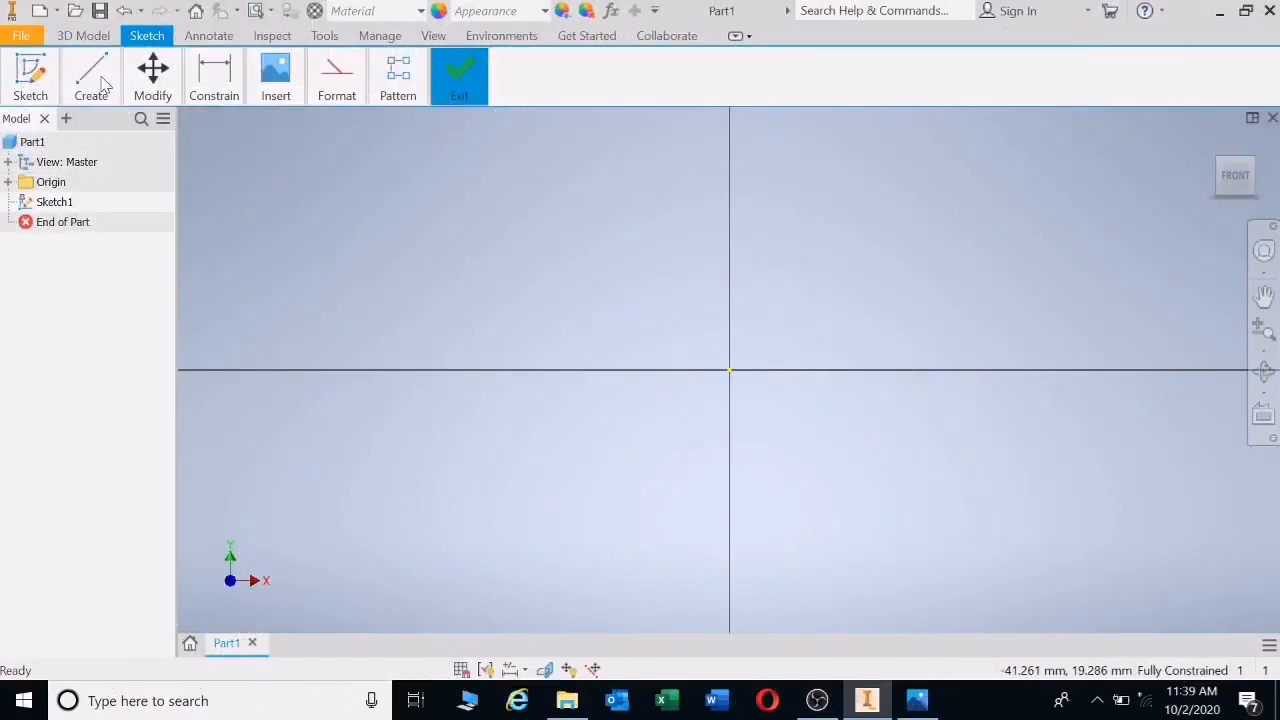
- Open the sketch drawing tools in the empty Sketch1 of Part1
{"action": "left_click", "coordinate": [91, 75]}
- Draw two concentric circles centred on the sketch origin
{"action": "left_click", "coordinate": [129, 128]}
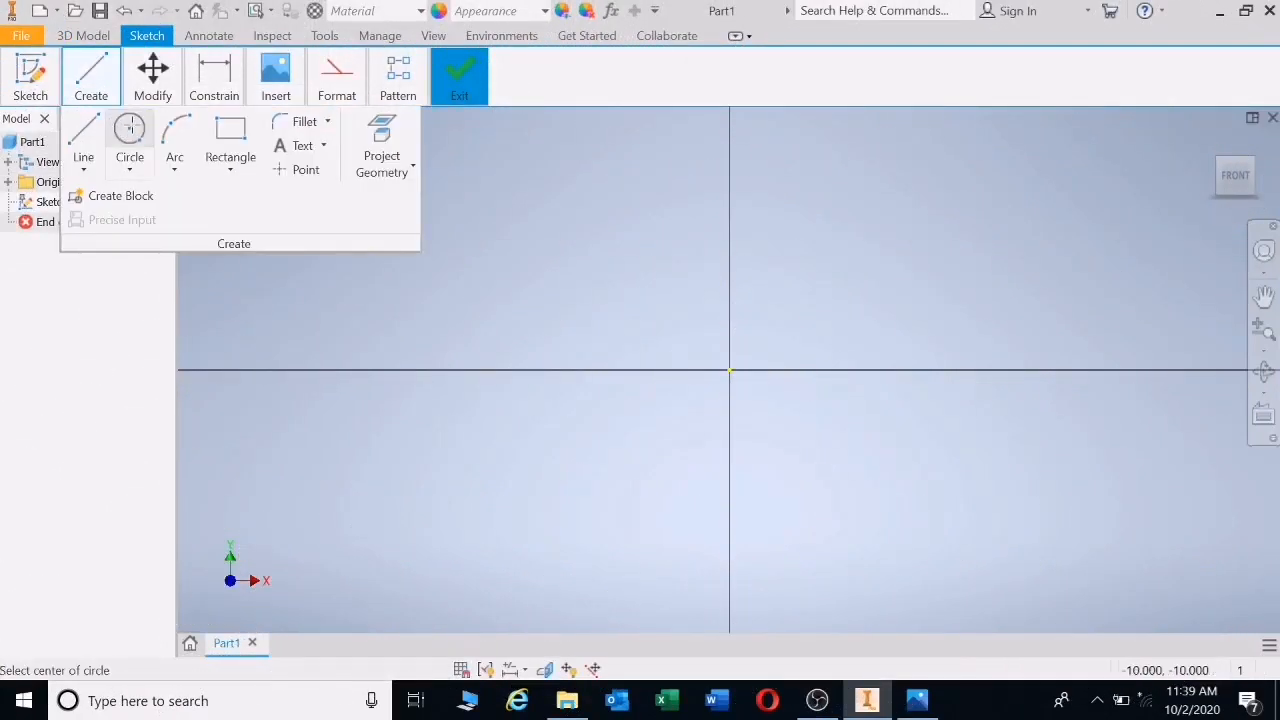
{"action": "left_click", "coordinate": [730, 370]}
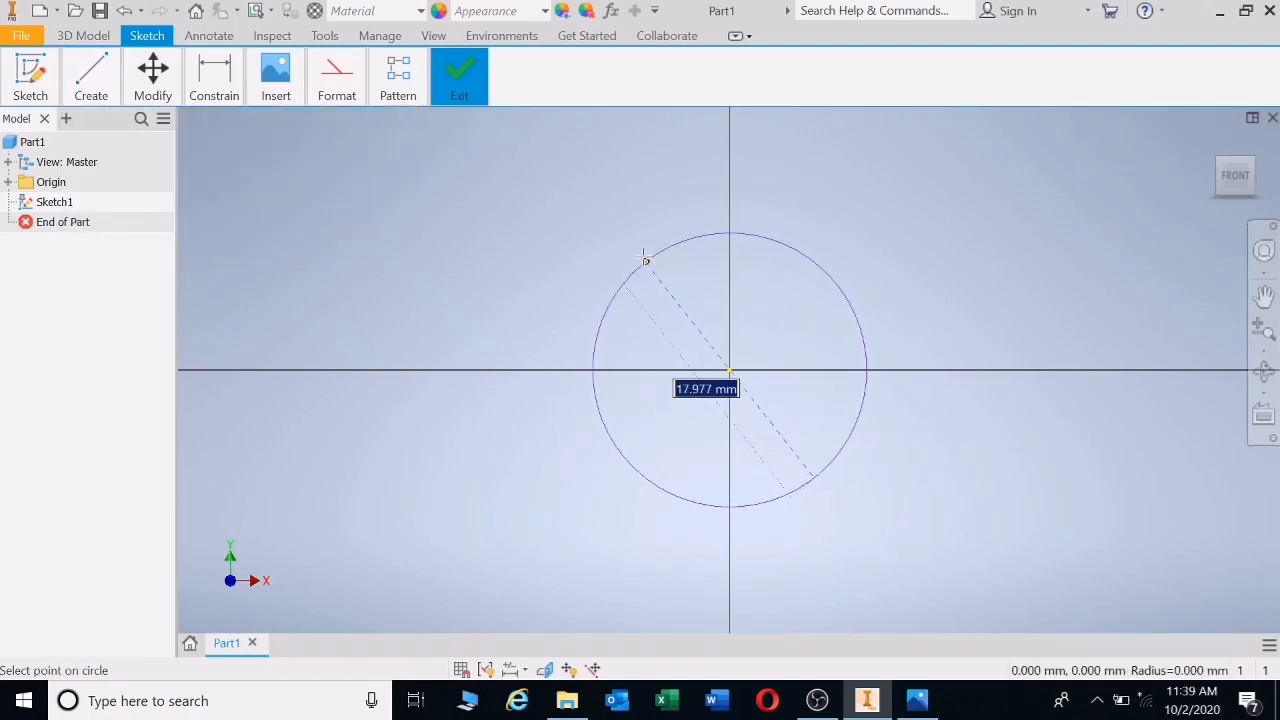
{"action": "left_click", "coordinate": [631, 223]}
{"action": "left_click", "coordinate": [730, 370]}
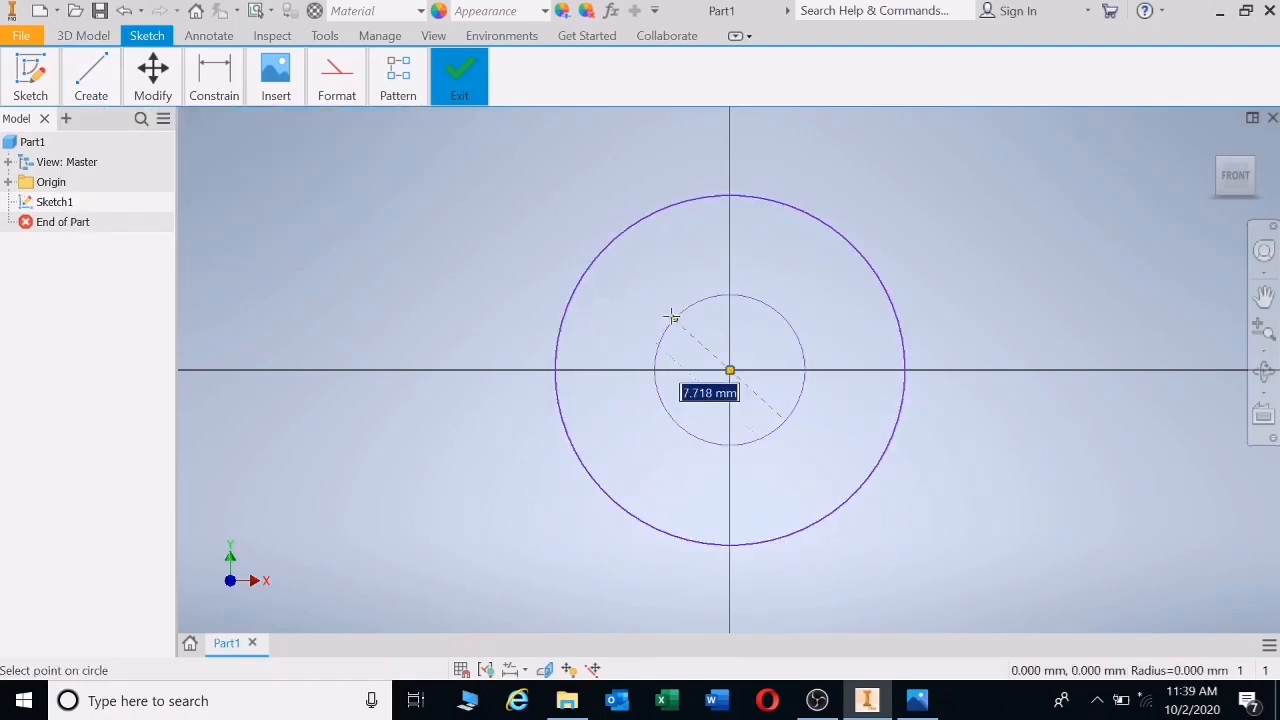
{"action": "left_click", "coordinate": [666, 286]}
- Draw a second concentric circle pair centred lower on the vertical axis
{"action": "middle_click_drag", "start_coordinate": [691, 371], "coordinate": [666, 240]}
{"action": "scroll", "coordinate": [690, 285], "scroll_direction": "up", "scroll_amount": 3}
{"action": "scroll", "coordinate": [707, 285], "scroll_direction": "down", "scroll_amount": 5}
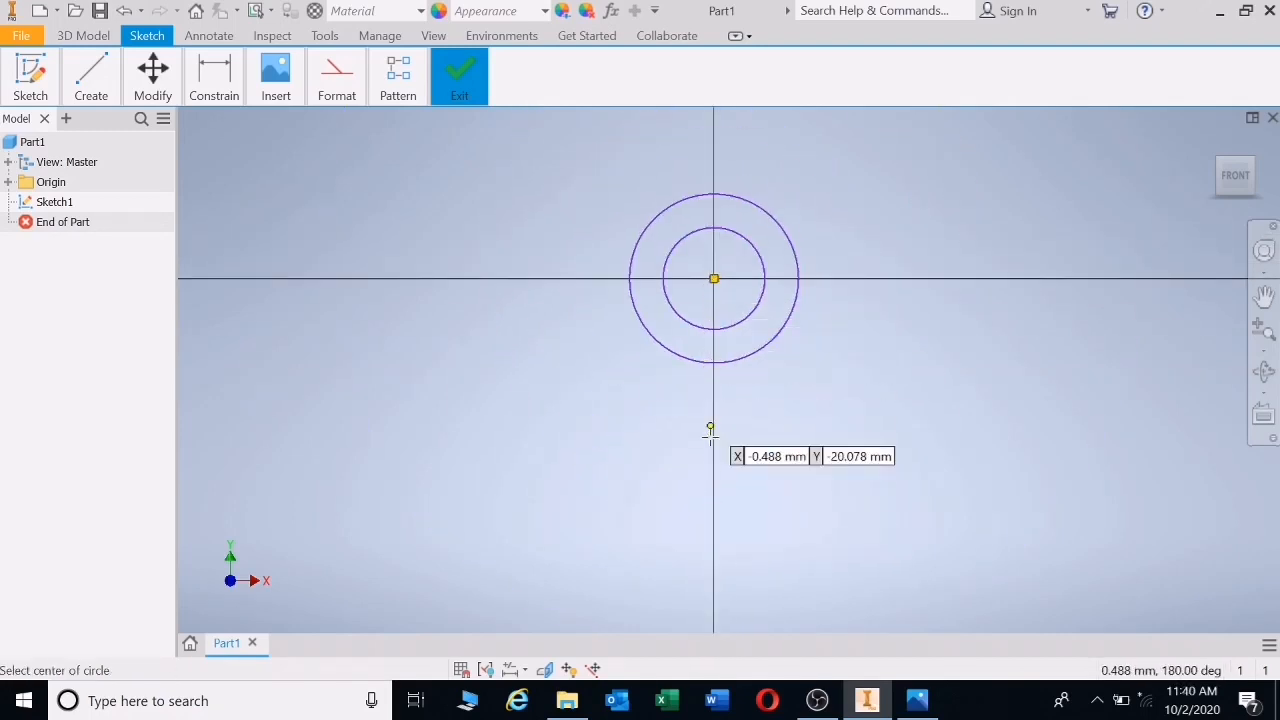
{"action": "left_click", "coordinate": [713, 514]}
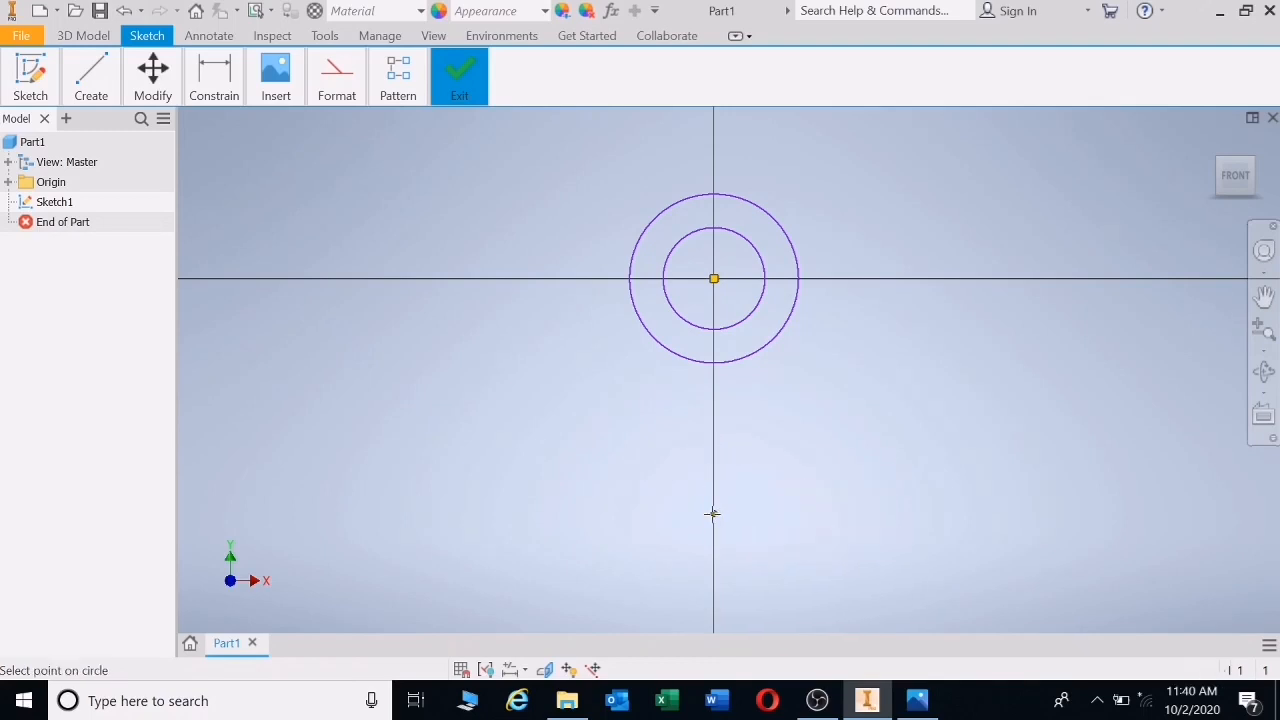
{"action": "left_click", "coordinate": [713, 412]}
{"action": "left_click", "coordinate": [713, 514]}
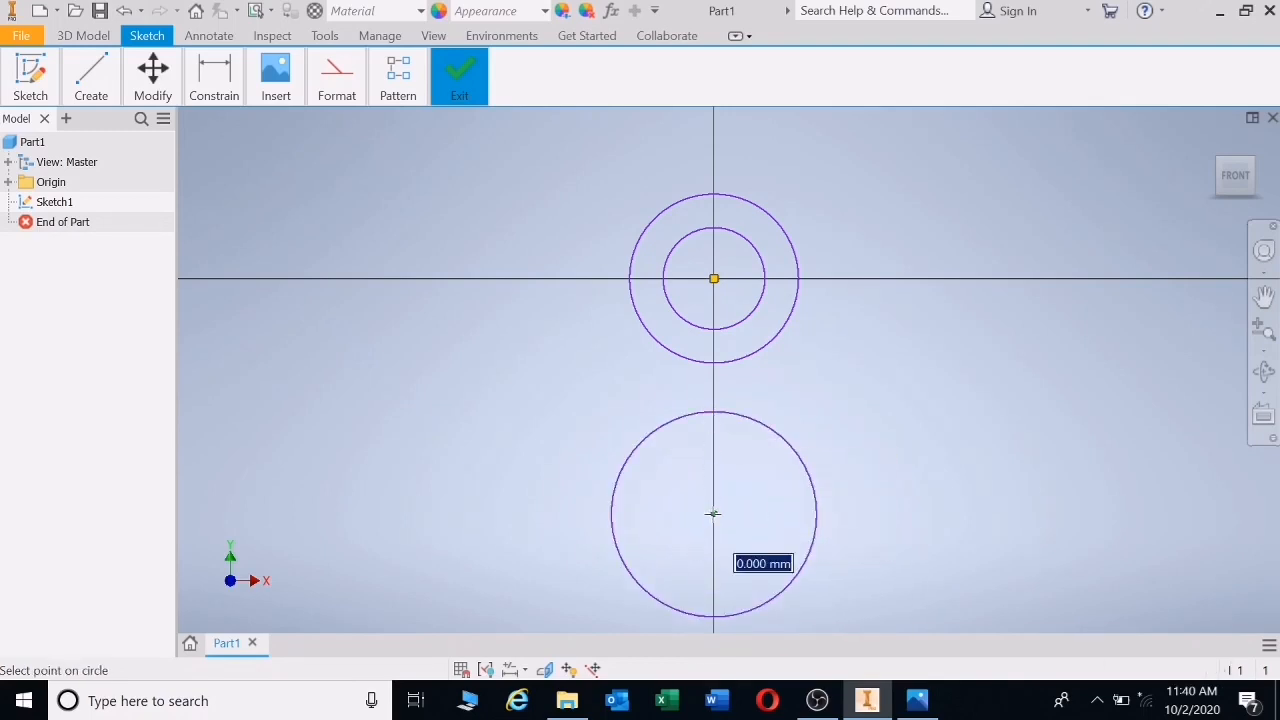
{"action": "left_click", "coordinate": [636, 518]}
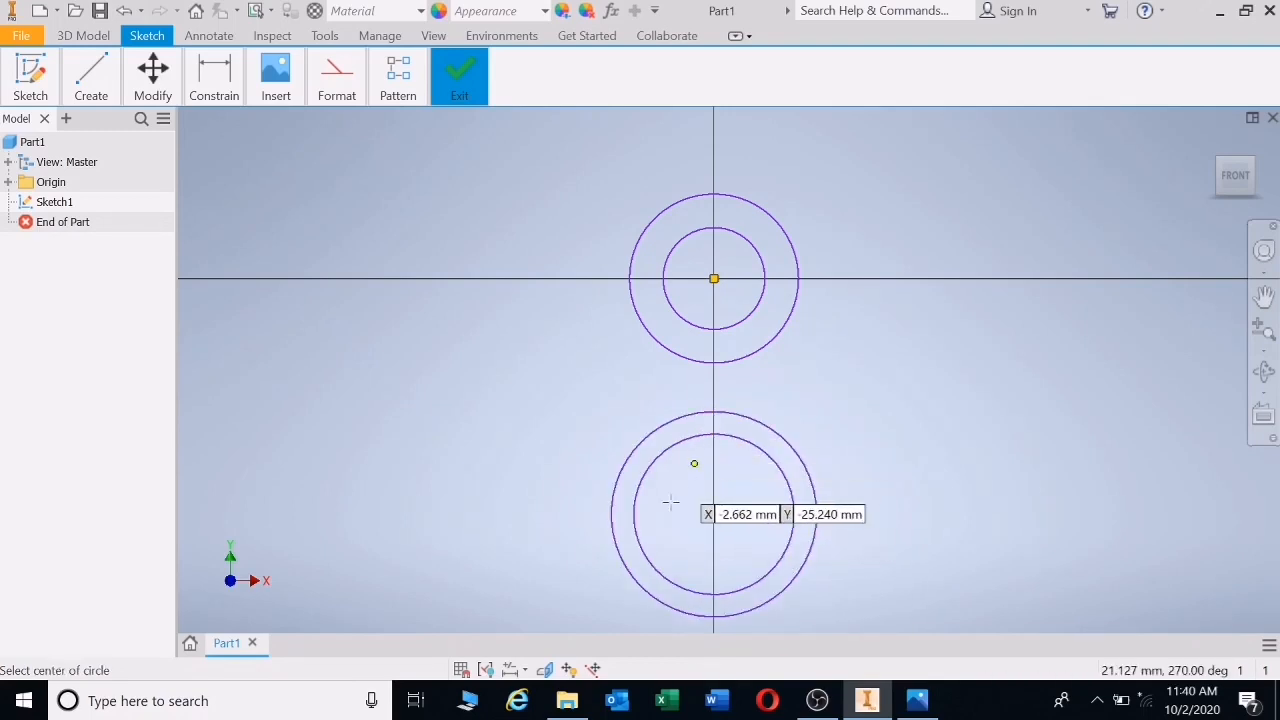
{"action": "left_click", "coordinate": [214, 80]}
- Dimension the upper outer circle to a 35 diameter
{"action": "left_click", "coordinate": [216, 140]}
{"action": "left_click", "coordinate": [757, 203]}
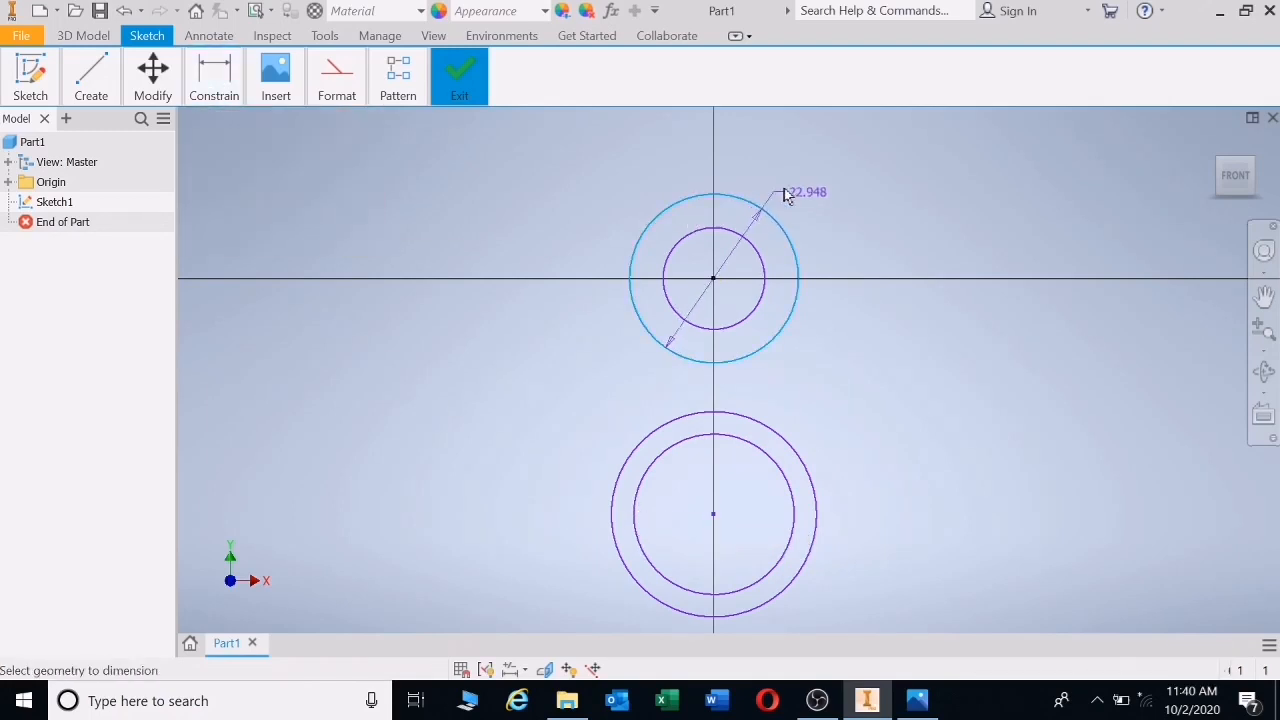
{"action": "left_click", "coordinate": [800, 190]}
{"action": "type", "text": "35"}
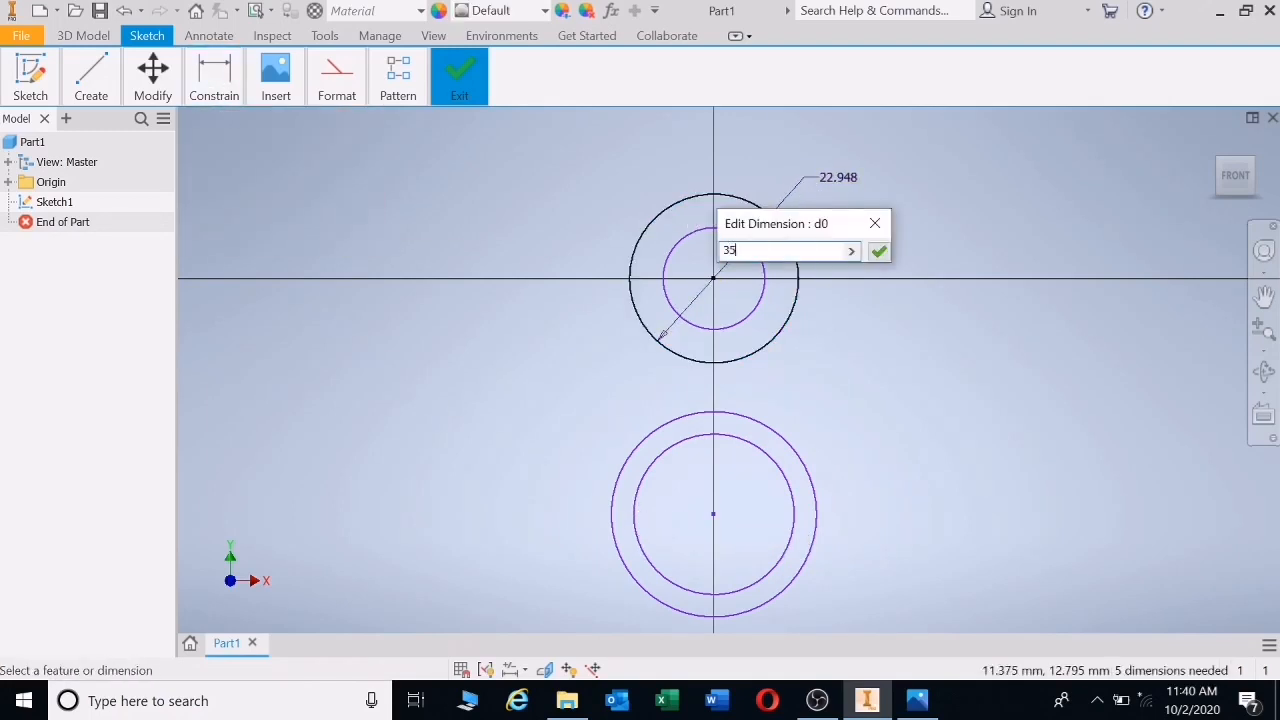
{"action": "key", "text": "Return"}
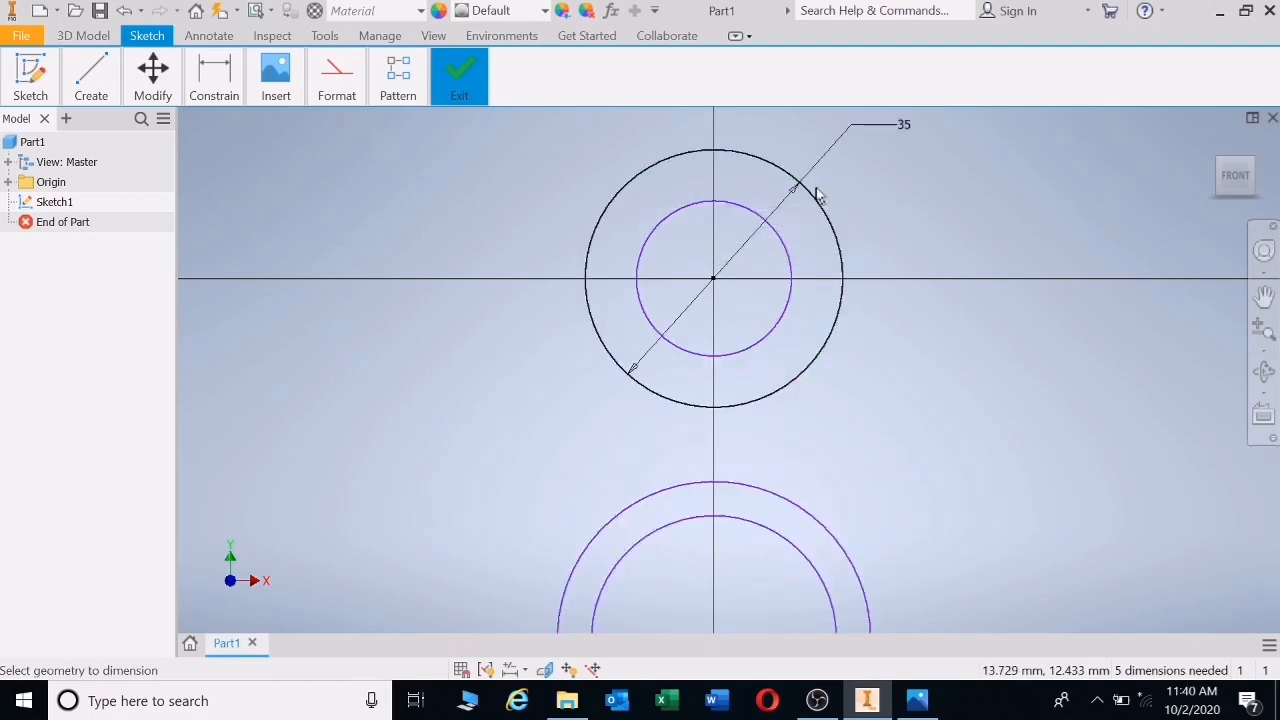
- Set the upper inner circle's diameter to 16 after checking the reference drawing
{"action": "left_click", "coordinate": [920, 702]}
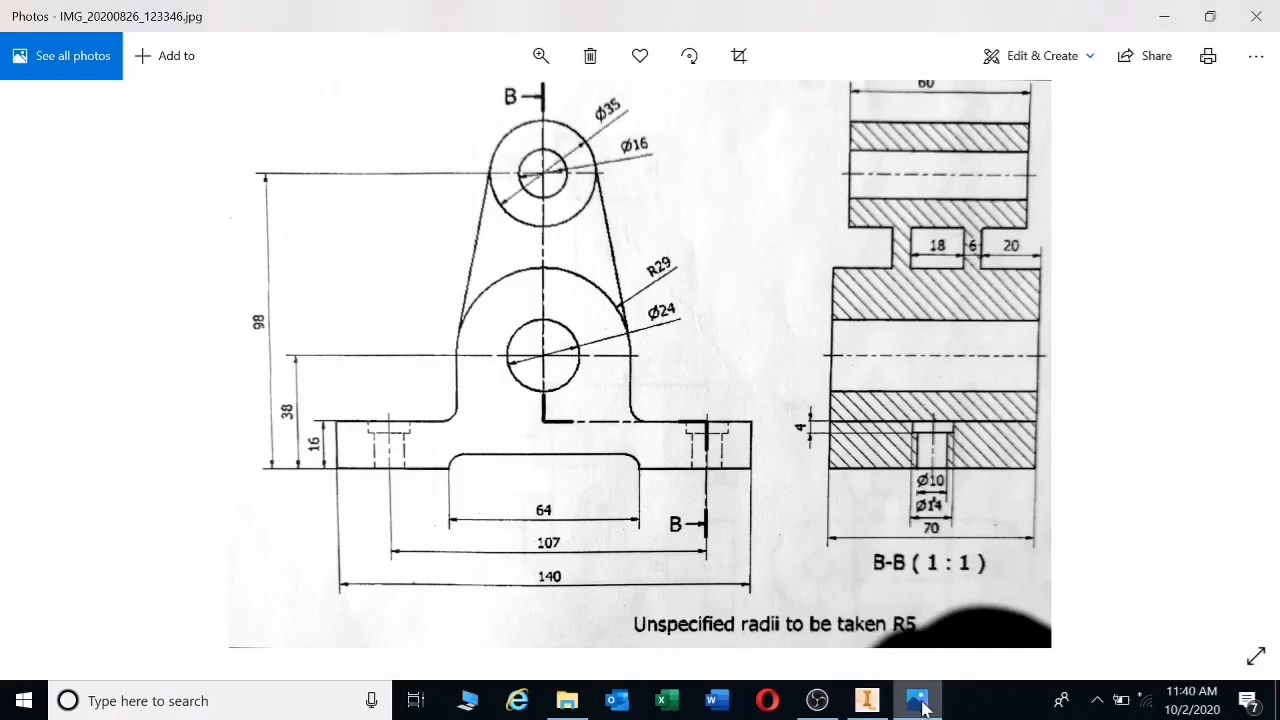
{"action": "left_click", "coordinate": [920, 702]}
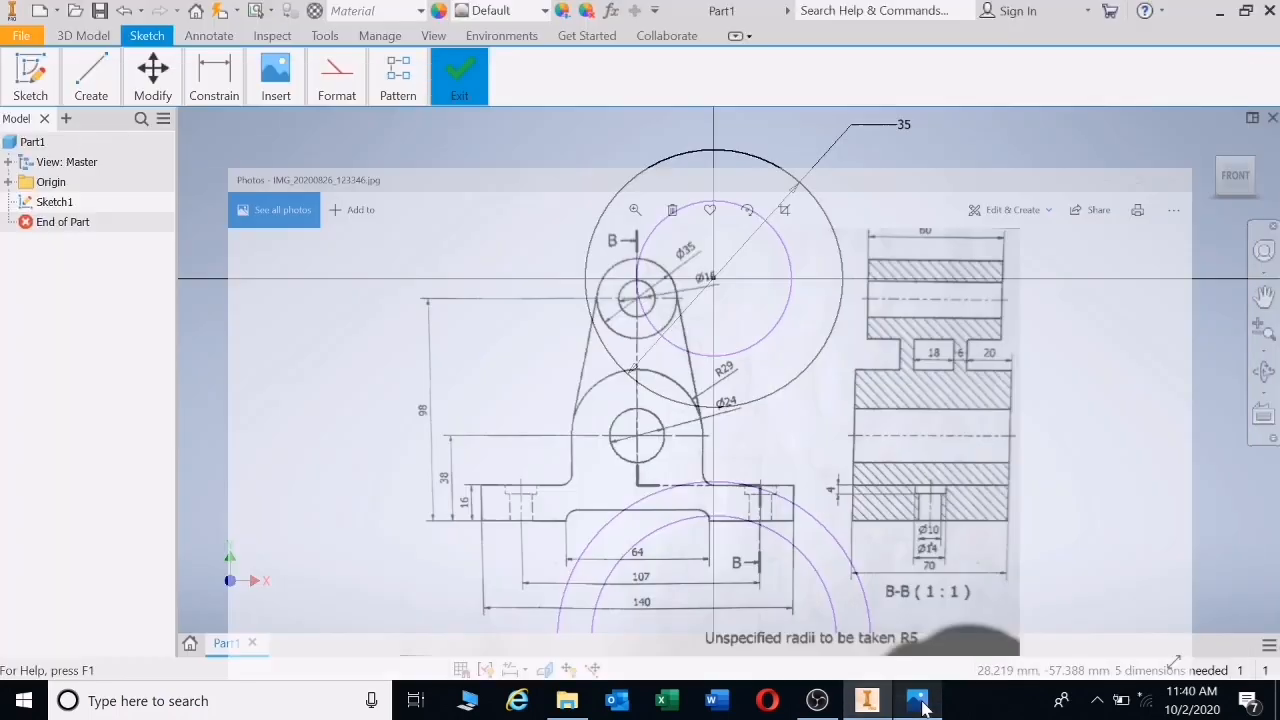
{"action": "left_click", "coordinate": [788, 319]}
{"action": "left_click", "coordinate": [923, 309]}
{"action": "type", "text": "1"}
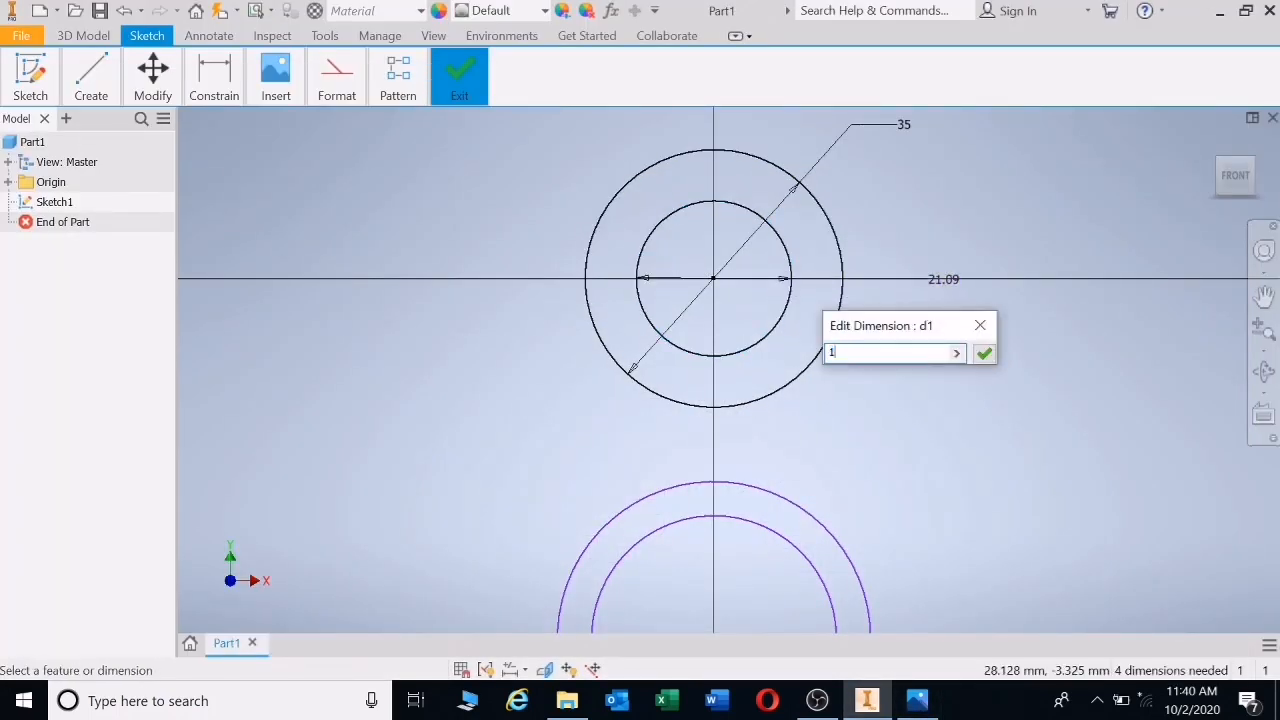
{"action": "type", "text": "6"}
{"action": "key", "text": "Return"}
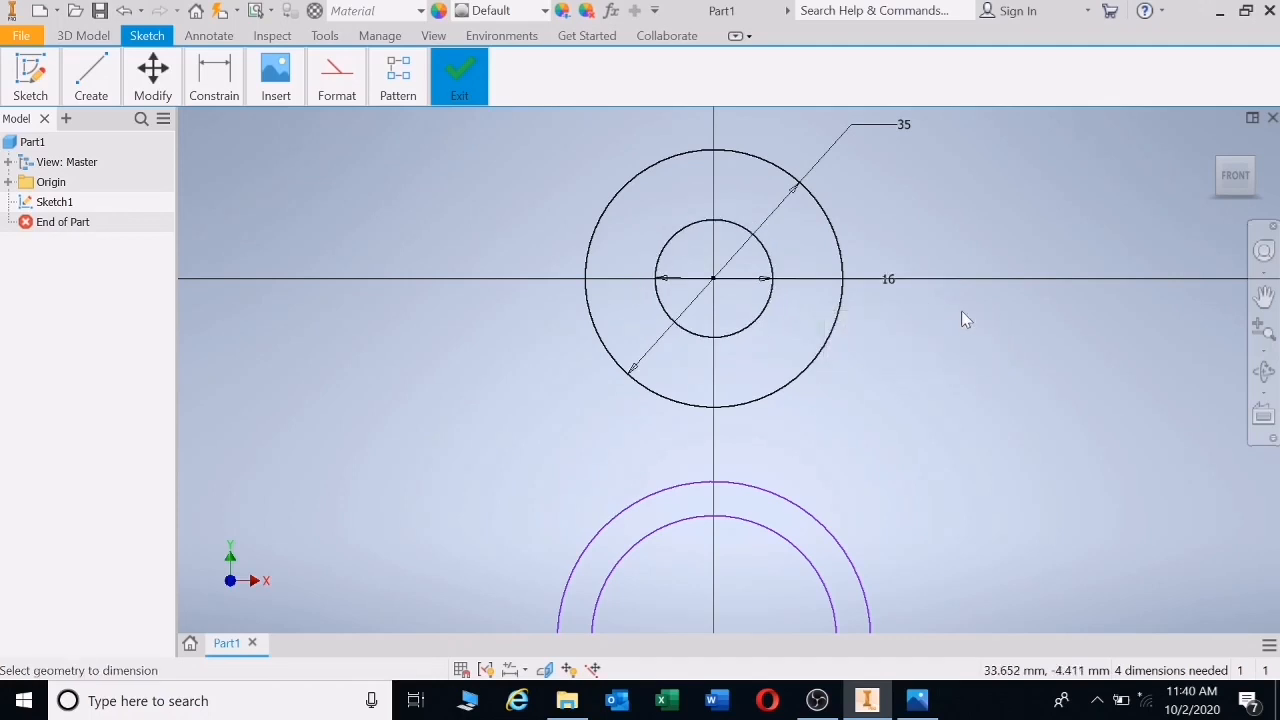
- Dimension the smaller lower circle to a 24 diameter, confirming it against the reference
{"action": "scroll", "coordinate": [950, 300], "scroll_direction": "down", "scroll_amount": 3}
{"action": "left_click", "coordinate": [895, 378]}
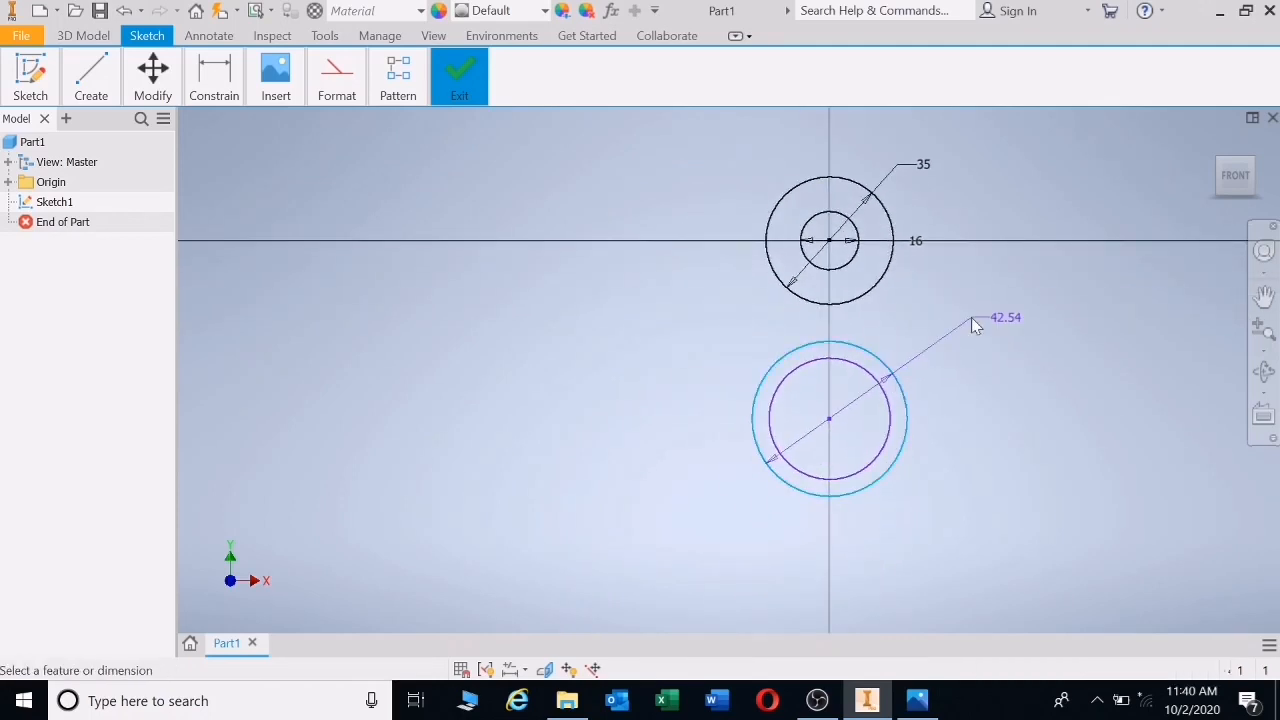
{"action": "left_click", "coordinate": [971, 317]}
{"action": "type", "text": "2"}
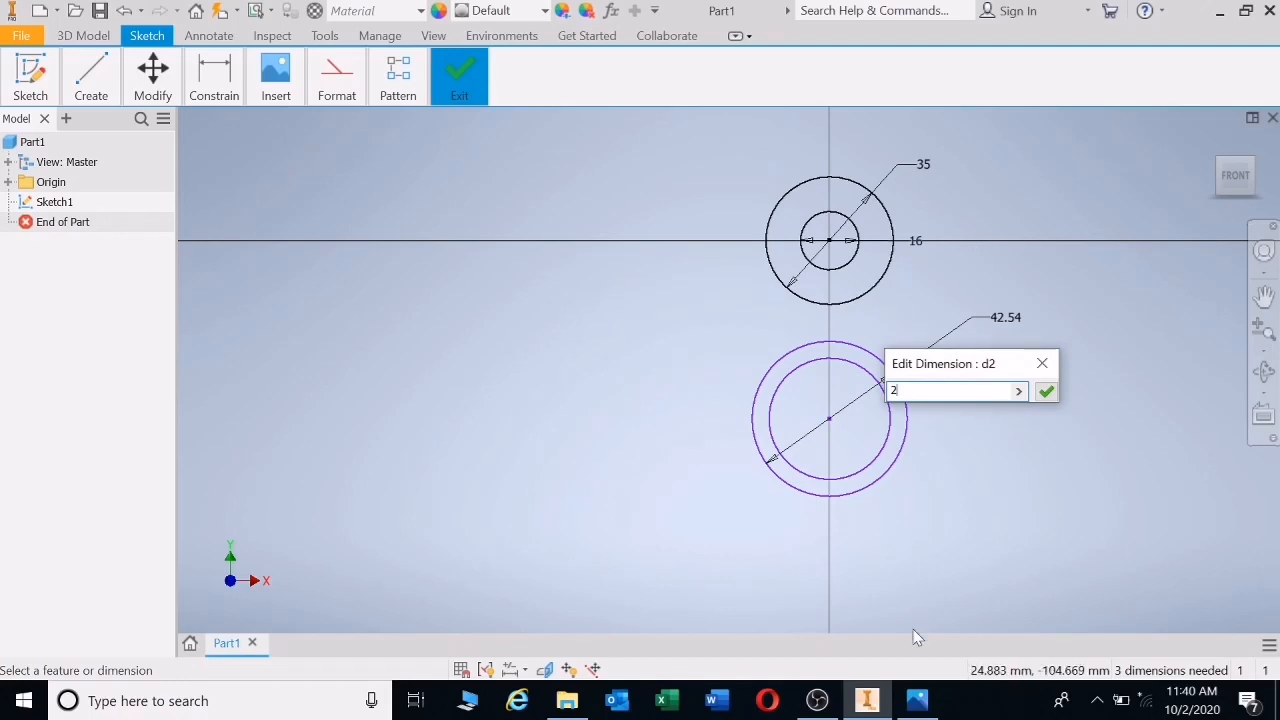
{"action": "left_click", "coordinate": [918, 702]}
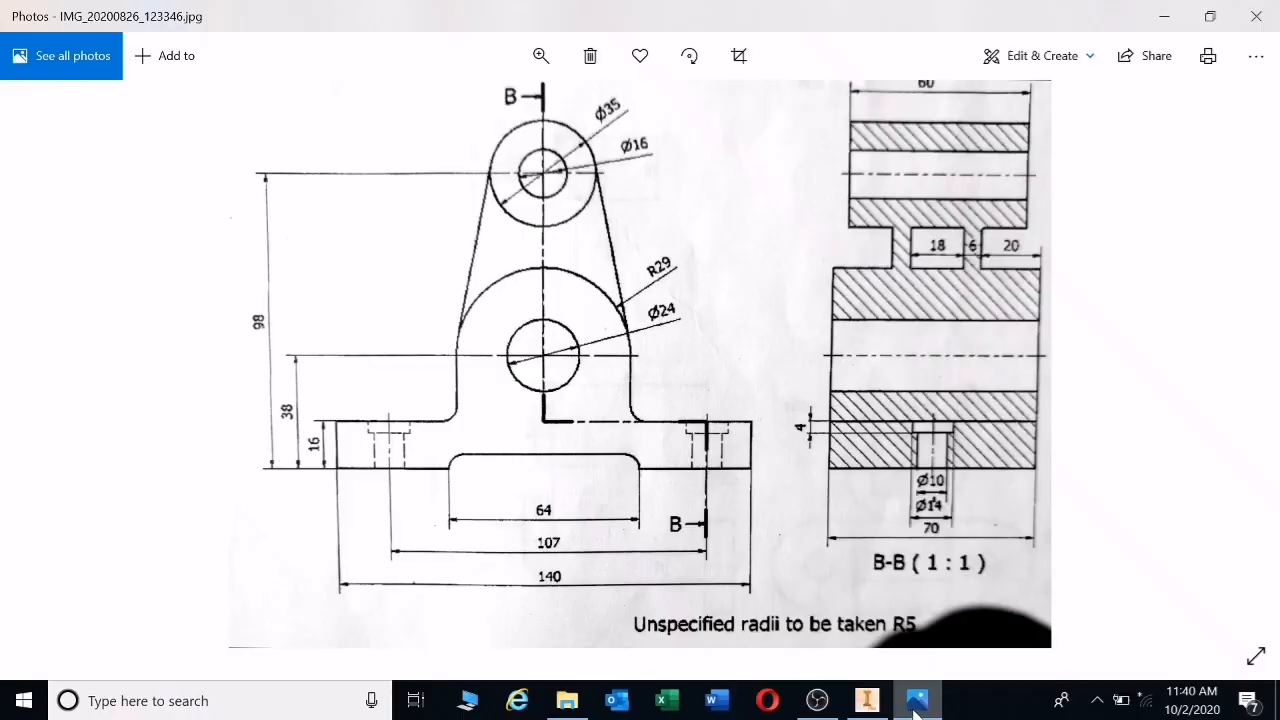
{"action": "left_click", "coordinate": [867, 700]}
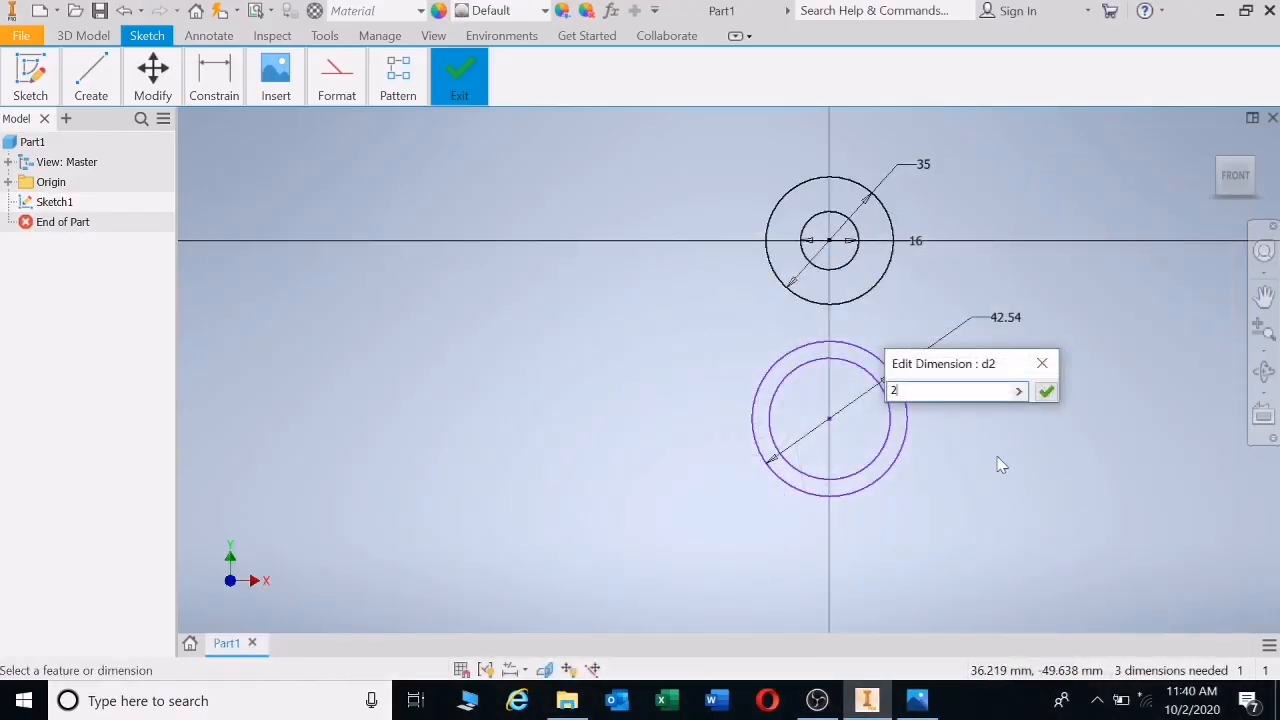
{"action": "type", "text": "4"}
{"action": "key", "text": "Return"}
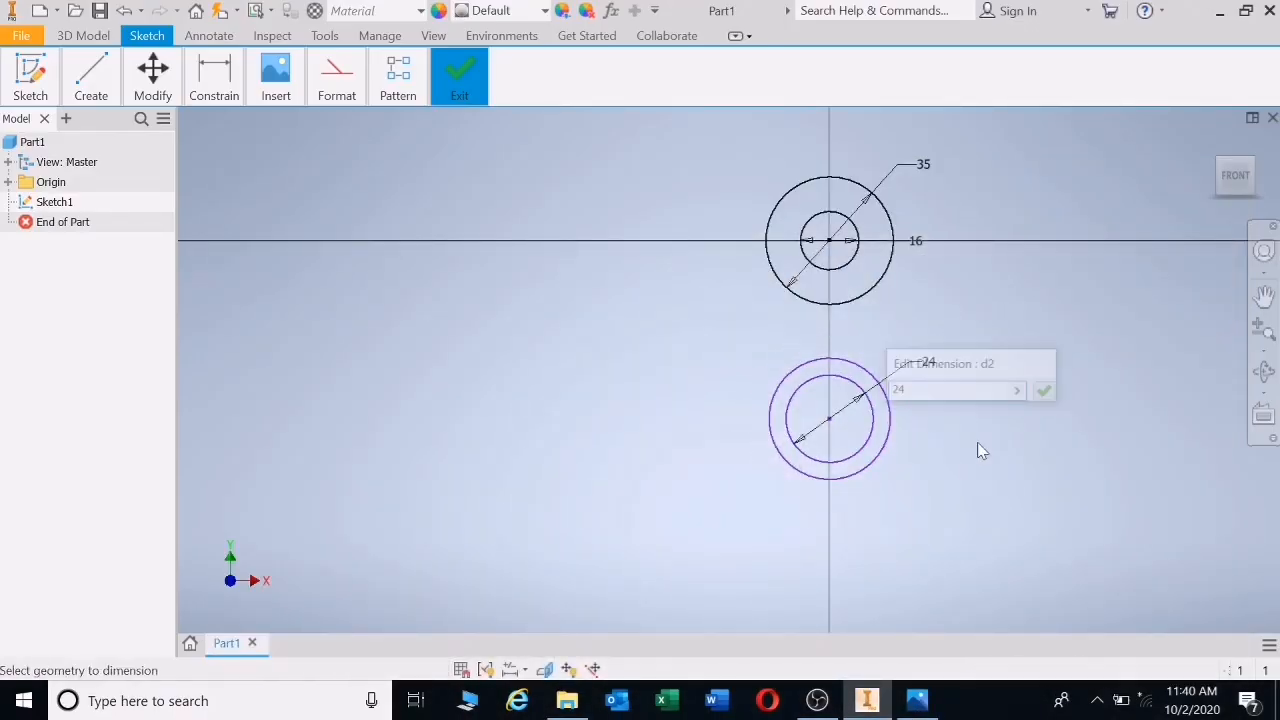
- Give the large lower circle a 58 diameter
{"action": "left_click", "coordinate": [884, 462]}
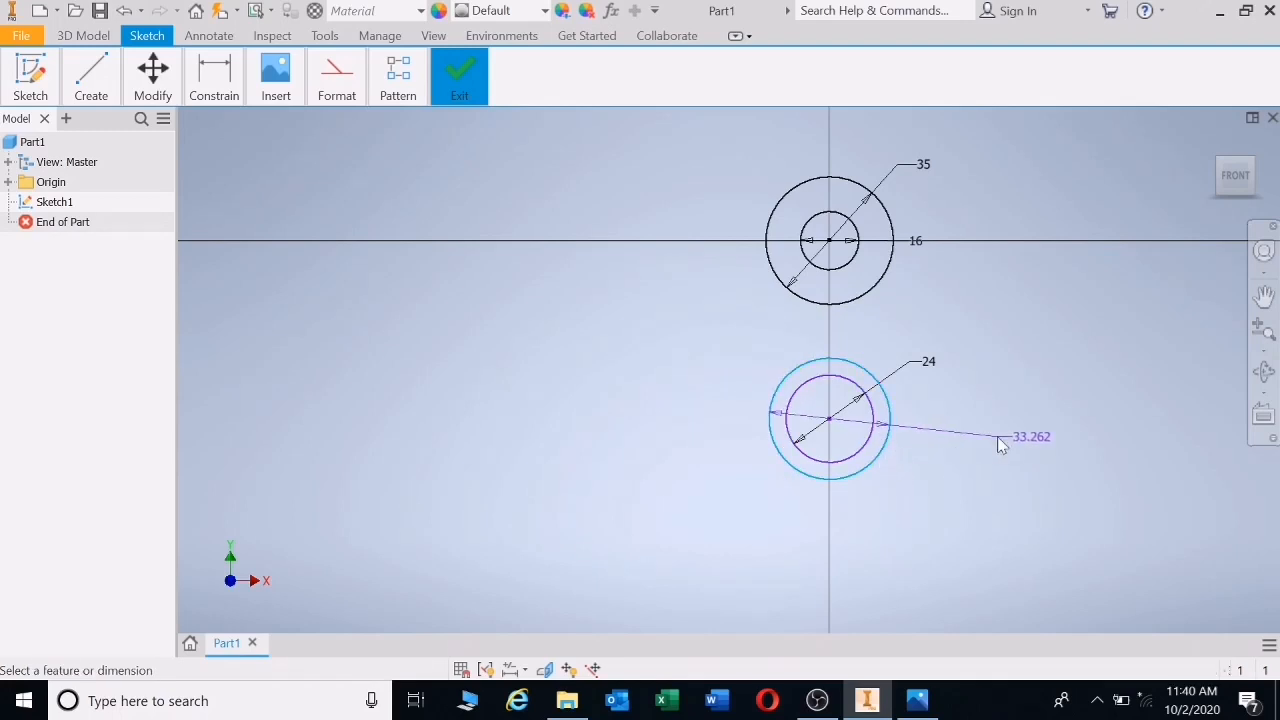
{"action": "left_click", "coordinate": [990, 437]}
{"action": "type", "text": "5"}
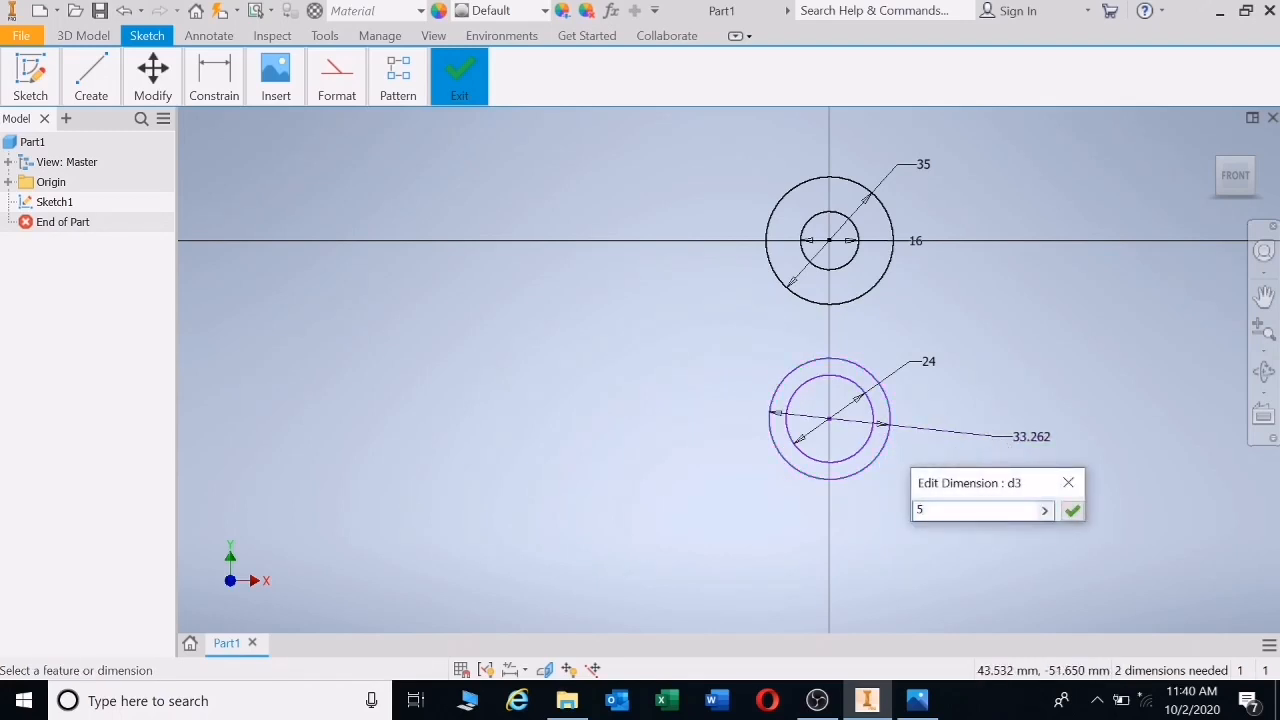
{"action": "type", "text": "8"}
{"action": "key", "text": "Return"}
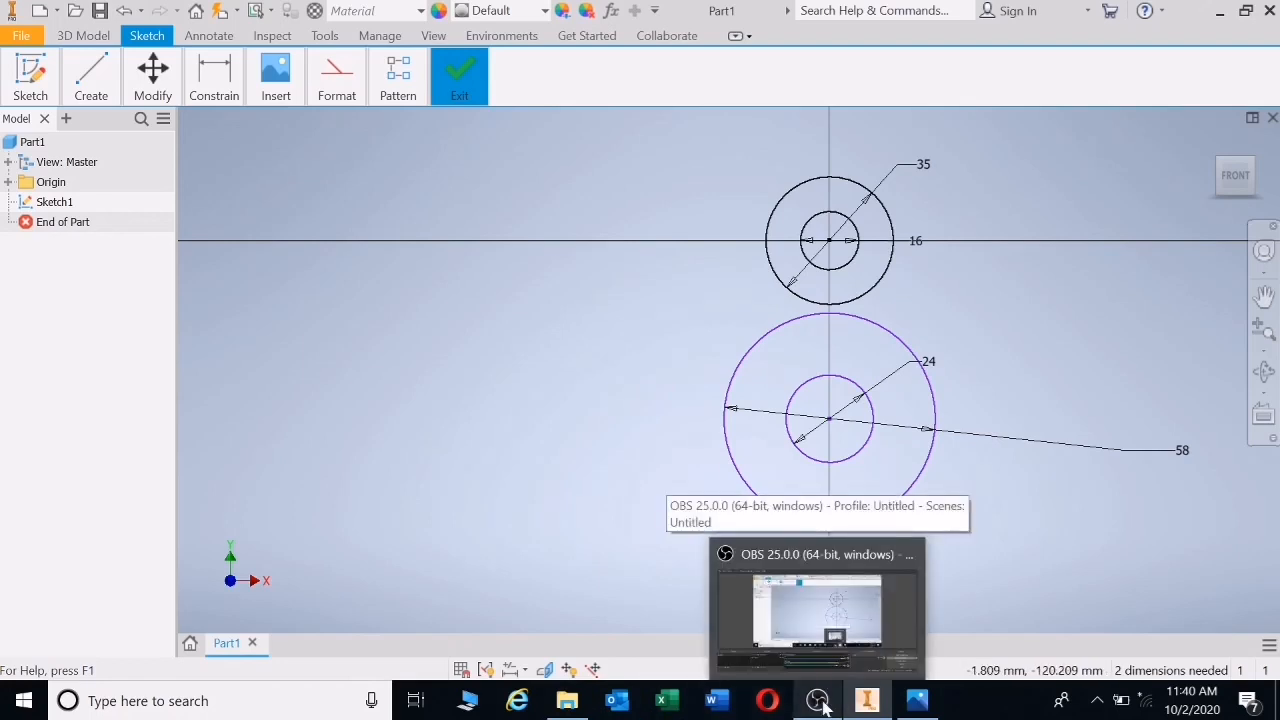
{"action": "left_click", "coordinate": [917, 700]}
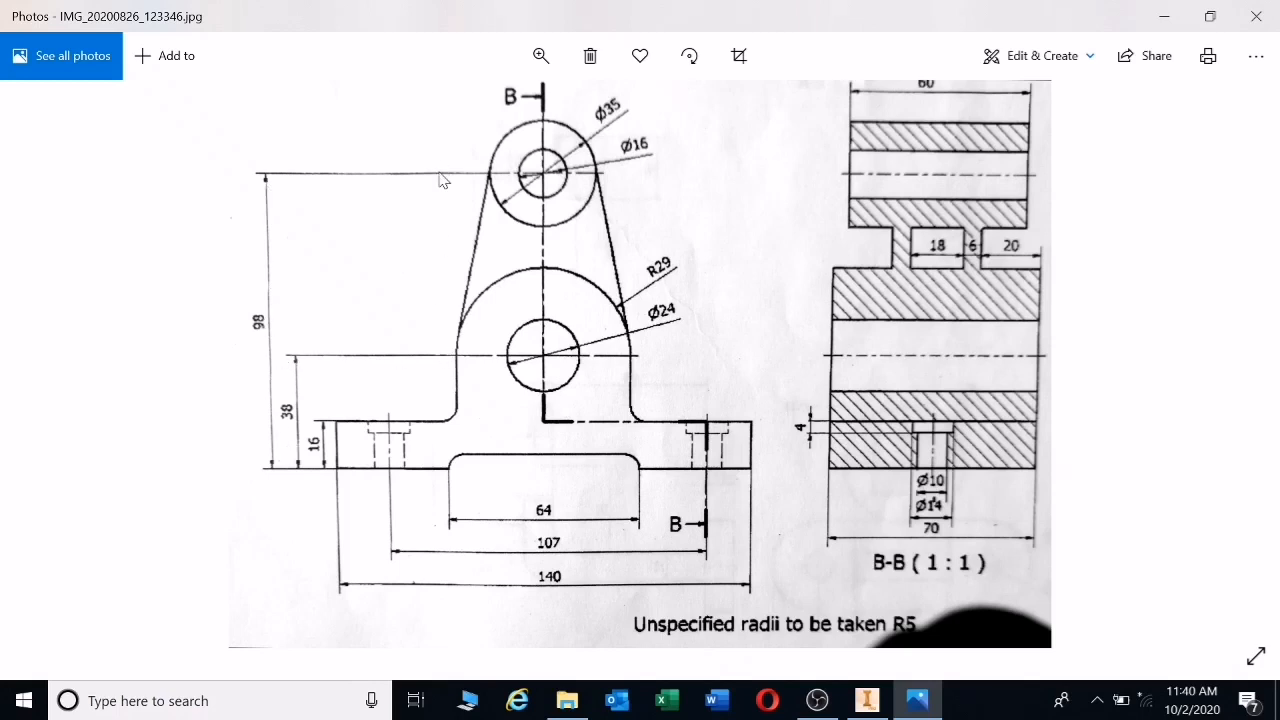
{"action": "left_click", "coordinate": [916, 706]}
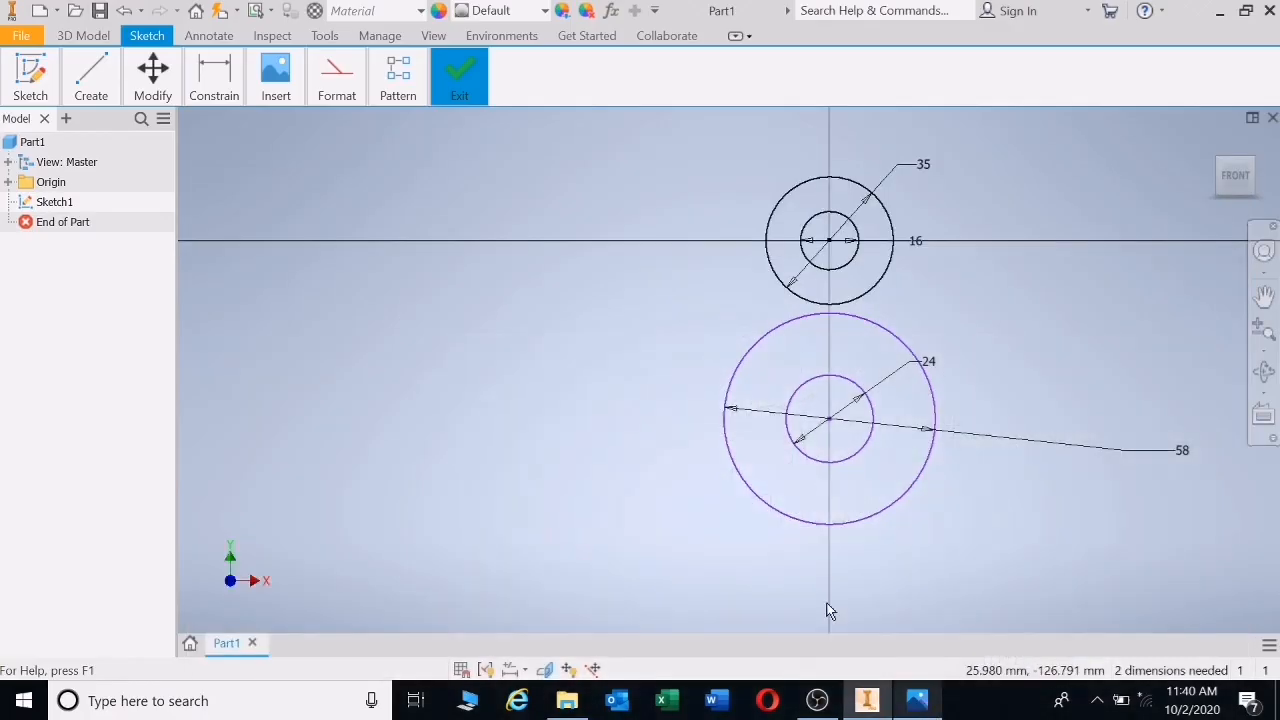
- Set the vertical distance between the upper and lower circle centres to 60
{"action": "mouse_move", "coordinate": [228, 82]}
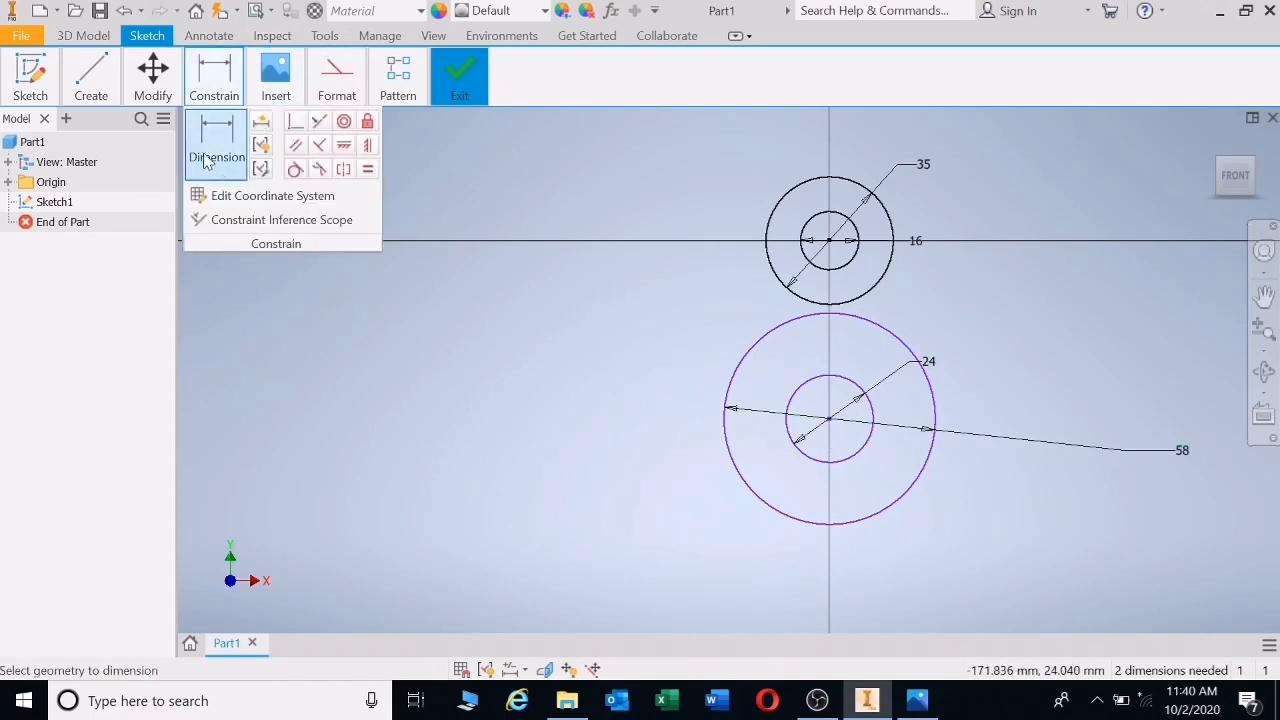
{"action": "left_click", "coordinate": [770, 265]}
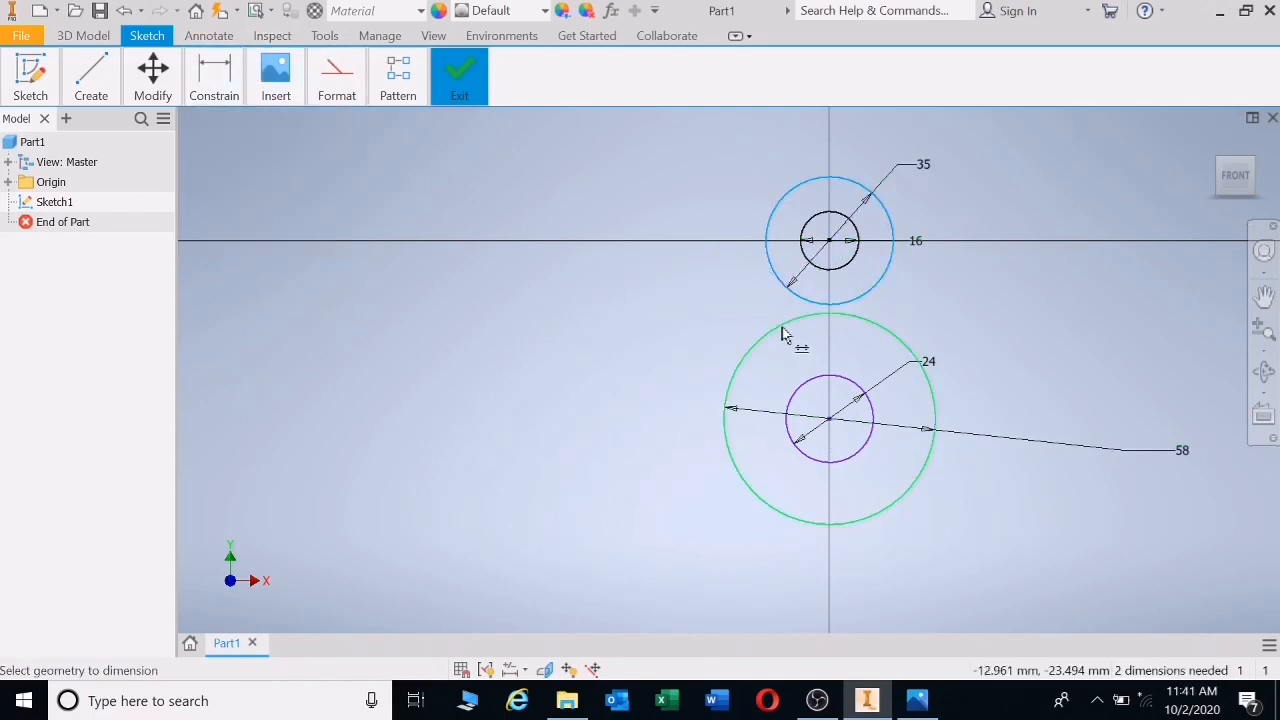
{"action": "left_click", "coordinate": [727, 442]}
{"action": "left_click", "coordinate": [455, 168]}
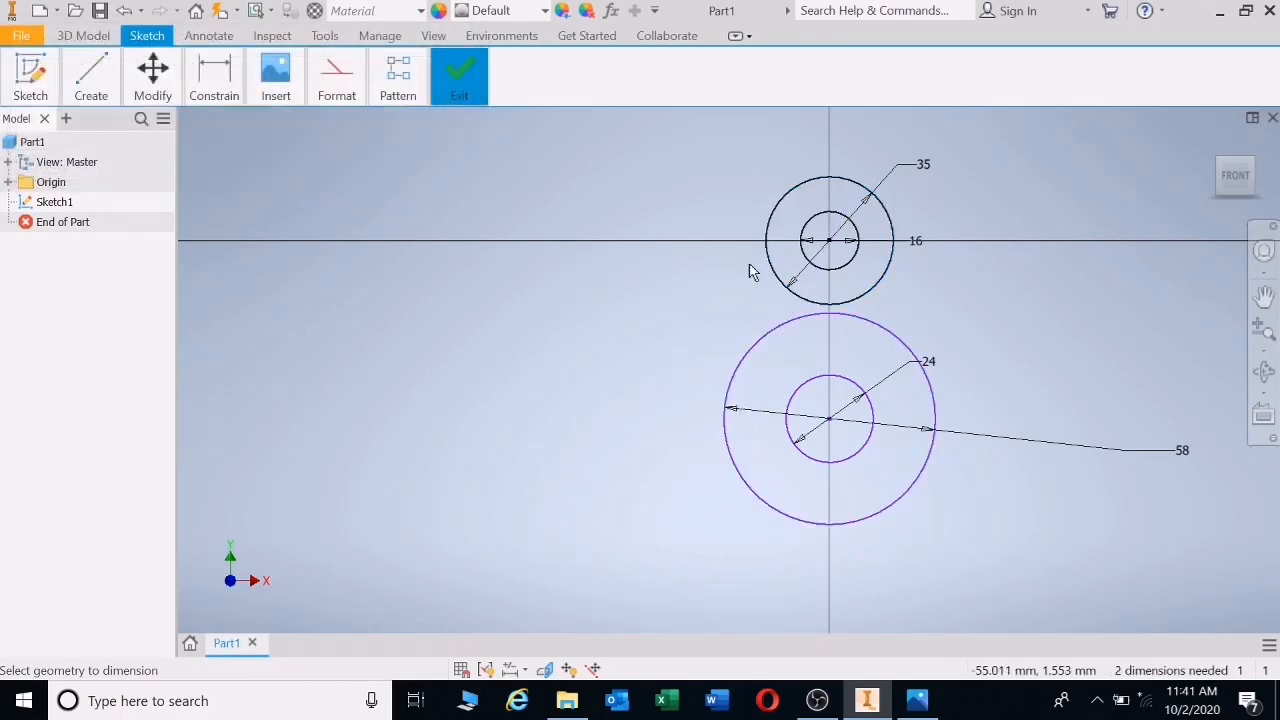
{"action": "left_click", "coordinate": [850, 263]}
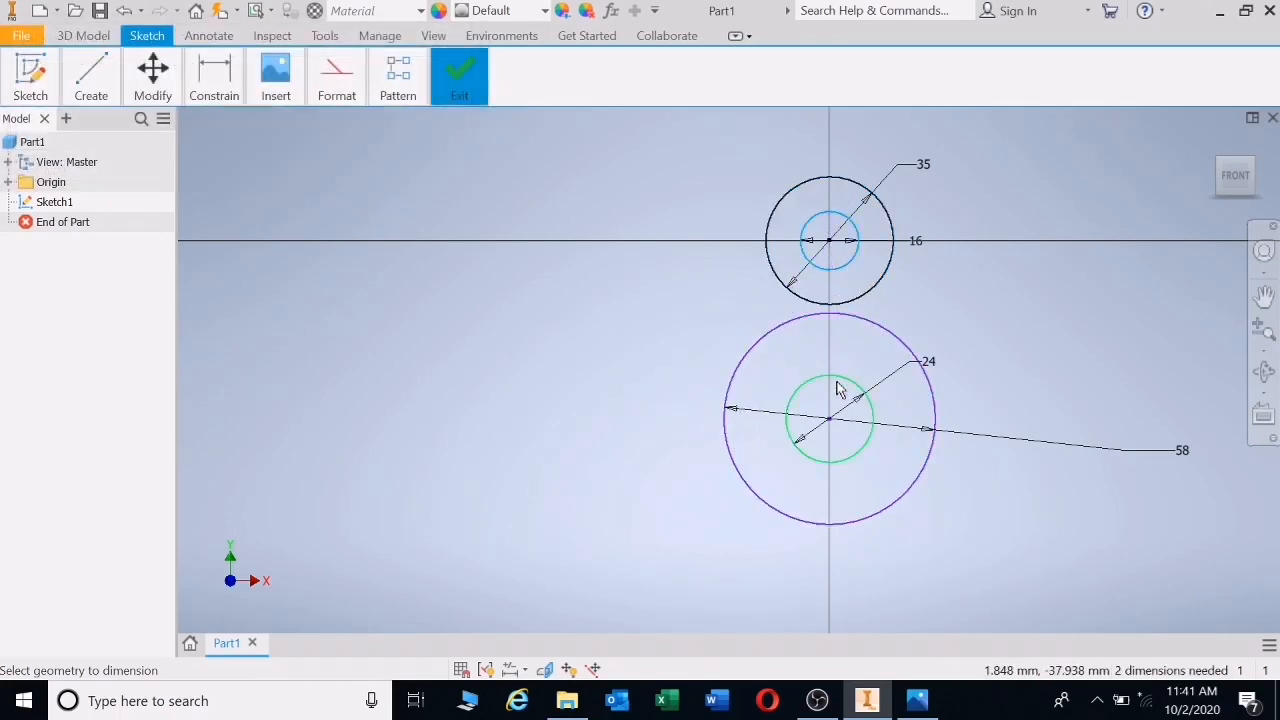
{"action": "left_click", "coordinate": [837, 381]}
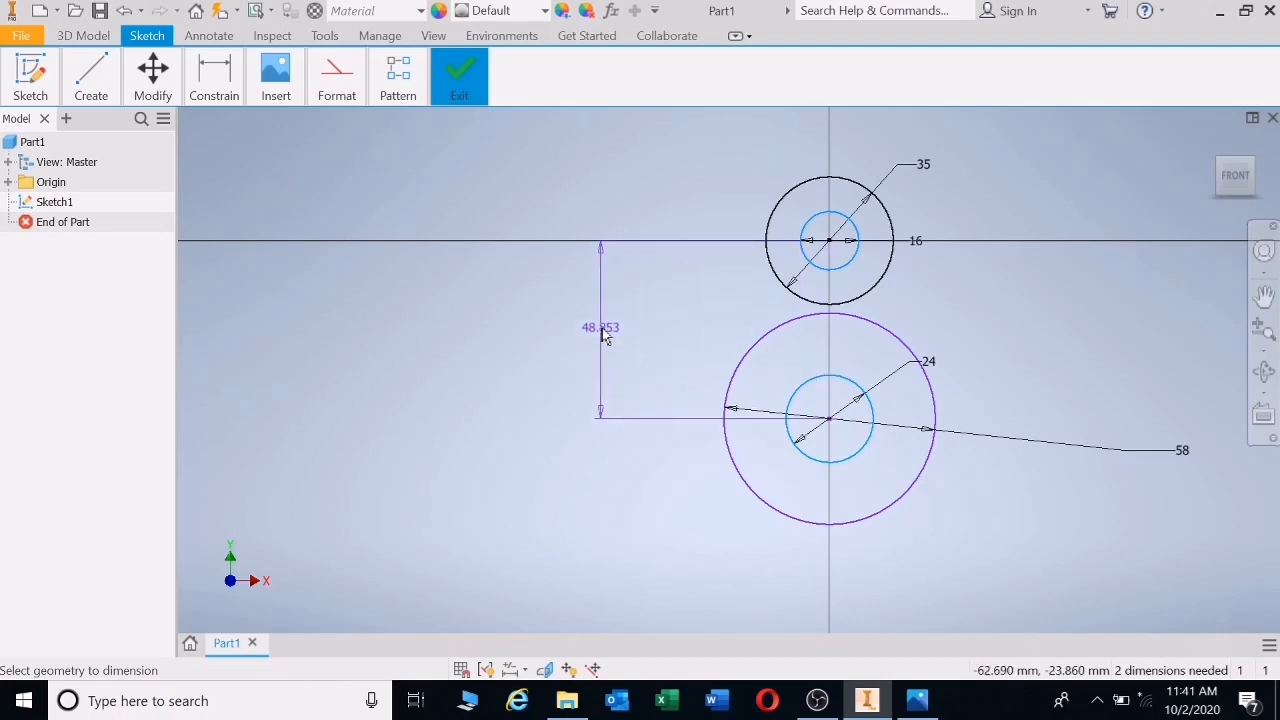
{"action": "left_click", "coordinate": [603, 337]}
{"action": "type", "text": "60"}
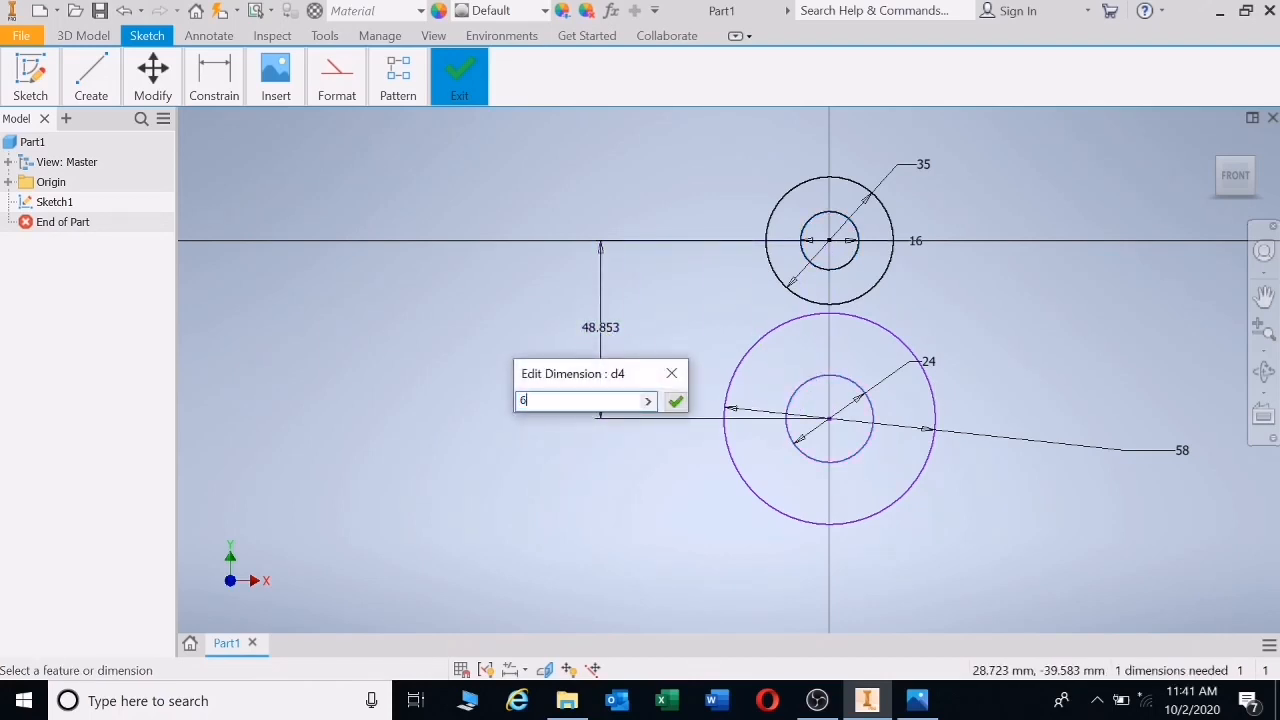
{"action": "key", "text": "Return"}
{"action": "scroll", "coordinate": [919, 387], "scroll_direction": "up", "scroll_amount": 1}
{"action": "middle_click_drag", "start_coordinate": [919, 376], "coordinate": [846, 277]}
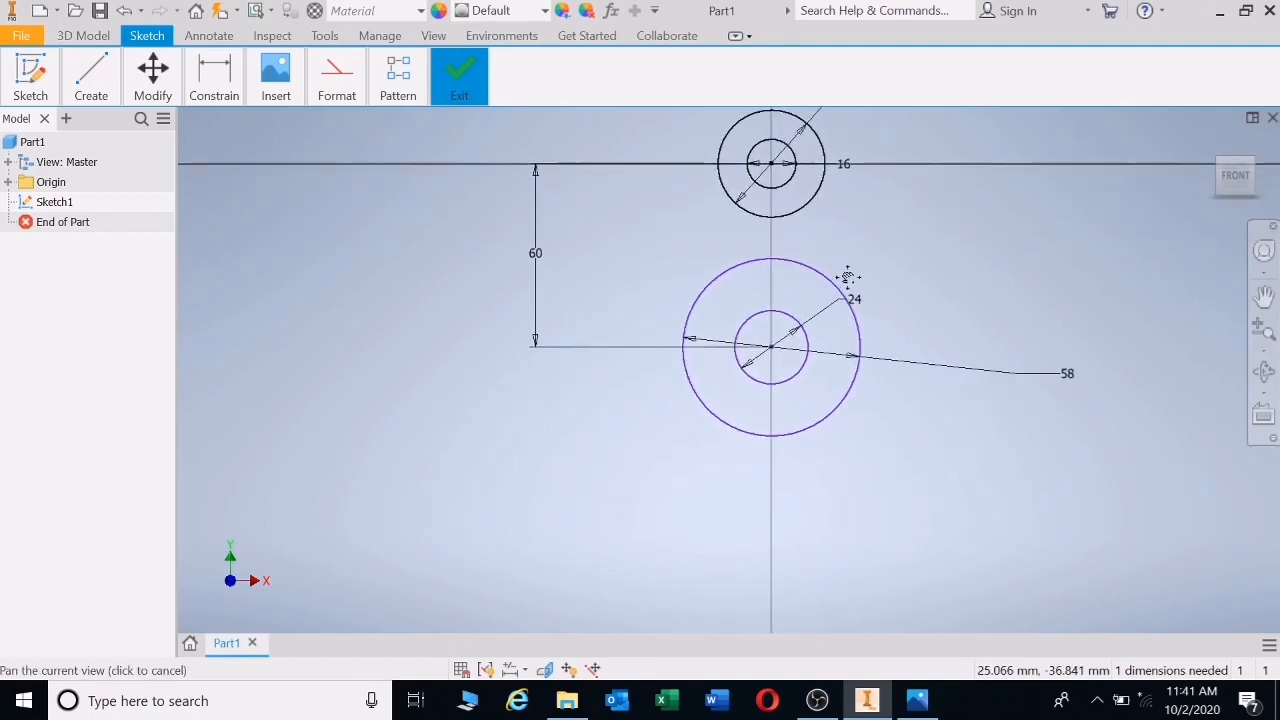
- Draw a wide rectangle below the circles for the base
{"action": "left_click", "coordinate": [99, 86]}
{"action": "left_click", "coordinate": [229, 140]}
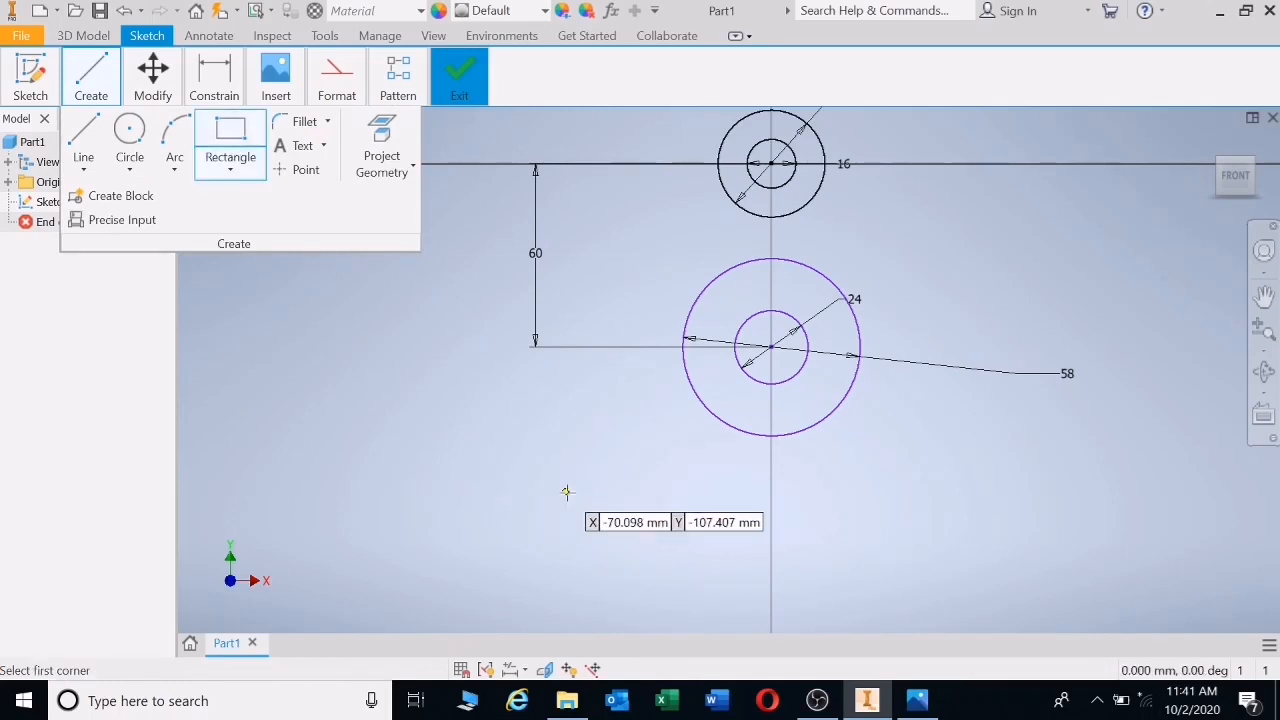
{"action": "left_click", "coordinate": [503, 512]}
{"action": "left_click", "coordinate": [1057, 561]}
{"action": "left_click", "coordinate": [214, 82]}
{"action": "left_click", "coordinate": [211, 122]}
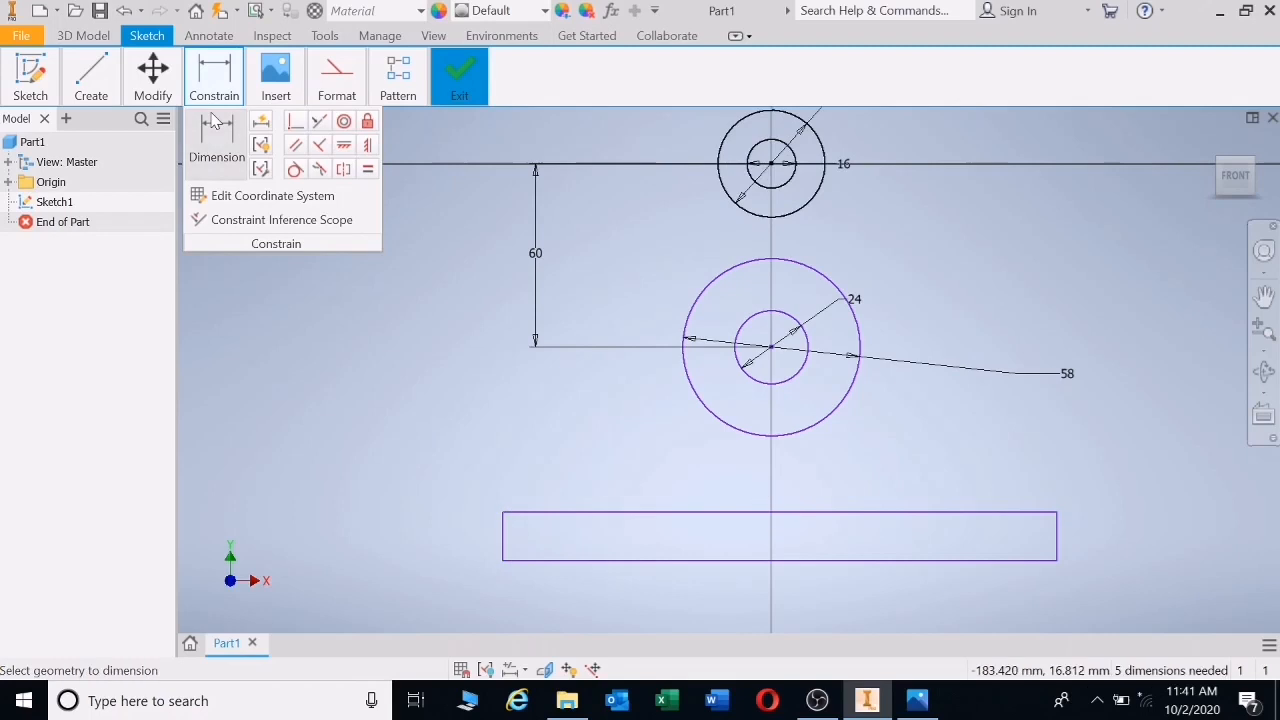
{"action": "left_click", "coordinate": [772, 165]}
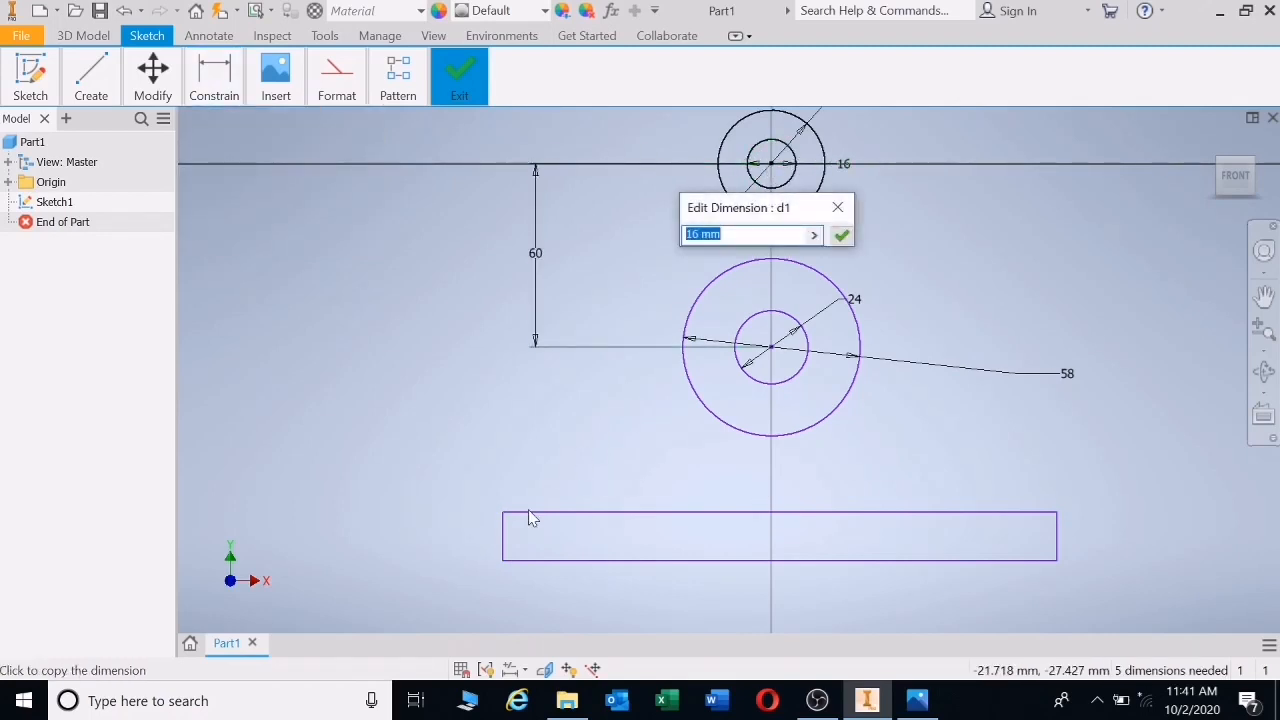
{"action": "left_click", "coordinate": [528, 560]}
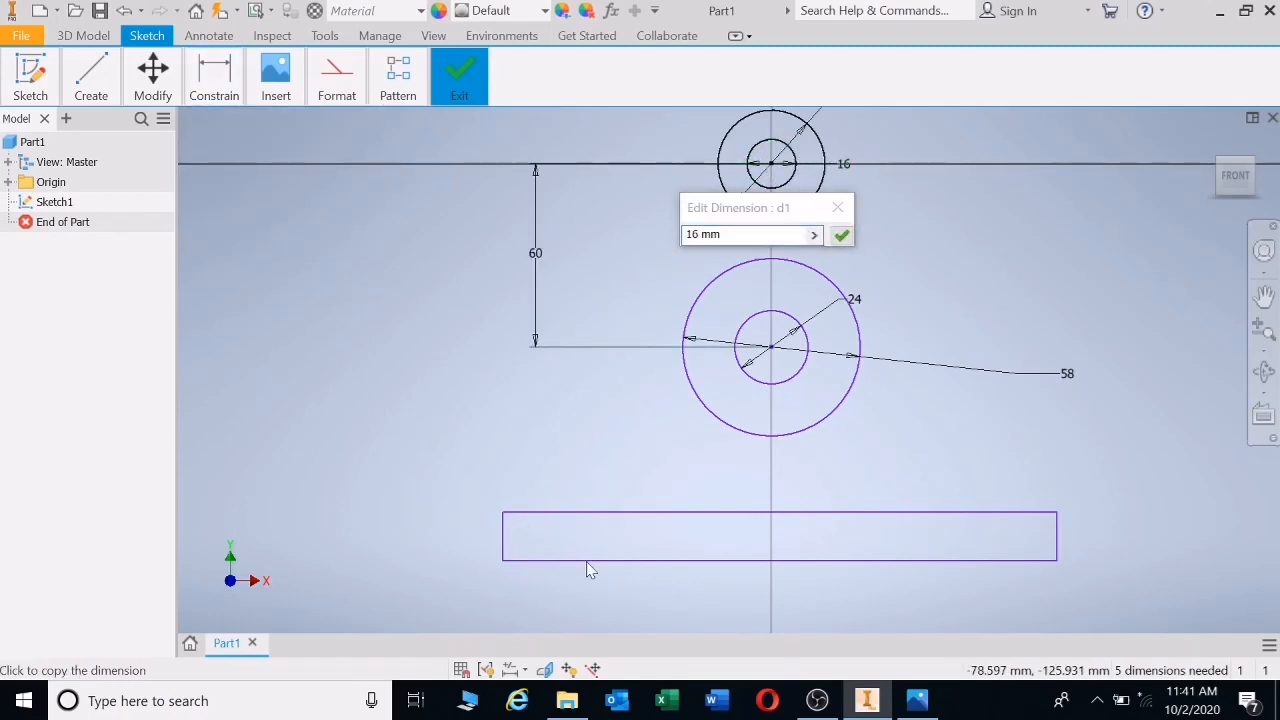
{"action": "left_click", "coordinate": [214, 82]}
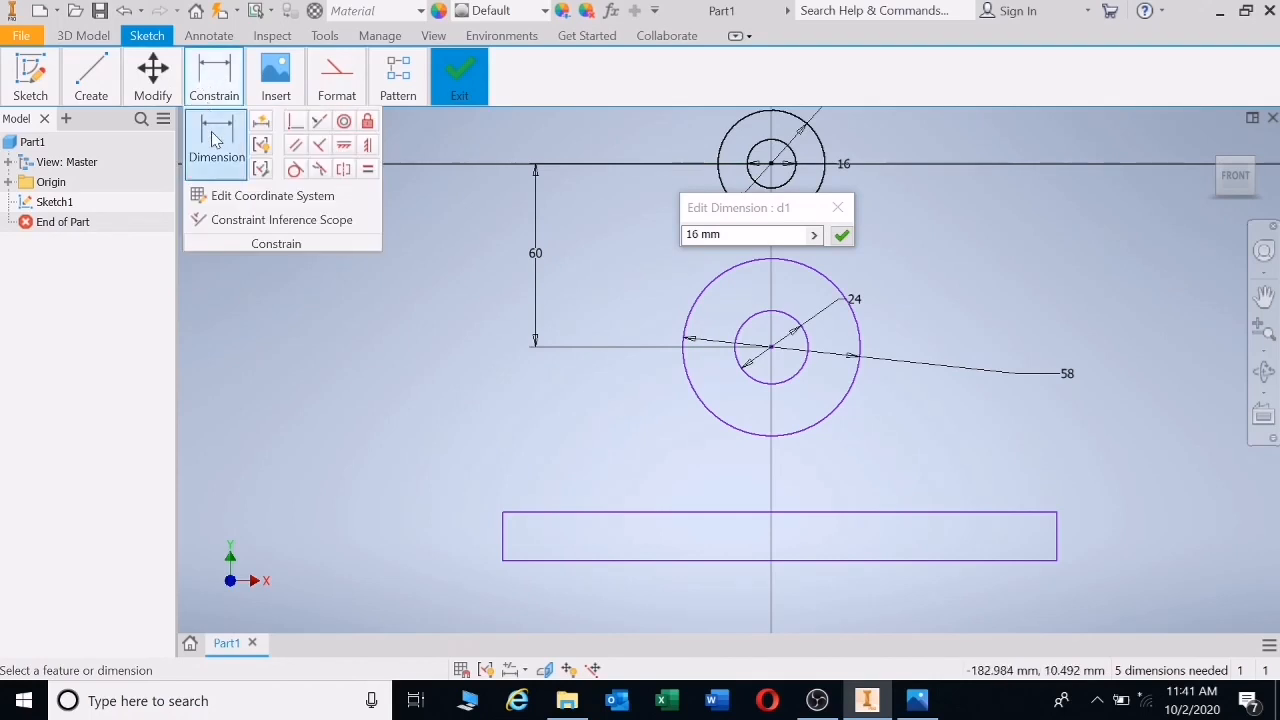
{"action": "left_click", "coordinate": [771, 165]}
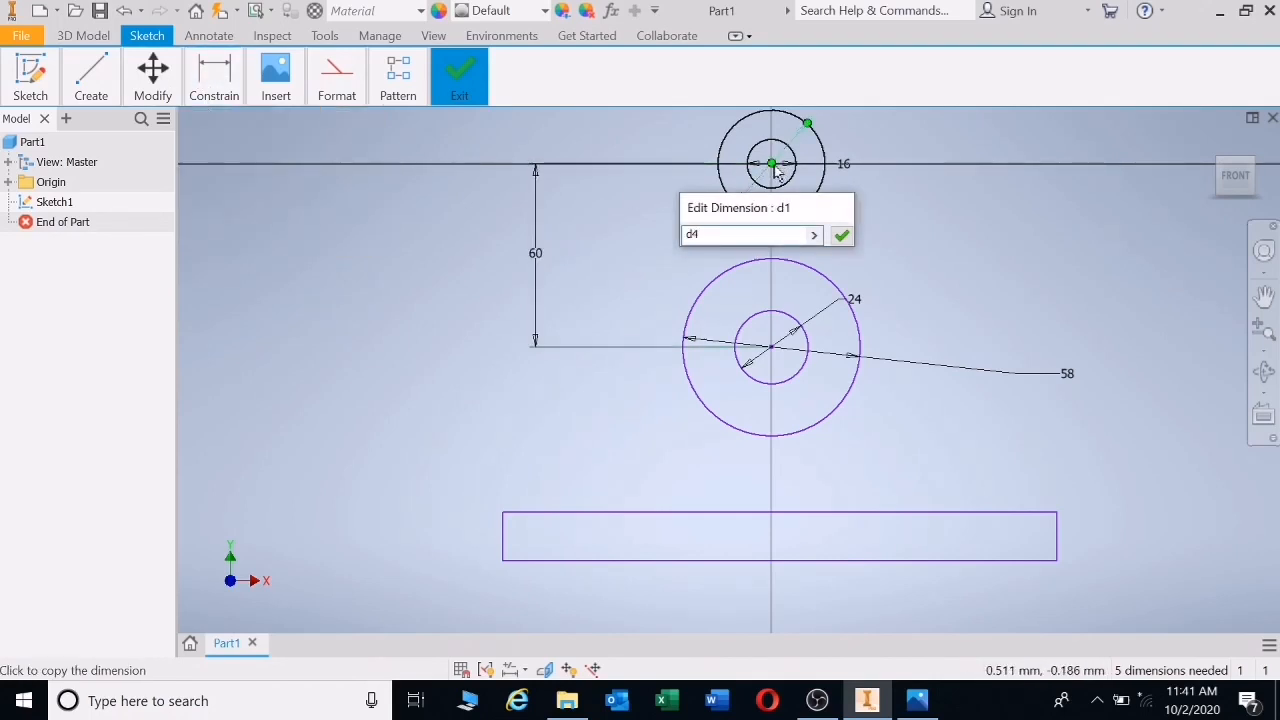
{"action": "key", "text": "Escape"}
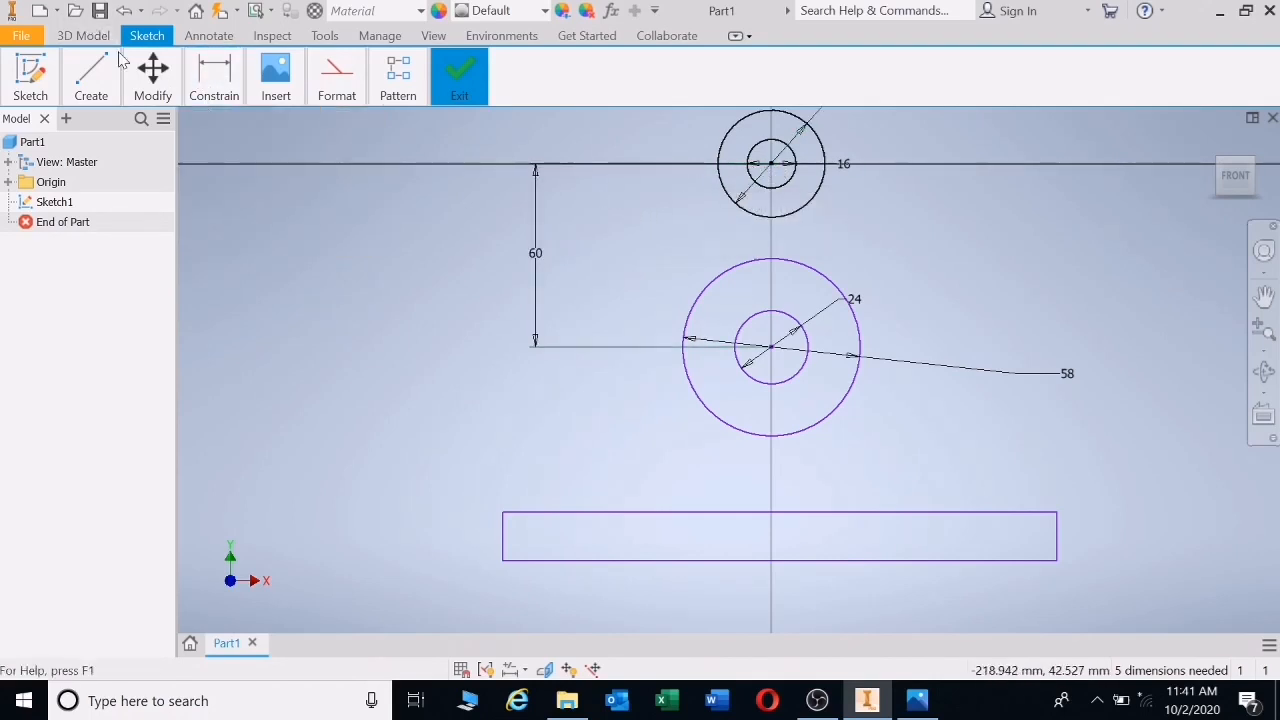
- Place the rectangle's bottom edge 98 below the top circle's centre
{"action": "left_click", "coordinate": [216, 80]}
{"action": "left_click", "coordinate": [216, 140]}
{"action": "left_click", "coordinate": [734, 132]}
{"action": "left_click", "coordinate": [622, 560]}
{"action": "left_click", "coordinate": [400, 348]}
{"action": "type", "text": "98"}
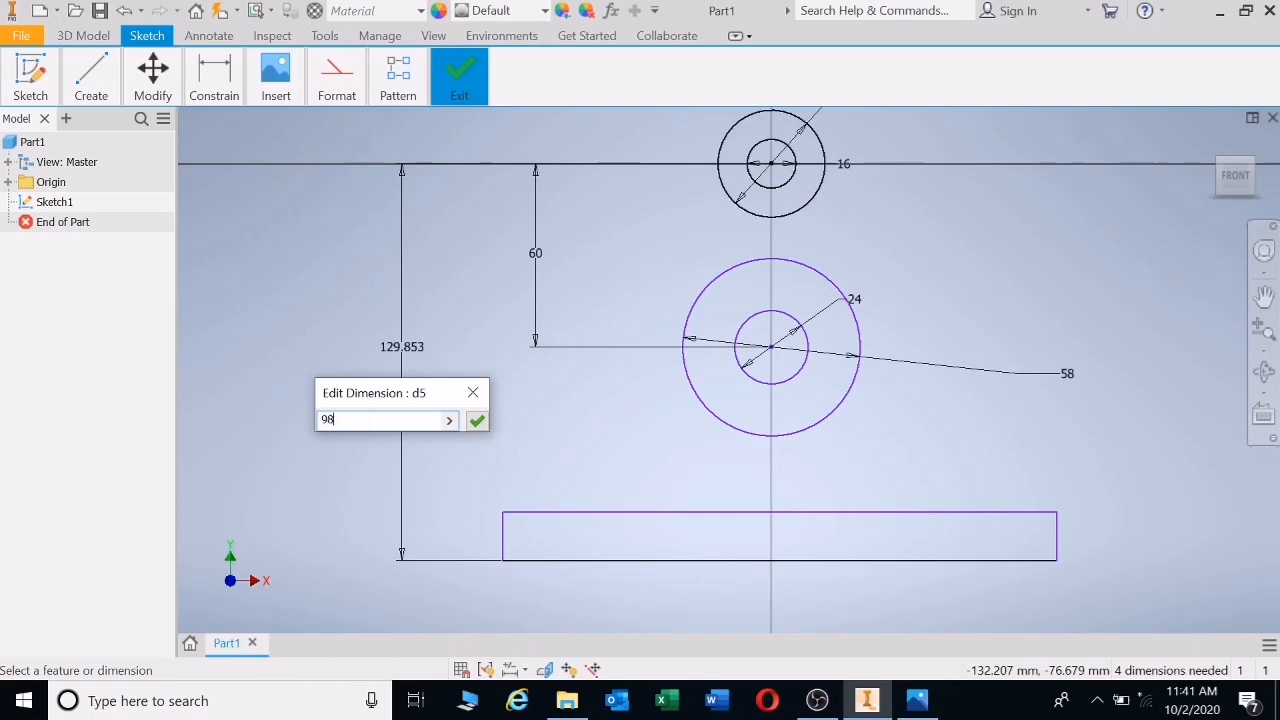
{"action": "key", "text": "Return"}
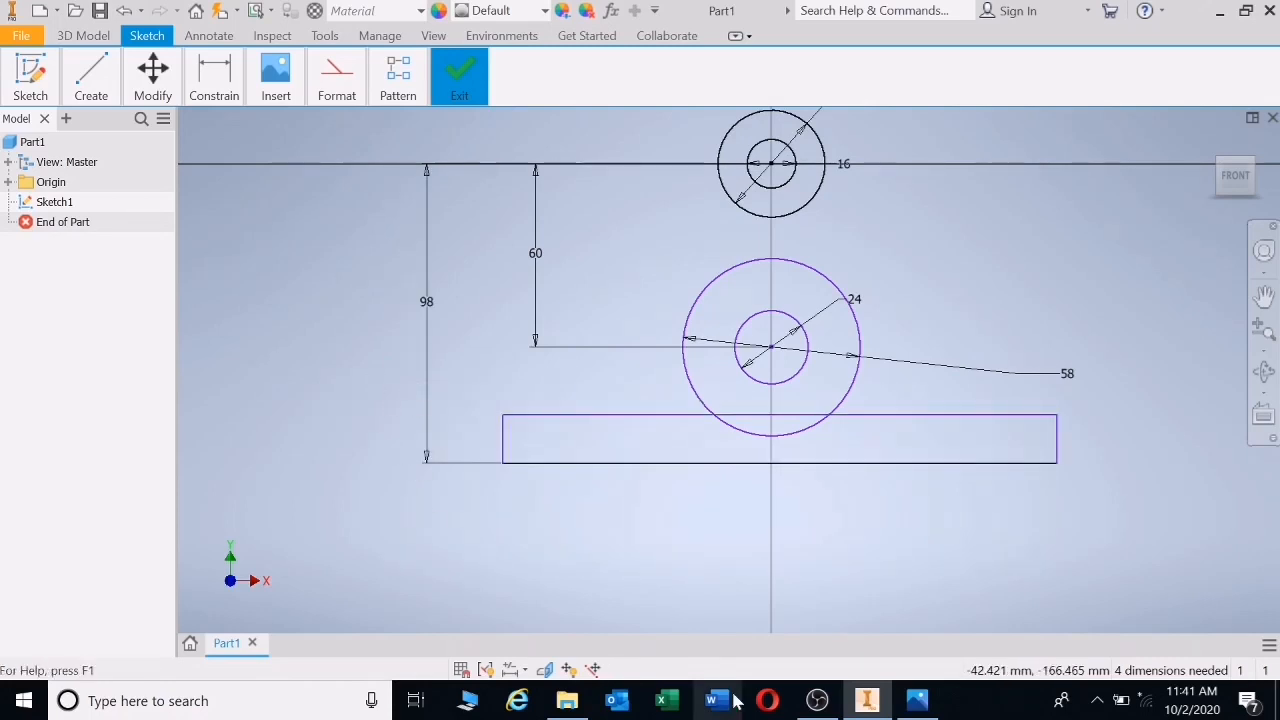
{"action": "left_click", "coordinate": [912, 700]}
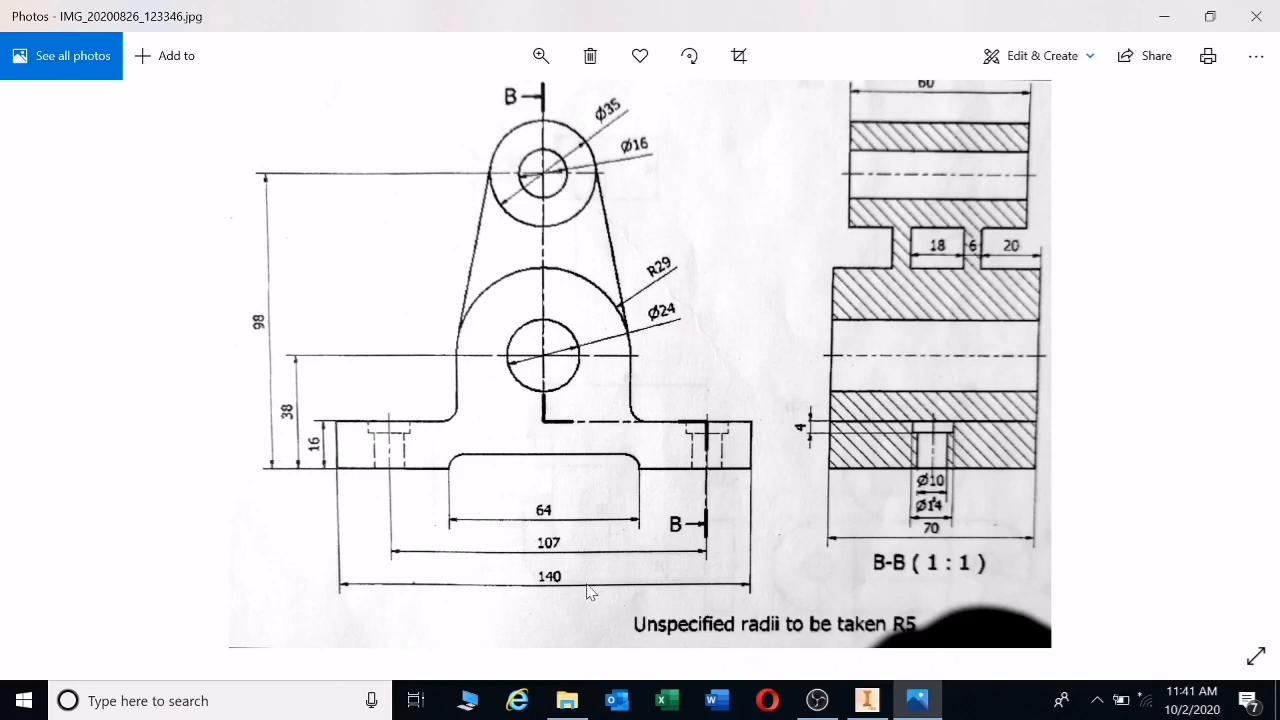
{"action": "left_click", "coordinate": [867, 700]}
- Set the base rectangle's width to 140
{"action": "left_click", "coordinate": [218, 80]}
{"action": "left_click", "coordinate": [216, 140]}
{"action": "left_click", "coordinate": [738, 464]}
{"action": "left_click", "coordinate": [773, 530]}
{"action": "type", "text": "14"}
{"action": "key", "text": "Return"}
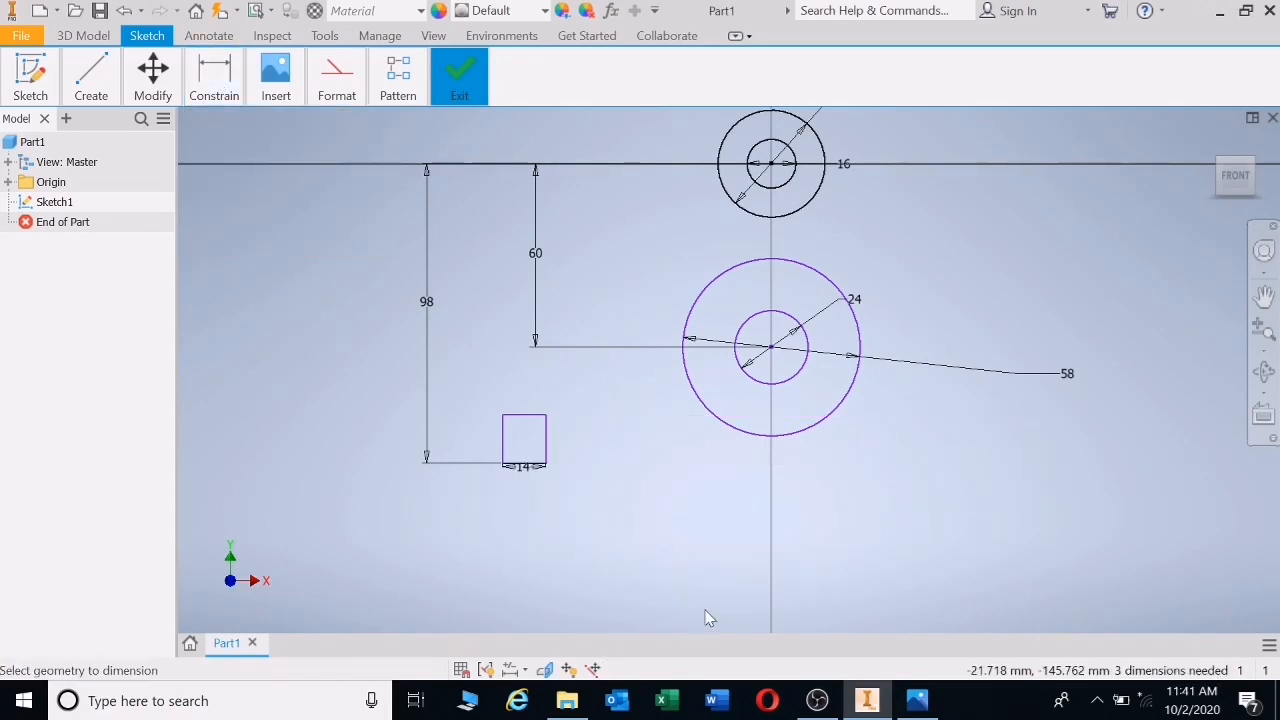
{"action": "double_click", "coordinate": [528, 470]}
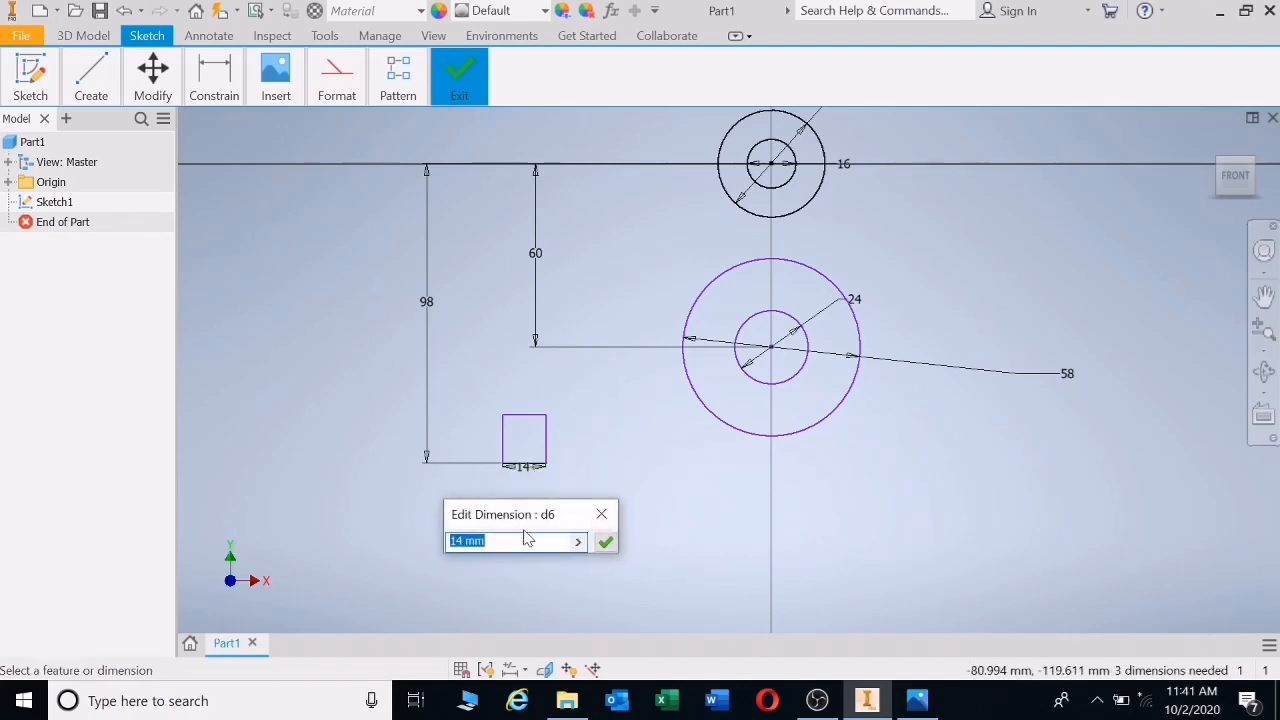
{"action": "type", "text": "140"}
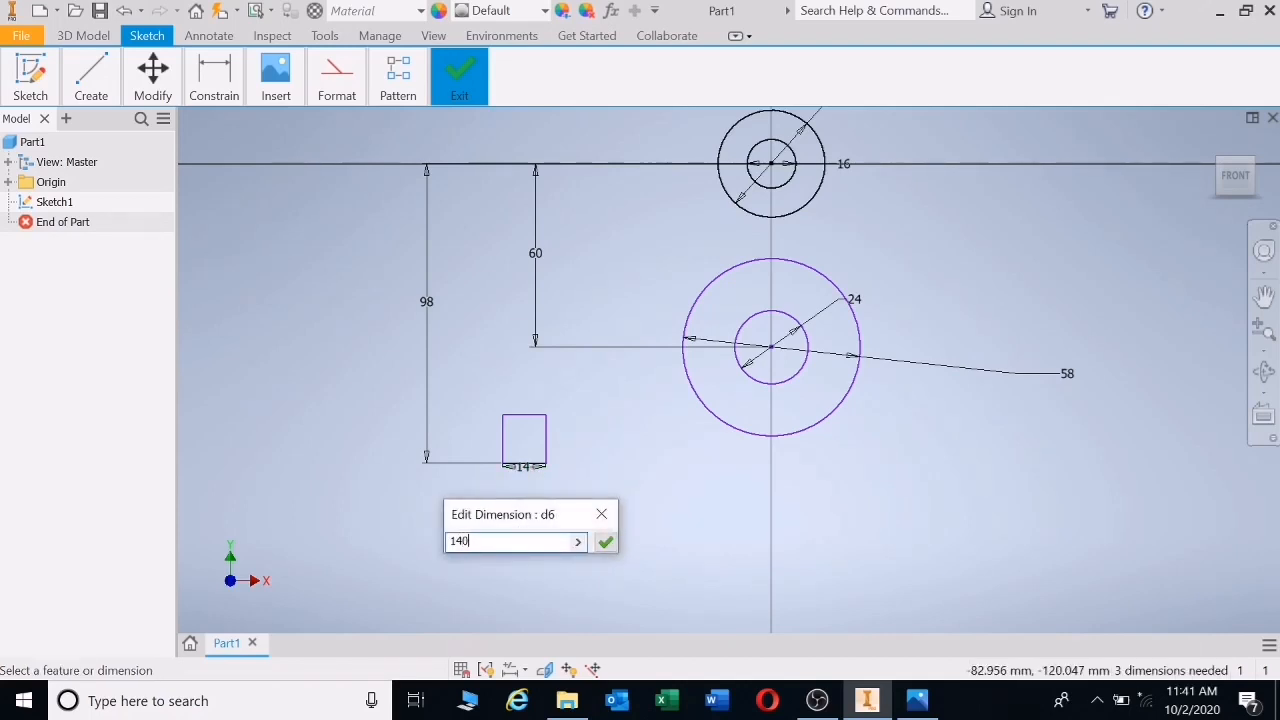
{"action": "key", "text": "Return"}
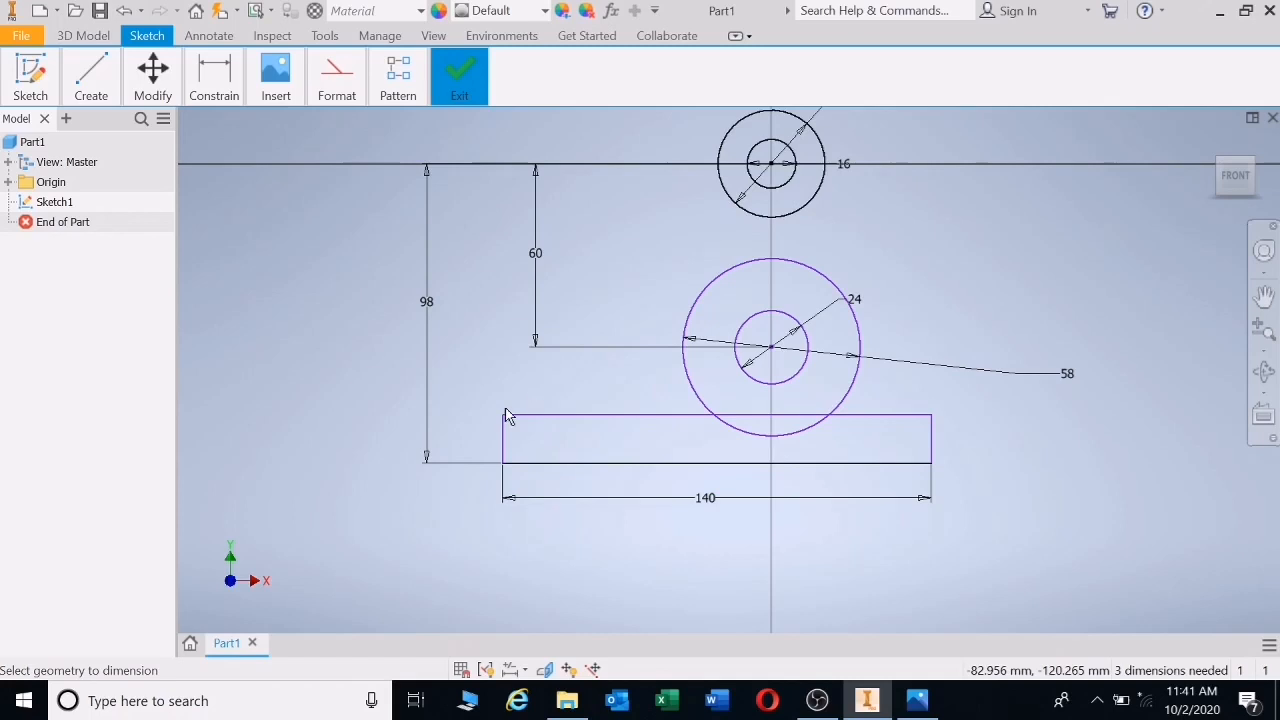
- Set the base rectangle's height to 16
{"action": "left_click", "coordinate": [505, 444]}
{"action": "left_click", "coordinate": [463, 436]}
{"action": "type", "text": "1"}
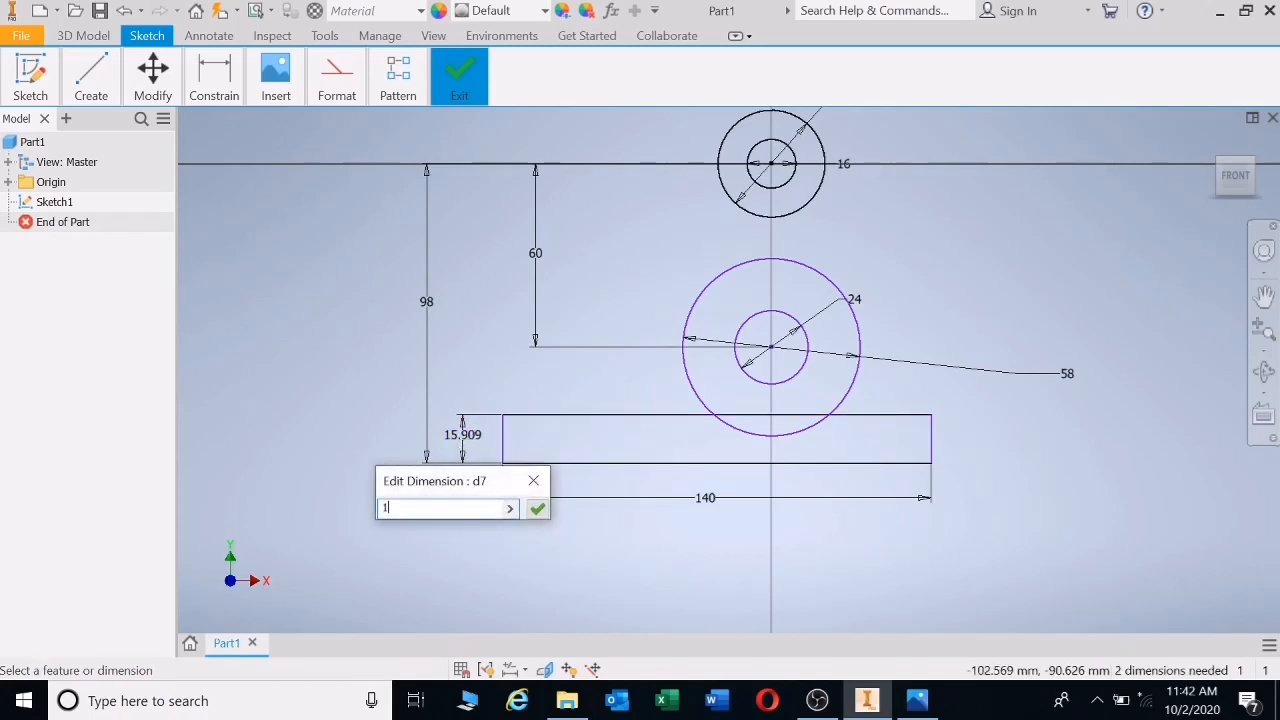
{"action": "key", "text": "Return"}
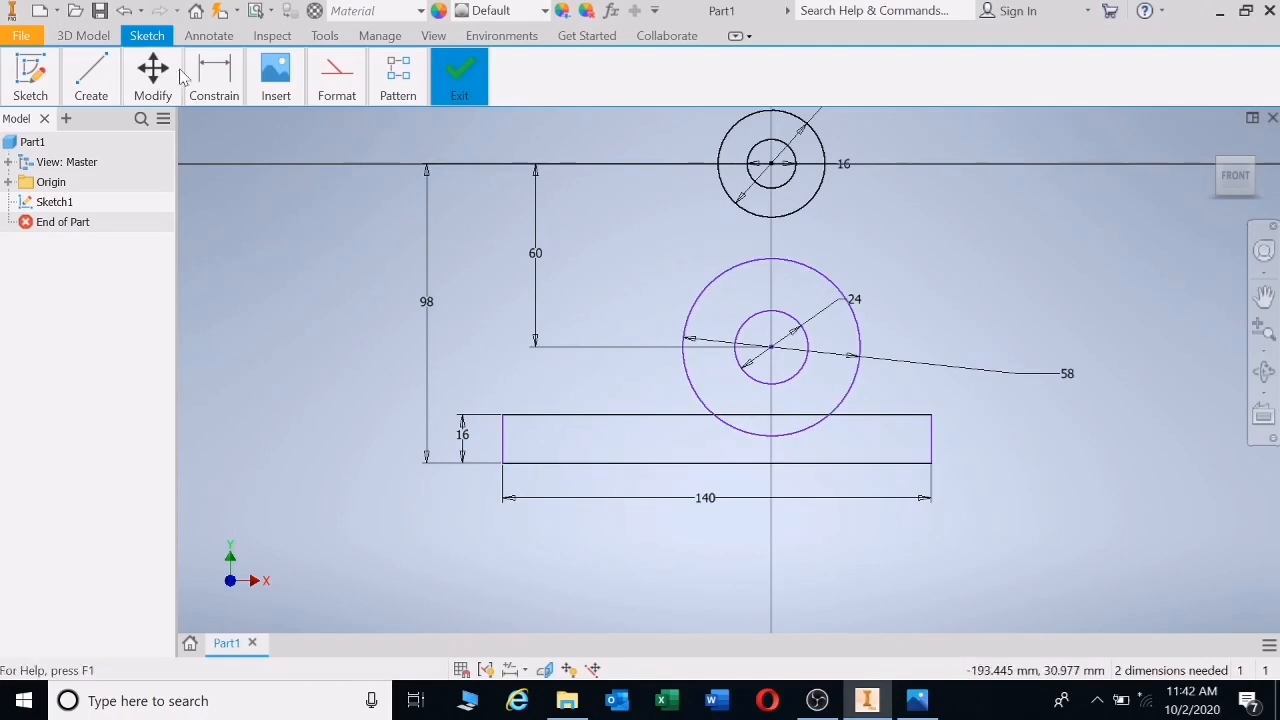
{"action": "left_click", "coordinate": [91, 78]}
- Make the rectangle's top midpoint coincident with the vertical centre line
{"action": "left_click", "coordinate": [83, 138]}
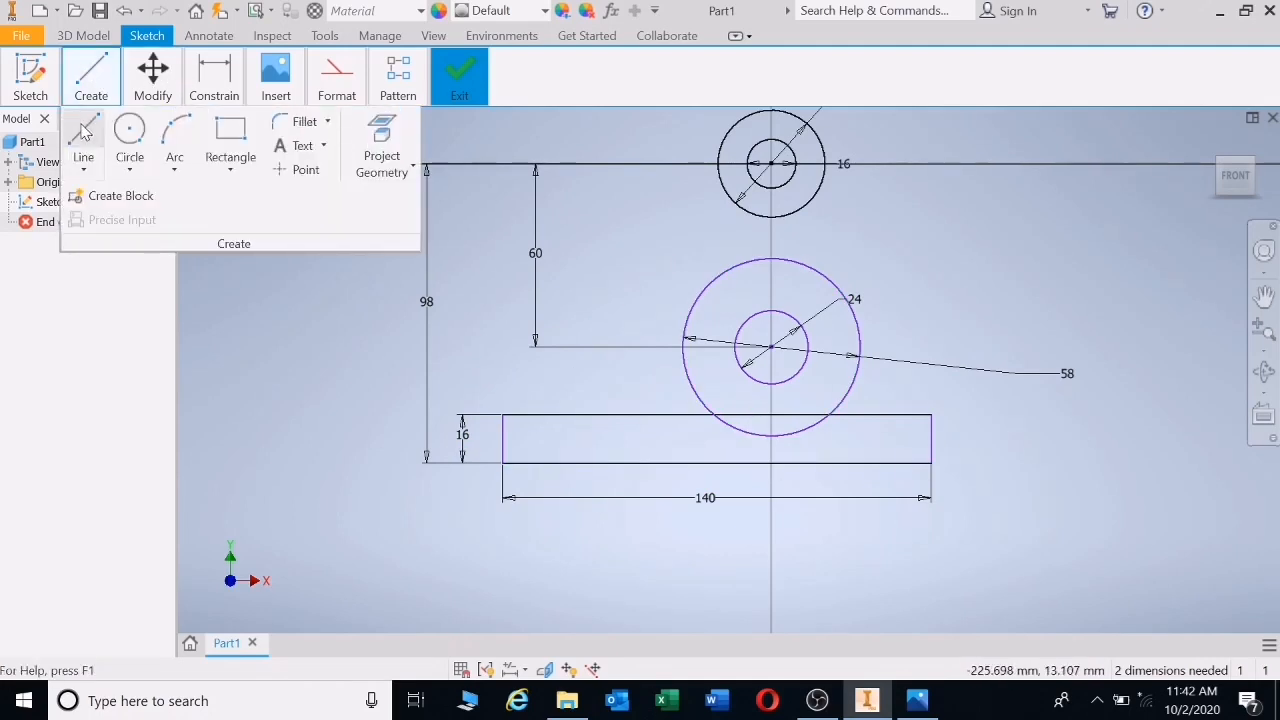
{"action": "left_click", "coordinate": [772, 347]}
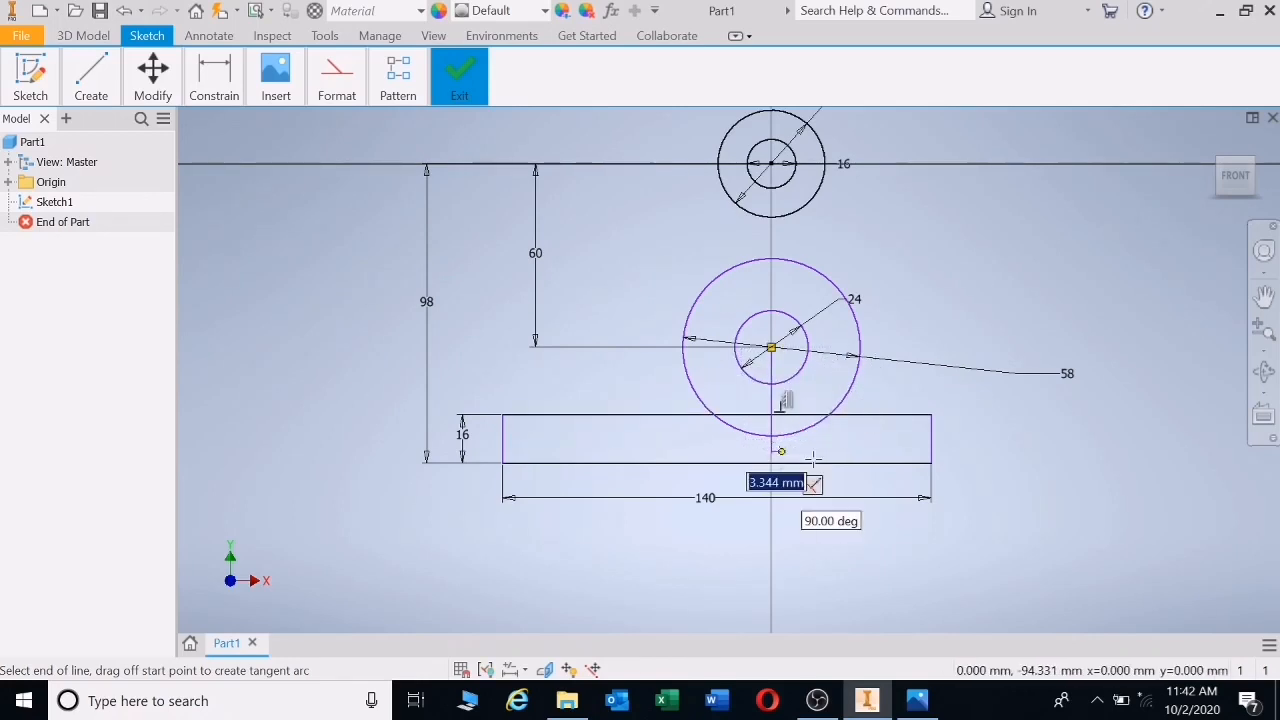
{"action": "key", "text": "Escape"}
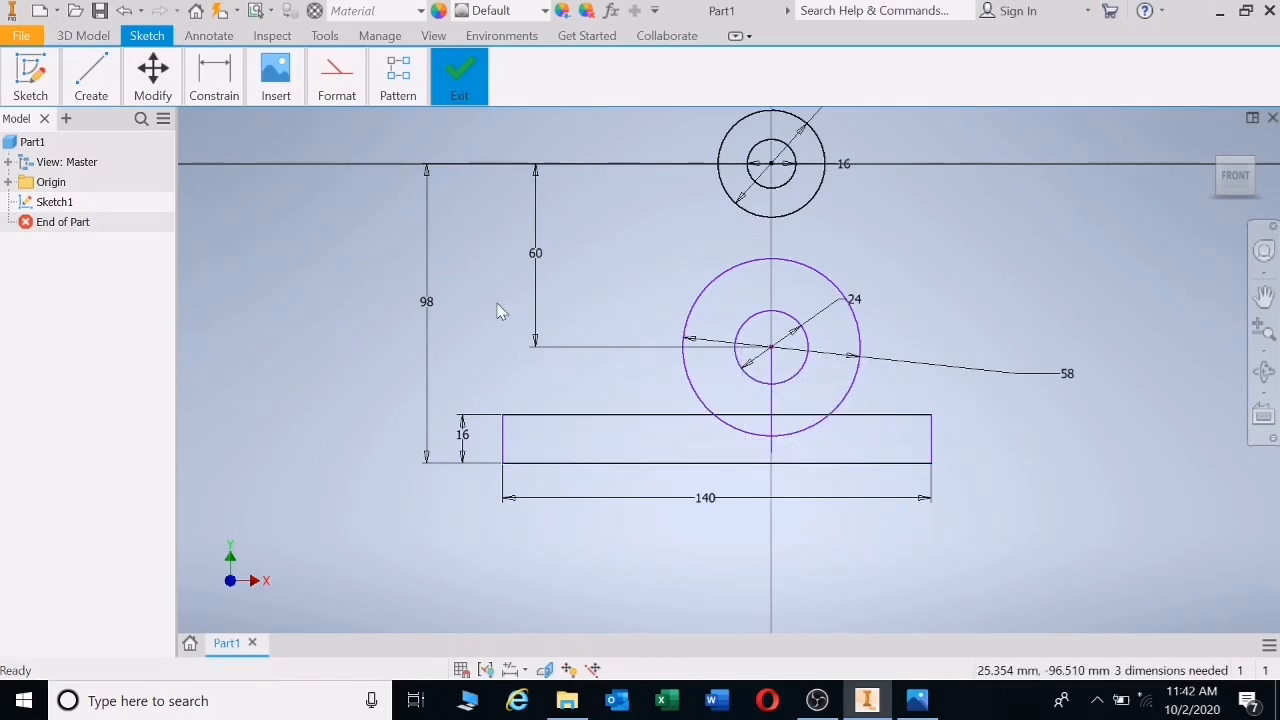
{"action": "left_click", "coordinate": [222, 94]}
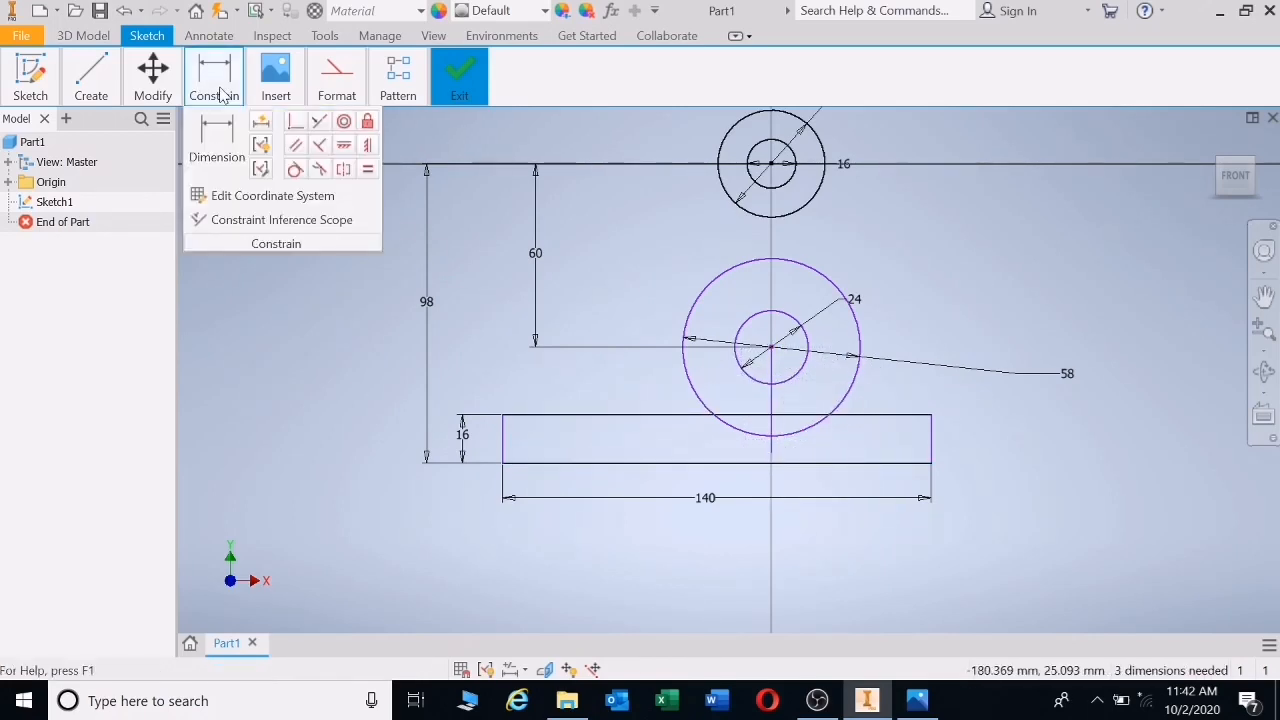
{"action": "left_click", "coordinate": [295, 124]}
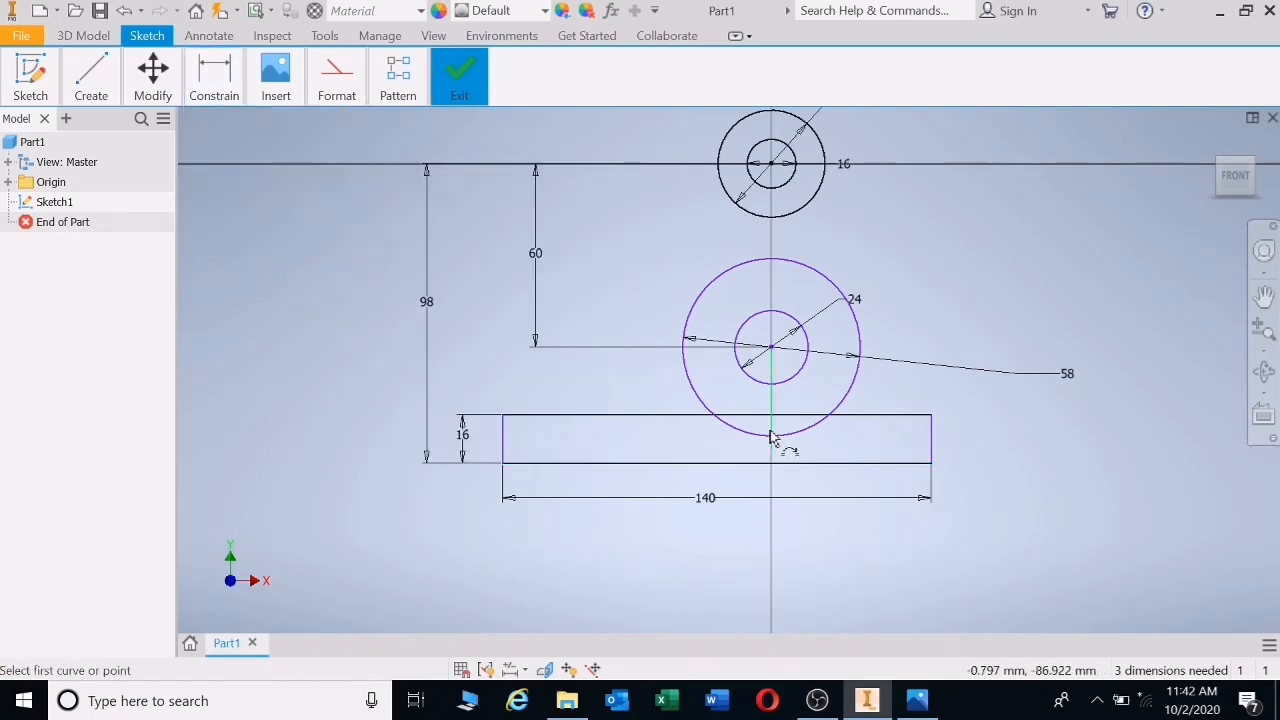
{"action": "left_click", "coordinate": [716, 418]}
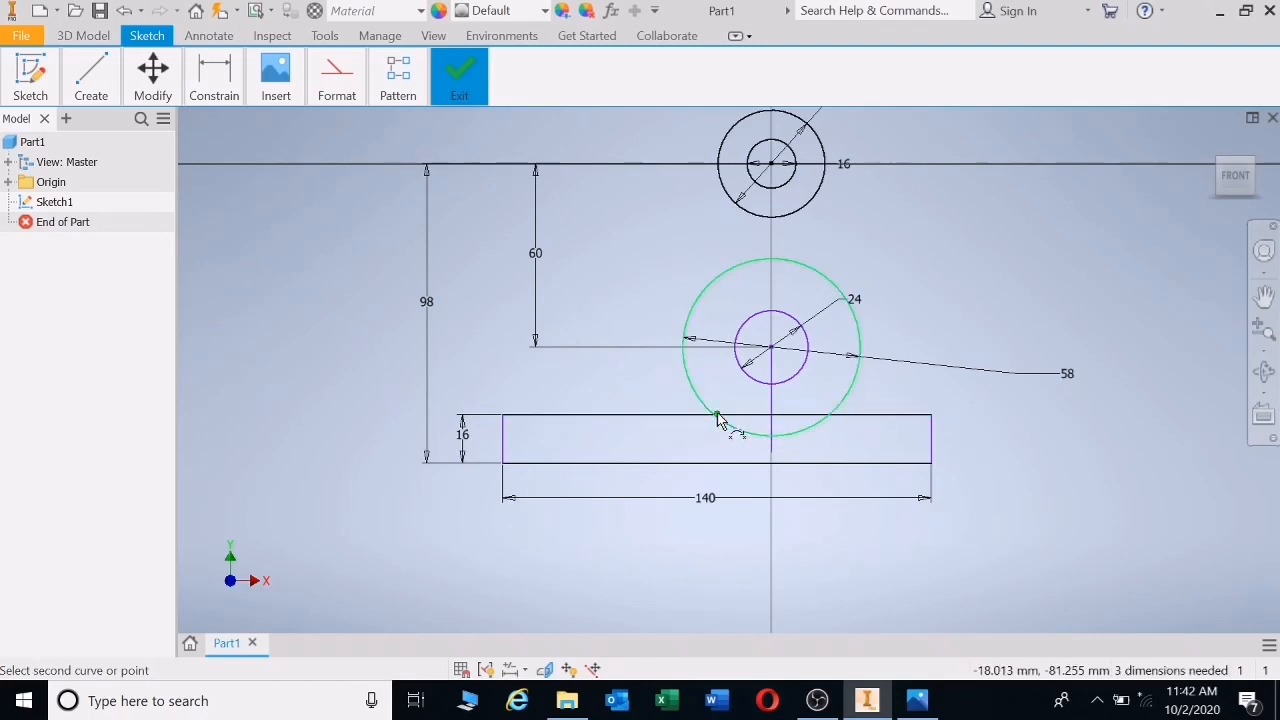
{"action": "left_click", "coordinate": [772, 433]}
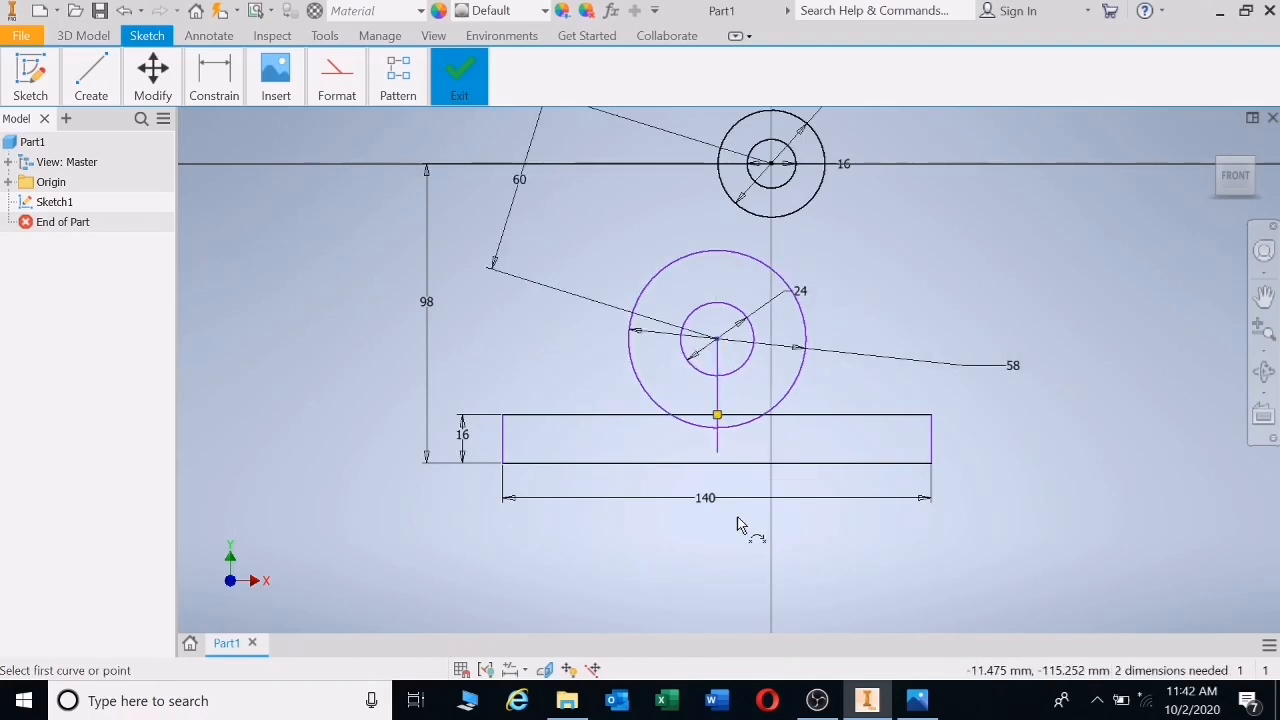
{"action": "key", "text": "Escape"}
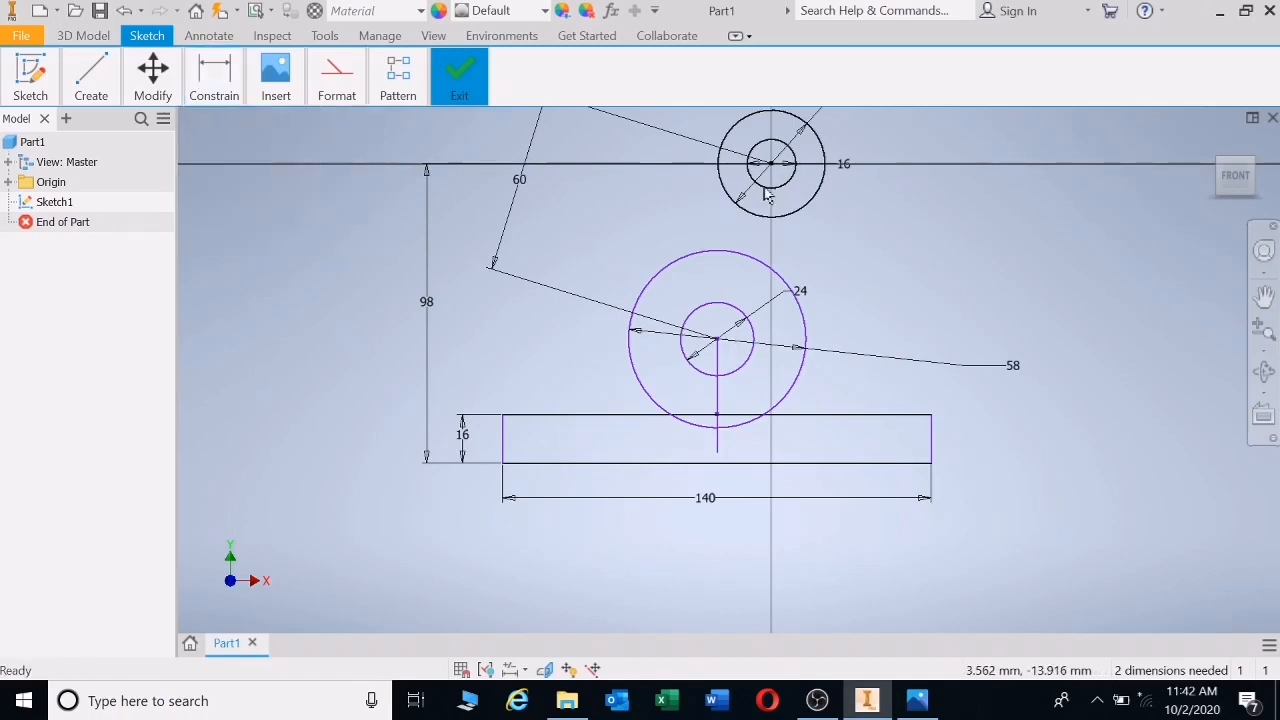
- Set the horizontal offset between the top and lower circle centres to 0
{"action": "mouse_move", "coordinate": [214, 80]}
{"action": "left_click", "coordinate": [216, 125]}
{"action": "left_click", "coordinate": [775, 177]}
{"action": "left_click", "coordinate": [737, 313]}
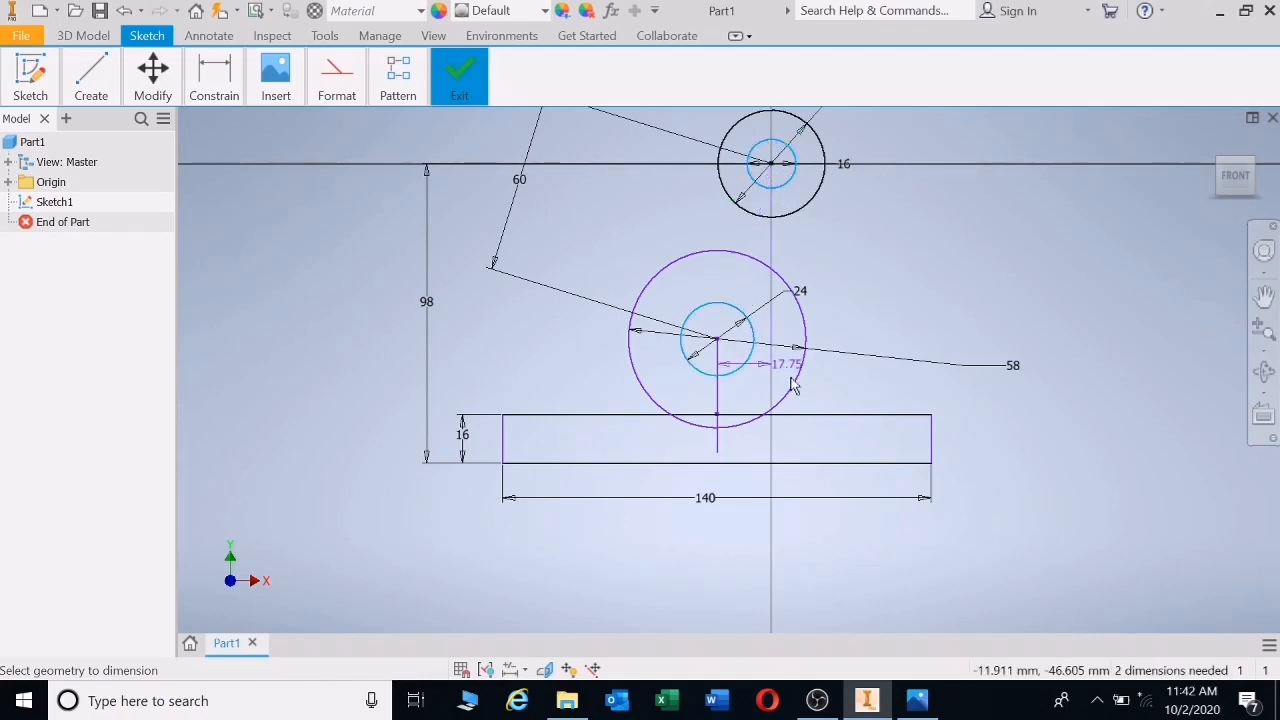
{"action": "left_click", "coordinate": [808, 566]}
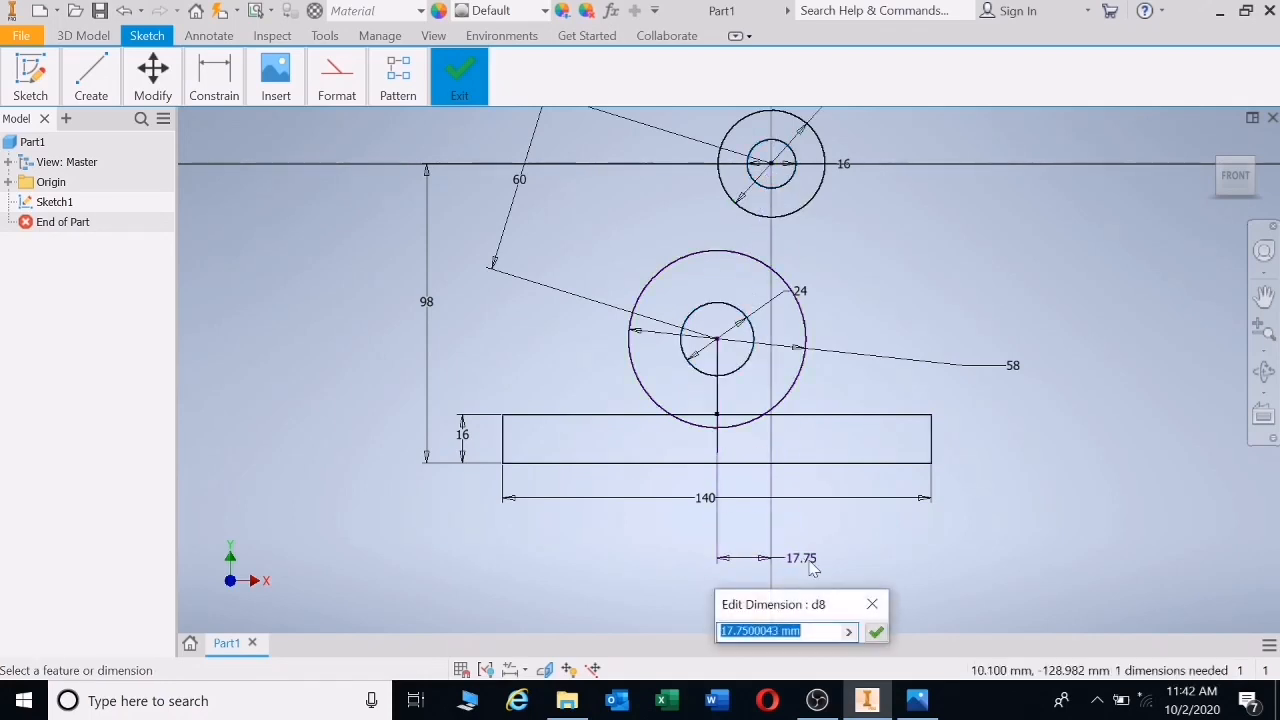
{"action": "type", "text": "0"}
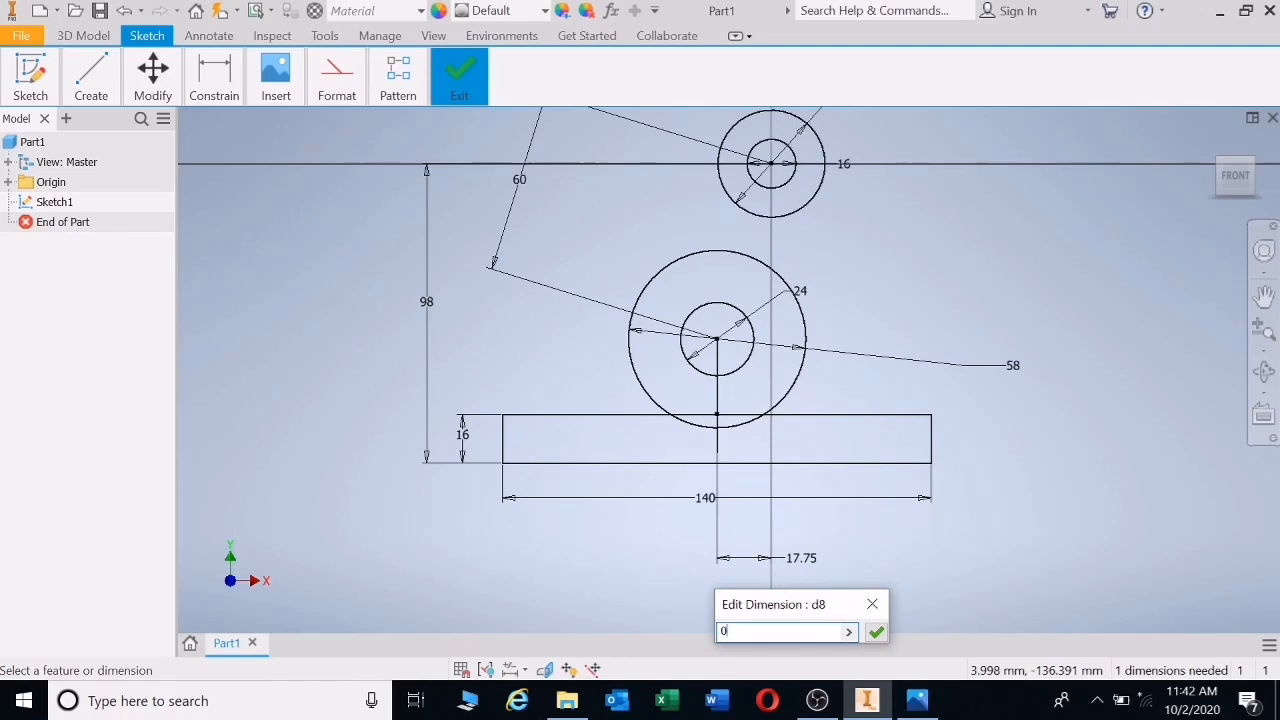
{"action": "key", "text": "Return"}
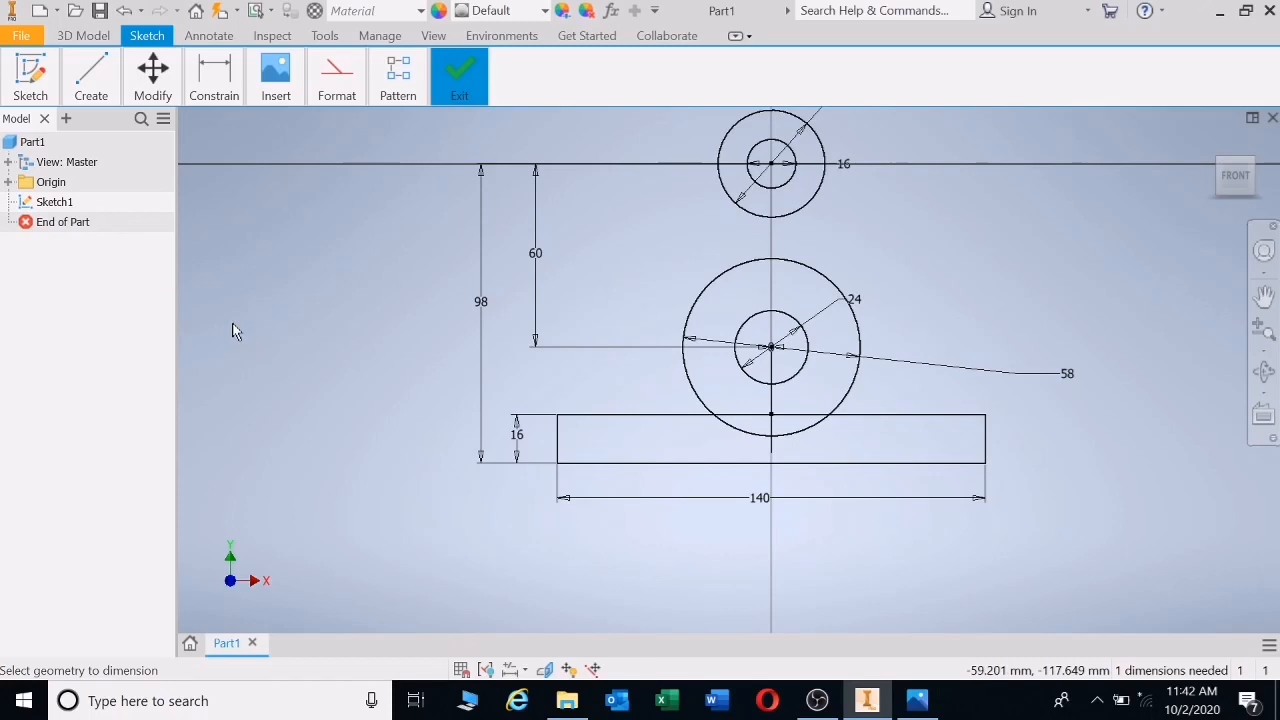
{"action": "left_click", "coordinate": [920, 706]}
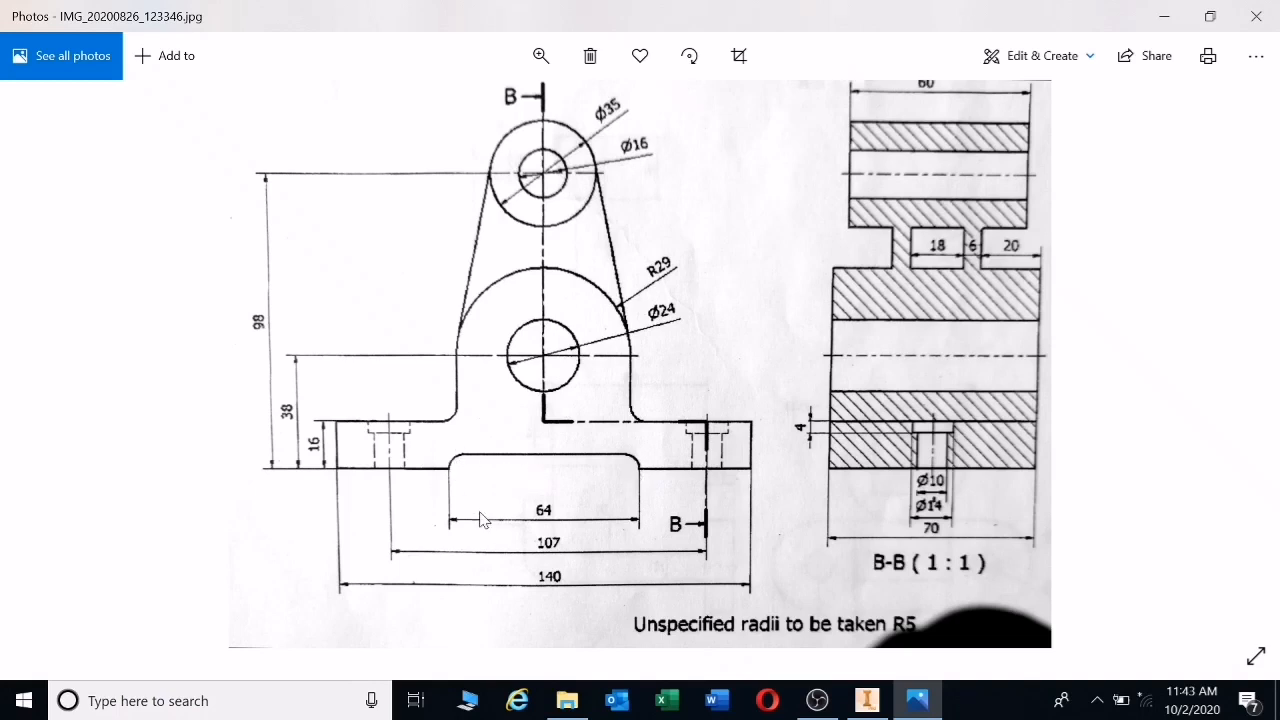
- Return to the Inventor sketch after confirming the base cutout's 64 width
{"action": "left_click", "coordinate": [869, 704]}
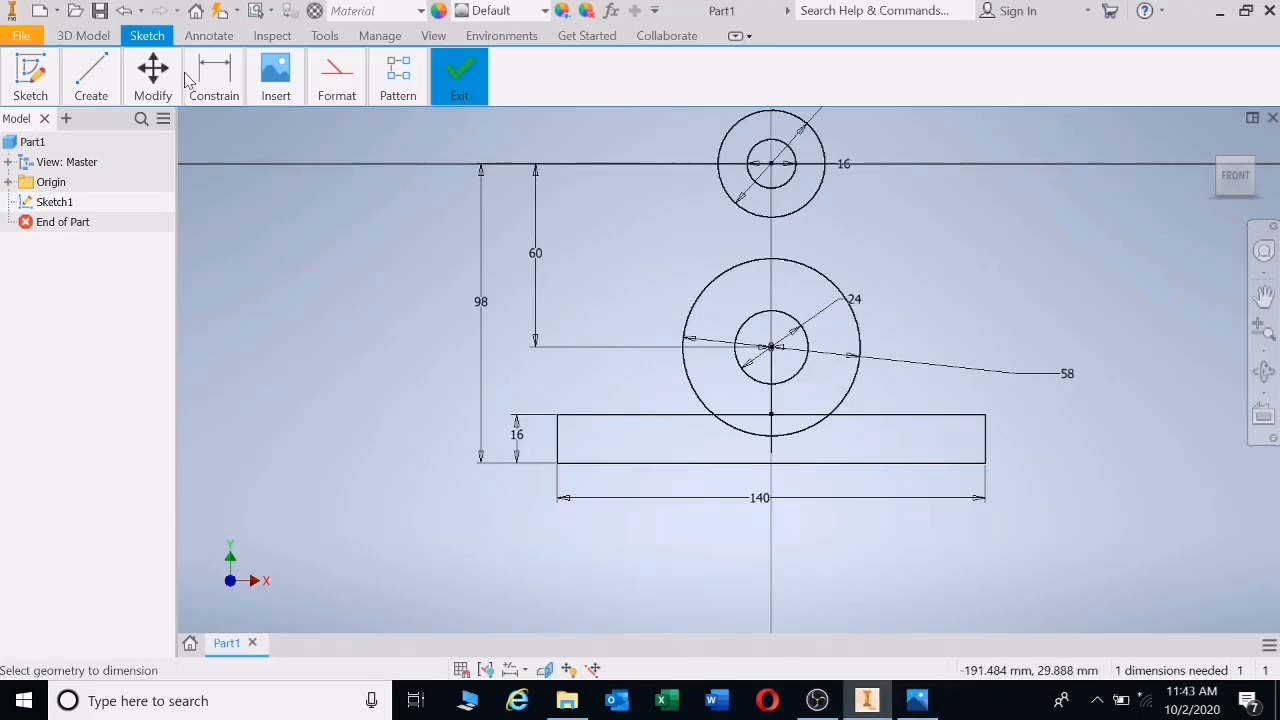
- Draw a thin rectangle on the base's bottom edge and make it 5 high
{"action": "mouse_move", "coordinate": [97, 87]}
{"action": "left_click", "coordinate": [230, 132]}
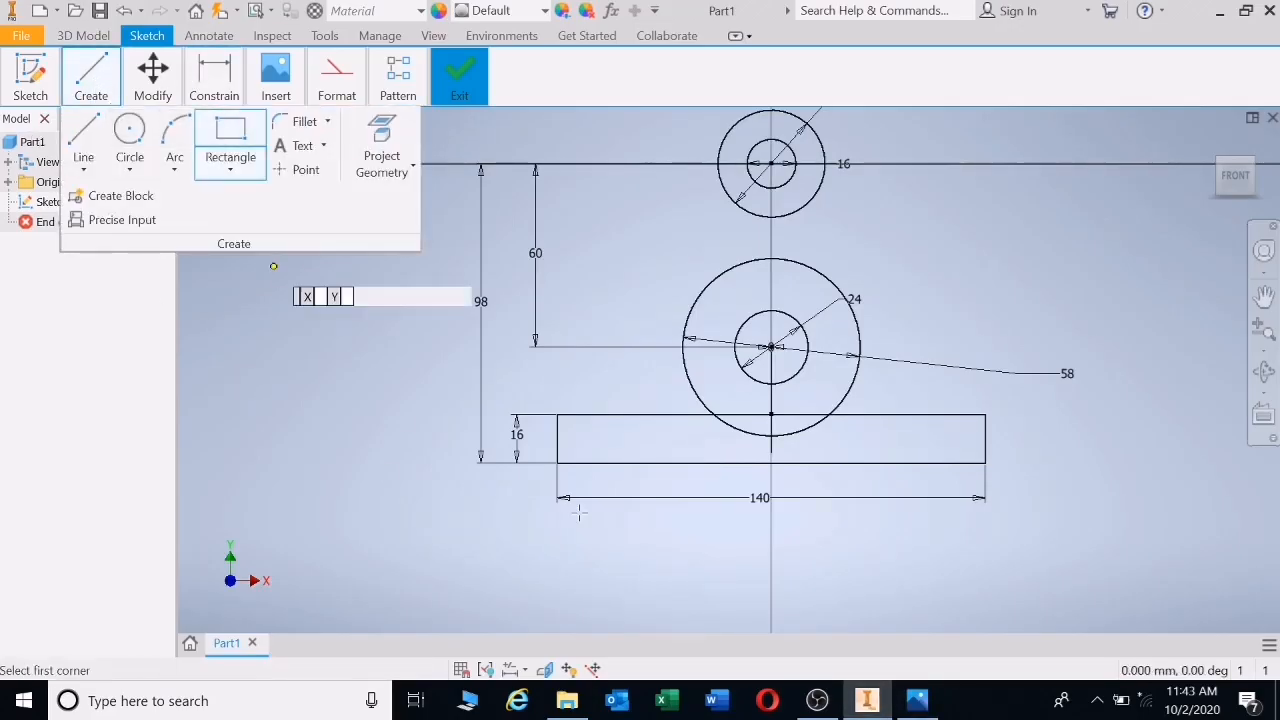
{"action": "left_click", "coordinate": [640, 463]}
{"action": "left_click", "coordinate": [893, 444]}
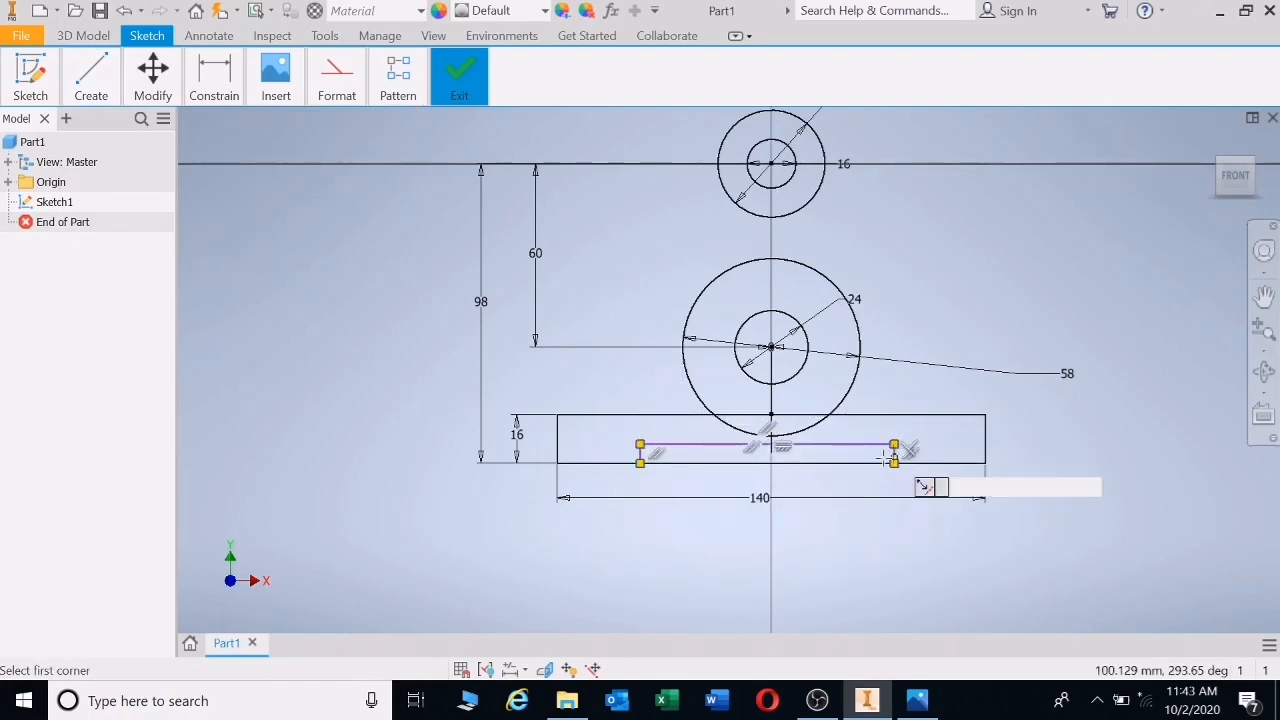
{"action": "left_click", "coordinate": [214, 78]}
{"action": "left_click", "coordinate": [216, 140]}
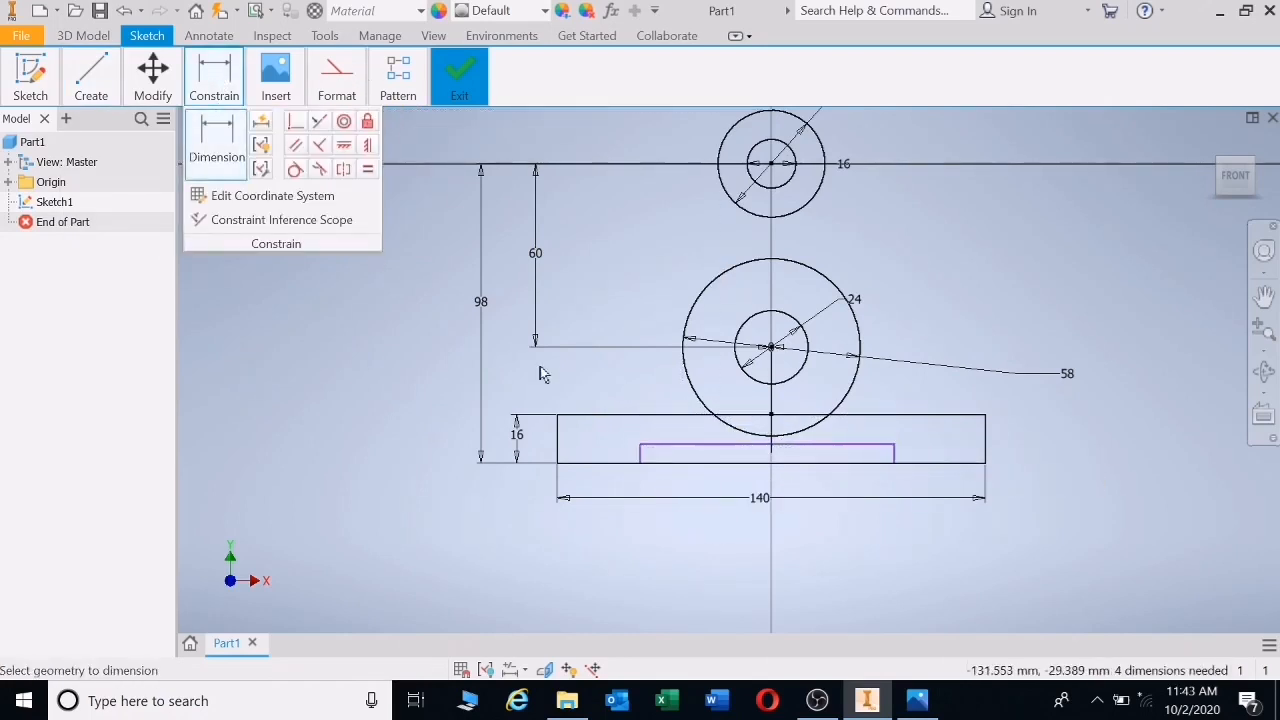
{"action": "left_click", "coordinate": [641, 456]}
{"action": "left_click", "coordinate": [605, 452]}
{"action": "type", "text": "5"}
{"action": "key", "text": "Return"}
- Make the cutout 64 wide and centre its bottom midpoint on the vertical axis
{"action": "left_click", "coordinate": [855, 455]}
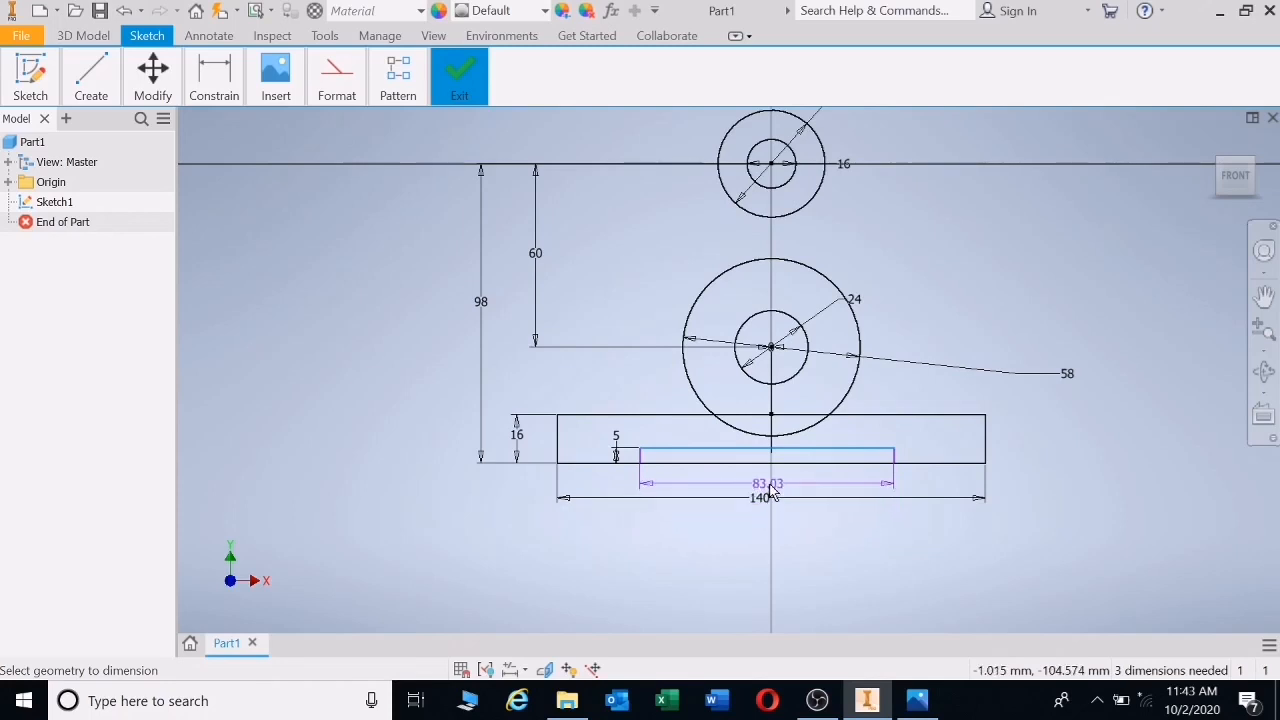
{"action": "left_click", "coordinate": [771, 490]}
{"action": "type", "text": "64"}
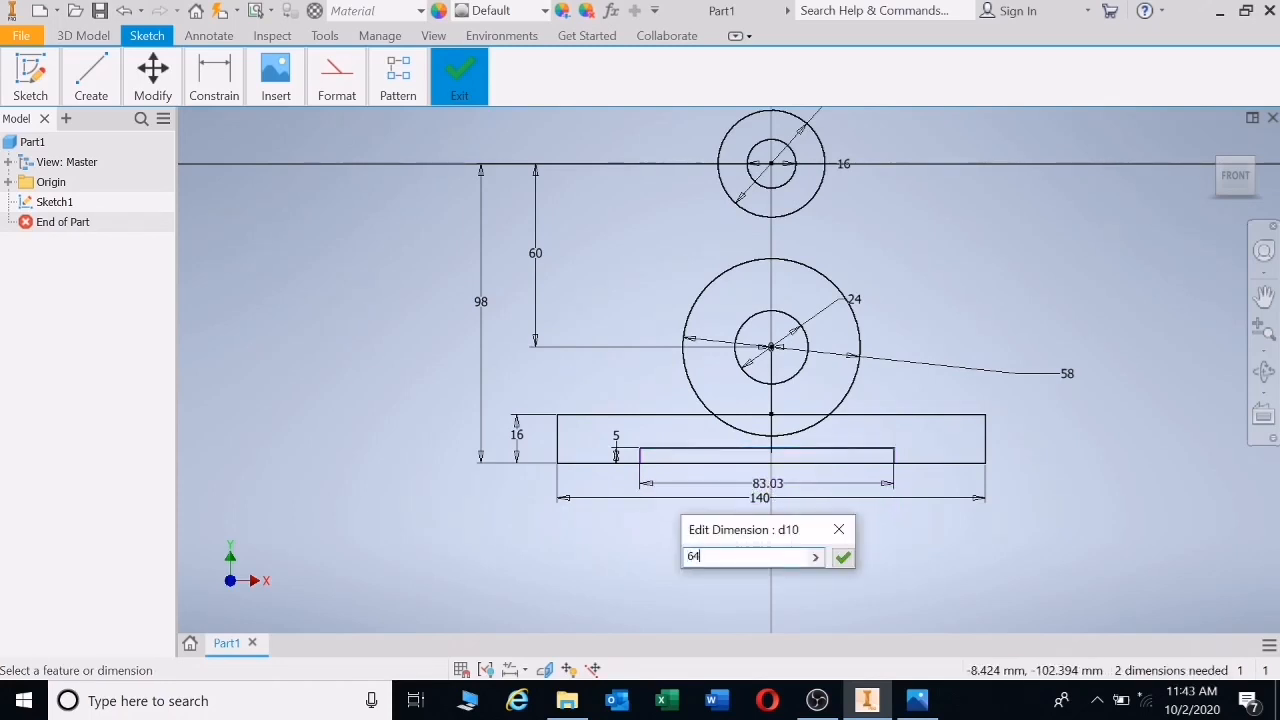
{"action": "key", "text": "Return"}
{"action": "left_click", "coordinate": [216, 90]}
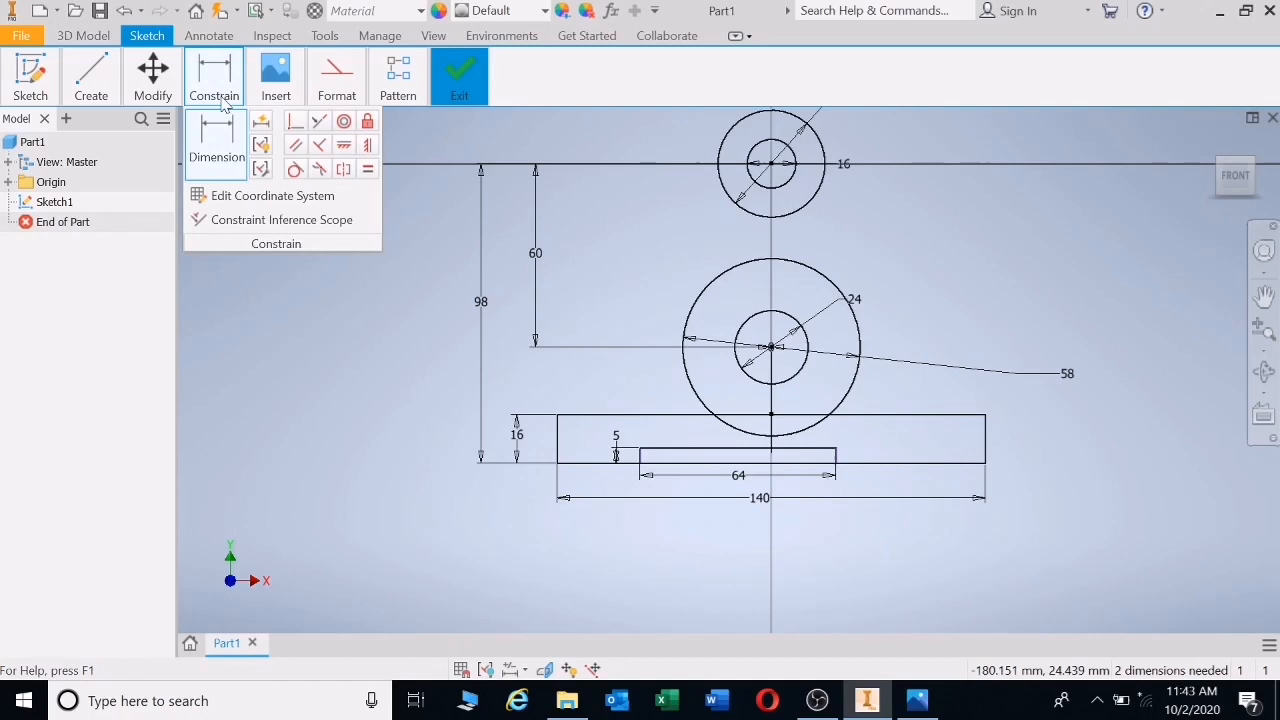
{"action": "left_click", "coordinate": [295, 123]}
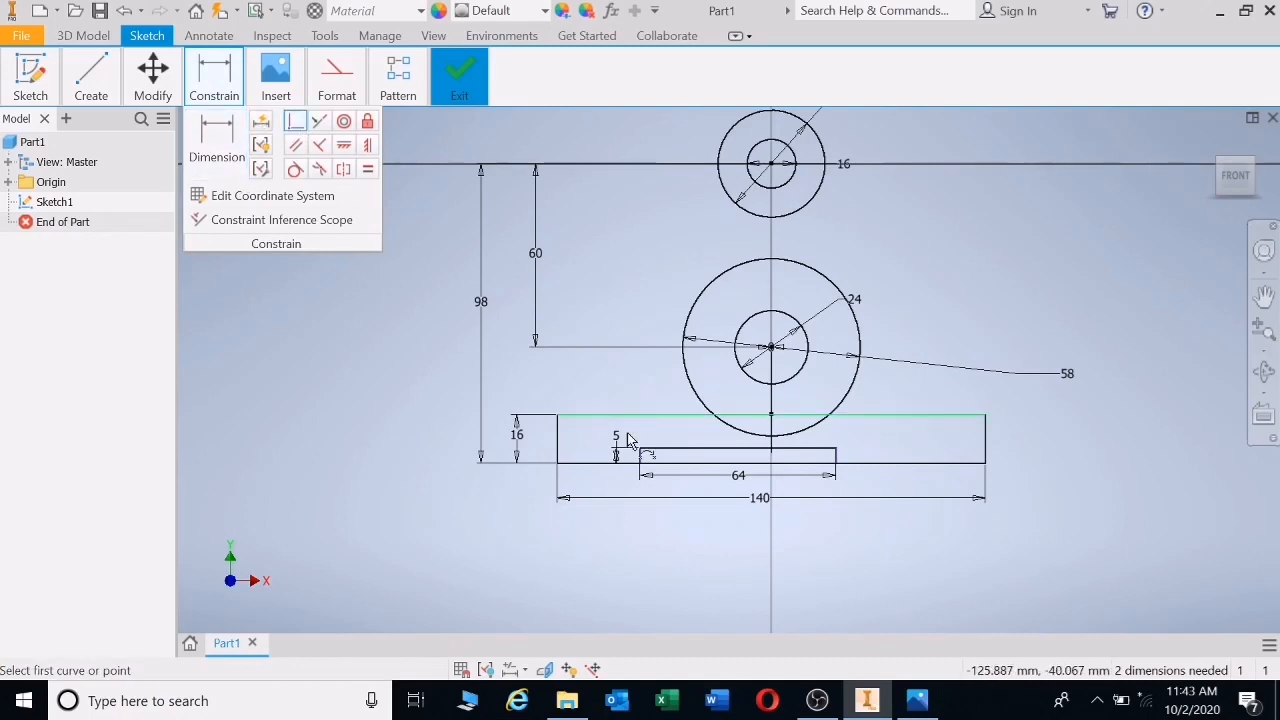
{"action": "left_click", "coordinate": [739, 468]}
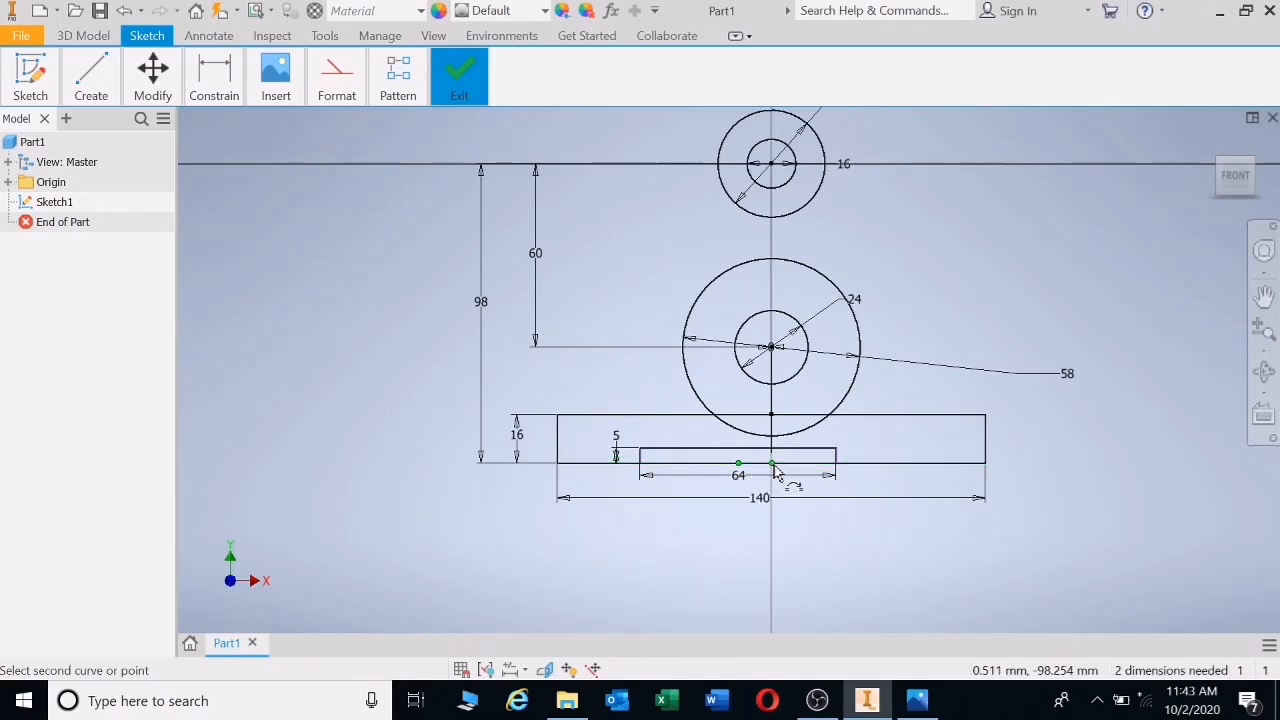
{"action": "left_click", "coordinate": [772, 465]}
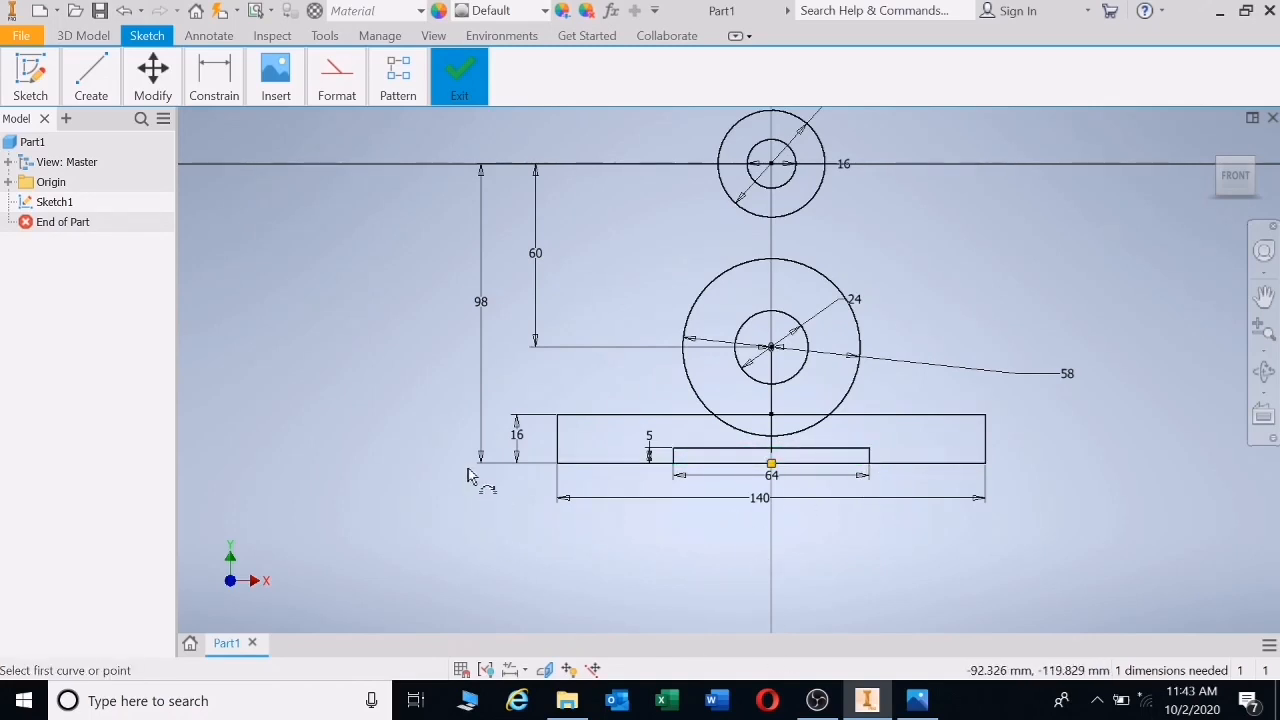
- Draw two slanted side lines from near the top circle down toward the base
{"action": "left_click", "coordinate": [75, 80]}
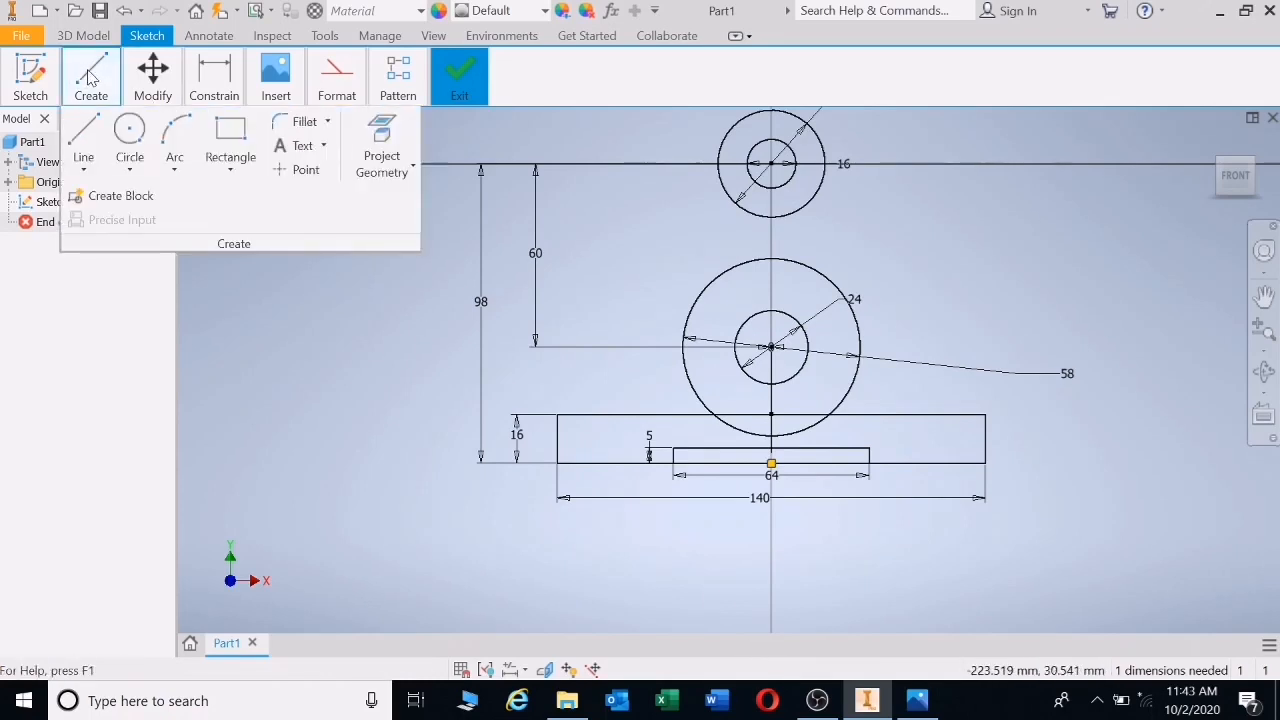
{"action": "left_click", "coordinate": [83, 132]}
{"action": "left_click", "coordinate": [726, 110]}
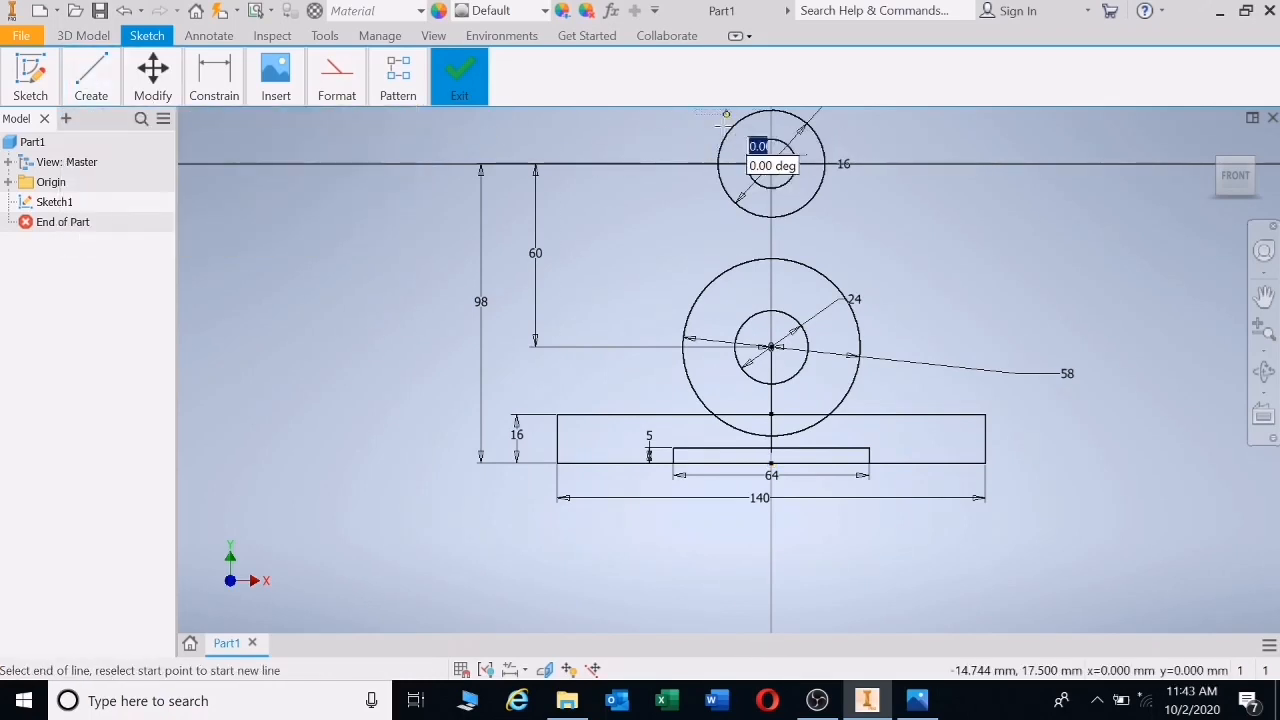
{"action": "left_click", "coordinate": [625, 390]}
{"action": "key", "text": "Escape"}
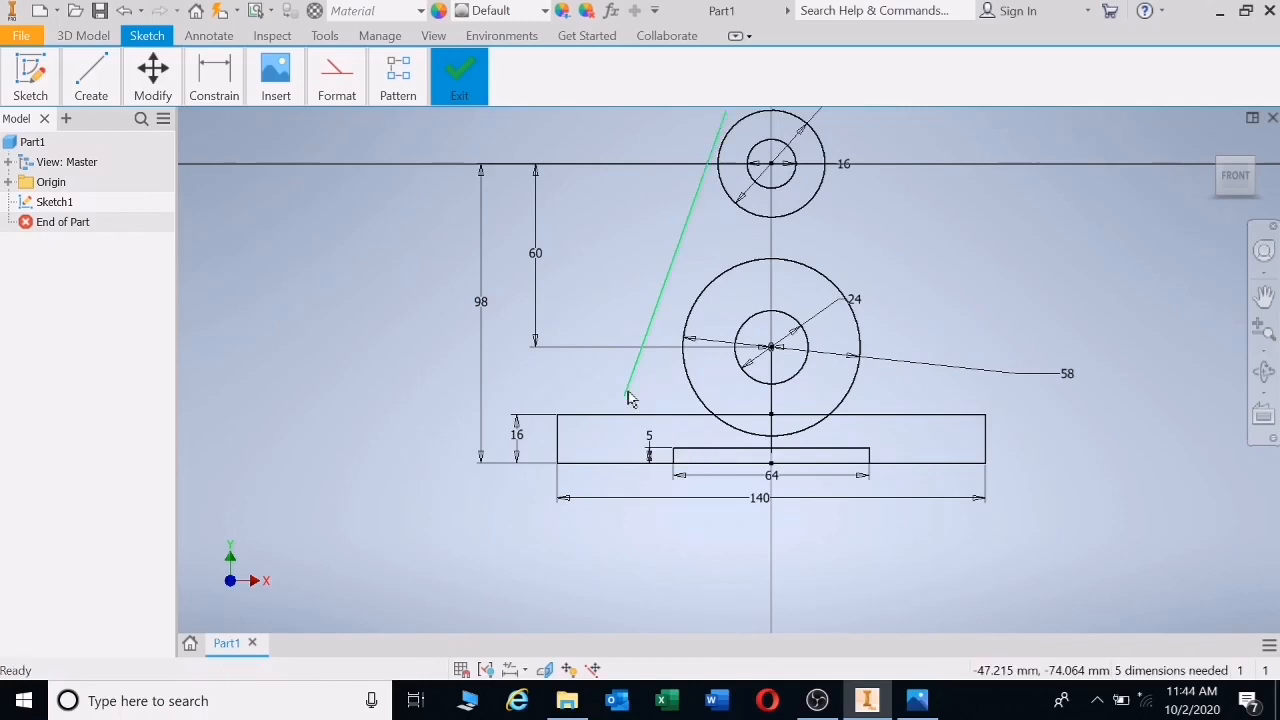
{"action": "left_click", "coordinate": [834, 117]}
{"action": "left_click", "coordinate": [905, 393]}
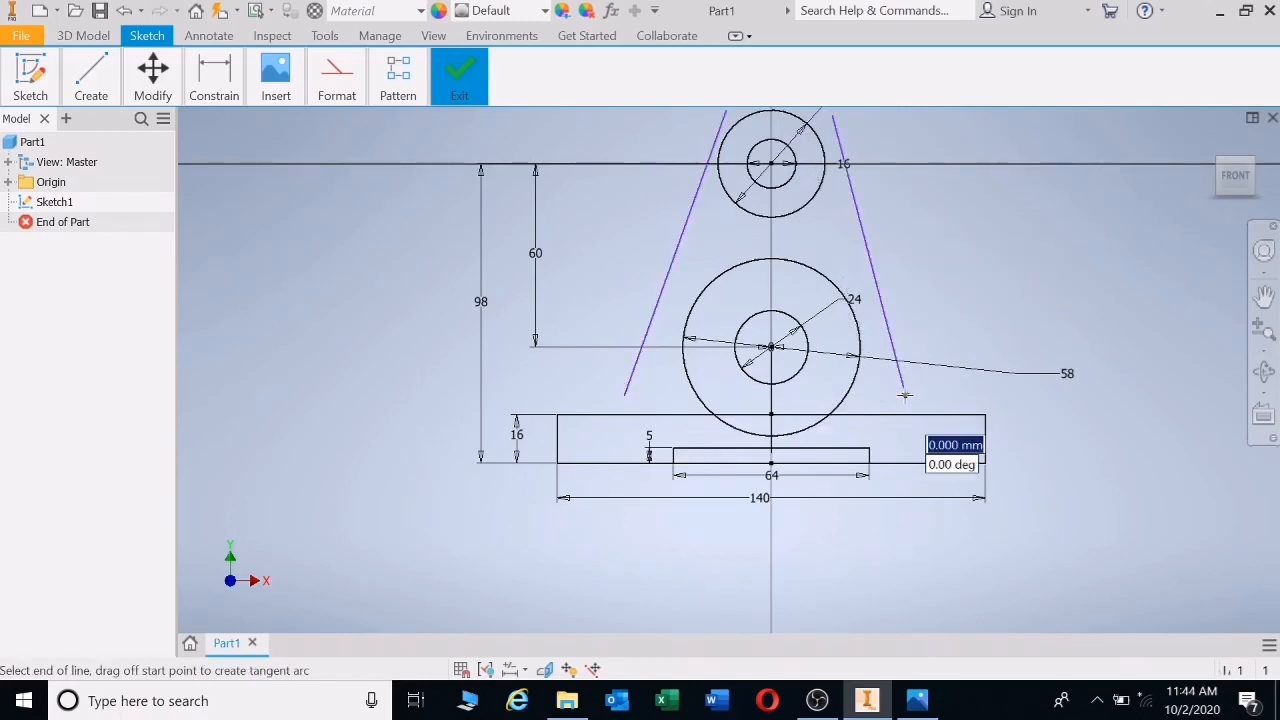
{"action": "key", "text": "Escape"}
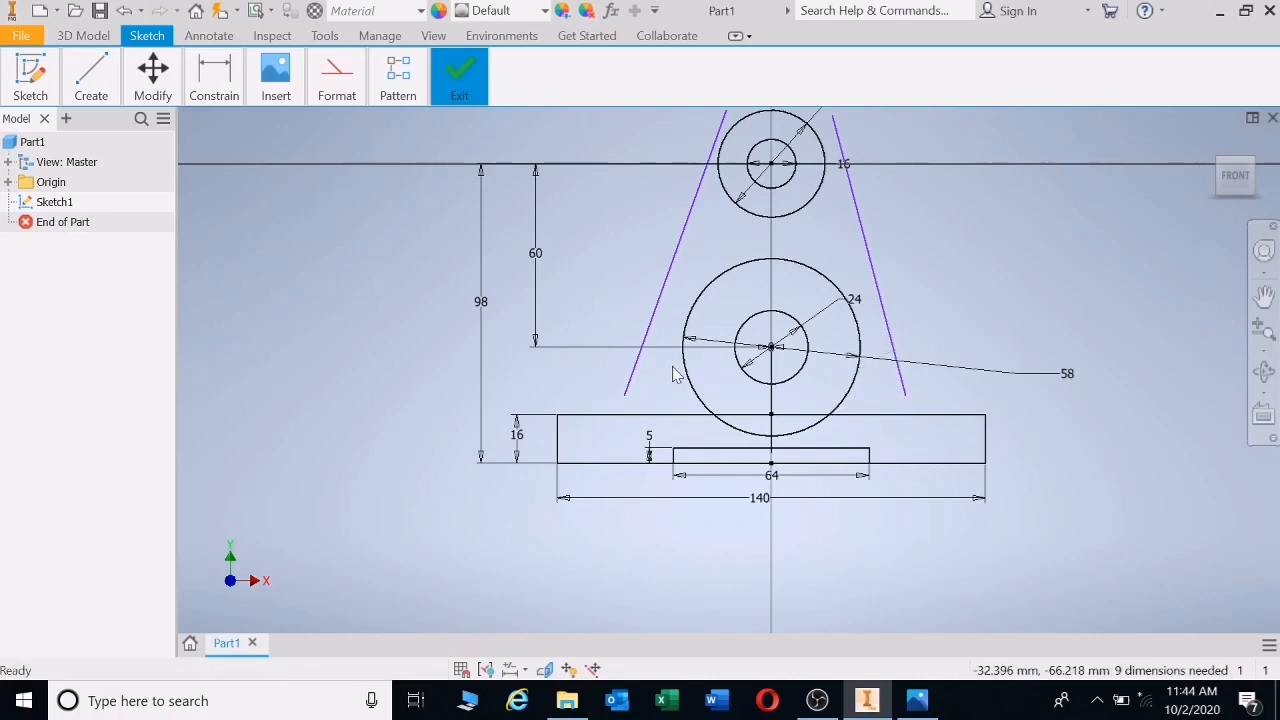
- Draw vertical lines up from the base's top edge on both sides of the large circle
{"action": "key", "text": "l"}
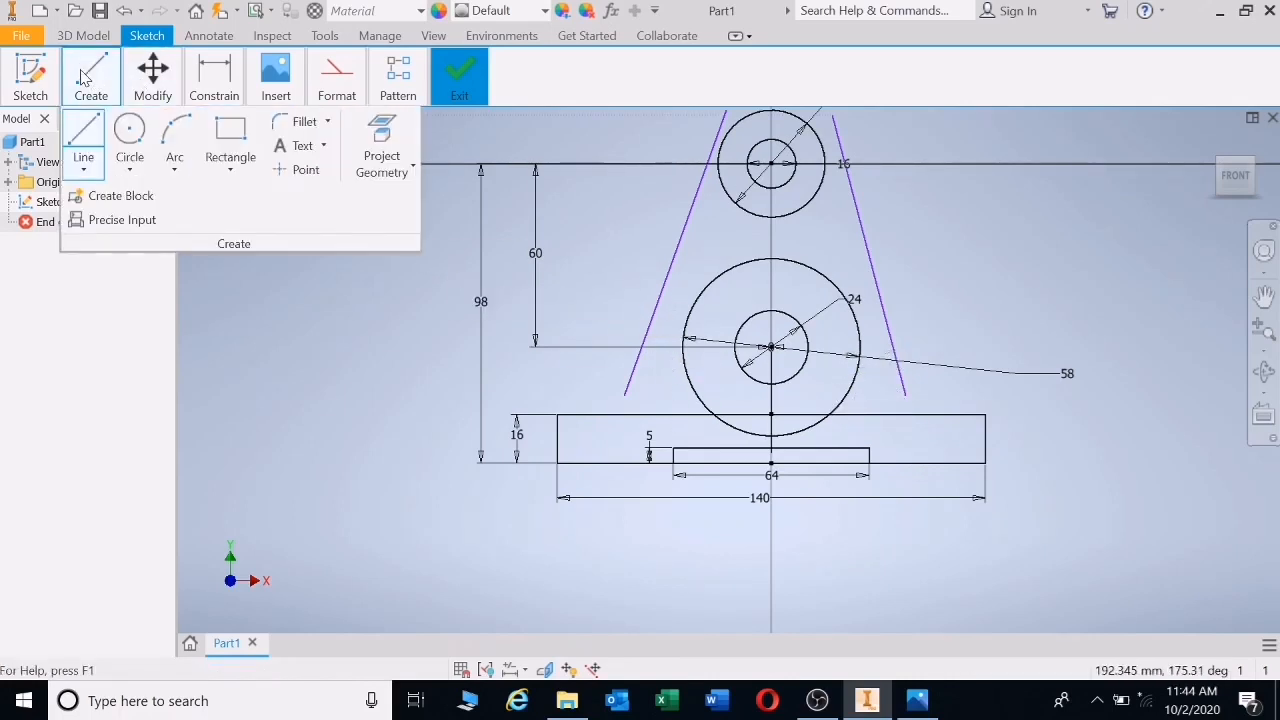
{"action": "left_click", "coordinate": [676, 285]}
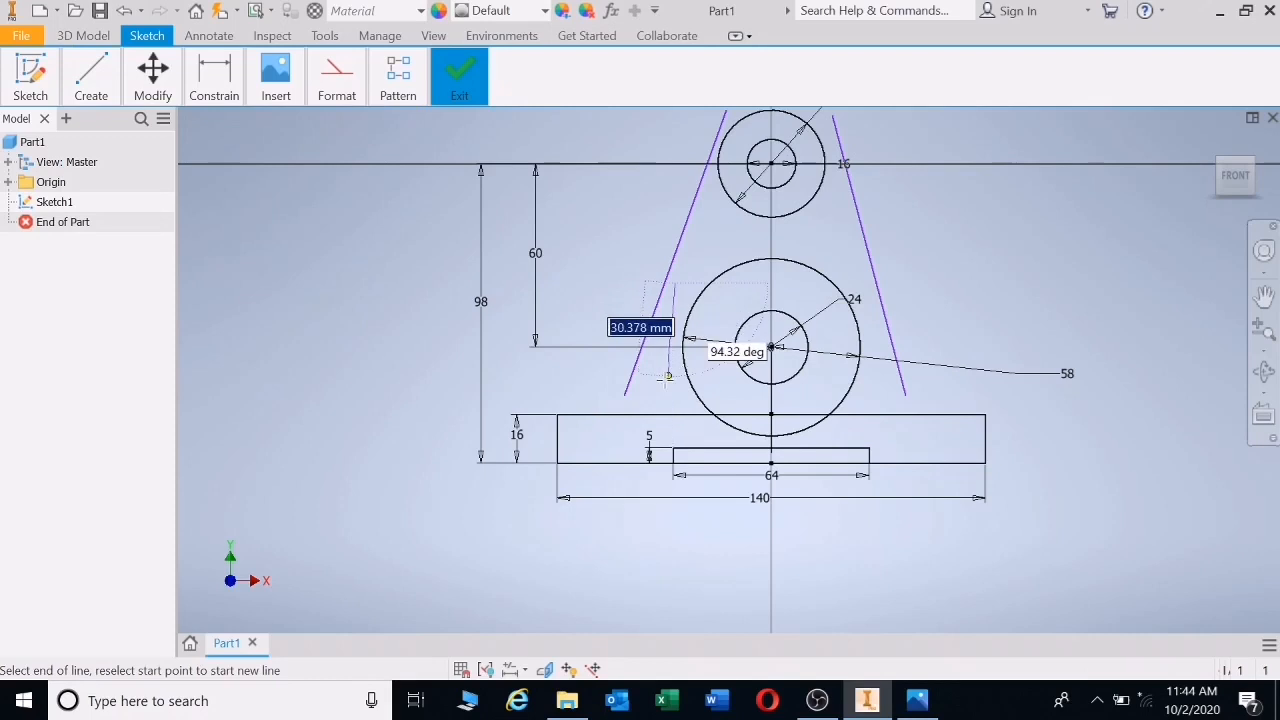
{"action": "double_click", "coordinate": [676, 414]}
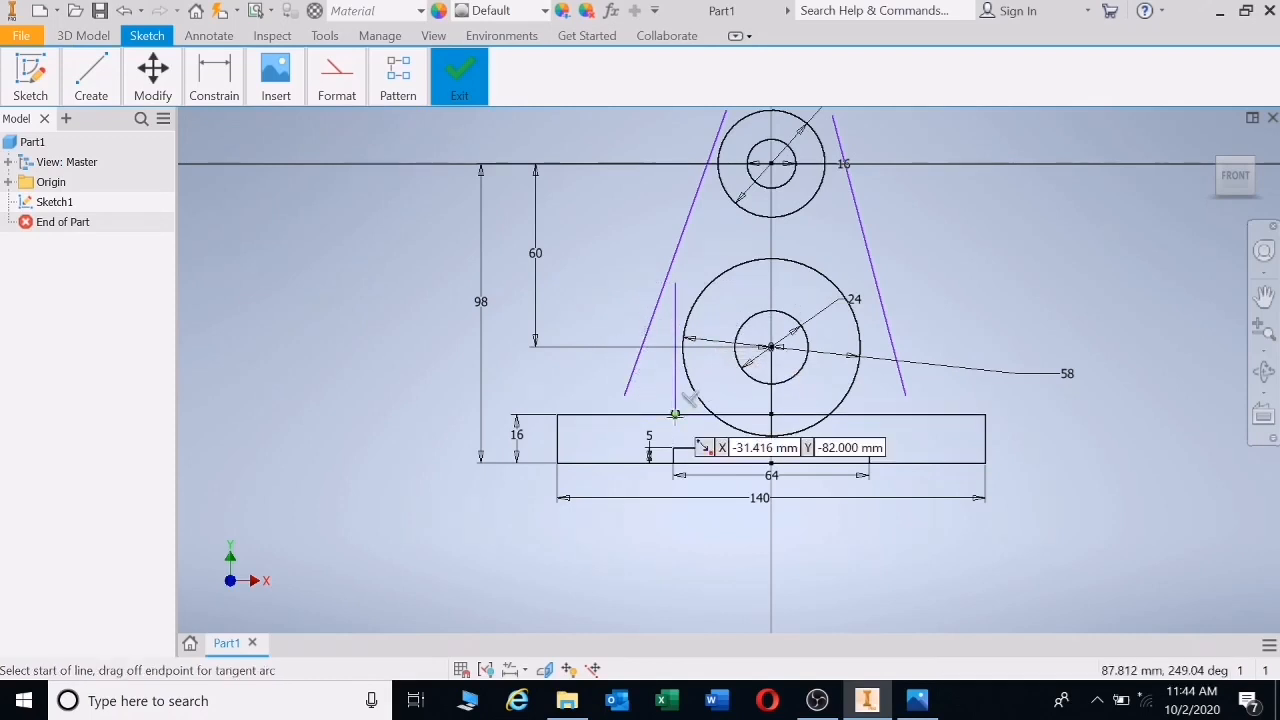
{"action": "key", "text": "Escape"}
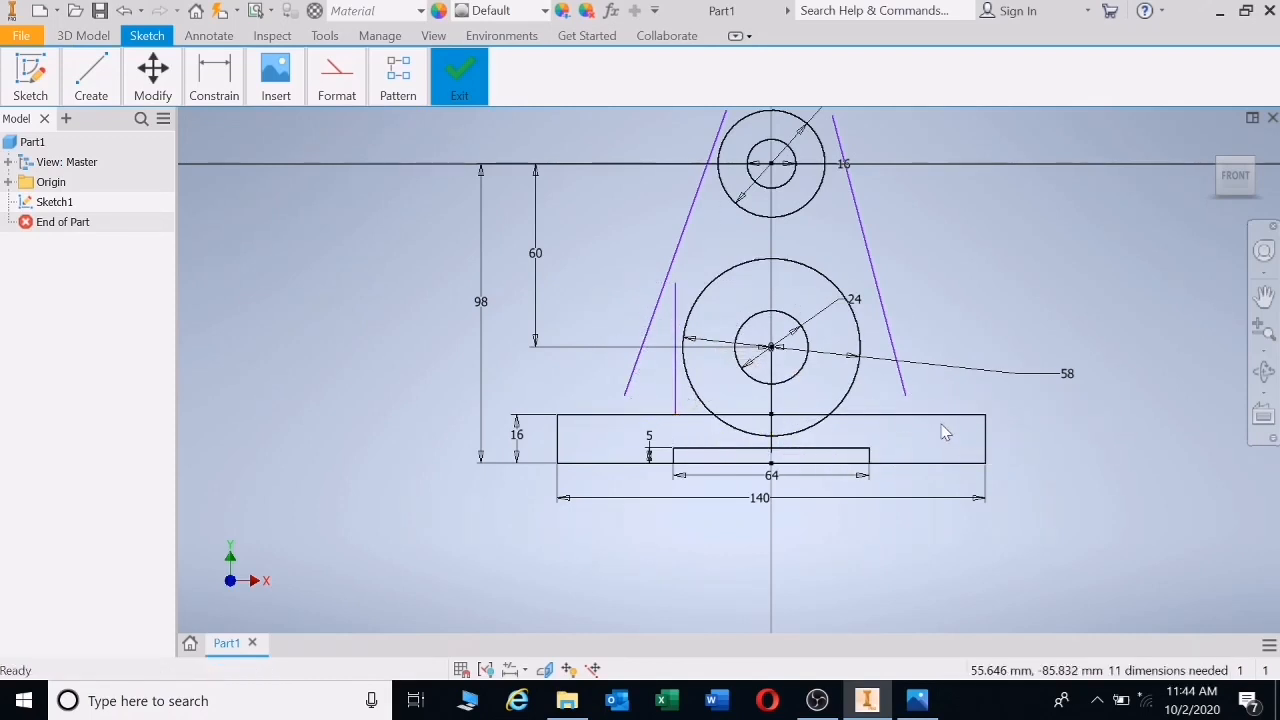
{"action": "key", "text": "l"}
{"action": "left_click", "coordinate": [869, 301]}
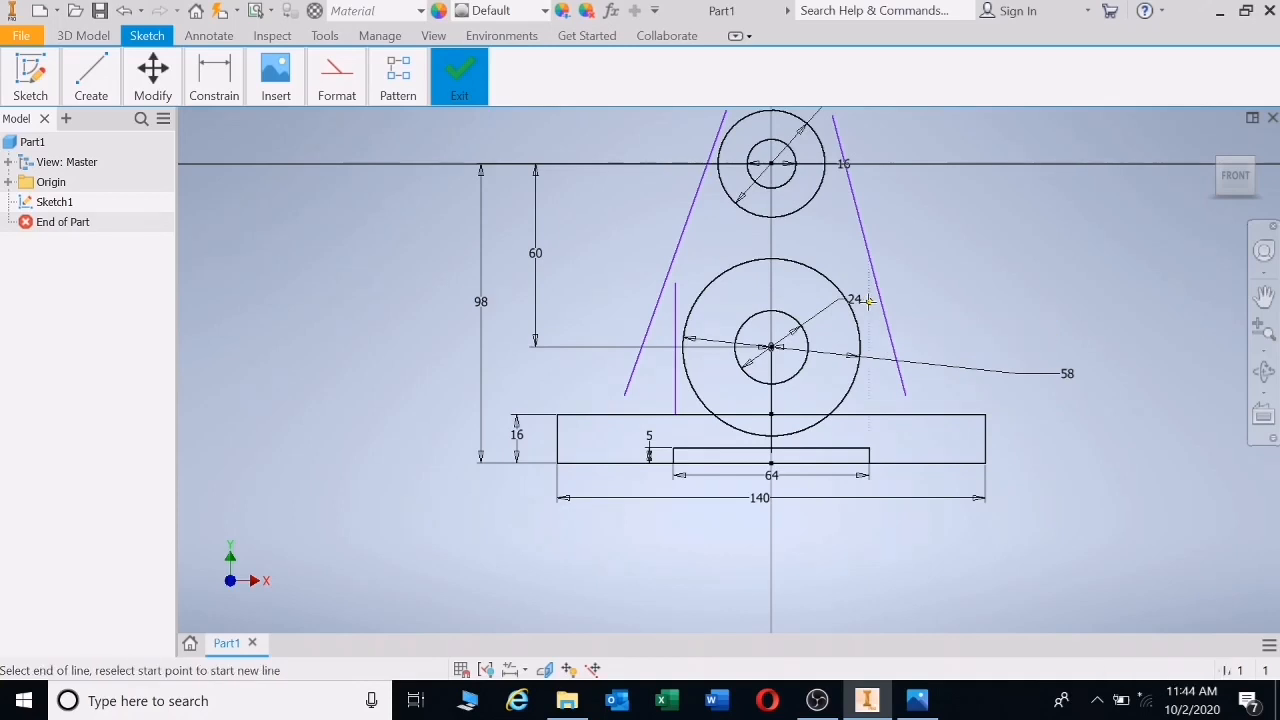
{"action": "left_click", "coordinate": [869, 414]}
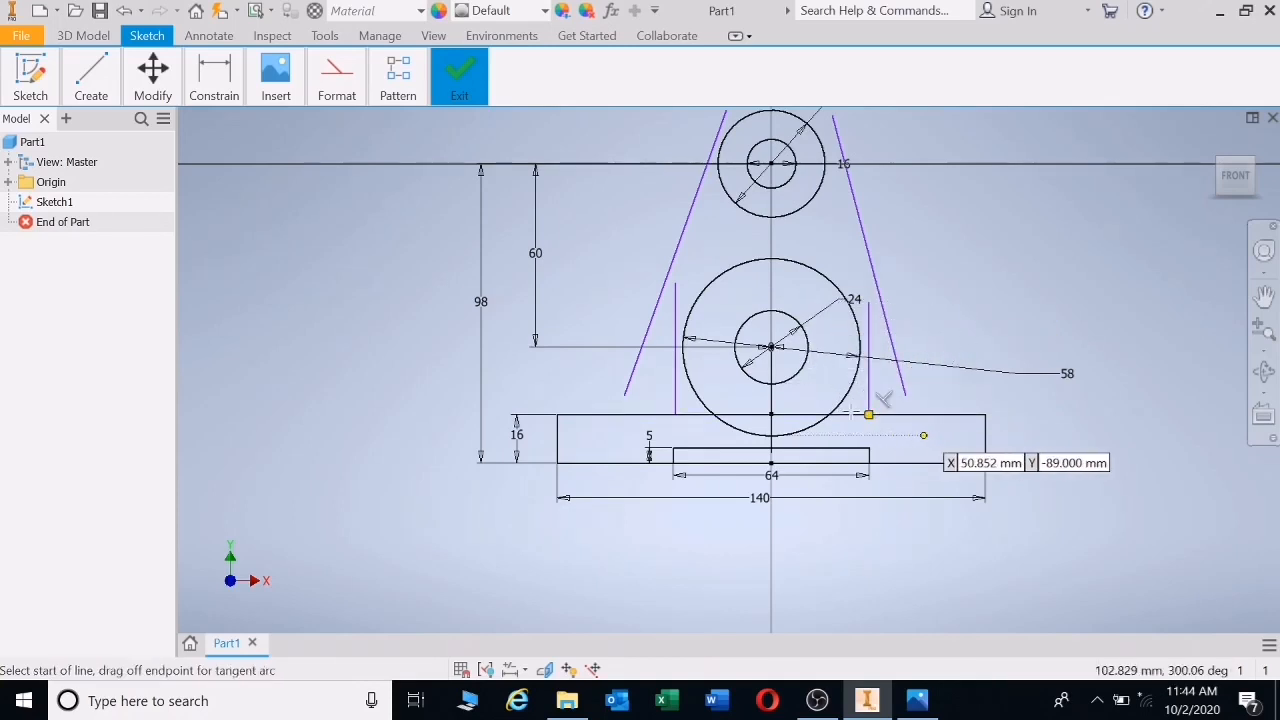
{"action": "left_click", "coordinate": [229, 79]}
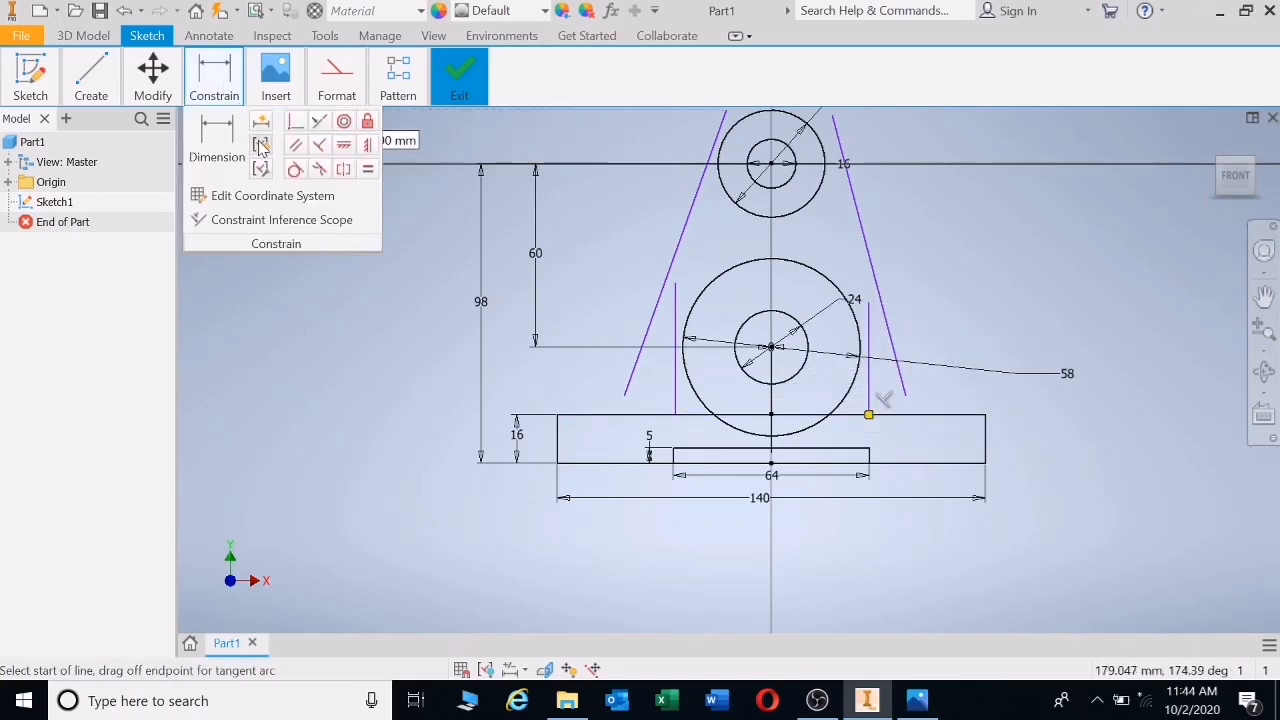
- Make the left and right vertical lines tangent to the large circle
{"action": "left_click", "coordinate": [295, 169]}
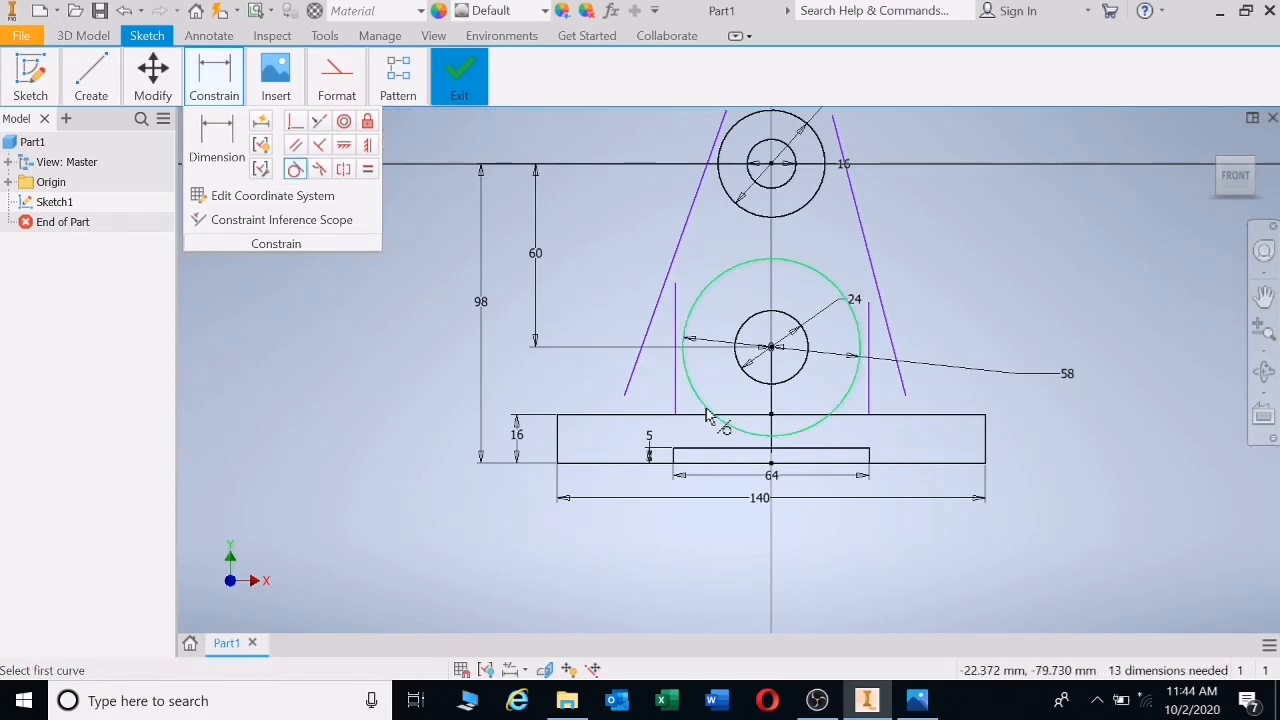
{"action": "left_click", "coordinate": [688, 368]}
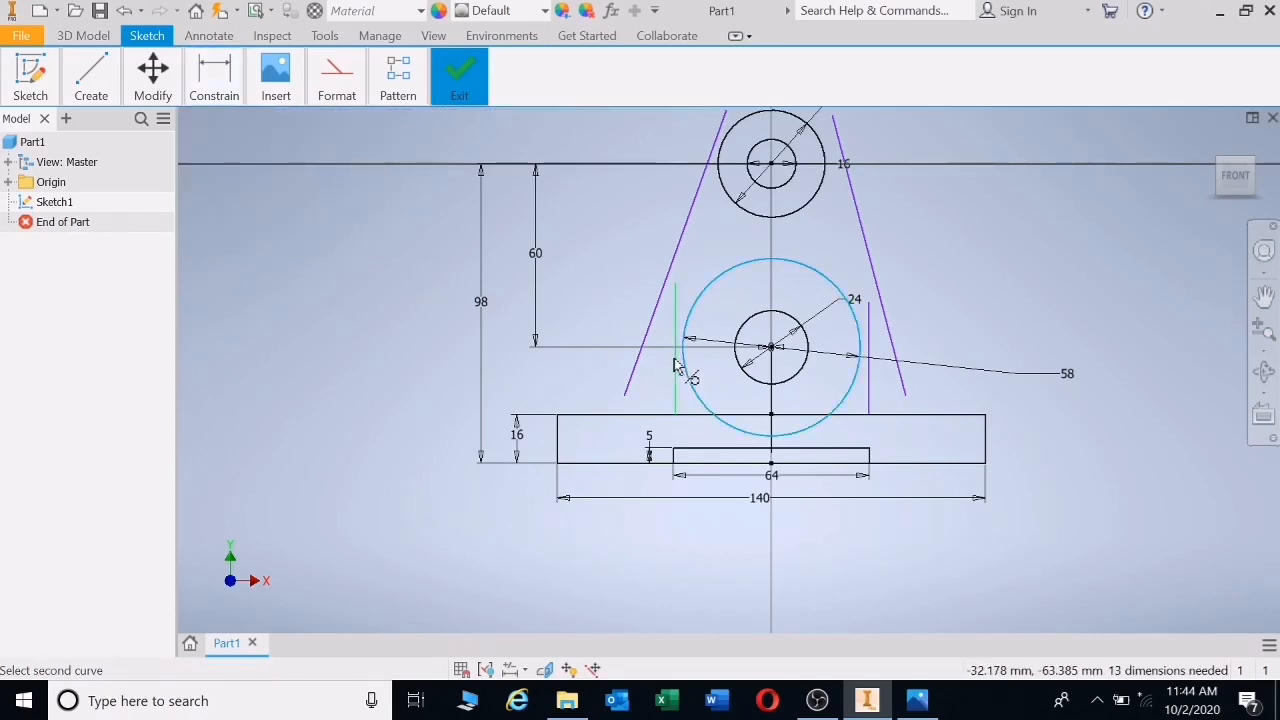
{"action": "left_click", "coordinate": [677, 370]}
{"action": "left_click", "coordinate": [855, 366]}
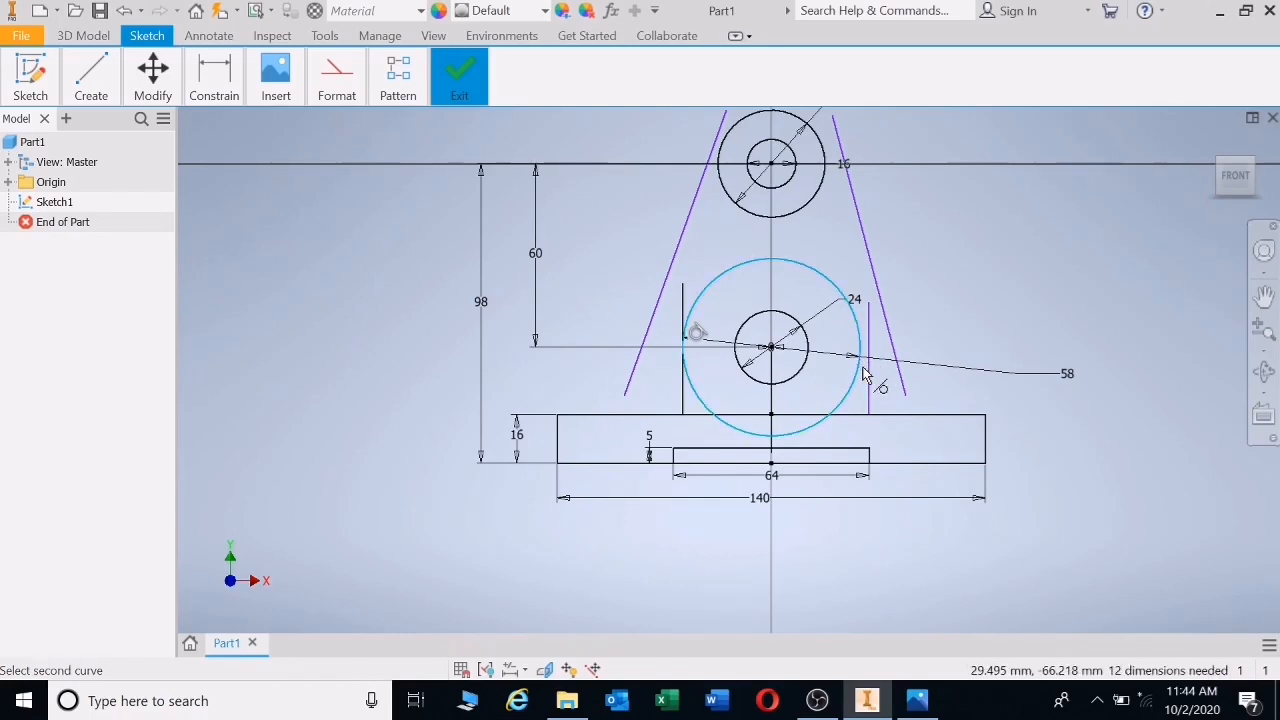
{"action": "left_click", "coordinate": [867, 390]}
- Make both slanted lines tangent to the large circle and the top circle
{"action": "left_click", "coordinate": [868, 252]}
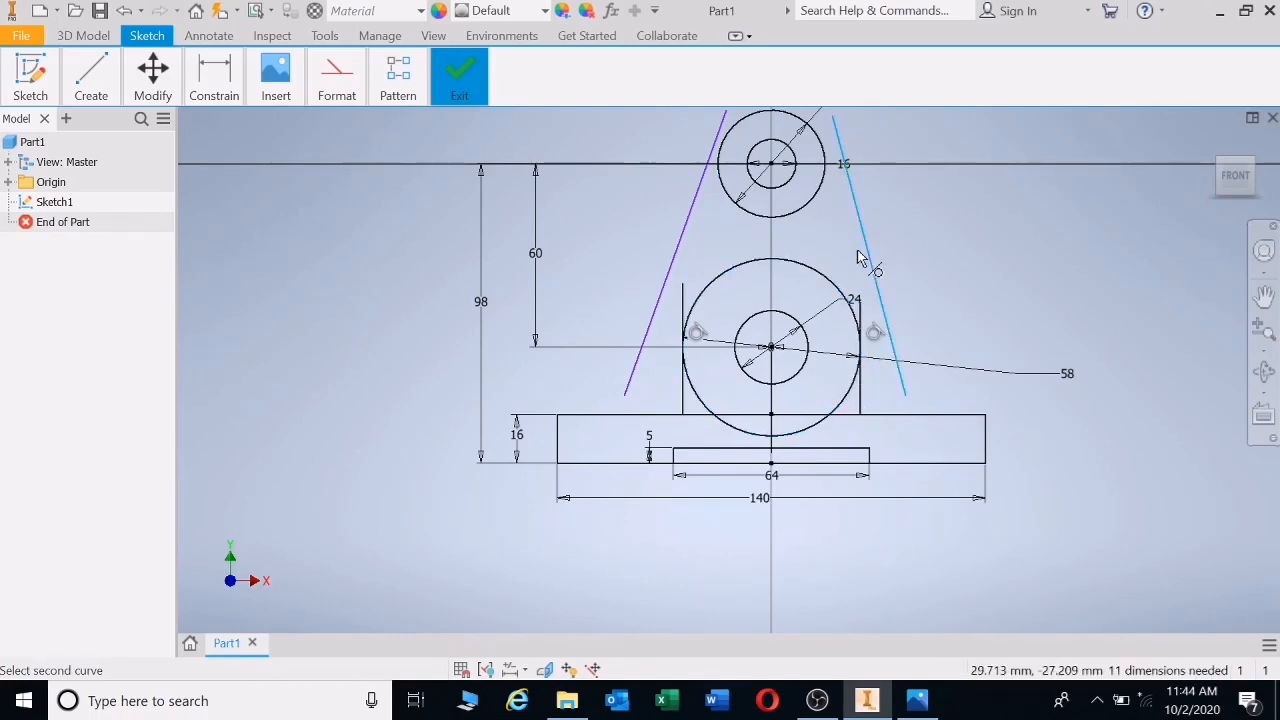
{"action": "left_click", "coordinate": [843, 287]}
{"action": "left_click", "coordinate": [675, 260]}
{"action": "left_click", "coordinate": [710, 288]}
{"action": "left_click", "coordinate": [822, 168]}
{"action": "left_click", "coordinate": [825, 158]}
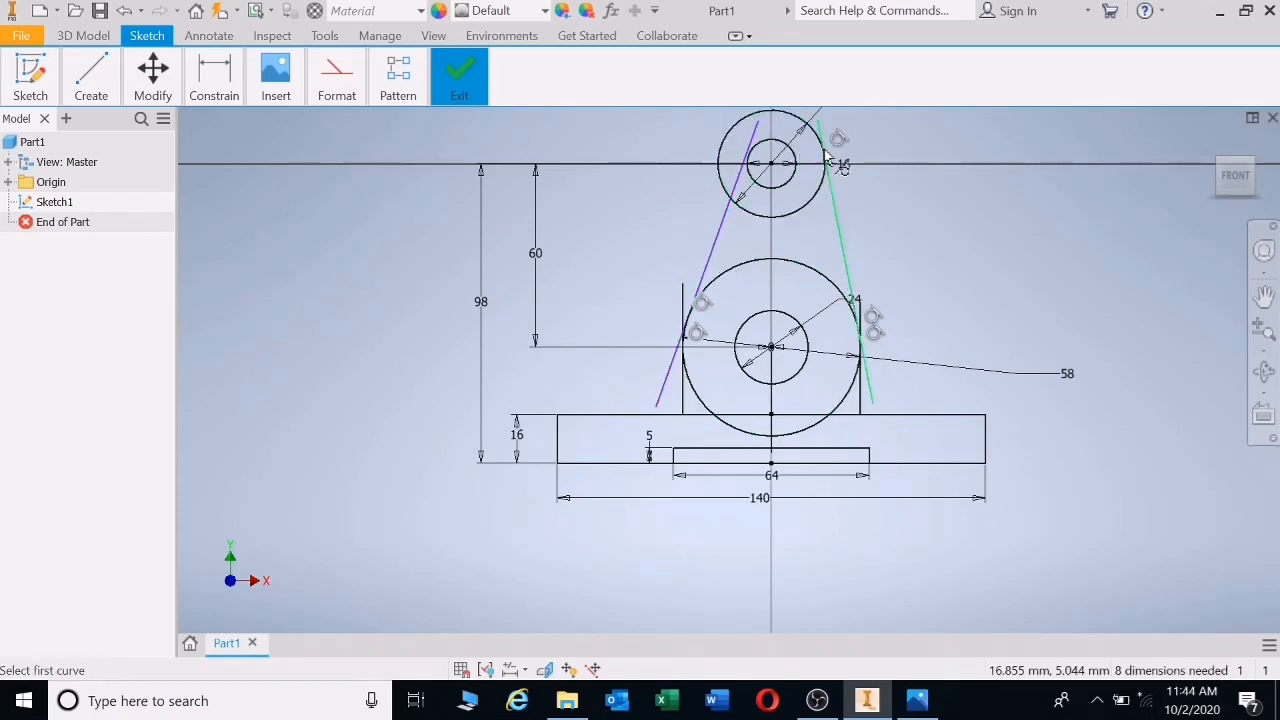
{"action": "left_click", "coordinate": [742, 178]}
{"action": "left_click", "coordinate": [725, 183]}
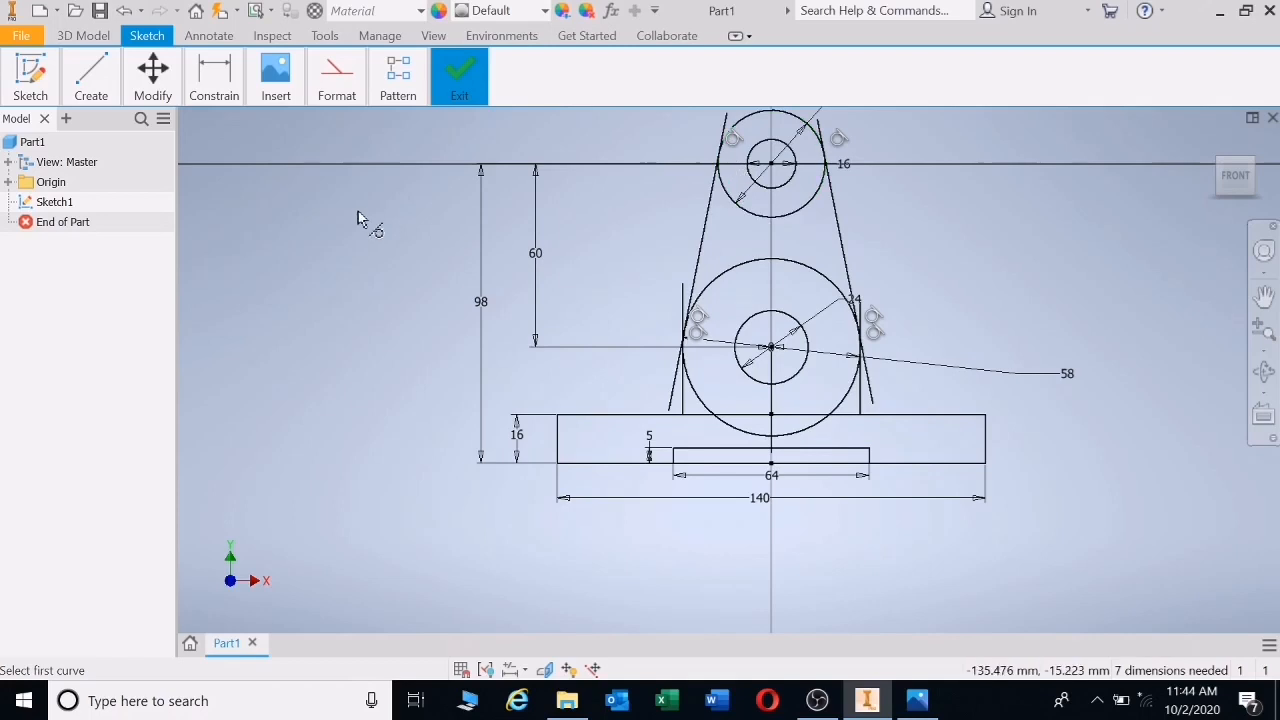
{"action": "left_click", "coordinate": [212, 85]}
{"action": "left_click", "coordinate": [153, 85]}
- Trim the slanted lines' overshoots and the vertical lines' stubs beyond the tangent points
{"action": "left_click", "coordinate": [220, 121]}
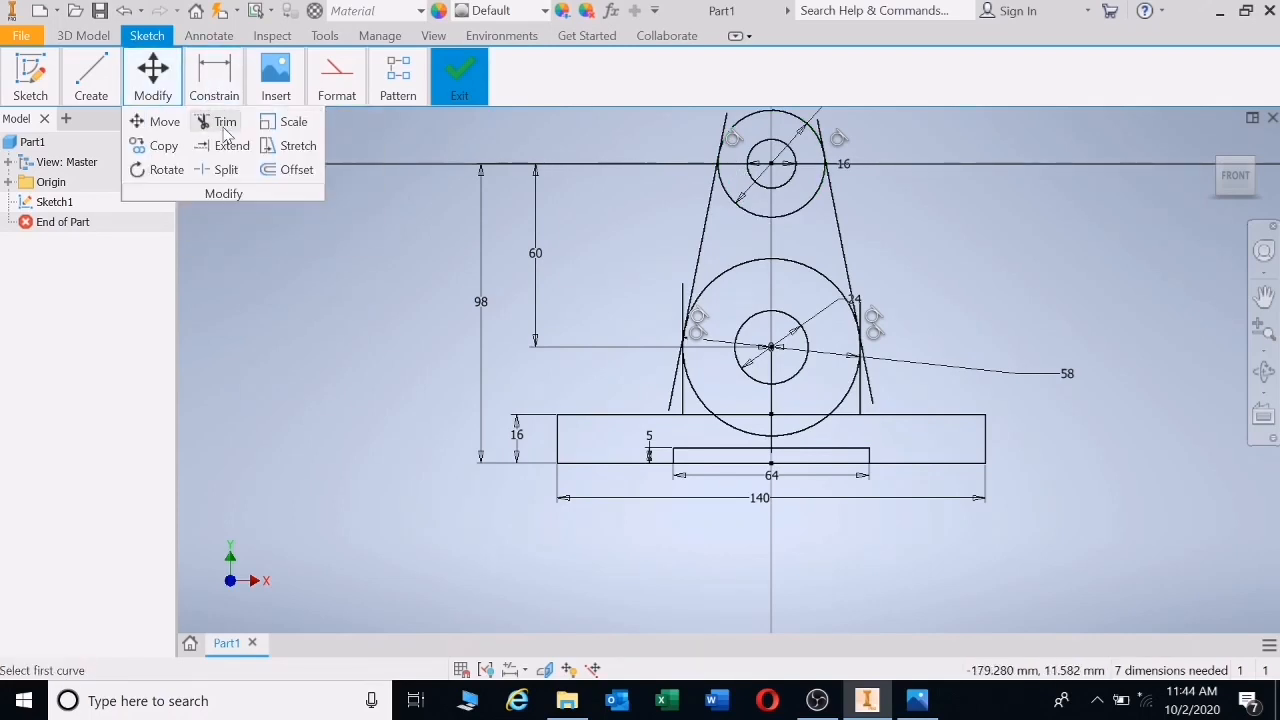
{"action": "left_click", "coordinate": [822, 130]}
{"action": "left_click", "coordinate": [724, 128]}
{"action": "left_click", "coordinate": [684, 310]}
{"action": "left_click", "coordinate": [860, 318]}
{"action": "left_click", "coordinate": [874, 400]}
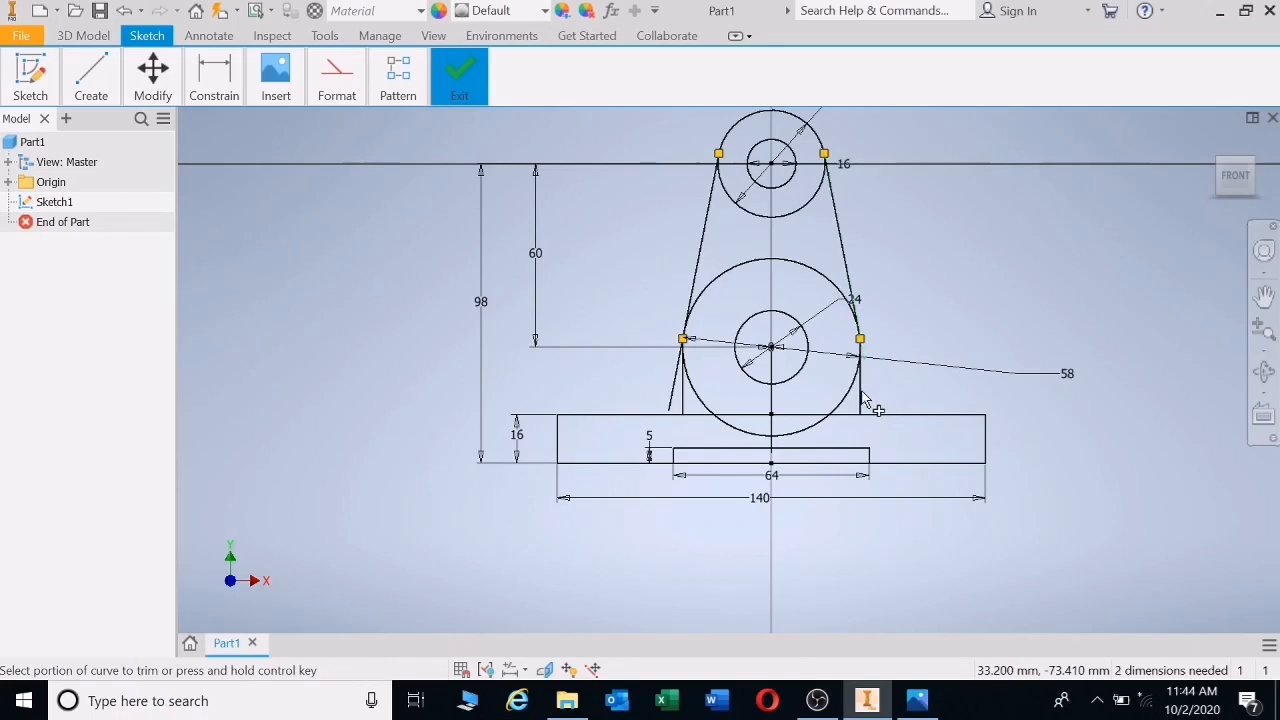
- Trim the large circle's lower arc and the base top line inside the circle
{"action": "left_click", "coordinate": [810, 416]}
{"action": "left_click", "coordinate": [745, 430]}
{"action": "left_click", "coordinate": [730, 414]}
{"action": "left_click", "coordinate": [697, 397]}
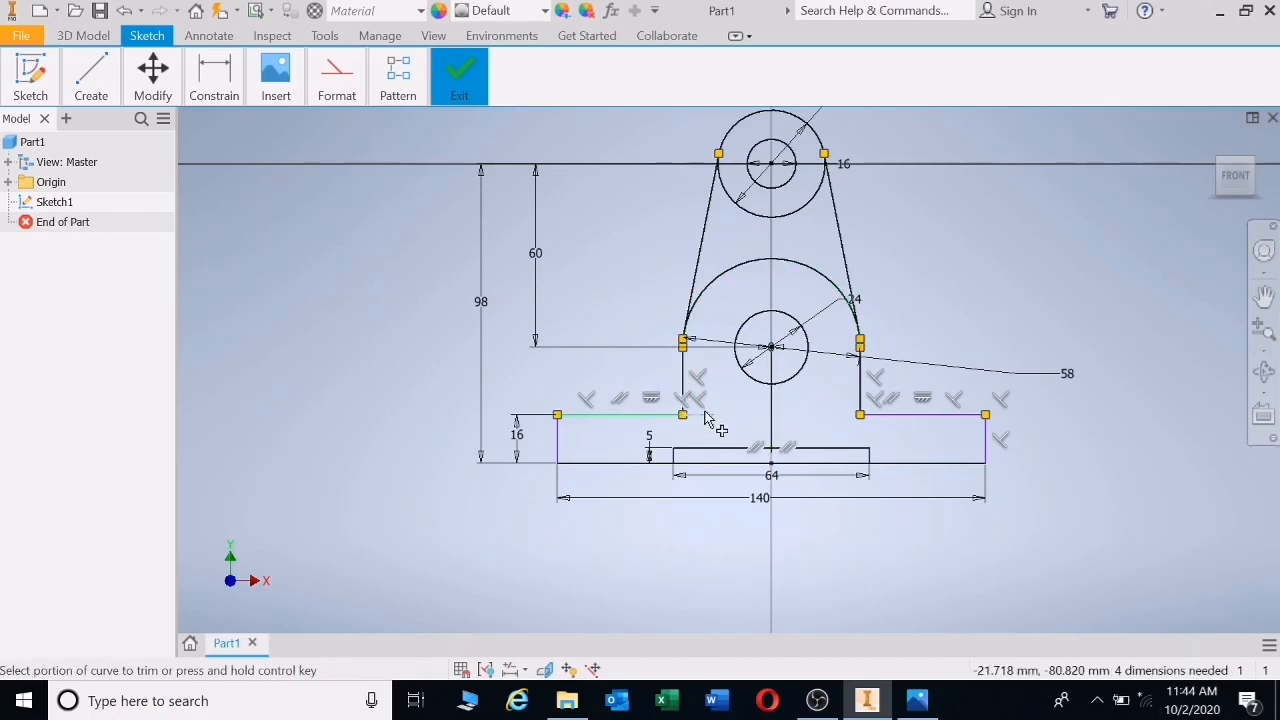
{"action": "left_click", "coordinate": [699, 415]}
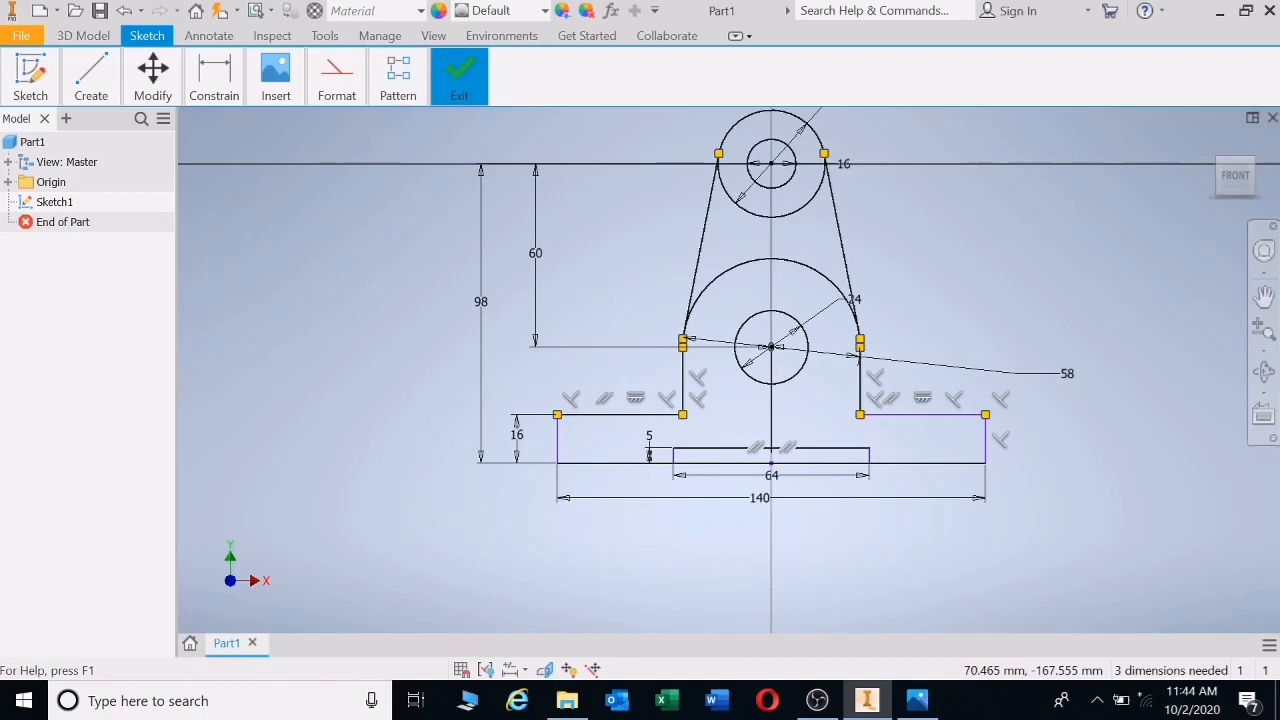
- Trim the base's bottom line beneath the 64 mm recess and recentre the sketch
{"action": "left_click", "coordinate": [915, 703]}
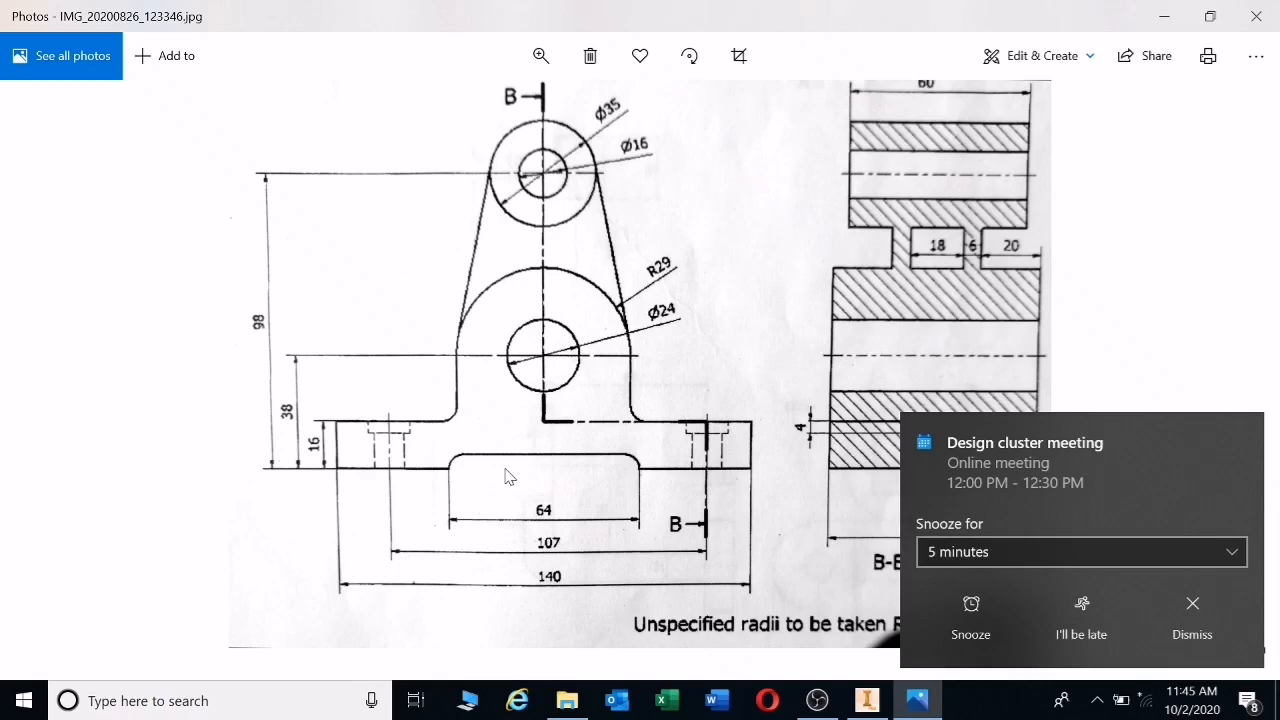
{"action": "left_click", "coordinate": [912, 704]}
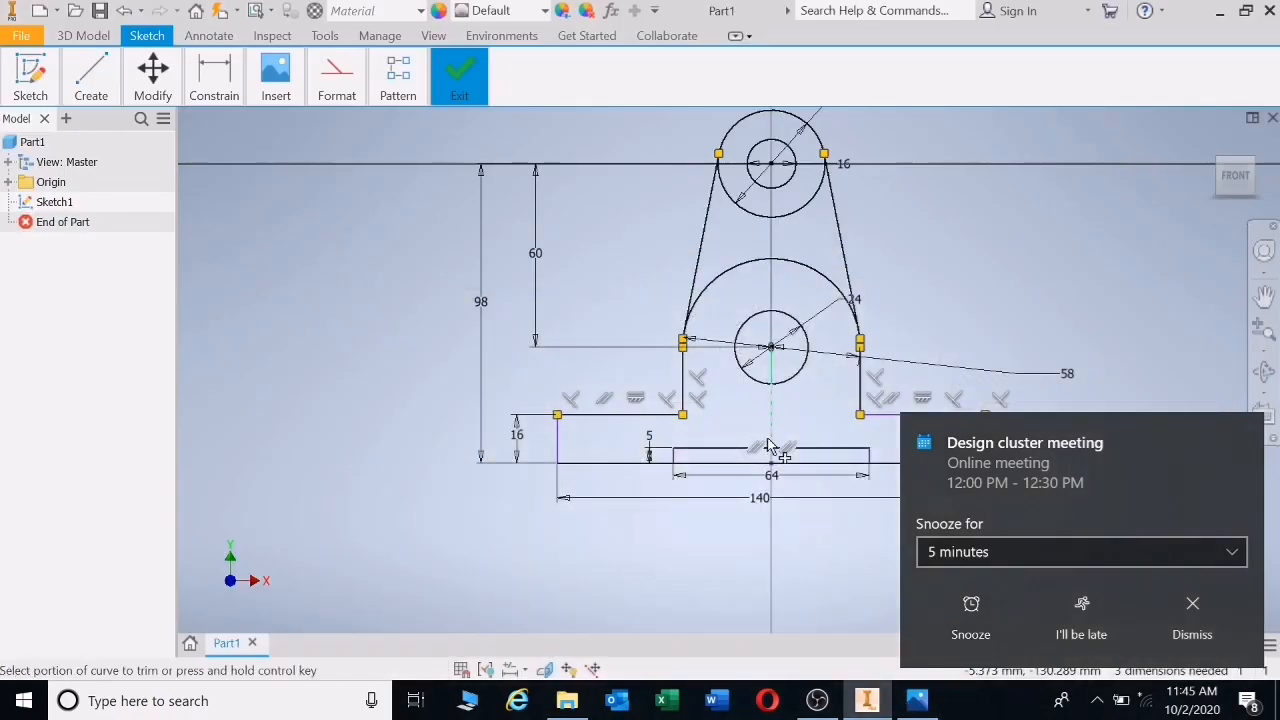
{"action": "left_click", "coordinate": [1193, 610]}
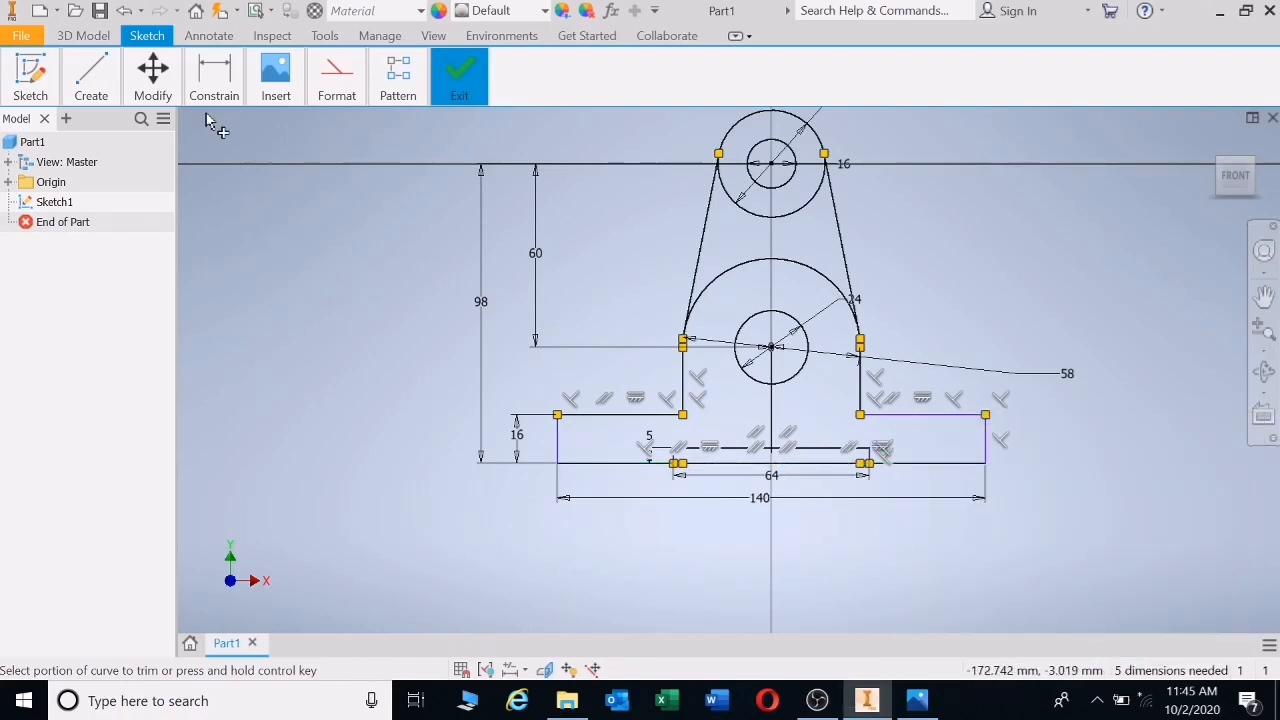
{"action": "left_click", "coordinate": [797, 464]}
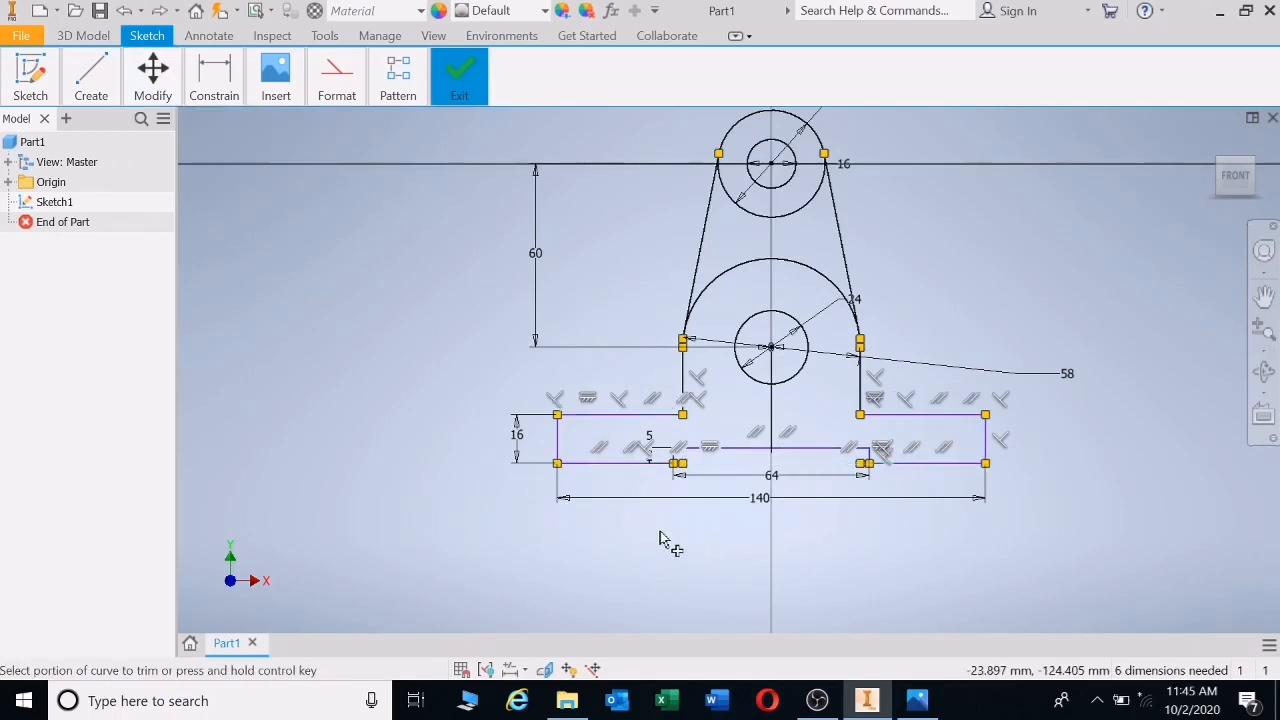
{"action": "scroll", "coordinate": [656, 530], "scroll_direction": "down", "scroll_amount": 3}
{"action": "scroll", "coordinate": [656, 530], "scroll_direction": "up", "scroll_amount": 2}
{"action": "mouse_move", "coordinate": [899, 357]}
{"action": "middle_mouse_down"}
{"action": "mouse_move", "coordinate": [781, 433]}
{"action": "mouse_move", "coordinate": [808, 414]}
{"action": "middle_mouse_up"}
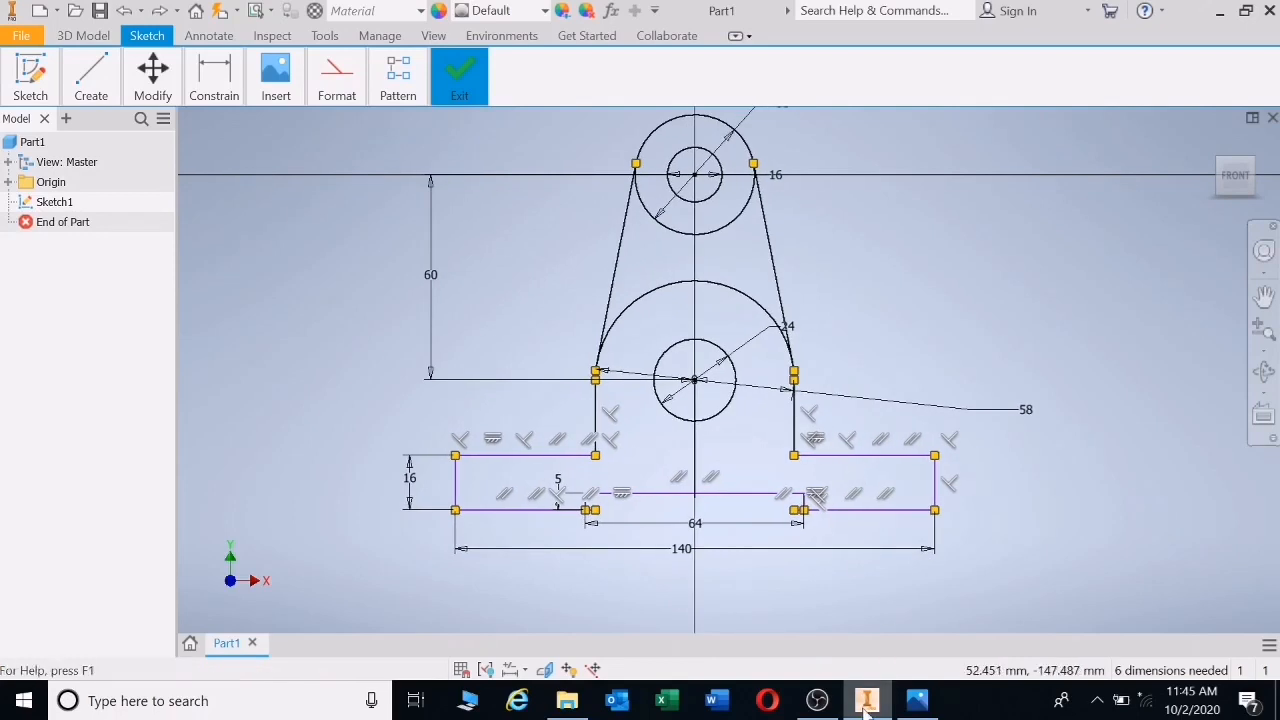
{"action": "left_click", "coordinate": [918, 703]}
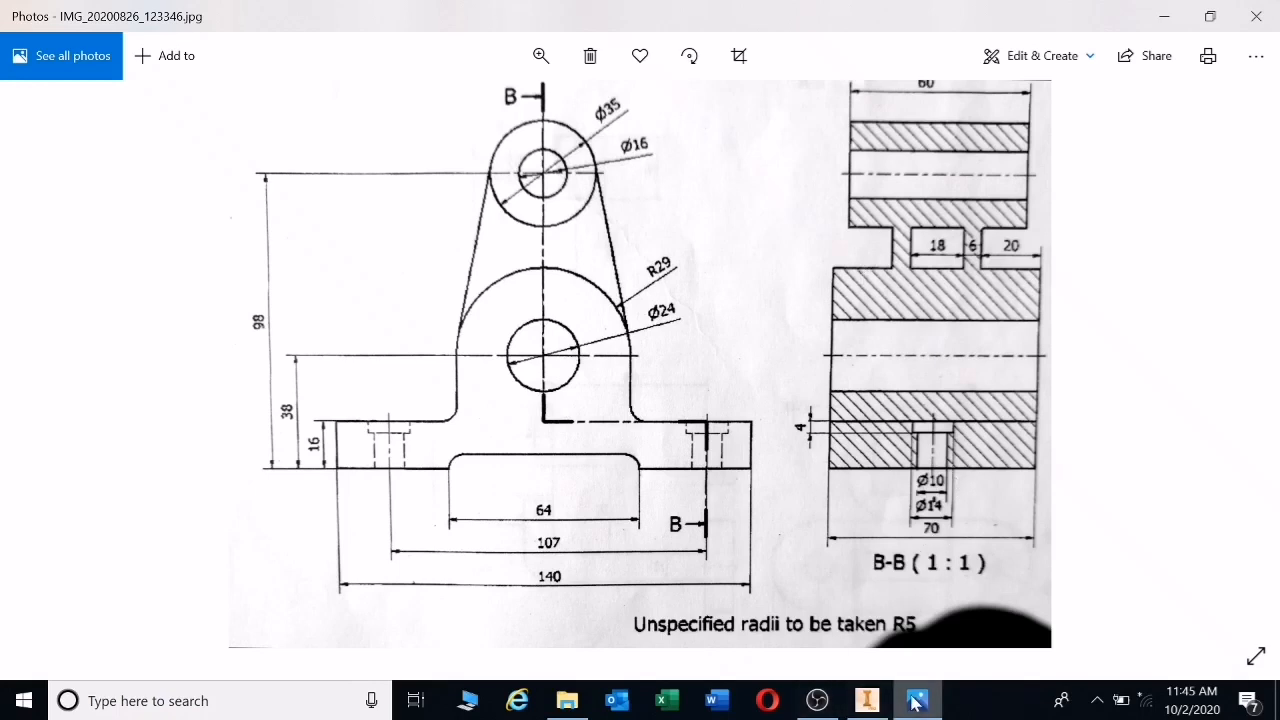
- Review the pillow-block reference drawing, then switch back to the Inventor sketch
{"action": "mouse_move", "coordinate": [918, 707]}
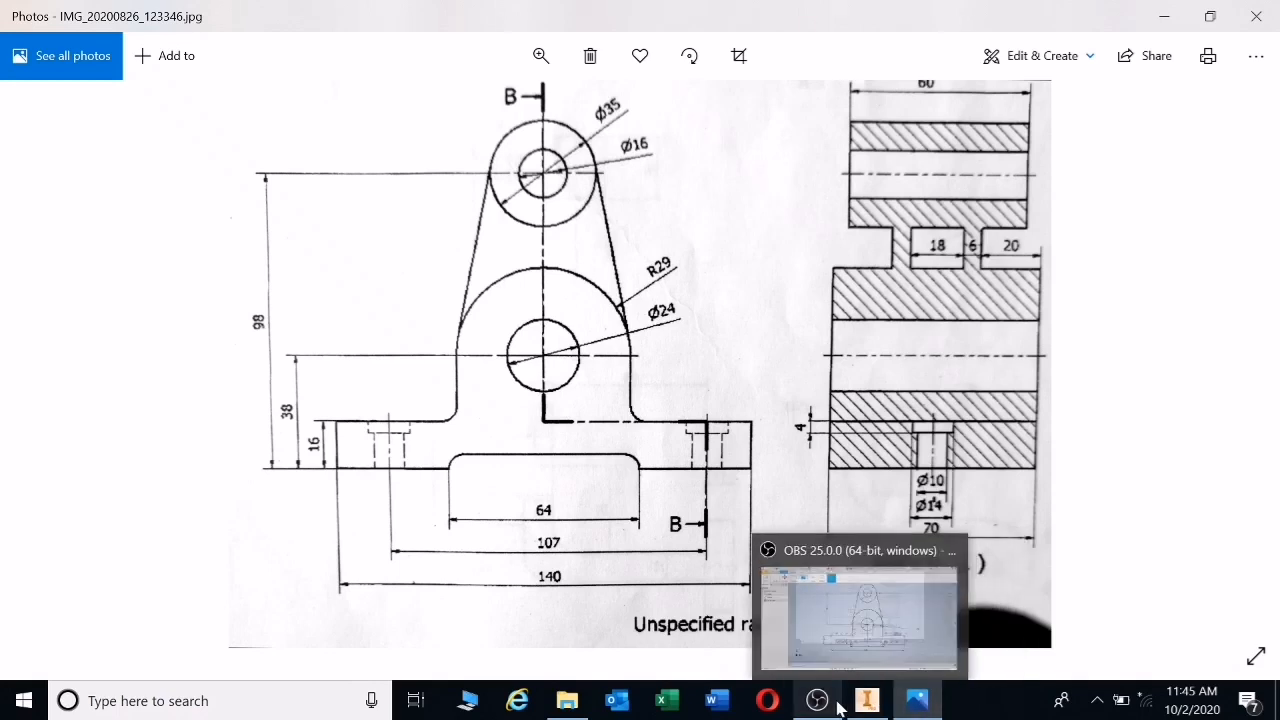
{"action": "left_click", "coordinate": [868, 702]}
{"action": "scroll", "coordinate": [1188, 632], "scroll_direction": "down", "scroll_amount": 2}
- Extrude the top circle's ring 60 mm symmetrically into a hollow cylinder
{"action": "scroll", "coordinate": [1186, 628], "scroll_direction": "down", "scroll_amount": 2}
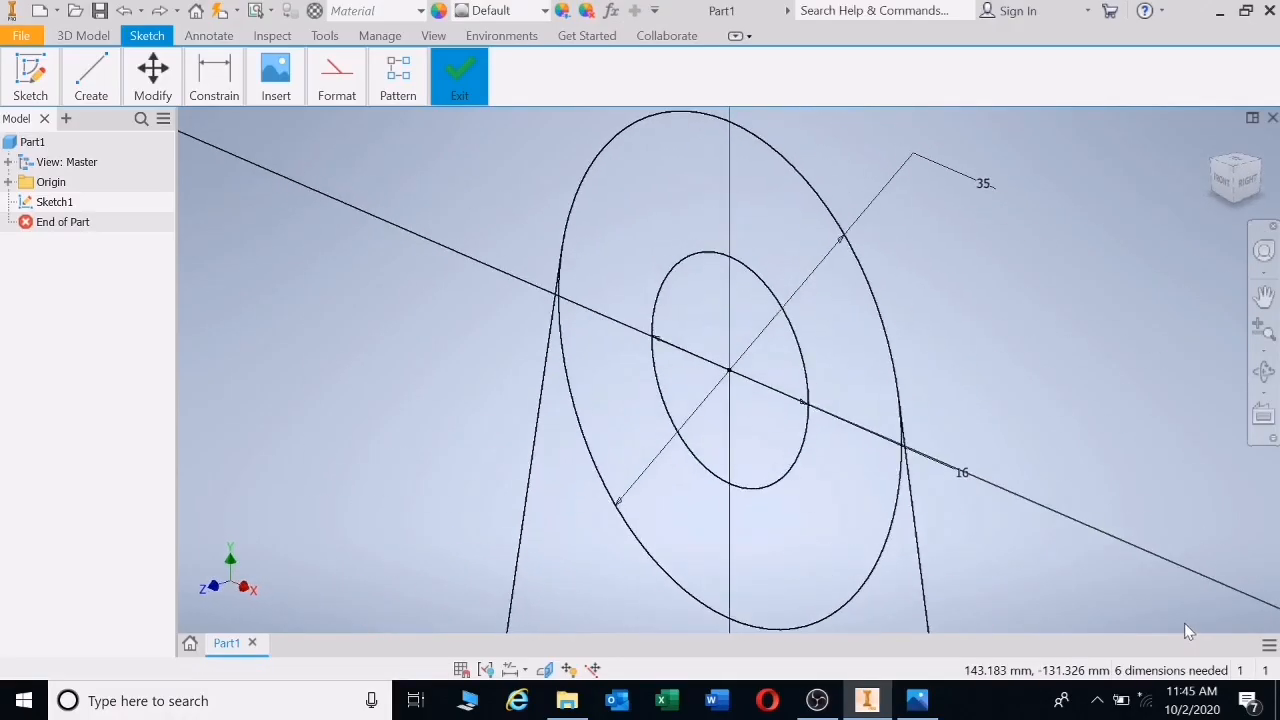
{"action": "key", "text": "e"}
{"action": "scroll", "coordinate": [1062, 456], "scroll_direction": "up", "scroll_amount": 2}
{"action": "middle_click_drag", "start_coordinate": [1043, 436], "coordinate": [866, 209]}
{"action": "left_click", "coordinate": [813, 216]}
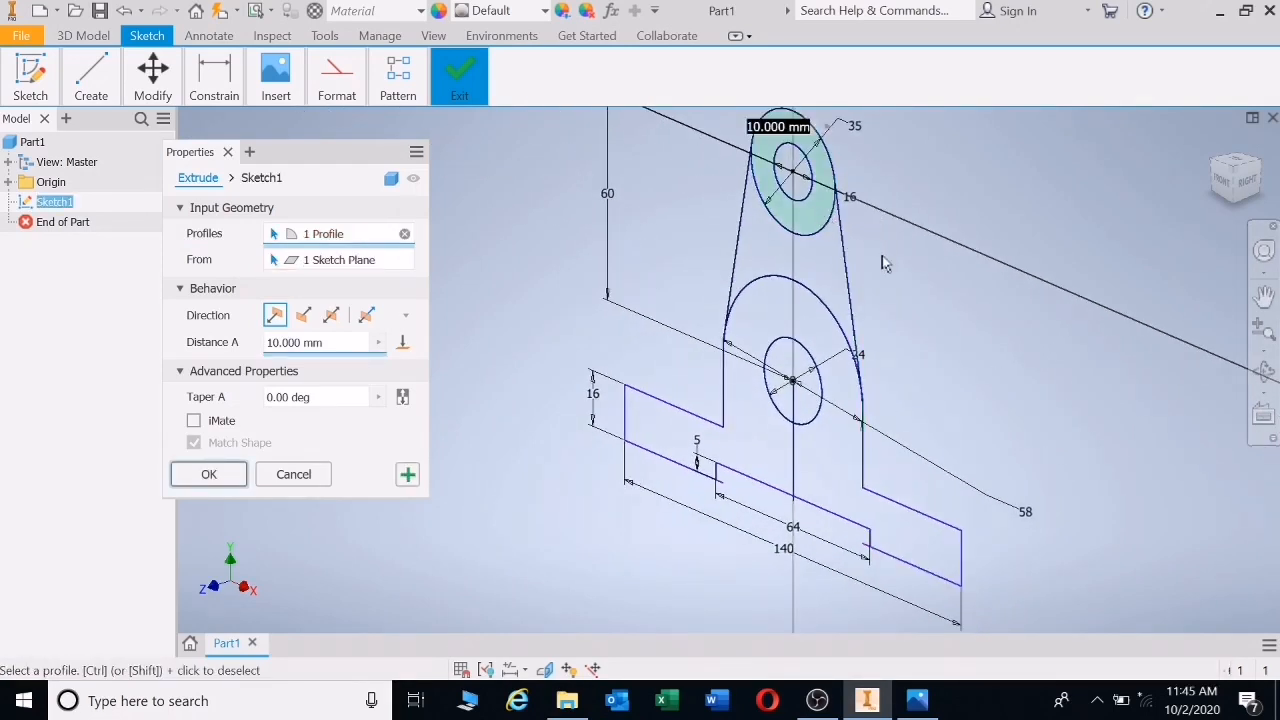
{"action": "left_click", "coordinate": [331, 315]}
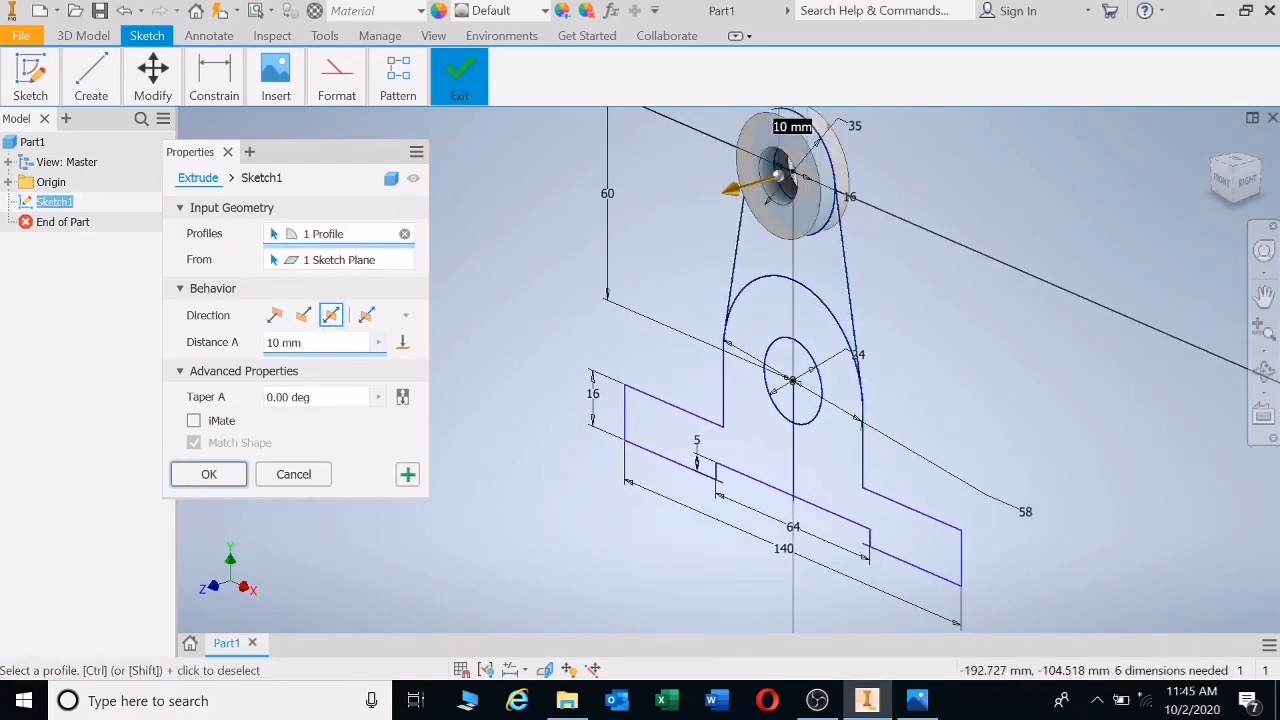
{"action": "left_click", "coordinate": [322, 342]}
{"action": "left_click_drag", "start_coordinate": [301, 342], "coordinate": [245, 341]}
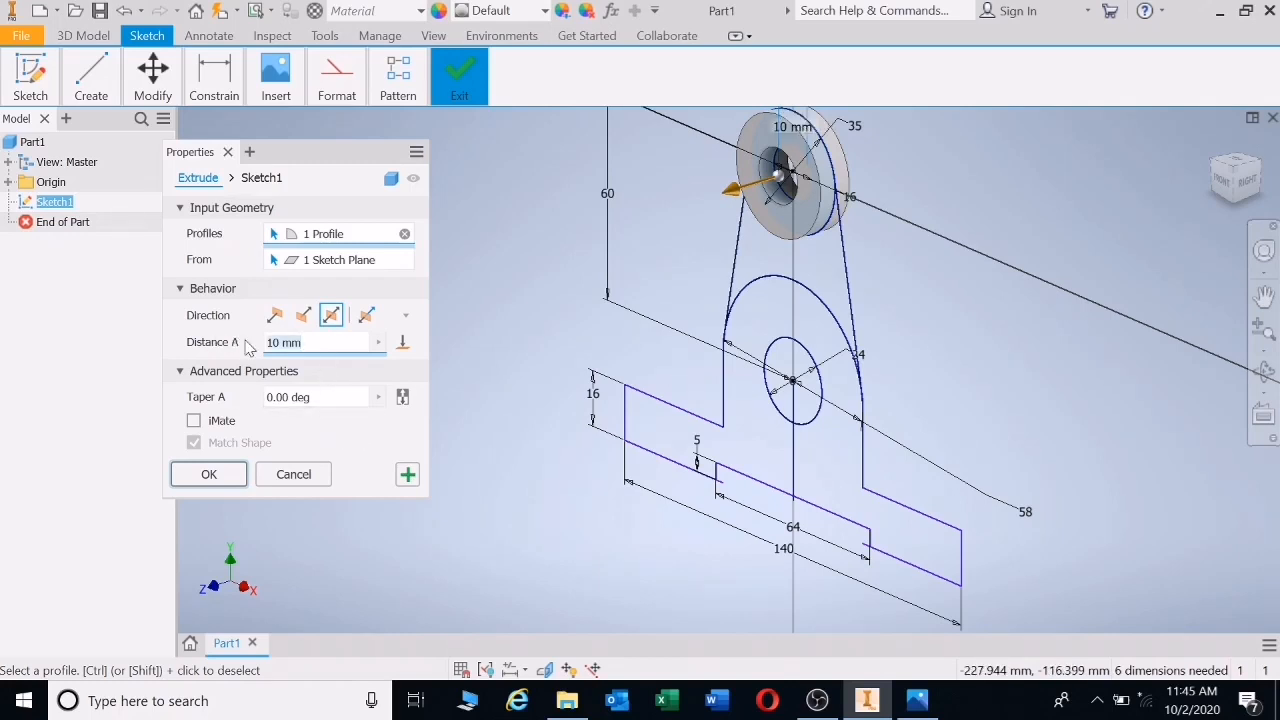
{"action": "type", "text": "60"}
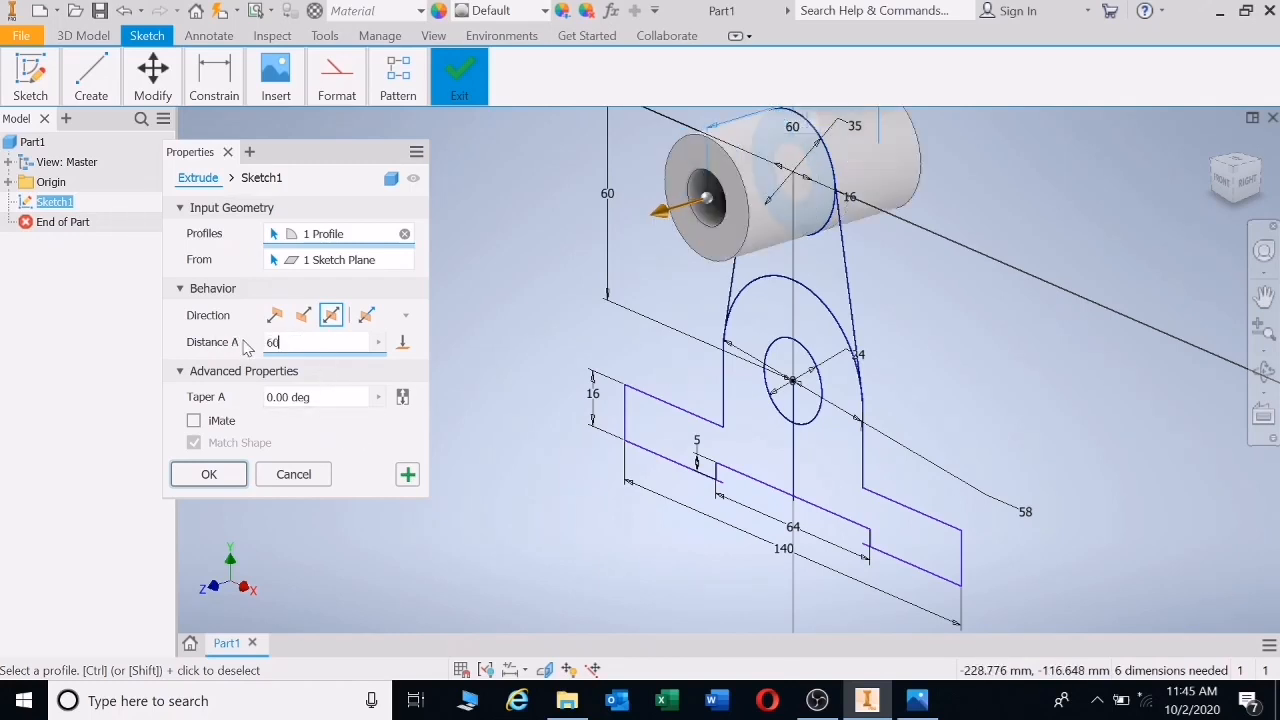
{"action": "left_click", "coordinate": [208, 474]}
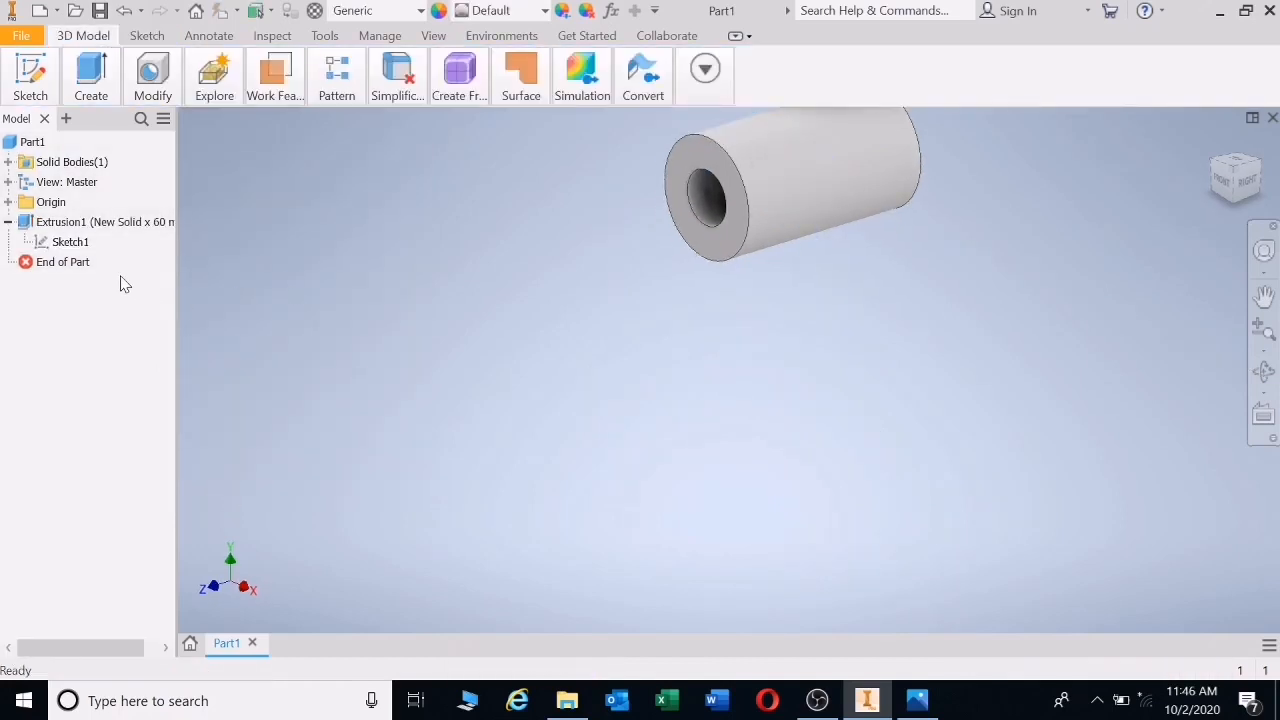
{"action": "right_click", "coordinate": [58, 242]}
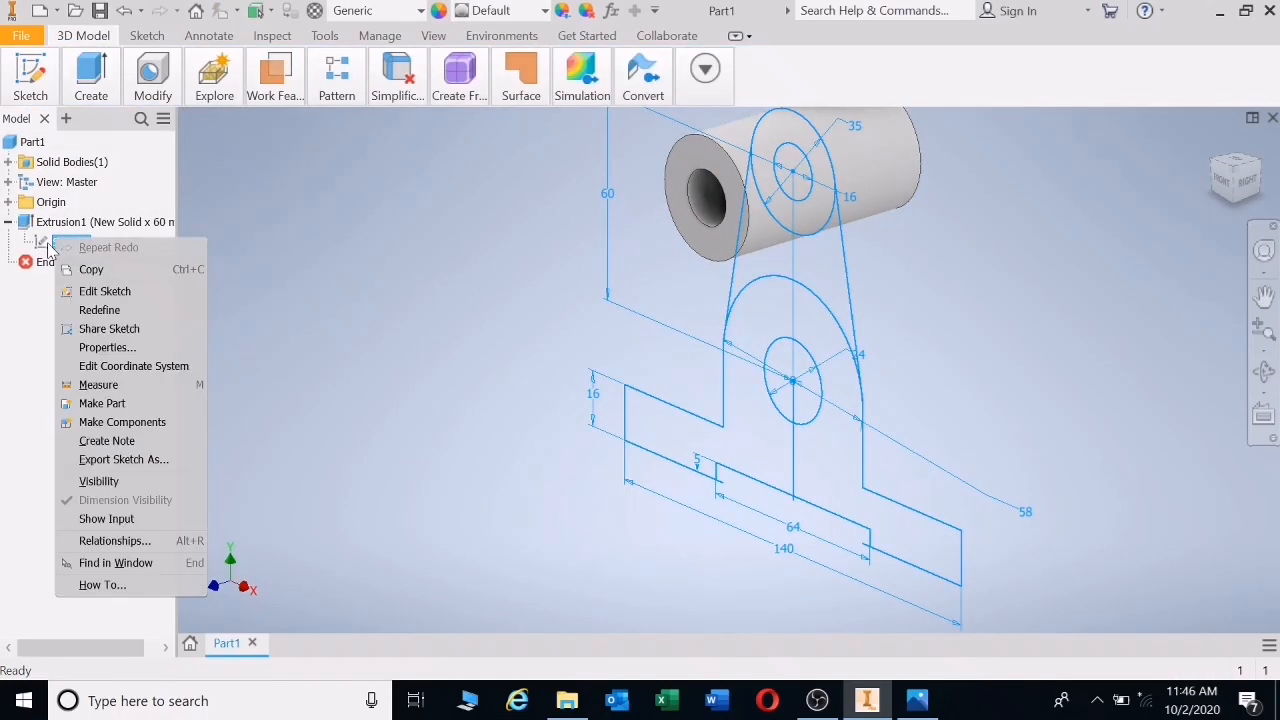
- Share Sketch1 and join a 70 mm symmetric extrusion of the arched base profile
{"action": "left_click", "coordinate": [97, 330]}
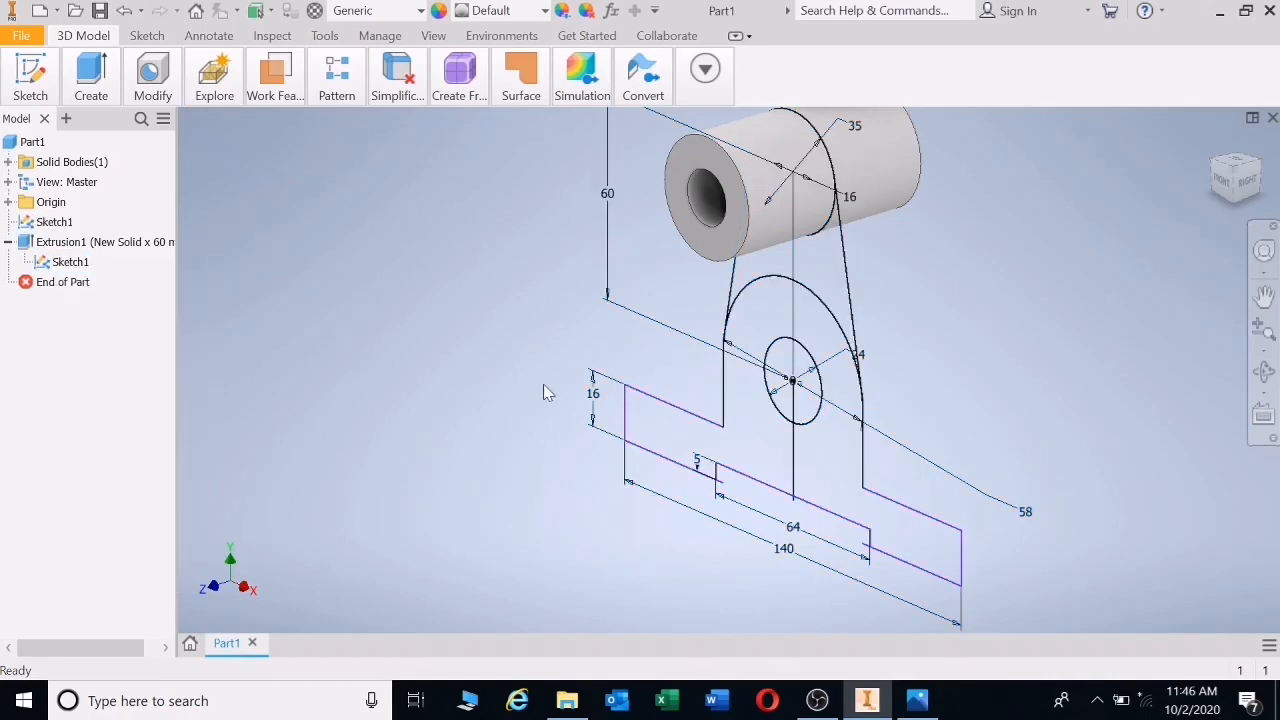
{"action": "key", "text": "e"}
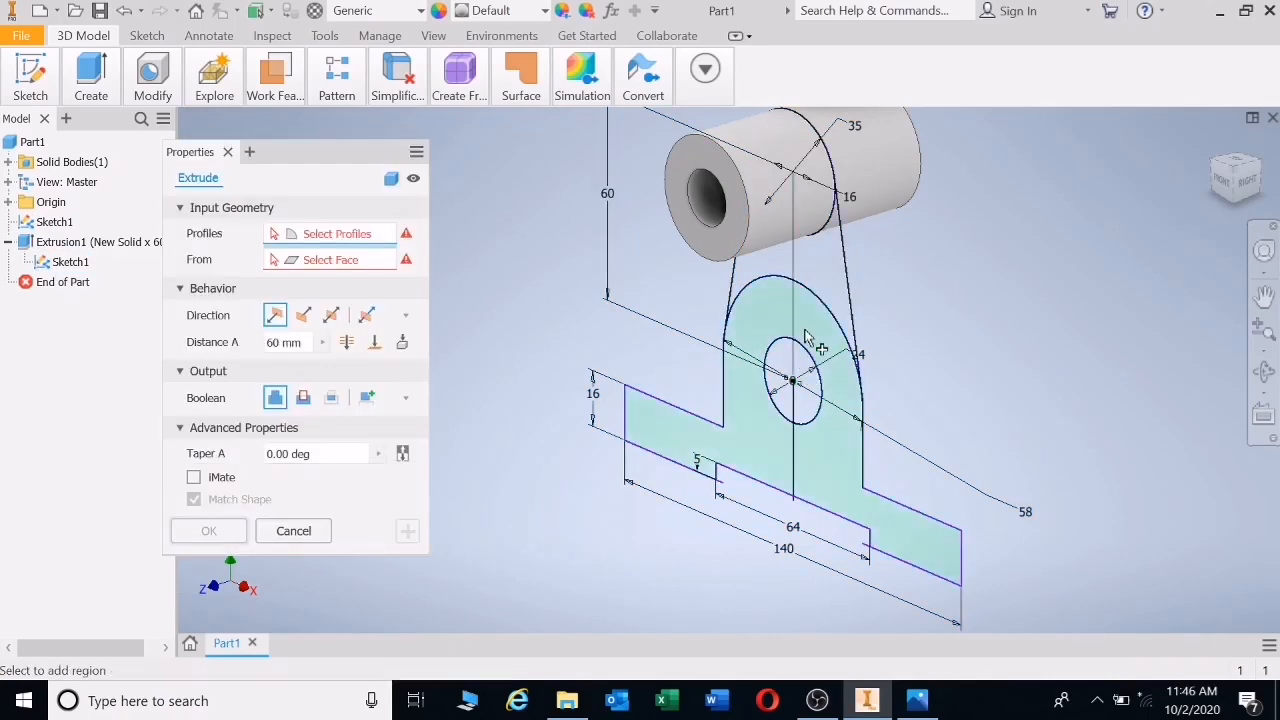
{"action": "left_click", "coordinate": [331, 315]}
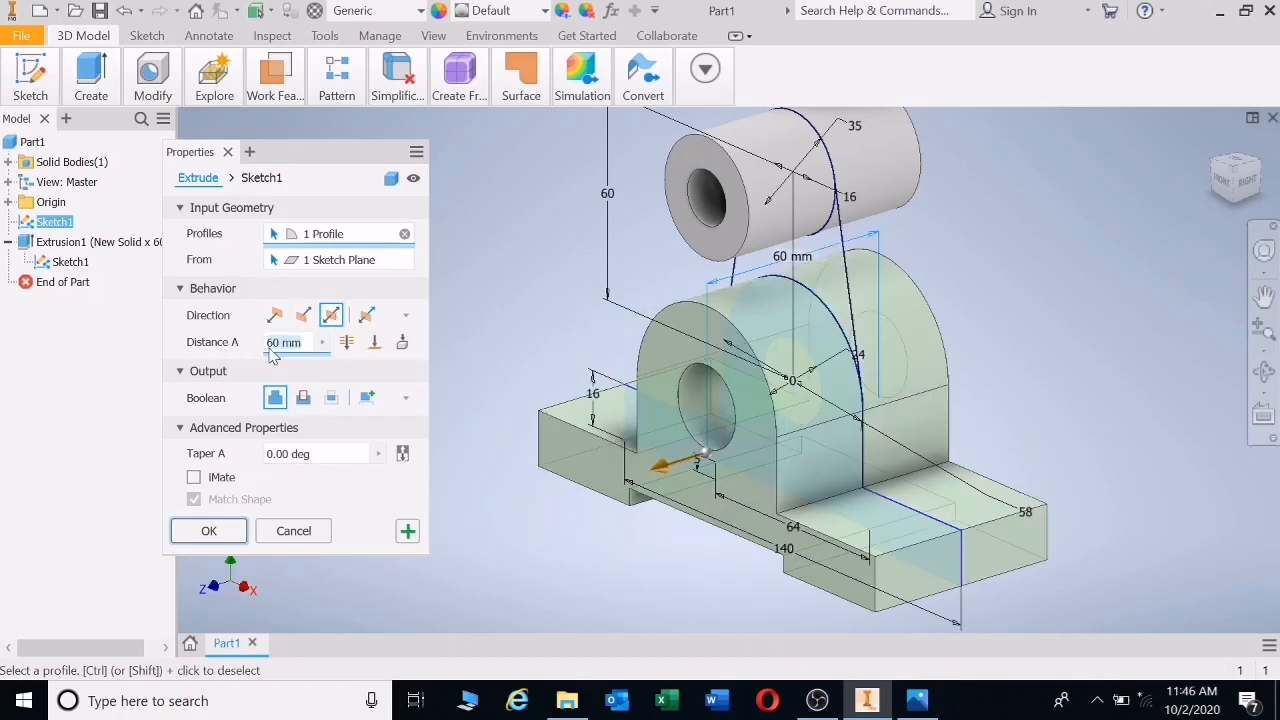
{"action": "type", "text": "70"}
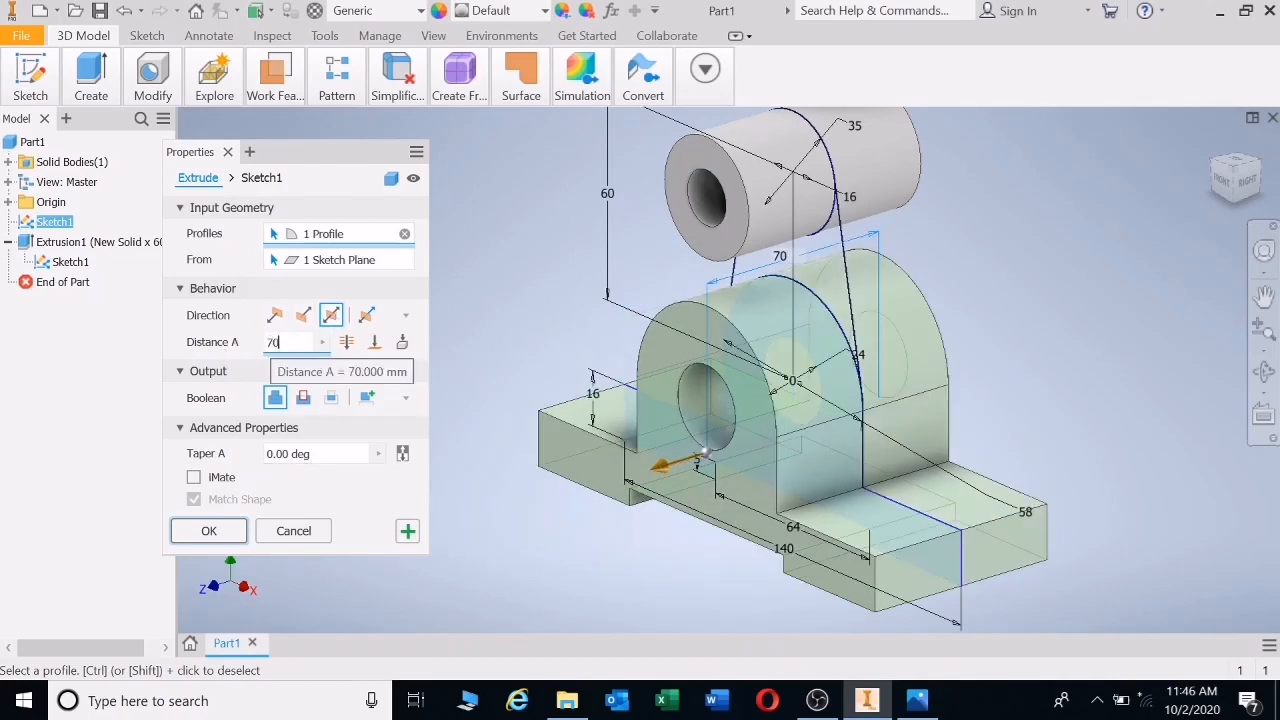
{"action": "left_click", "coordinate": [229, 532]}
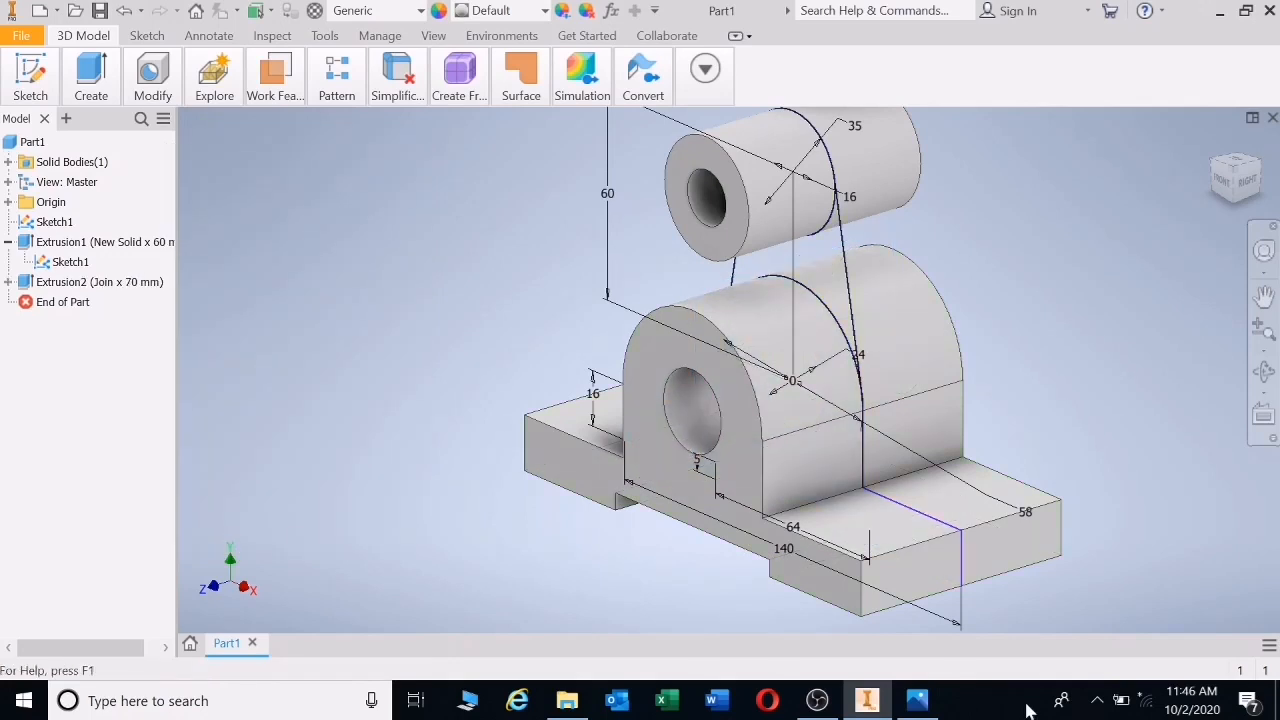
{"action": "left_click", "coordinate": [917, 700]}
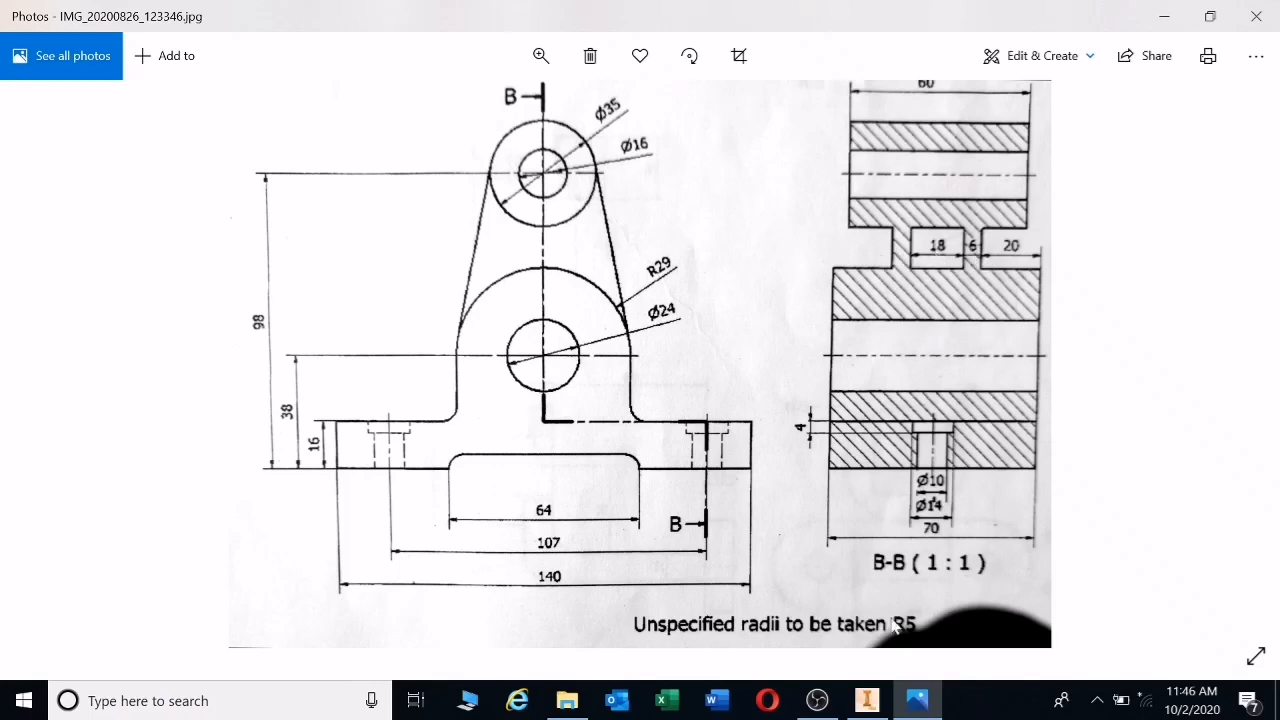
- Join a 30 mm symmetric extrusion of the tapered web between cylinder and base
{"action": "left_click", "coordinate": [868, 703]}
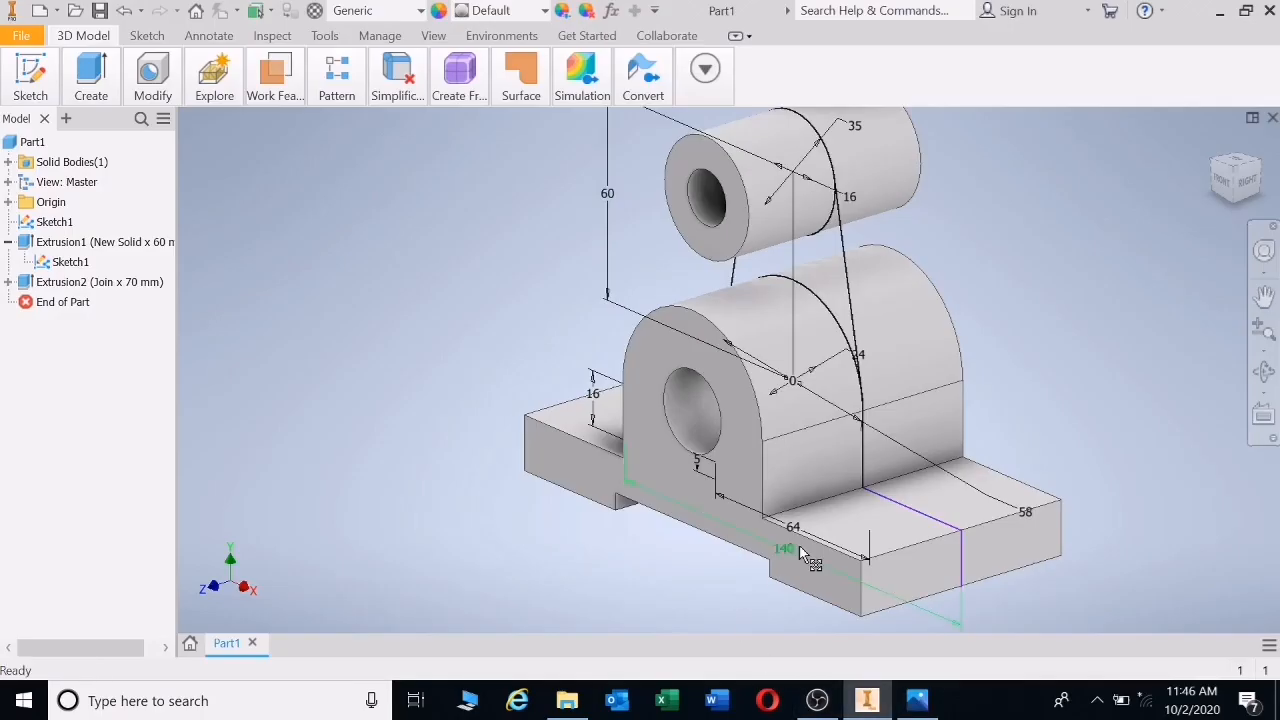
{"action": "key", "text": "e"}
{"action": "left_click", "coordinate": [826, 265]}
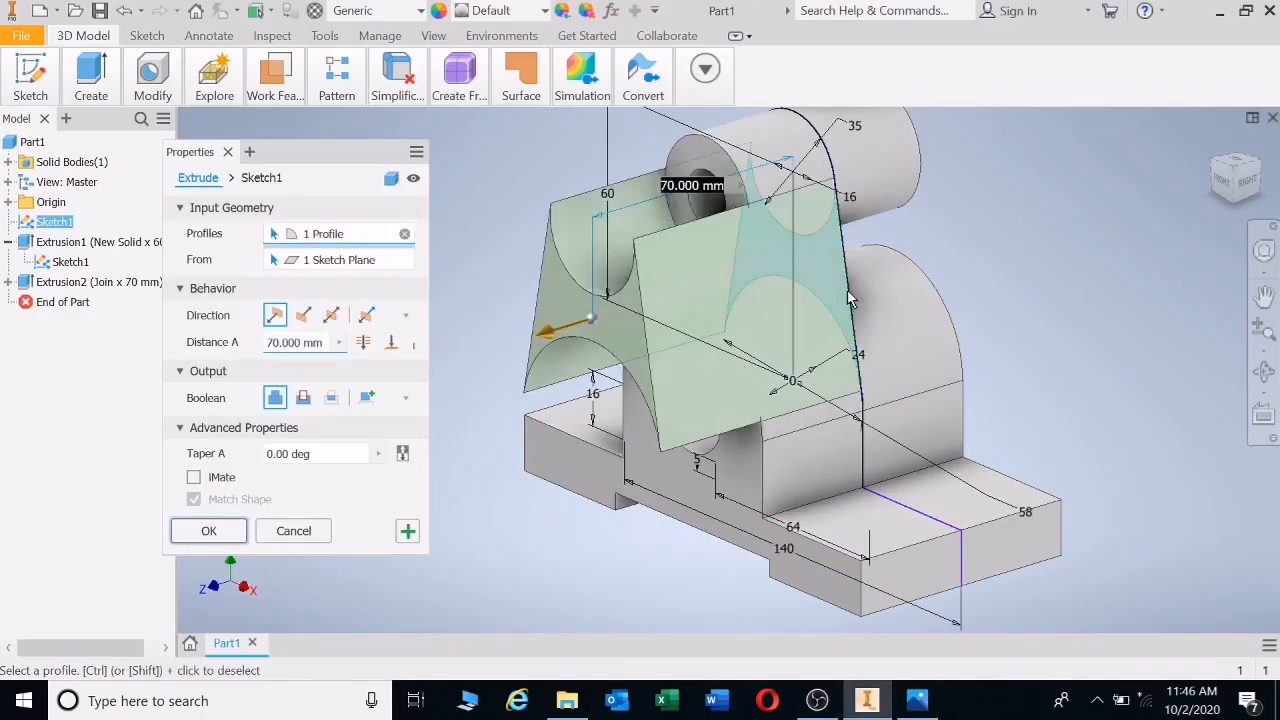
{"action": "left_click", "coordinate": [331, 315]}
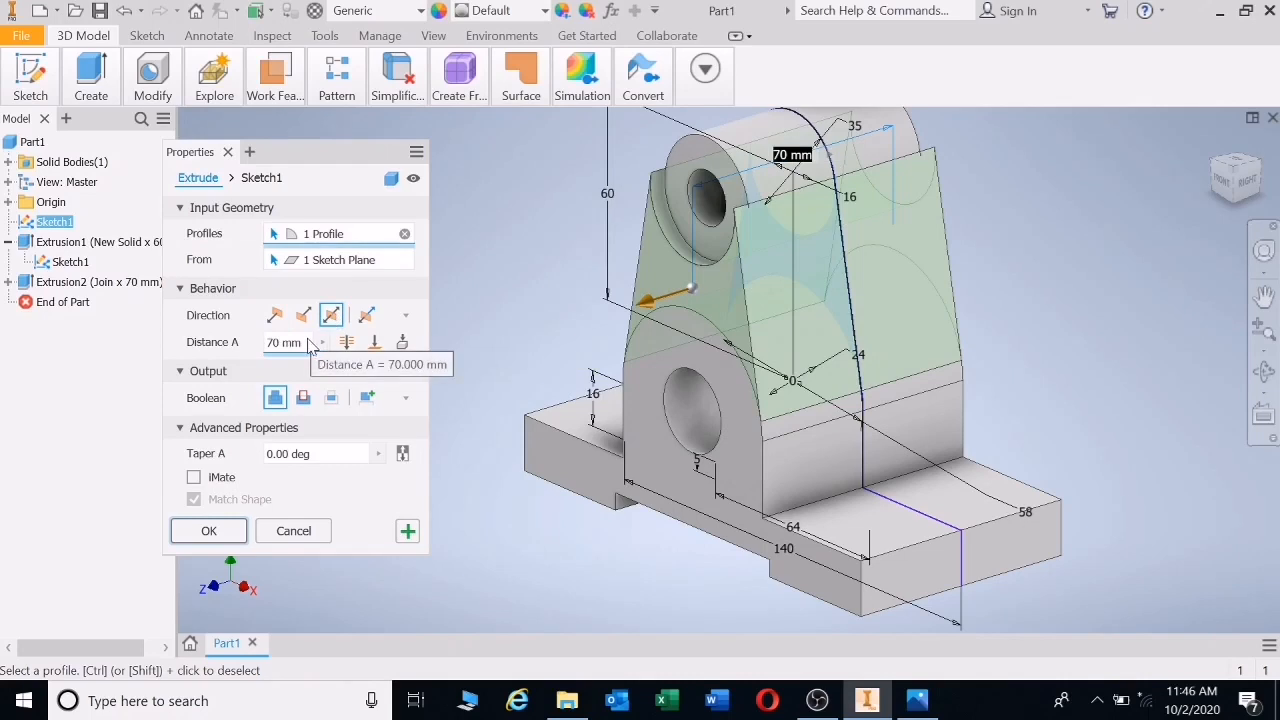
{"action": "left_click", "coordinate": [266, 342]}
{"action": "type", "text": "30"}
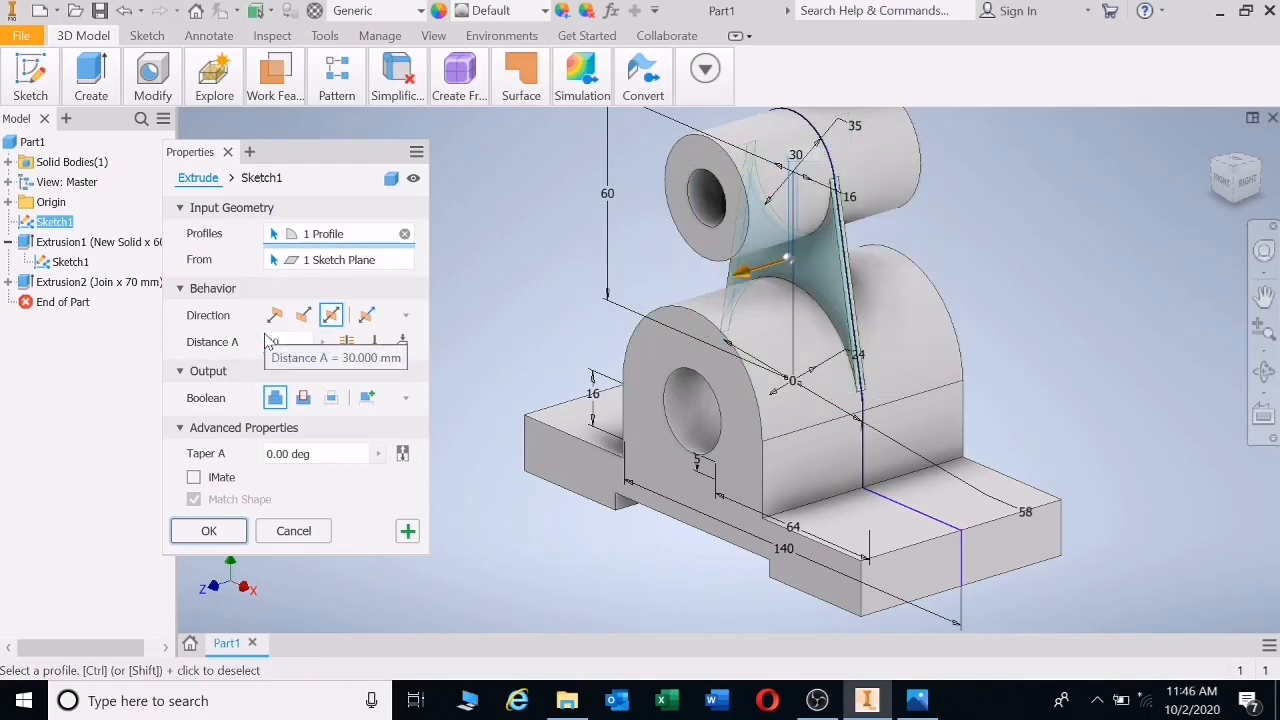
{"action": "left_click", "coordinate": [212, 530]}
{"action": "left_click", "coordinate": [917, 700]}
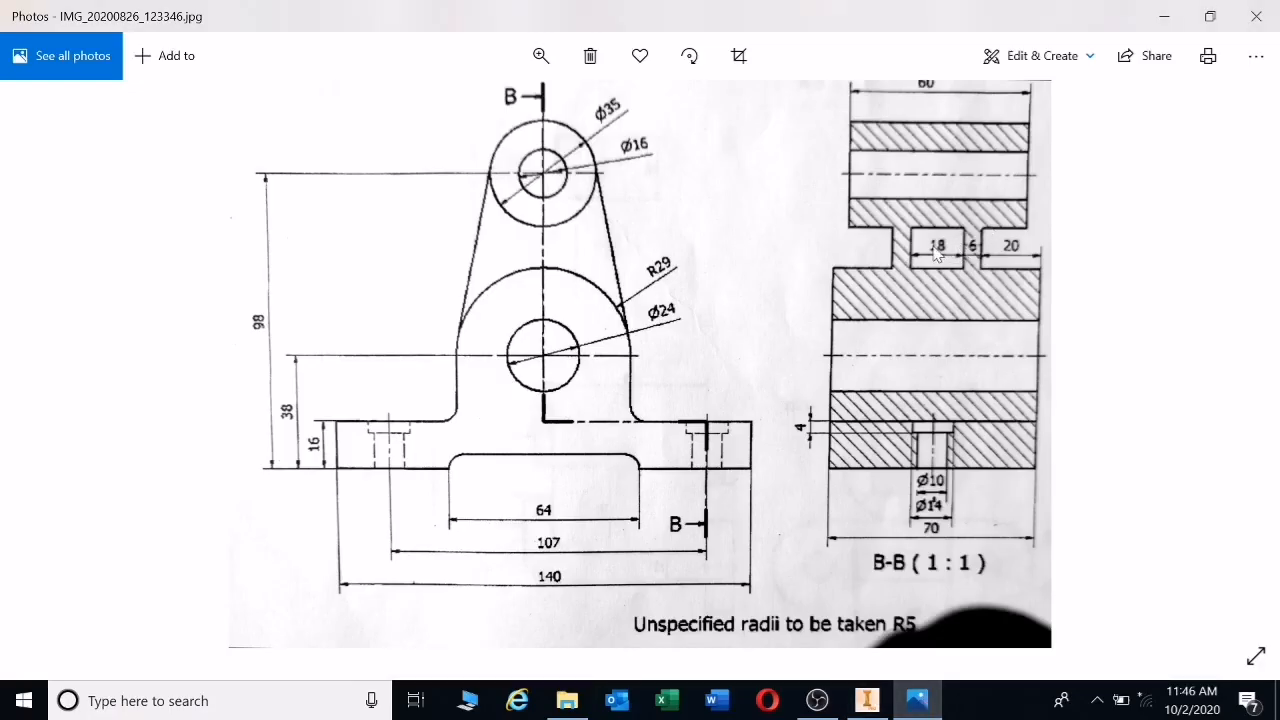
{"action": "left_click", "coordinate": [867, 700]}
- Cut an 18 mm symmetric slot through the web's centre, leaving two side ribs
{"action": "key", "text": "e"}
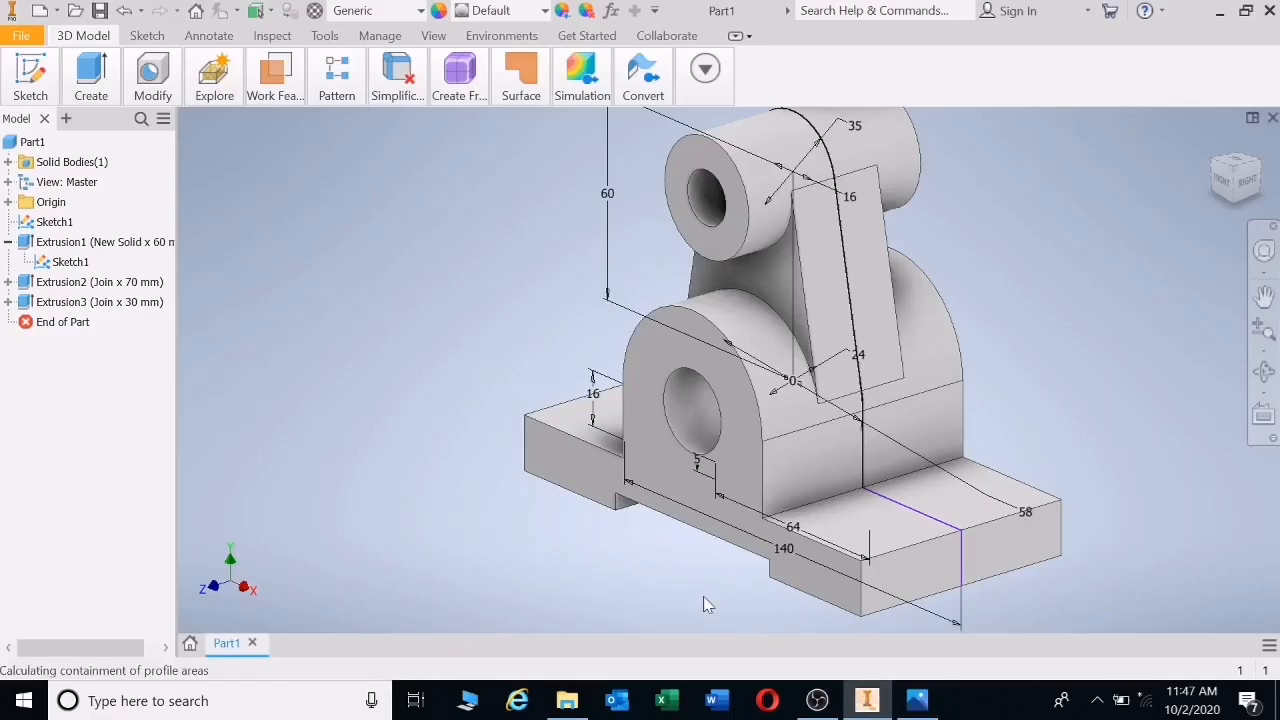
{"action": "left_click", "coordinate": [840, 300]}
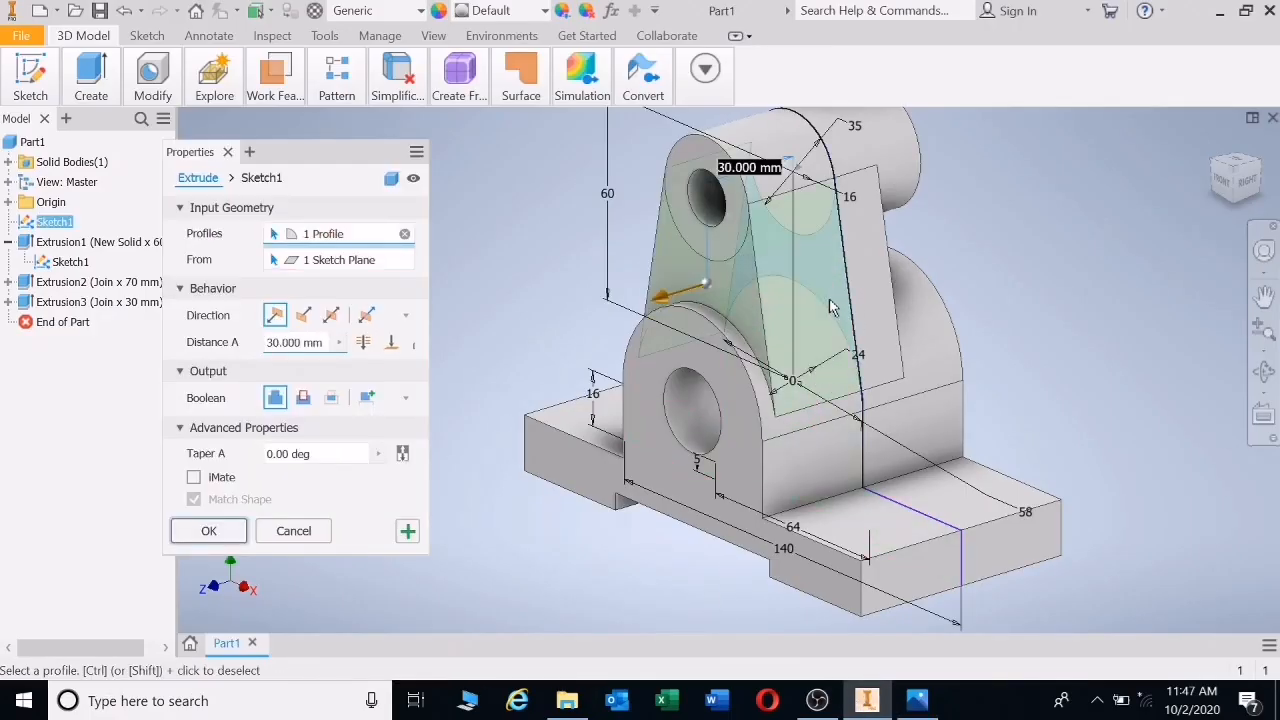
{"action": "left_click", "coordinate": [331, 315]}
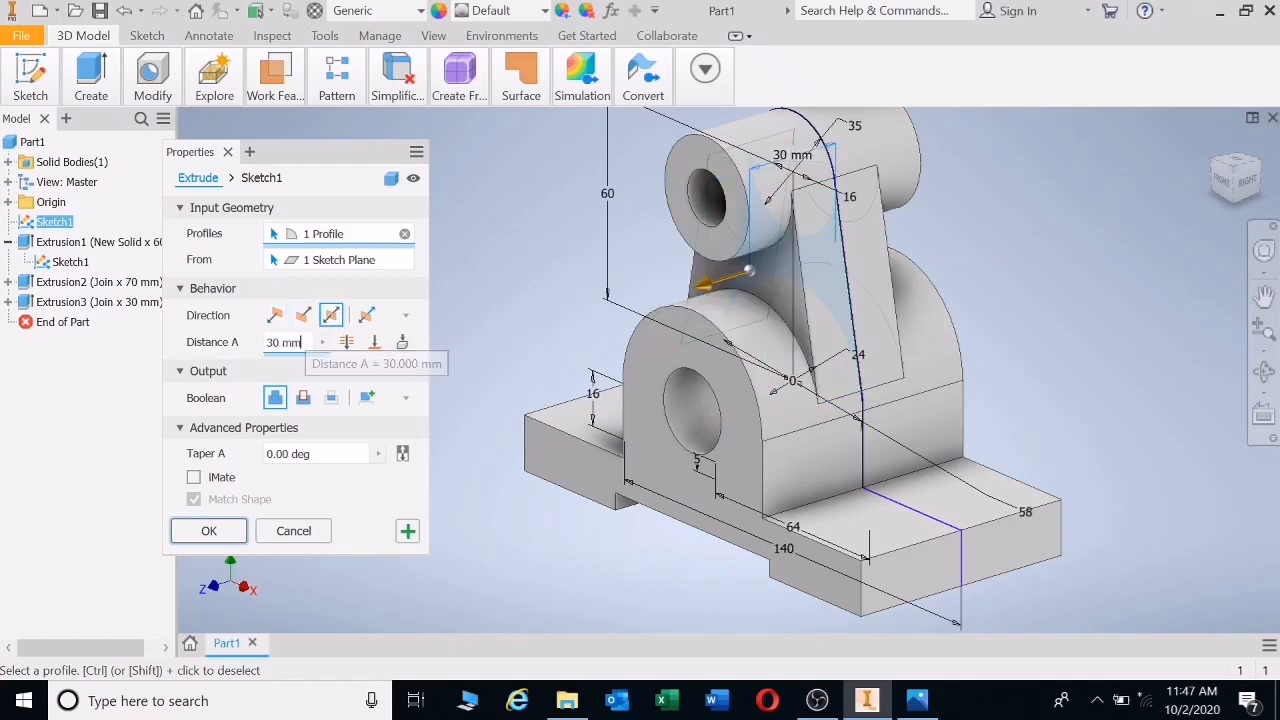
{"action": "type", "text": "18"}
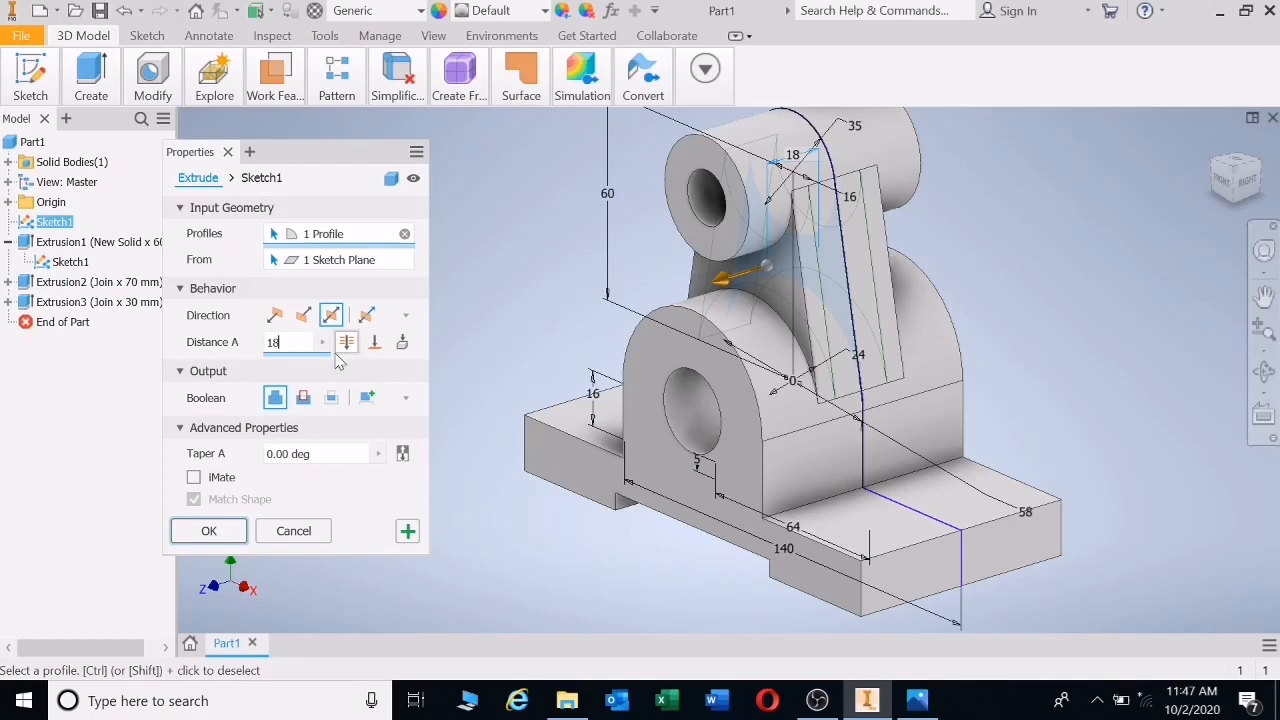
{"action": "left_click", "coordinate": [303, 397]}
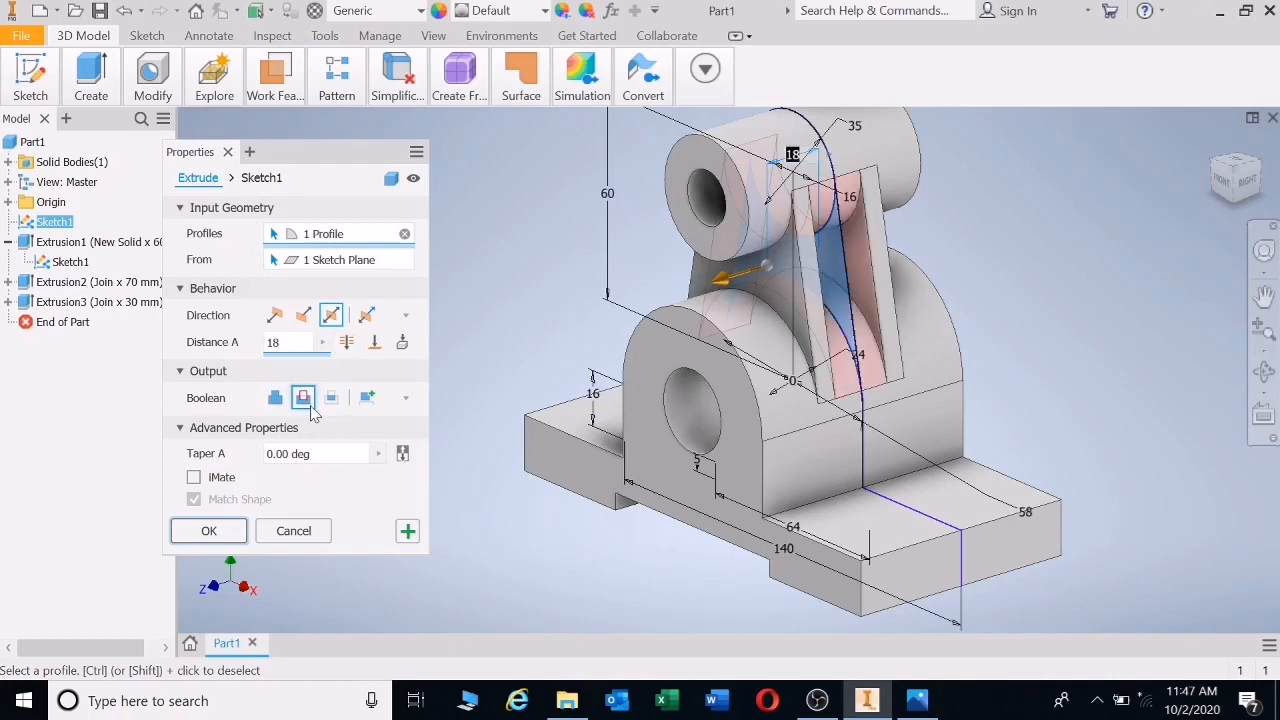
{"action": "left_click", "coordinate": [219, 535]}
{"action": "left_click", "coordinate": [1264, 372]}
{"action": "left_click_drag", "start_coordinate": [814, 386], "coordinate": [956, 363]}
{"action": "left_click", "coordinate": [1212, 140]}
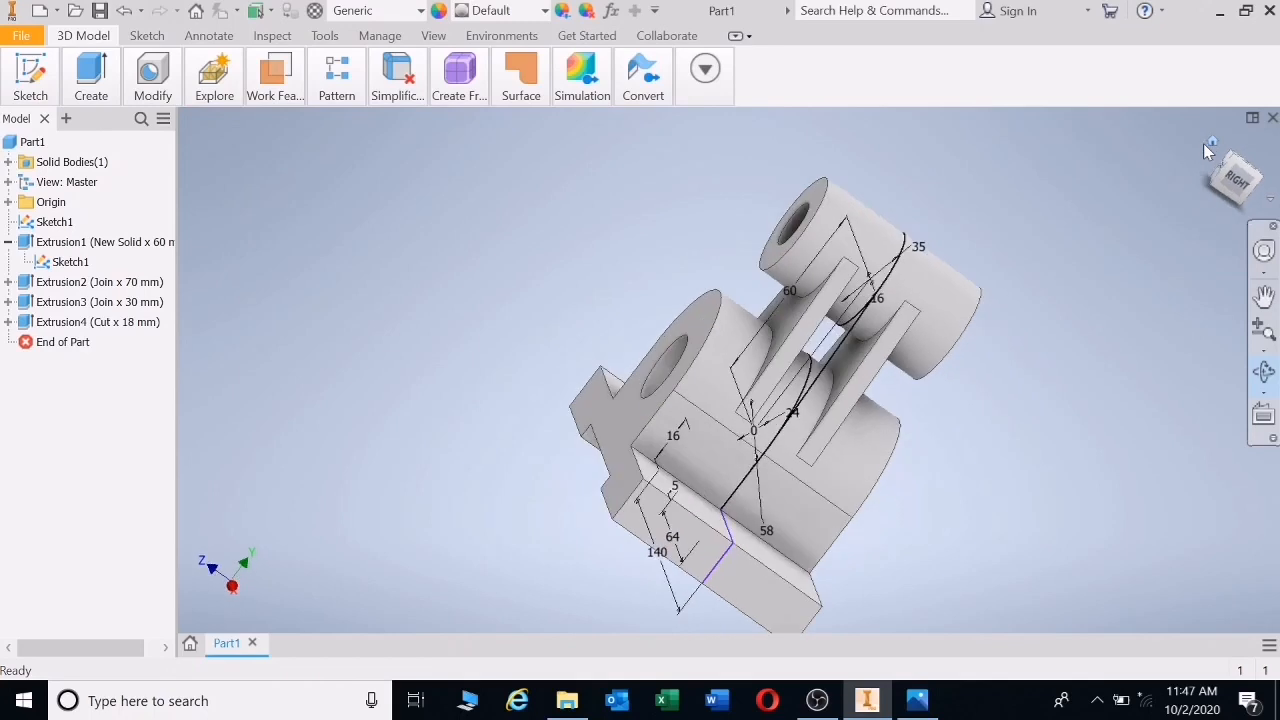
- Turn off Sketch1's visibility under Extrusion1 to hide its lines and dimensions
{"action": "key", "text": "Escape"}
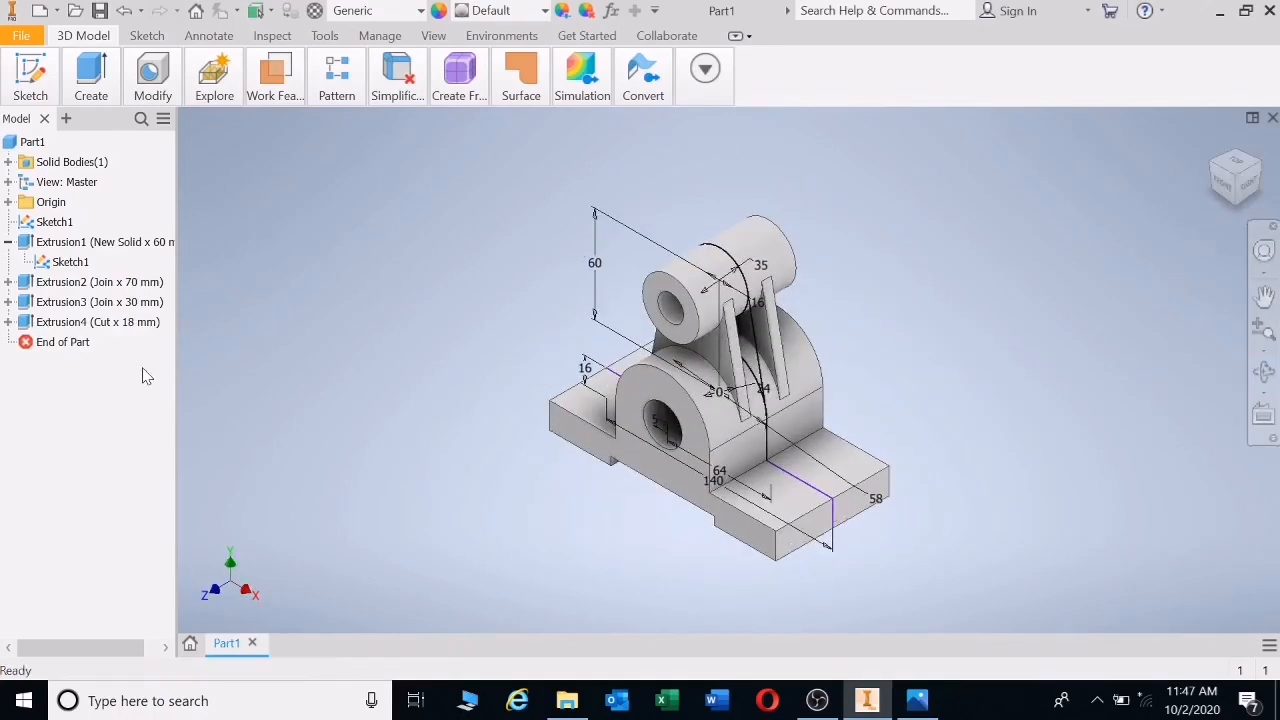
{"action": "right_click", "coordinate": [64, 266]}
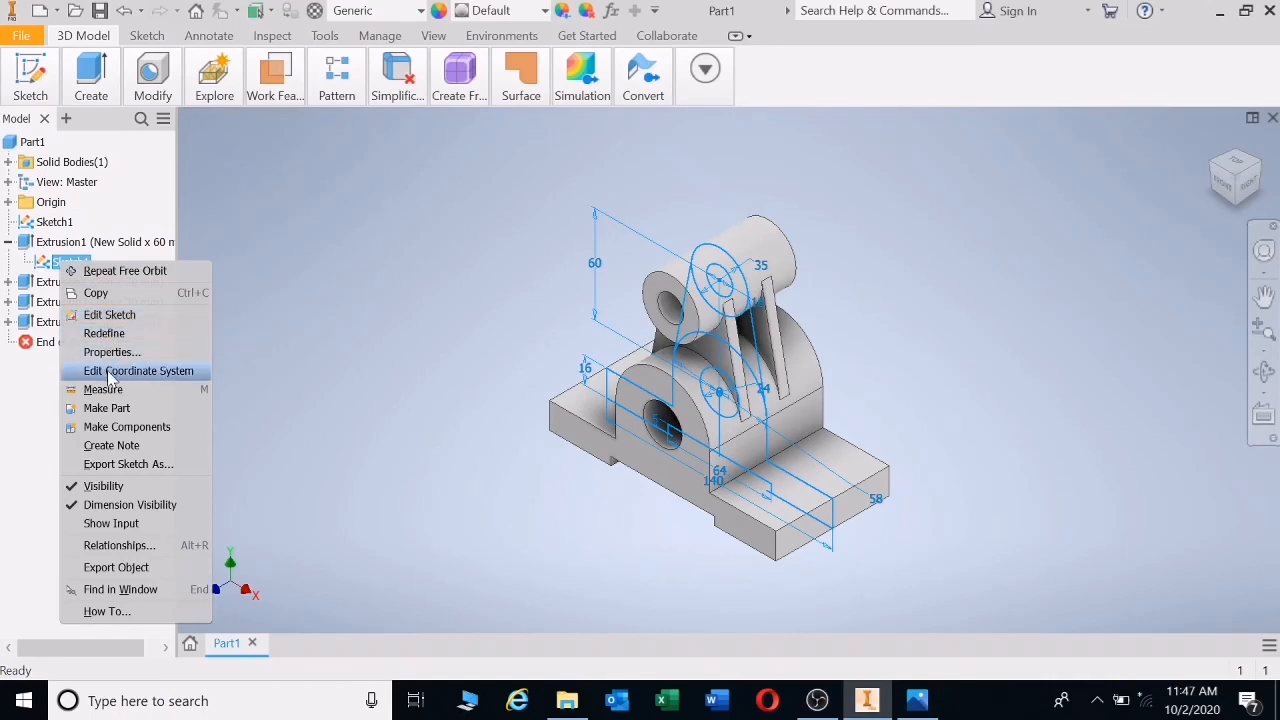
{"action": "left_click", "coordinate": [98, 490]}
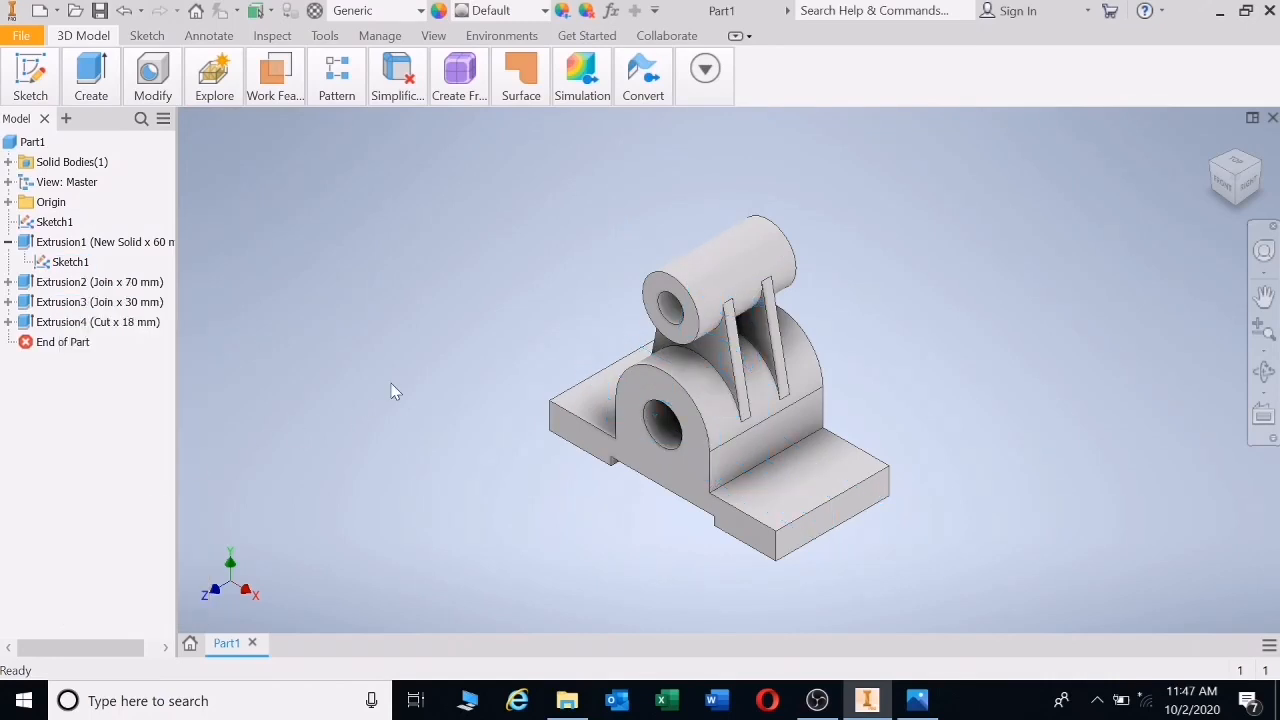
{"action": "scroll", "coordinate": [806, 438], "scroll_direction": "up", "scroll_amount": 3}
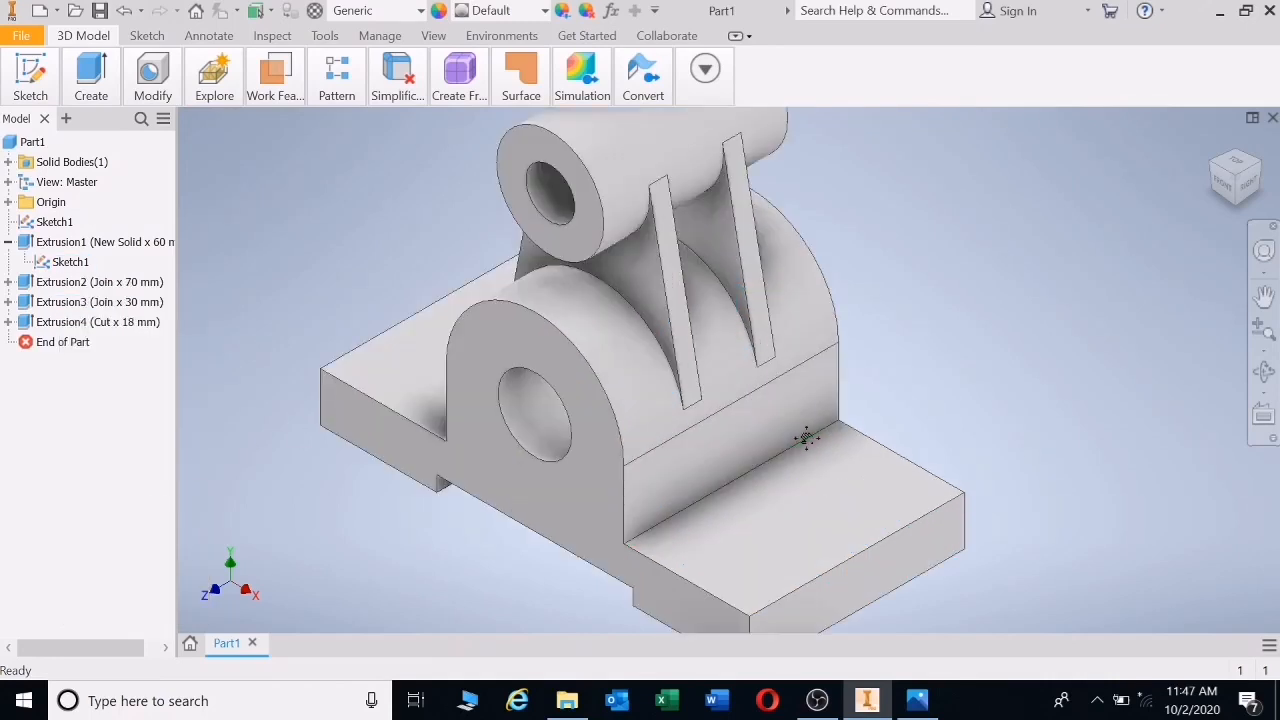
{"action": "scroll", "coordinate": [806, 436], "scroll_direction": "down", "scroll_amount": 2}
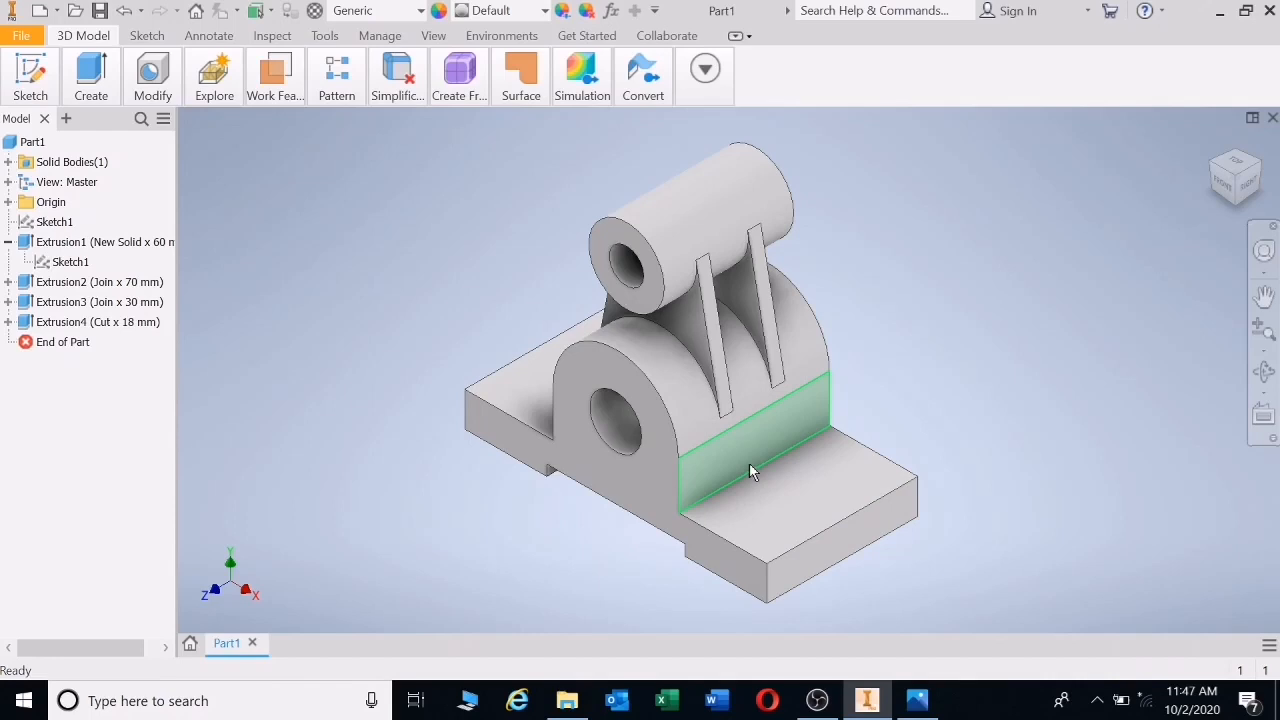
- Create Drawing1 from the Metric ISO.dwg drawing template
{"action": "left_click", "coordinate": [40, 12]}
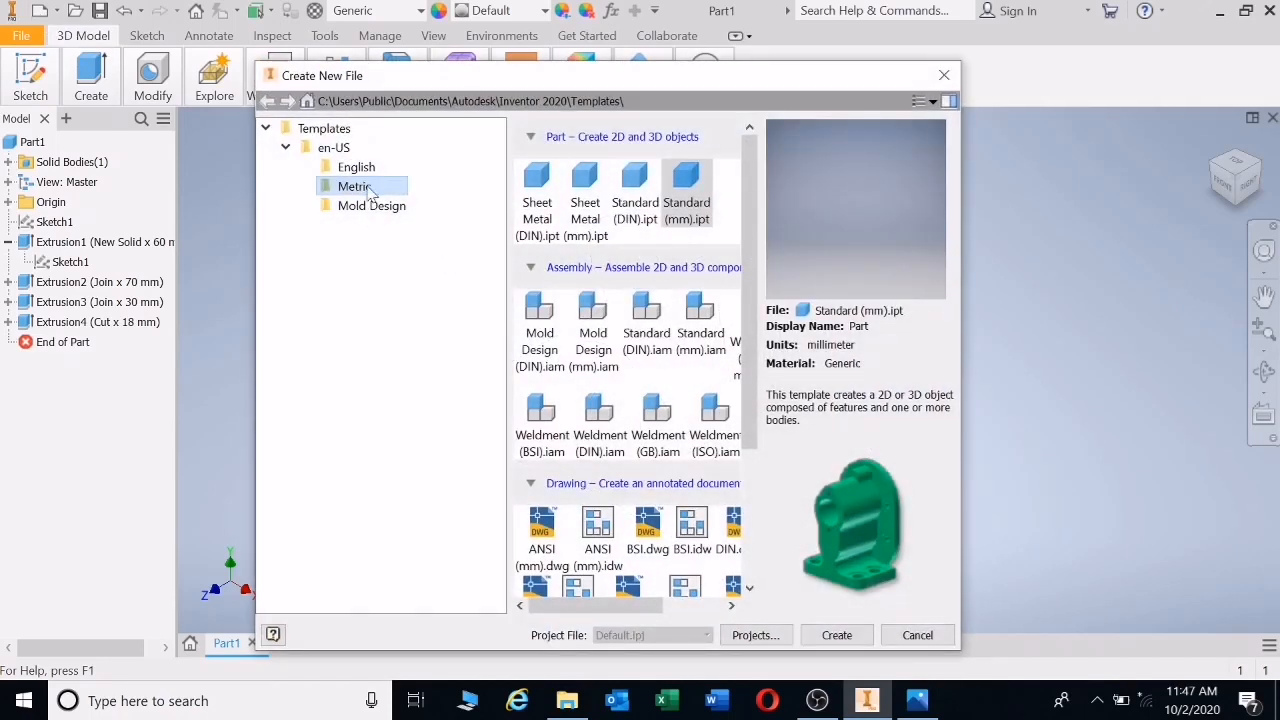
{"action": "left_click_drag", "start_coordinate": [742, 376], "coordinate": [745, 506]}
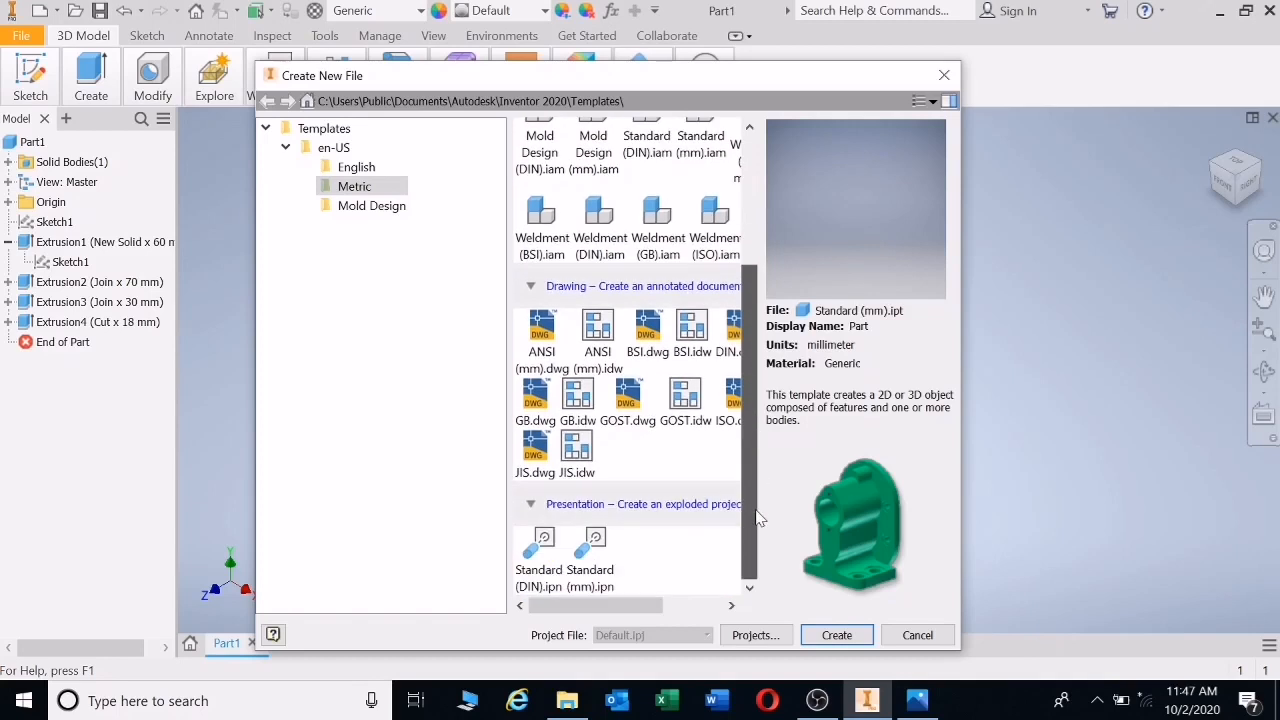
{"action": "left_click_drag", "start_coordinate": [610, 612], "coordinate": [646, 604]}
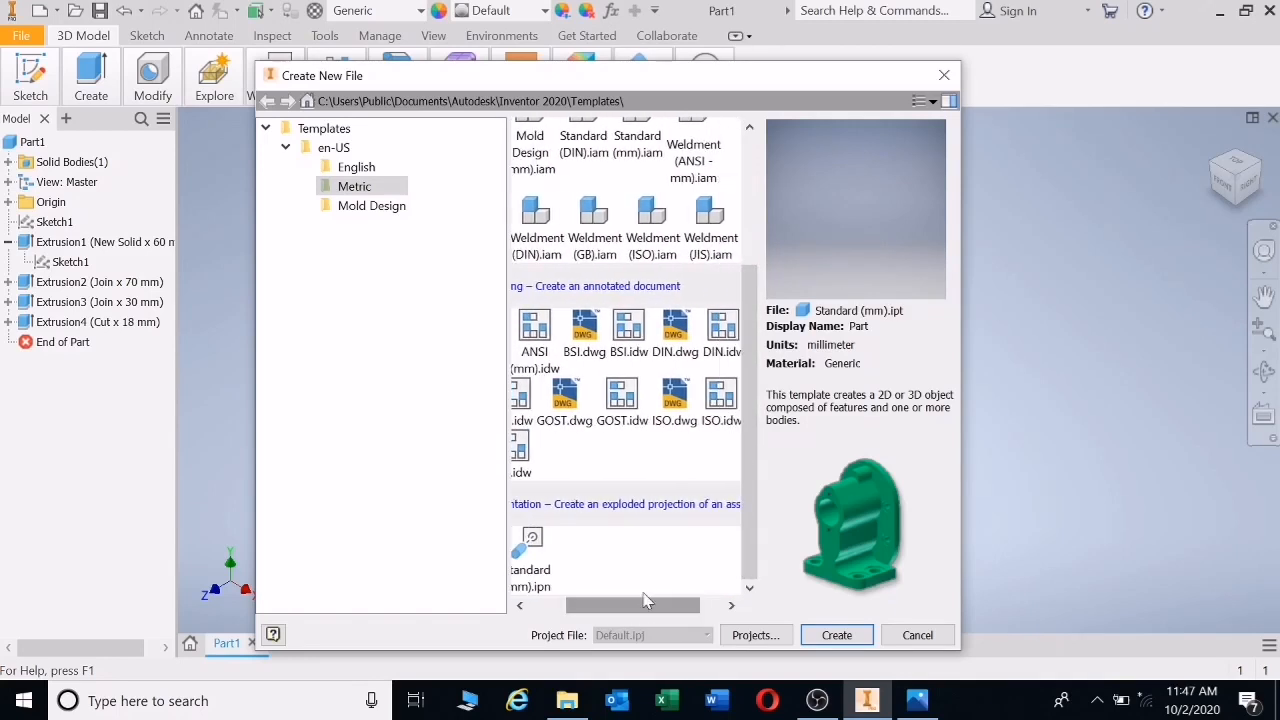
{"action": "double_click", "coordinate": [678, 400]}
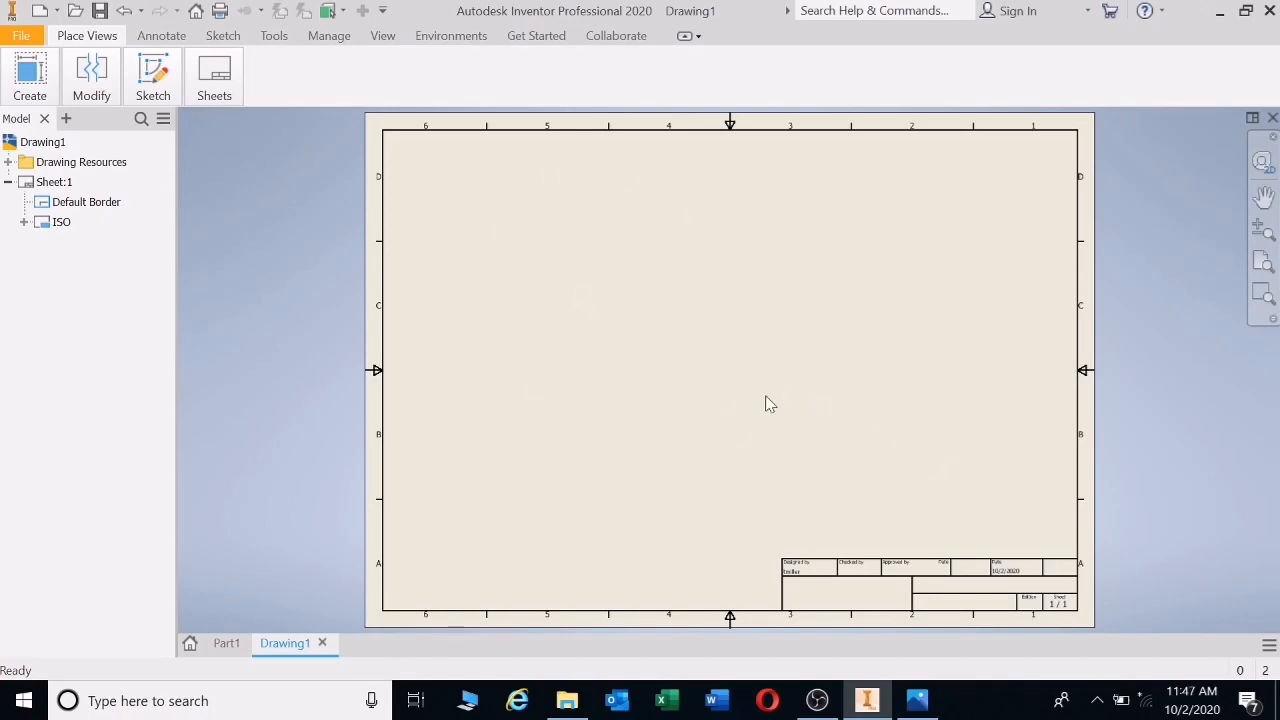
- Save the drawing as a .dwg, naming it with the student's name and ID number
{"action": "left_click", "coordinate": [100, 11]}
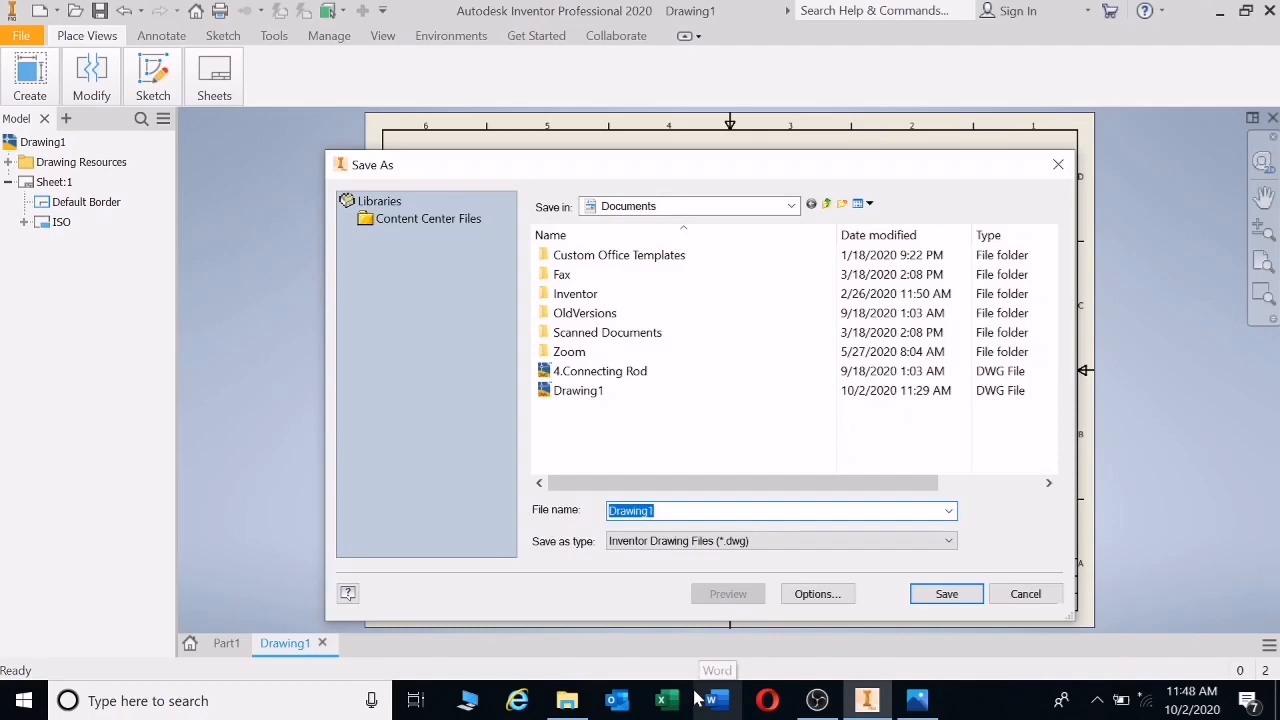
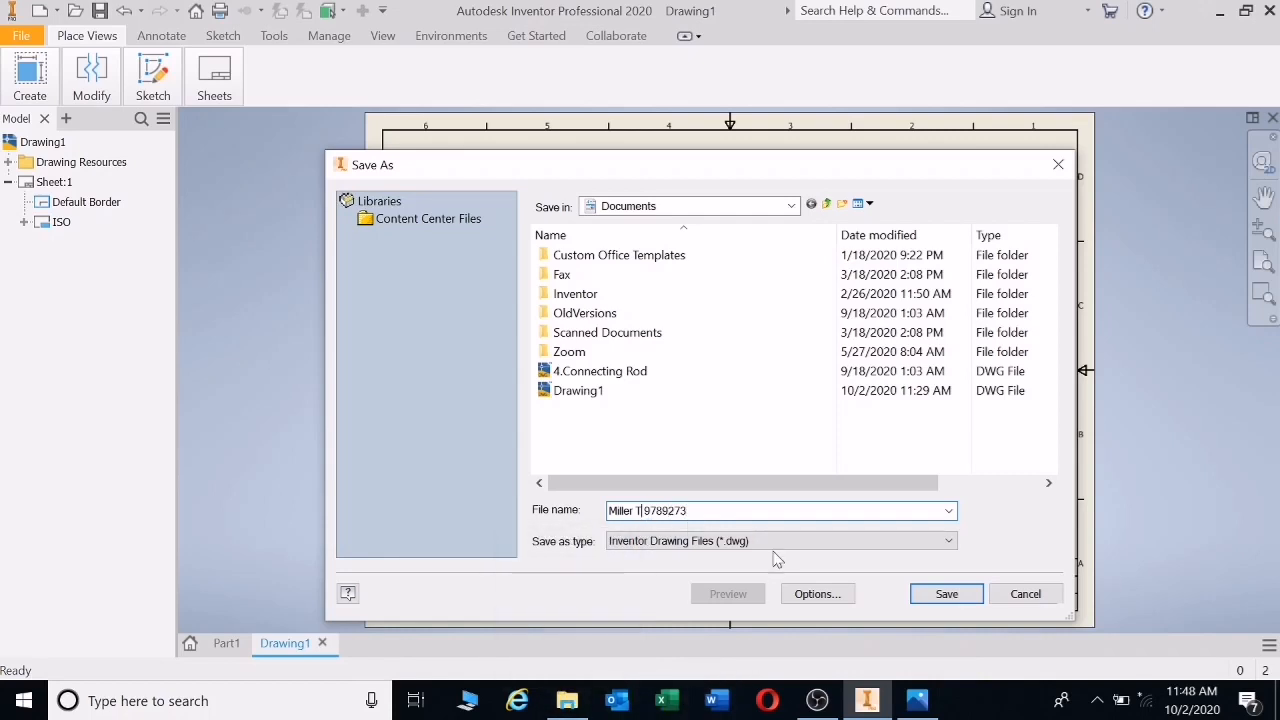
{"action": "left_click", "coordinate": [946, 594]}
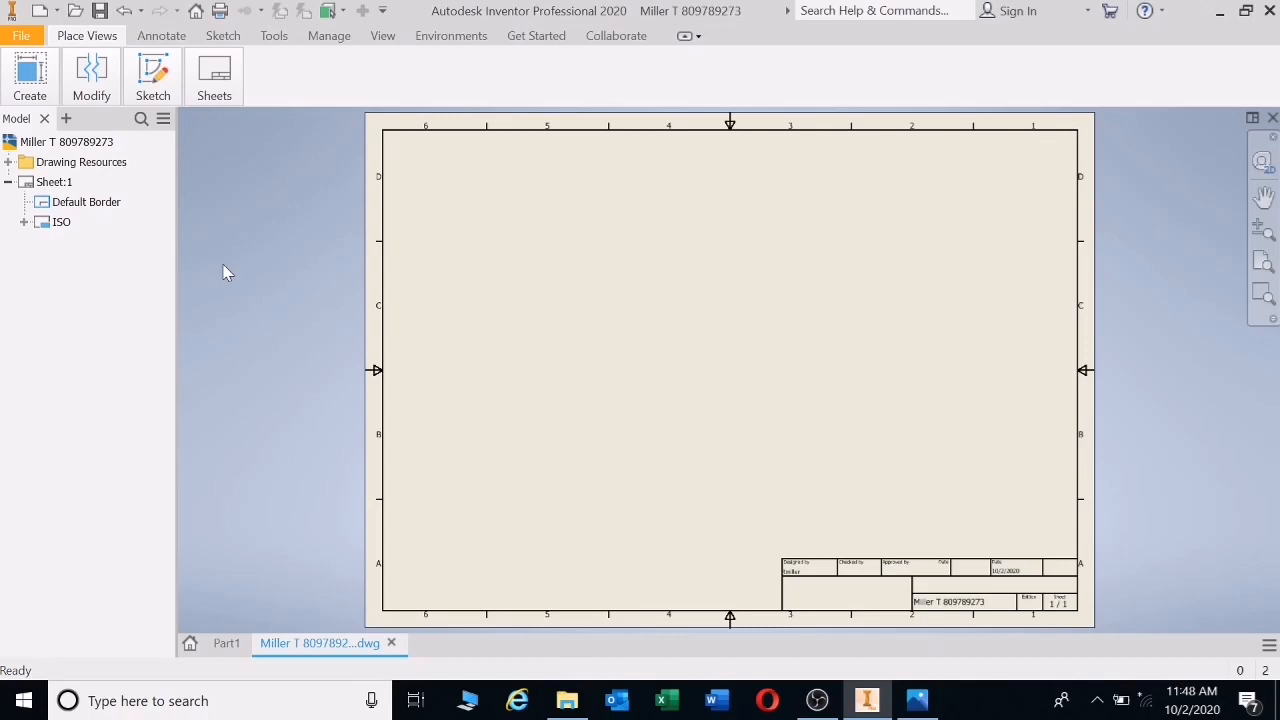
- Start a base view and save the bracket part as an .ipt under the drawing's name
{"action": "left_click", "coordinate": [28, 85]}
{"action": "left_click", "coordinate": [22, 135]}
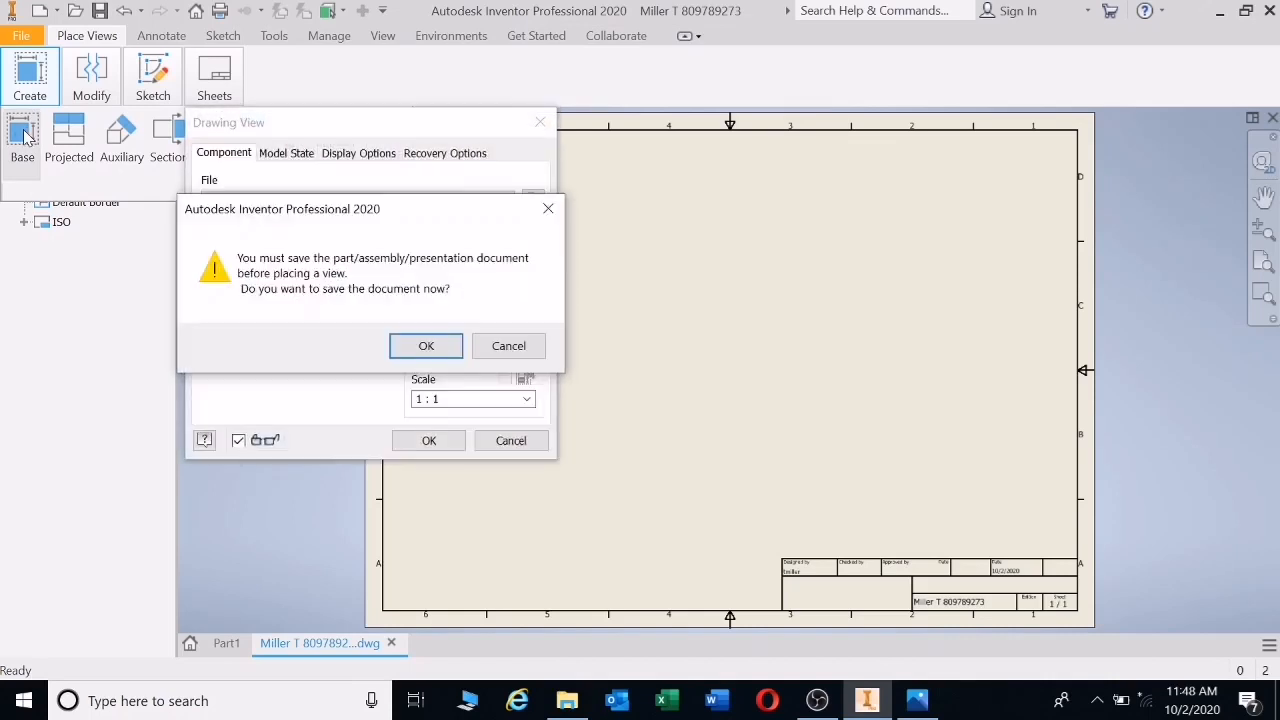
{"action": "left_click", "coordinate": [452, 350]}
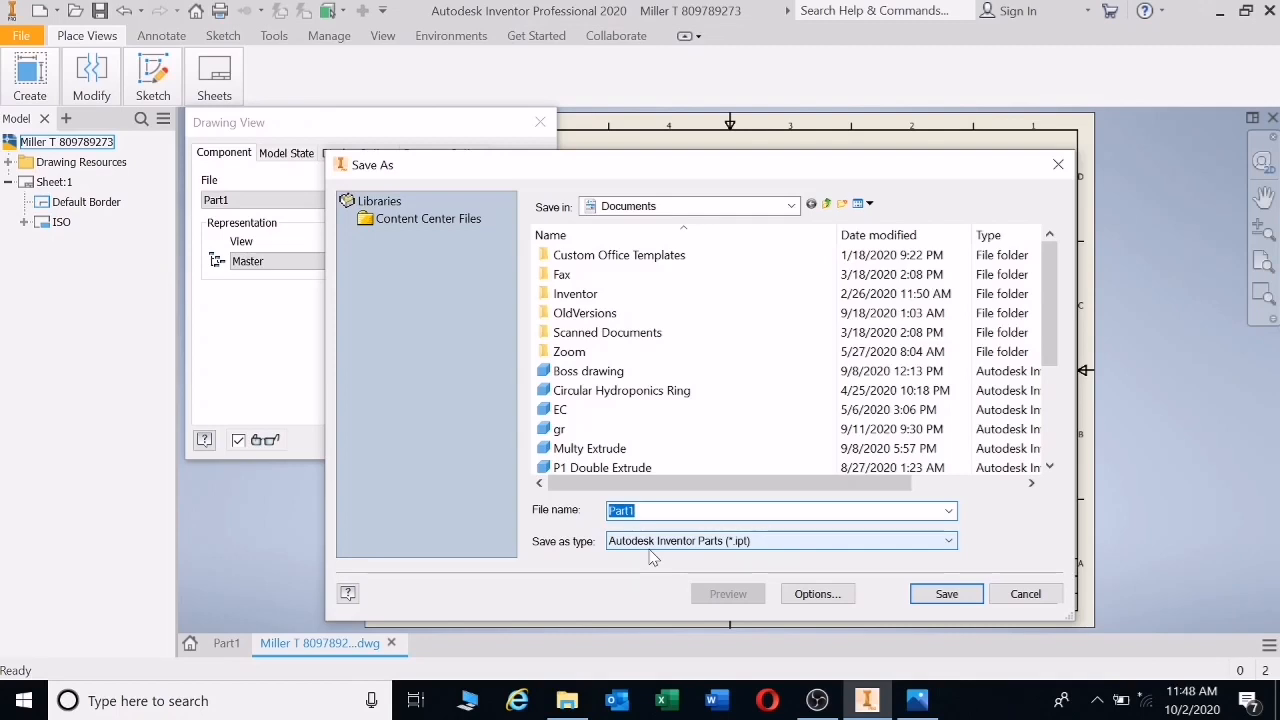
{"action": "type", "text": "Miller"}
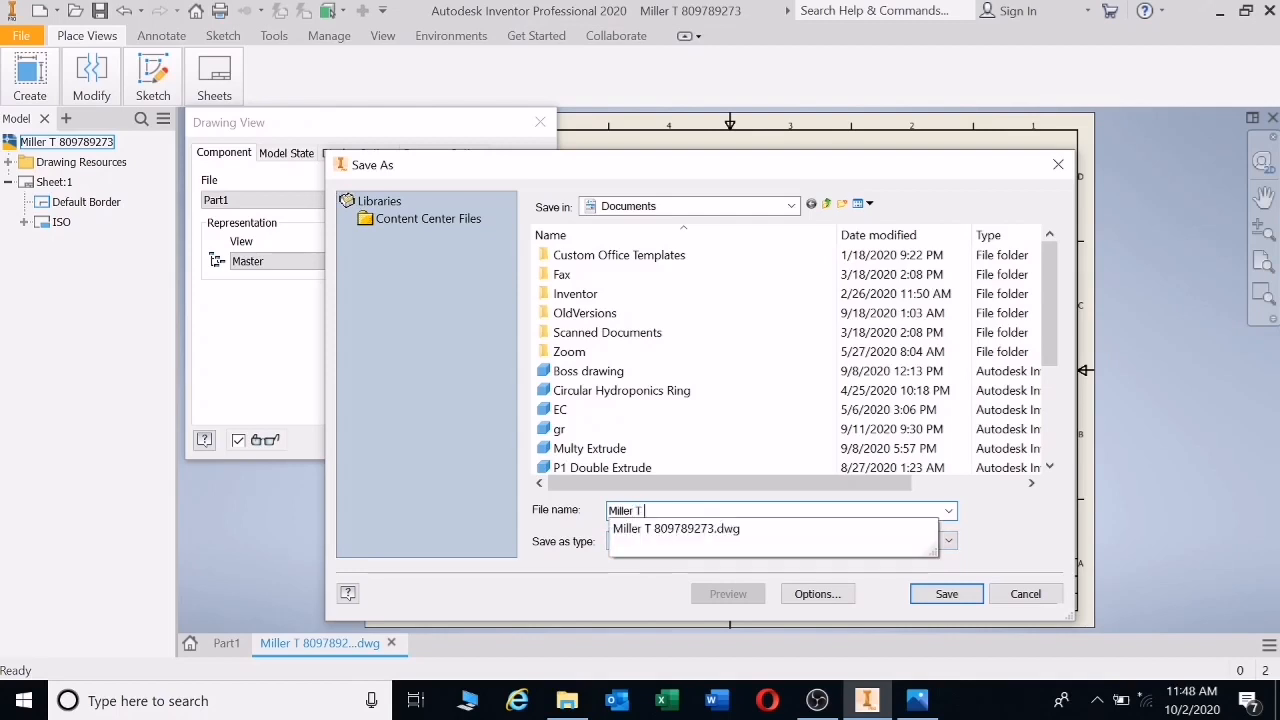
{"action": "left_click", "coordinate": [944, 594]}
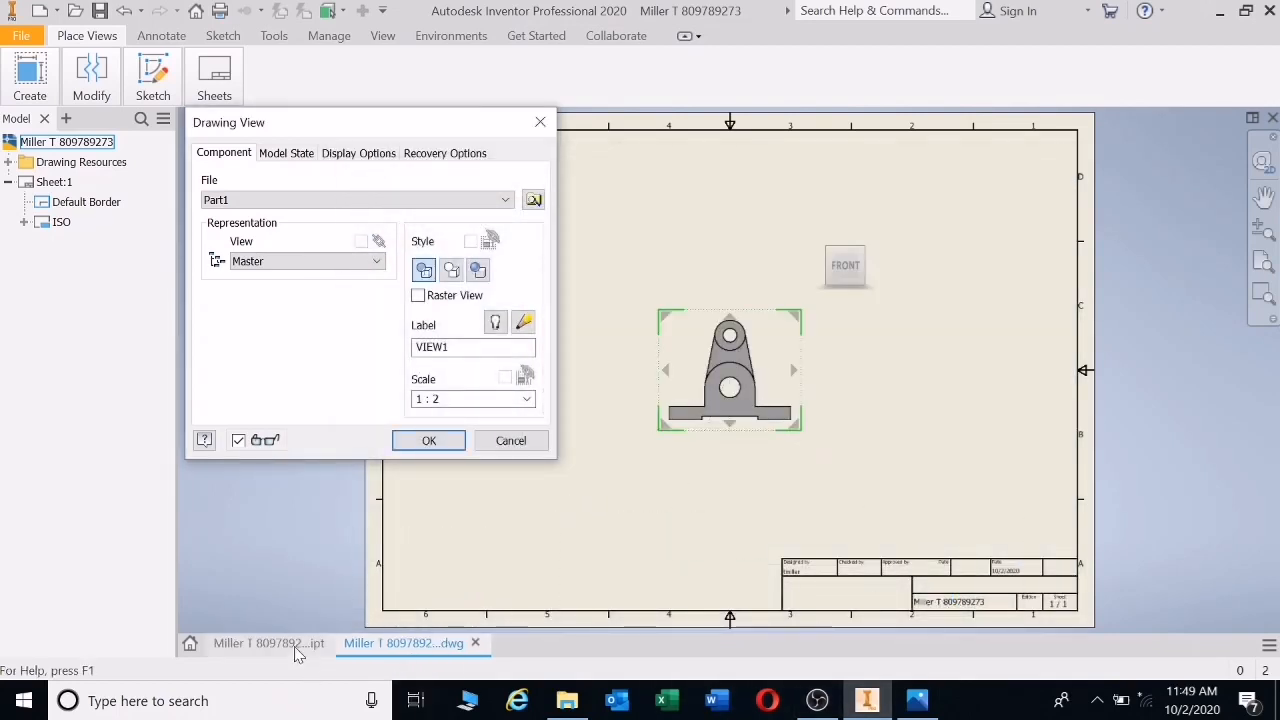
- Compare the 3D bracket part with the drawing sheet
{"action": "left_click", "coordinate": [296, 649]}
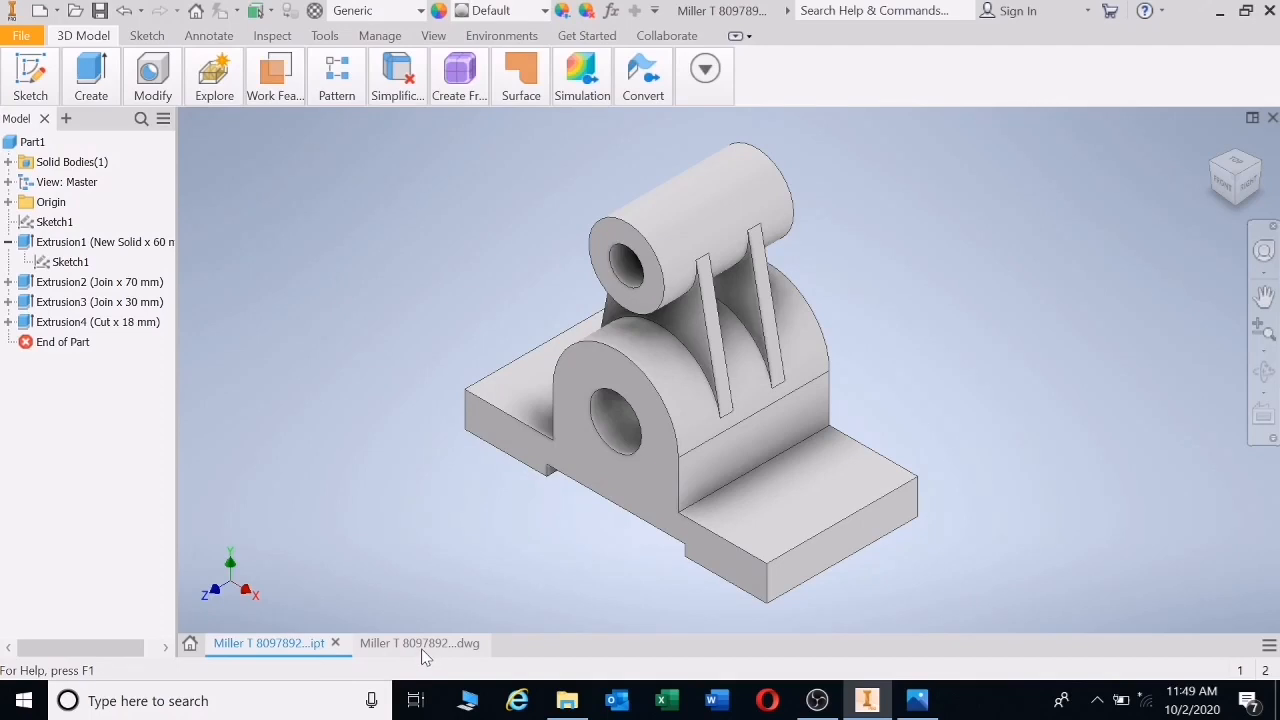
{"action": "left_click", "coordinate": [420, 645]}
{"action": "left_click", "coordinate": [318, 648]}
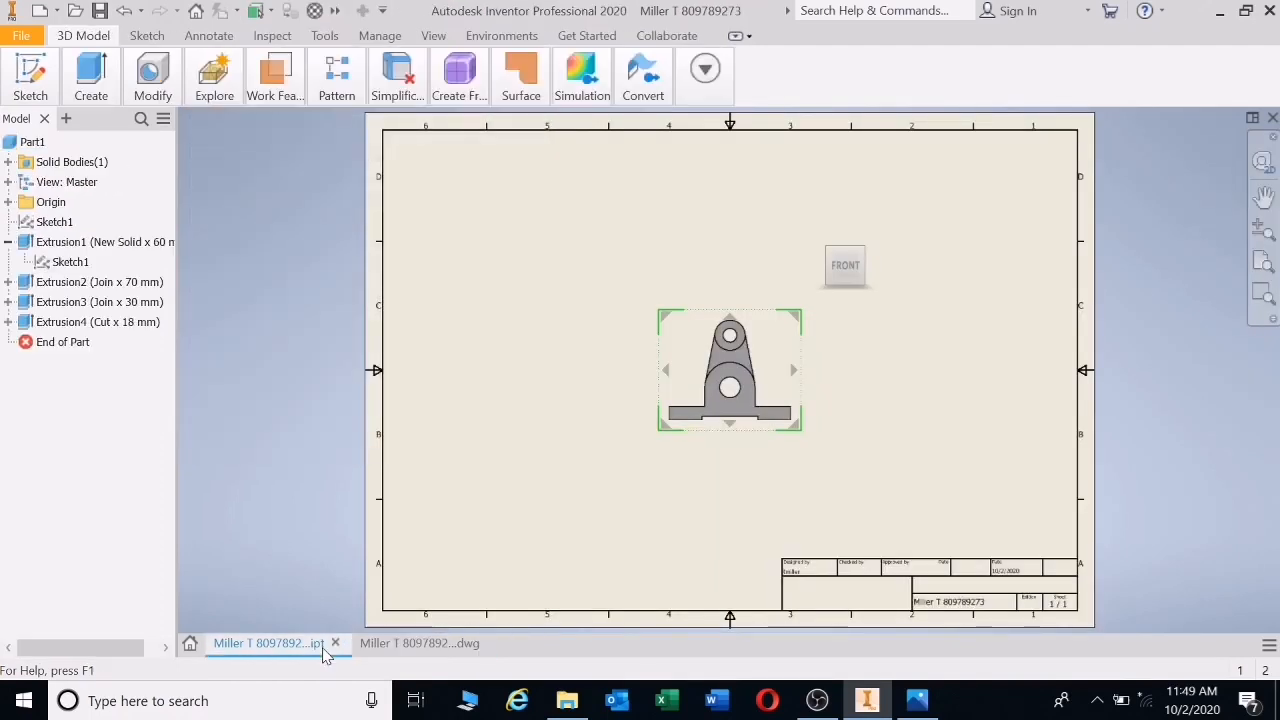
{"action": "left_click", "coordinate": [468, 648]}
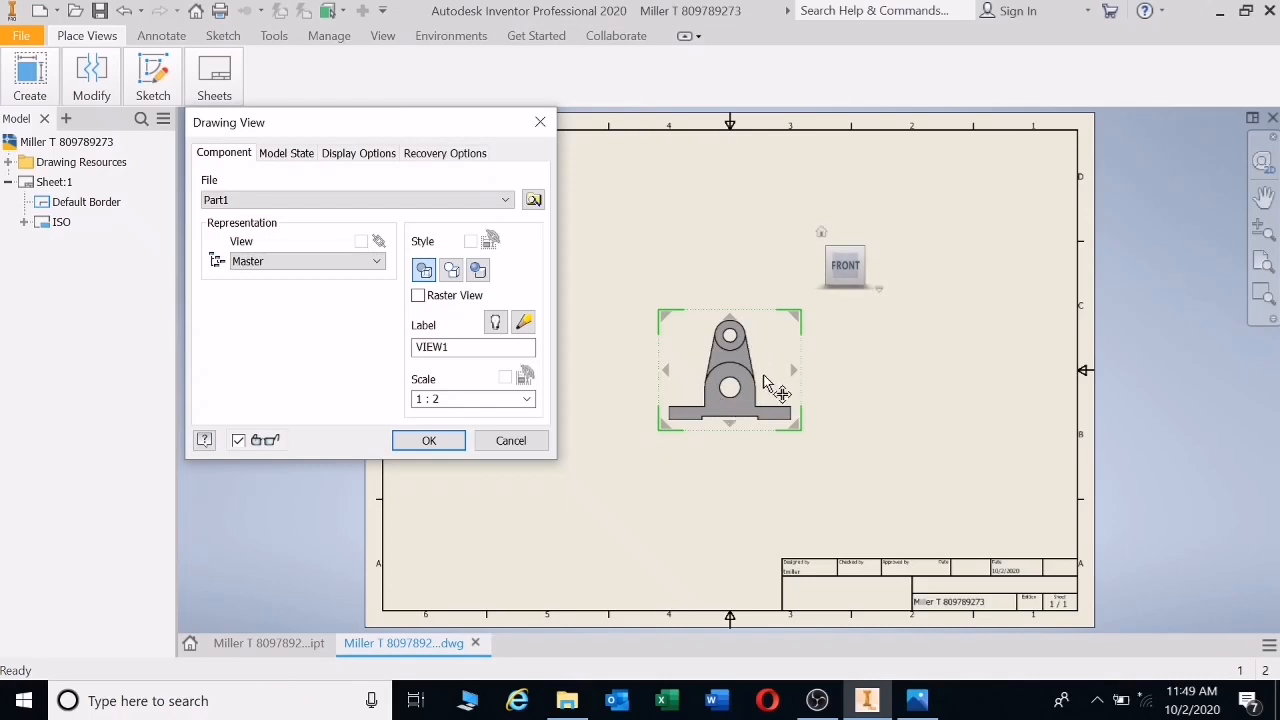
- Place the front base view VIEW1 at 1:1 scale and select it
{"action": "left_click", "coordinate": [38, 88]}
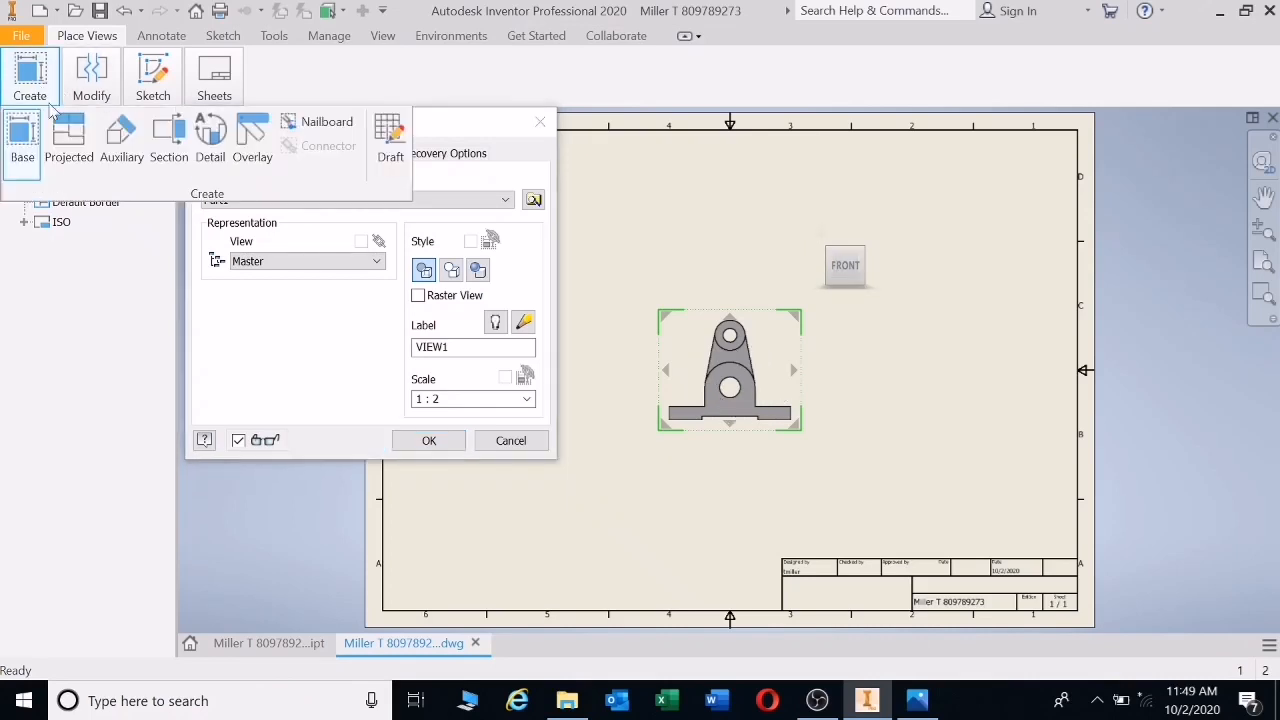
{"action": "left_click", "coordinate": [446, 399]}
{"action": "left_click", "coordinate": [446, 399]}
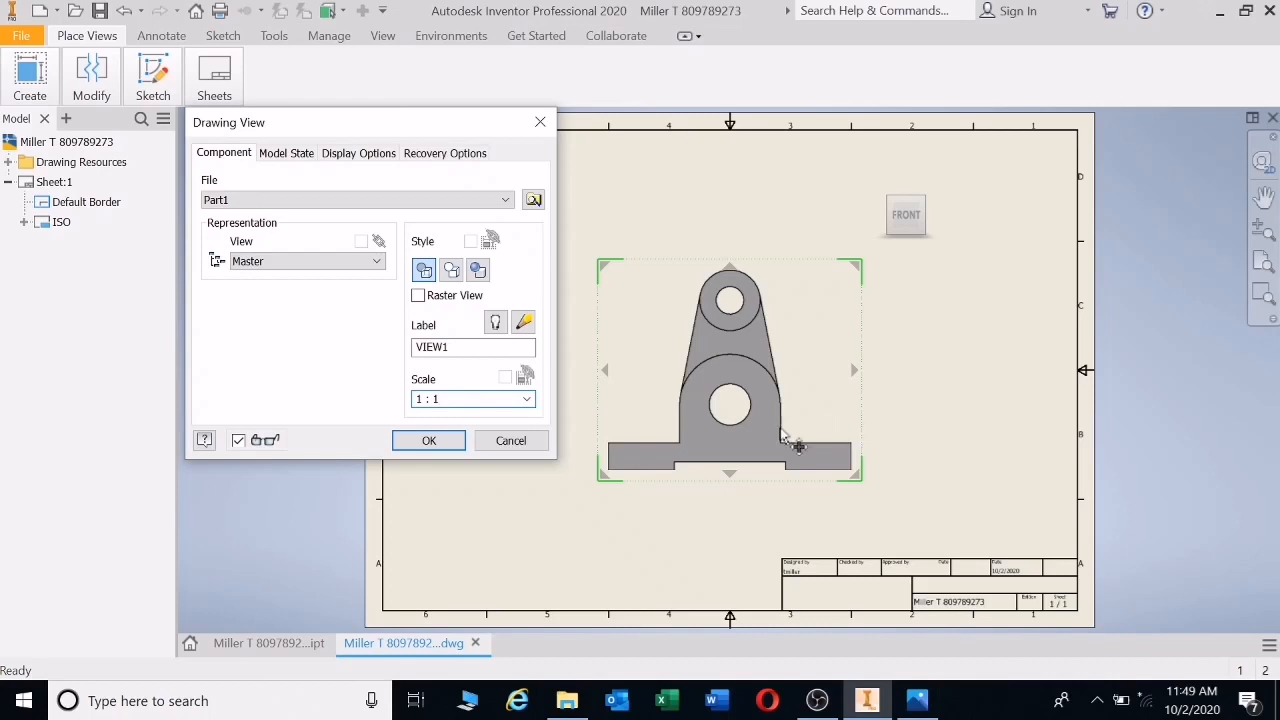
{"action": "left_click", "coordinate": [437, 446]}
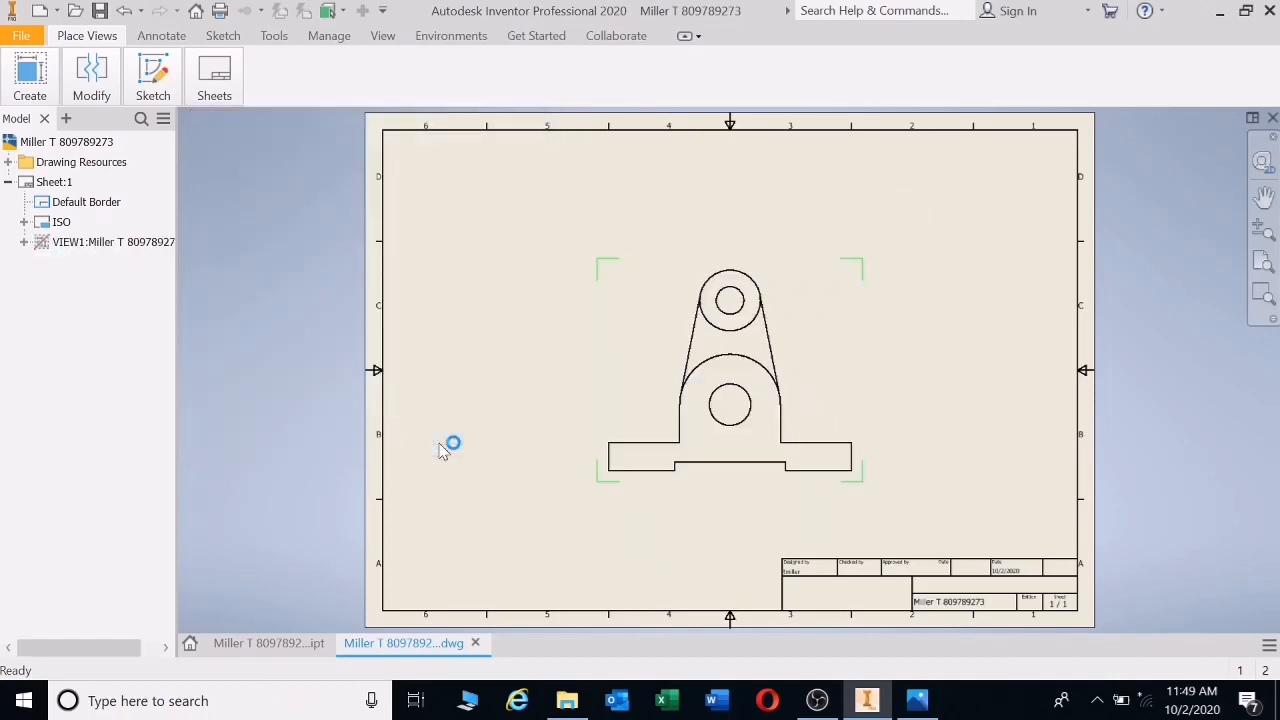
{"action": "left_click", "coordinate": [812, 277]}
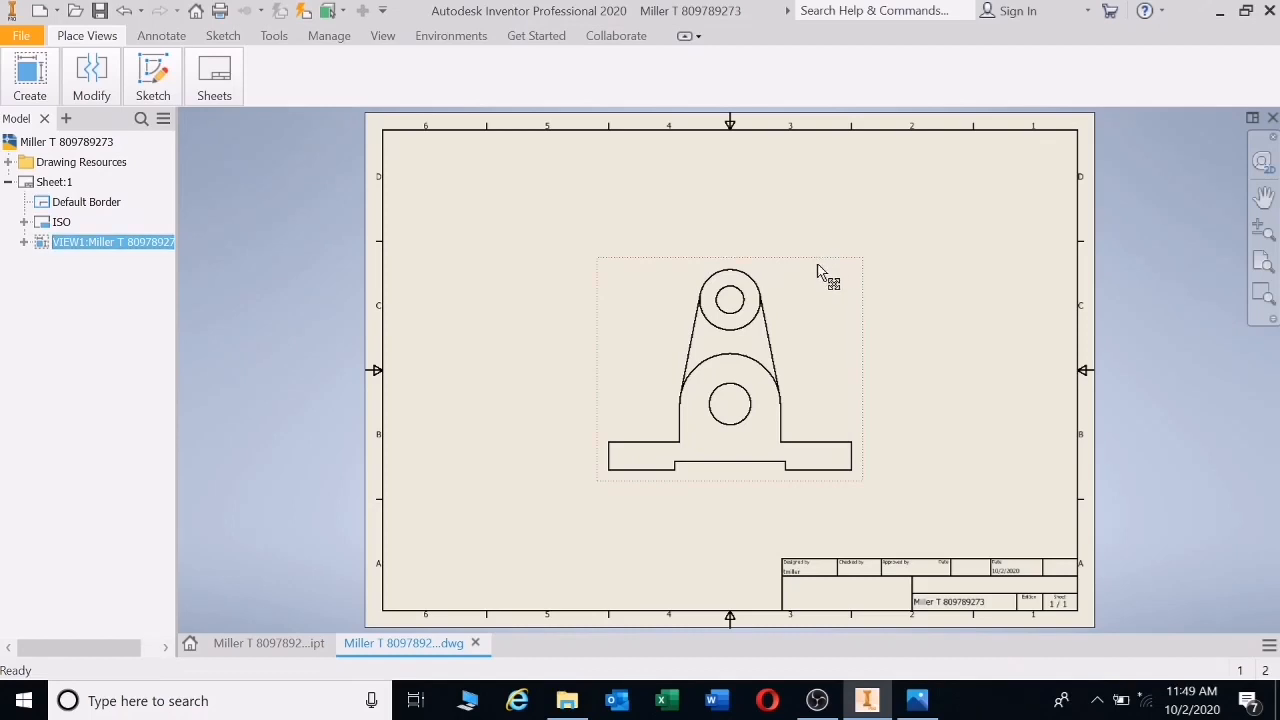
- Move the front view to the upper left and project side view VIEW2 to its right
{"action": "left_click_drag", "start_coordinate": [821, 276], "coordinate": [654, 178]}
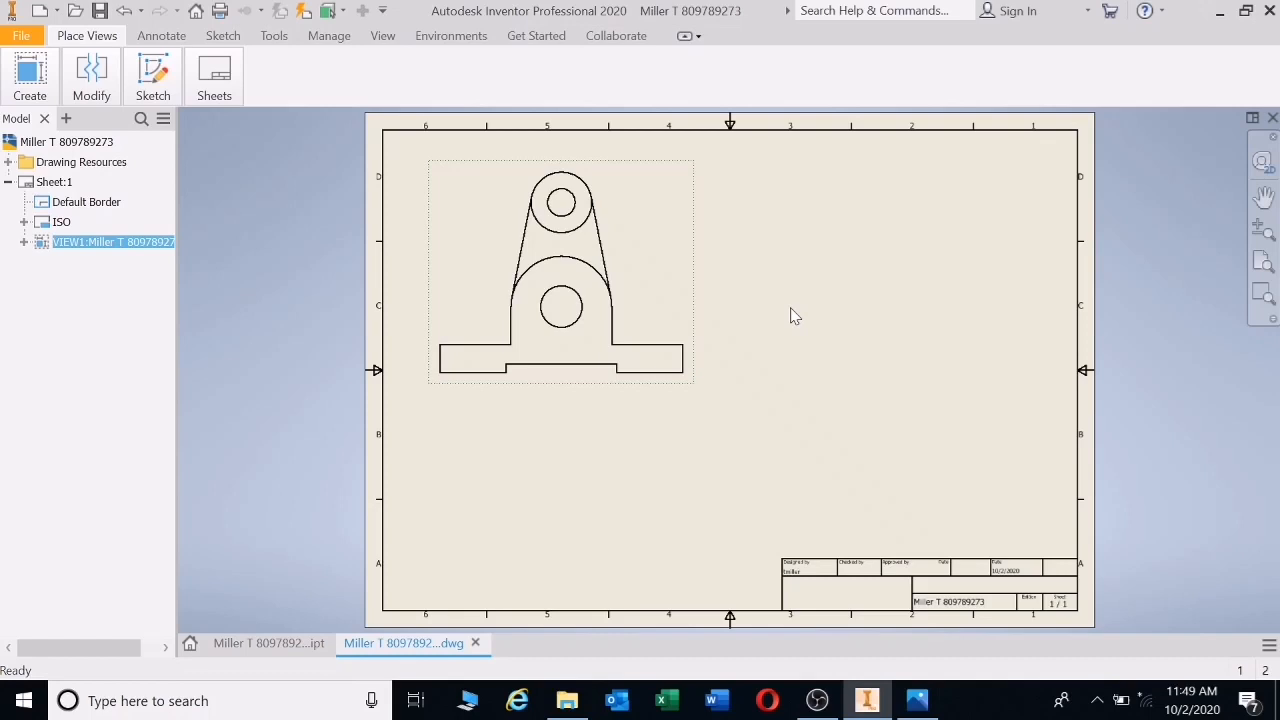
{"action": "left_click", "coordinate": [30, 85]}
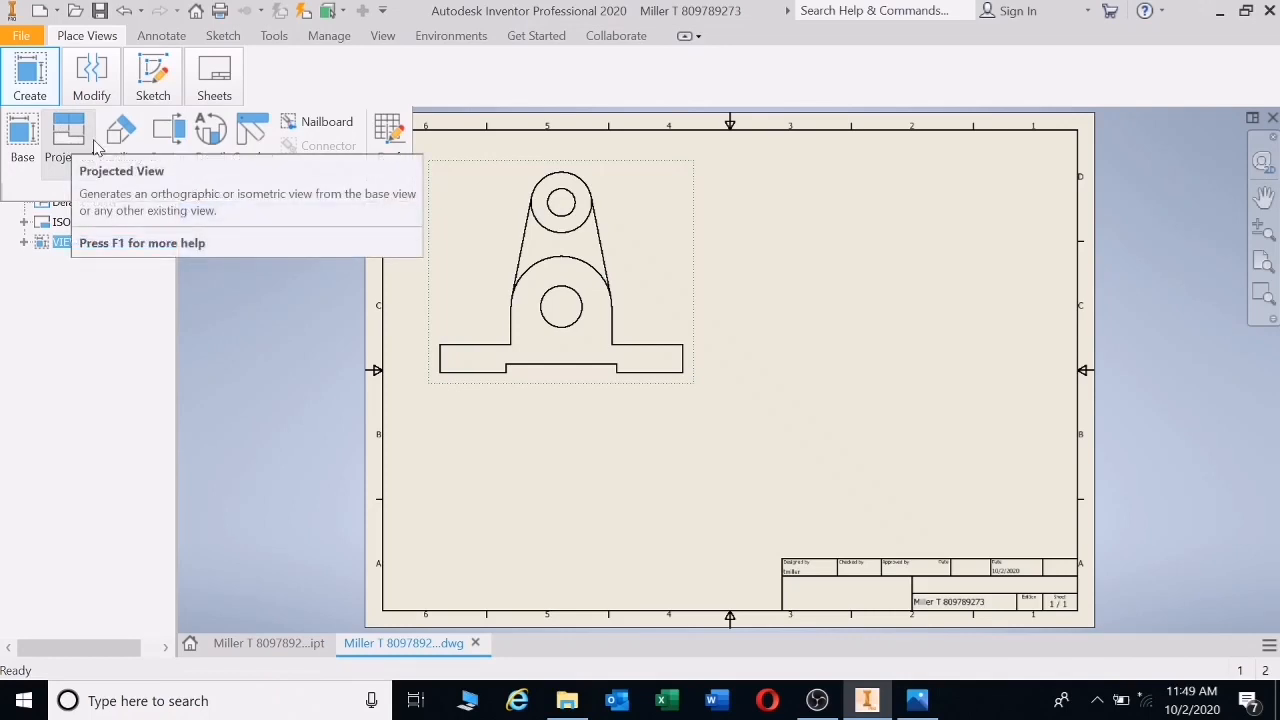
{"action": "mouse_move", "coordinate": [10, 92]}
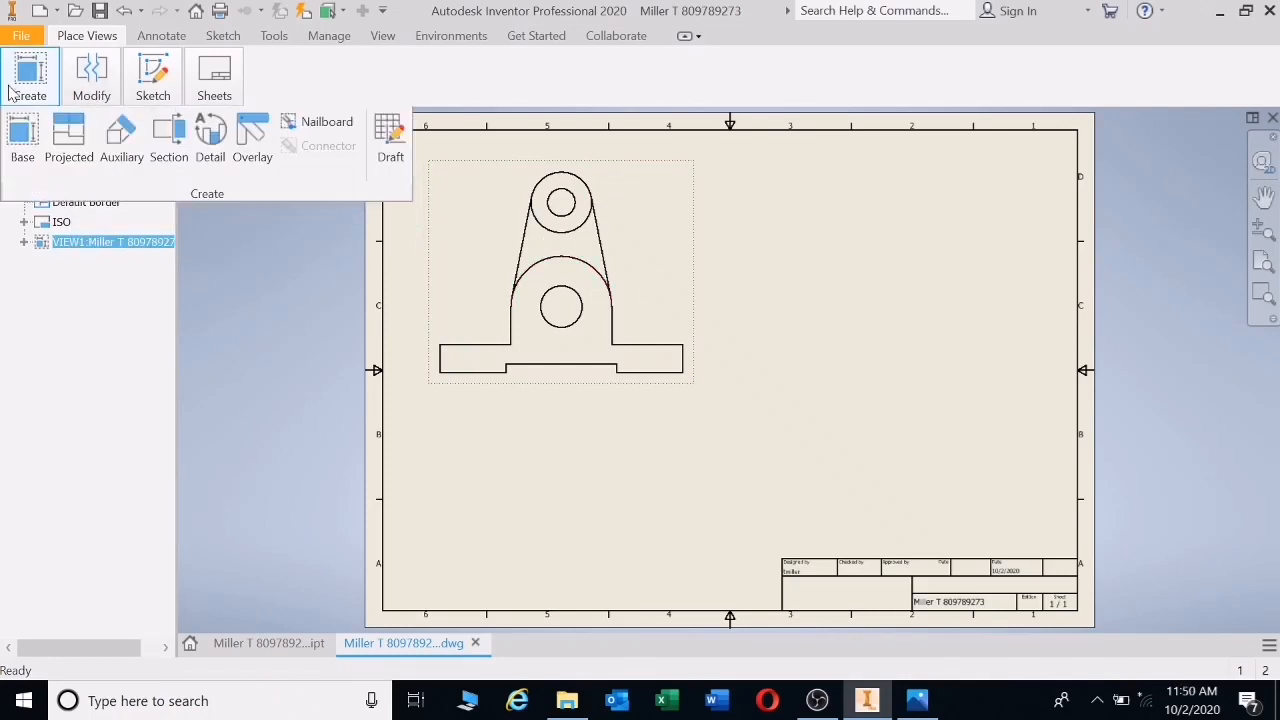
{"action": "left_click", "coordinate": [80, 162]}
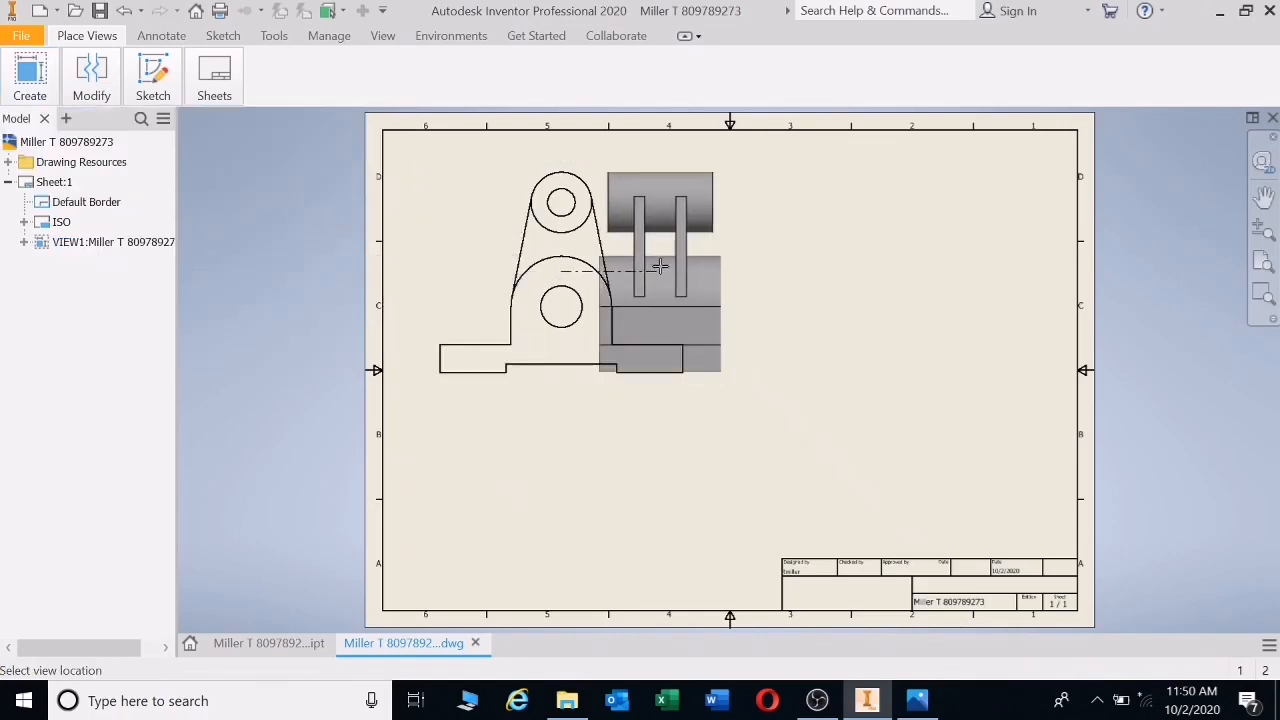
{"action": "left_click", "coordinate": [920, 289]}
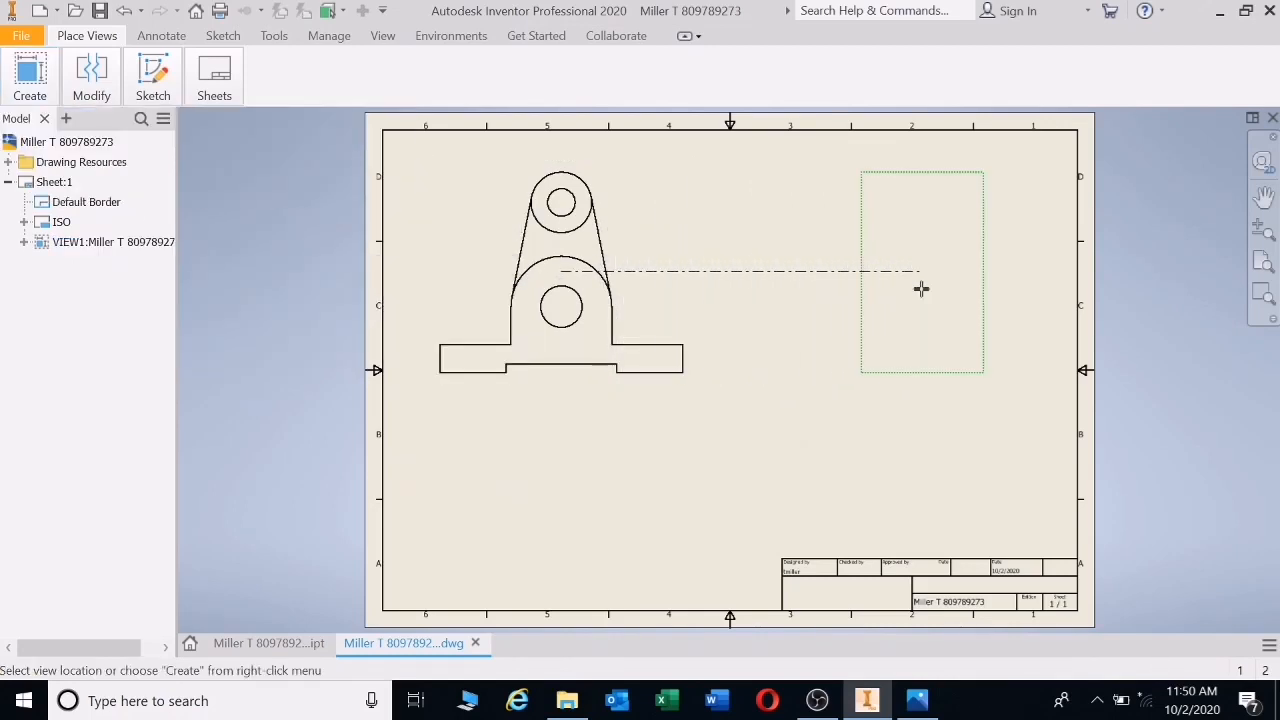
{"action": "right_click", "coordinate": [921, 289]}
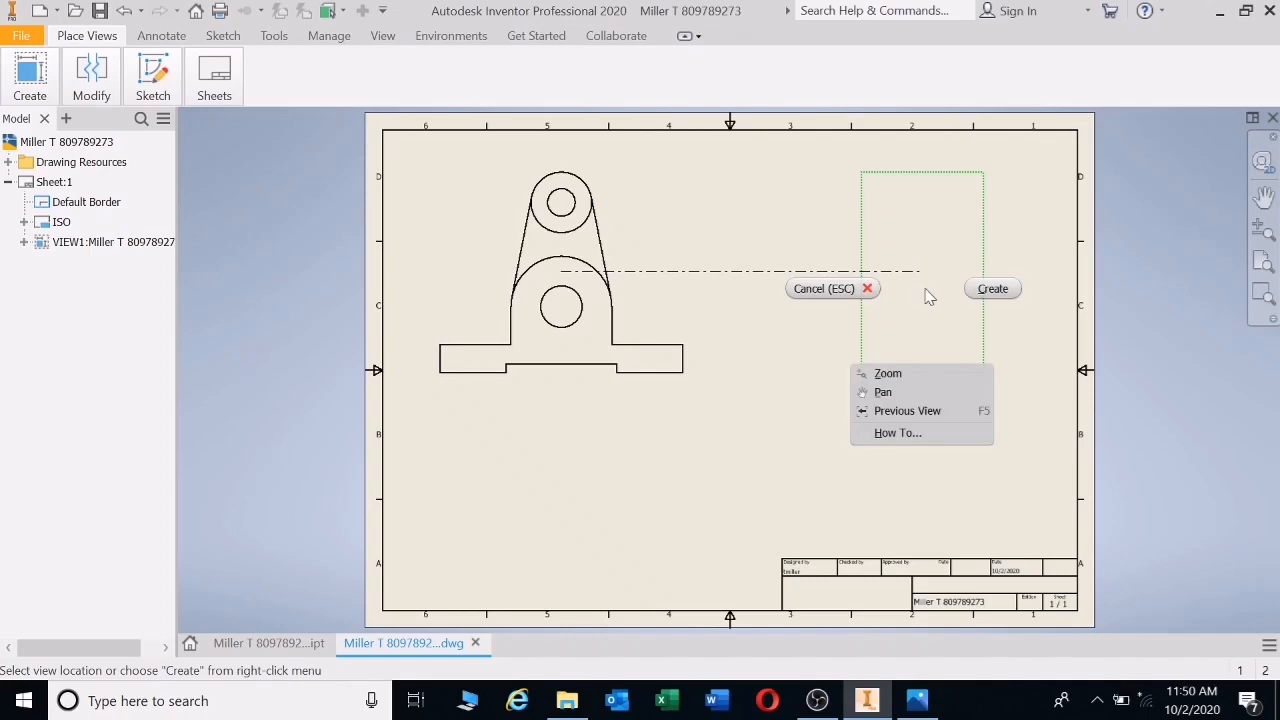
{"action": "left_click", "coordinate": [993, 289]}
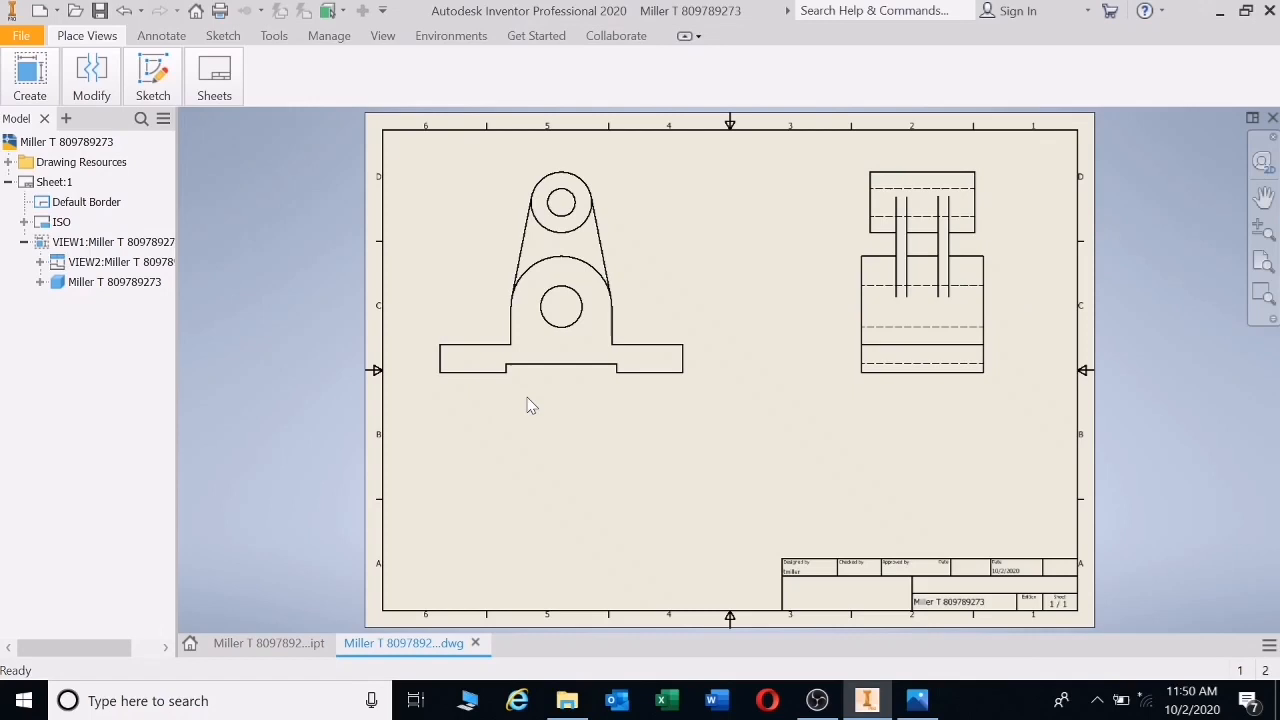
- Project top view VIEW3 directly below the front view VIEW1
{"action": "mouse_move", "coordinate": [30, 78]}
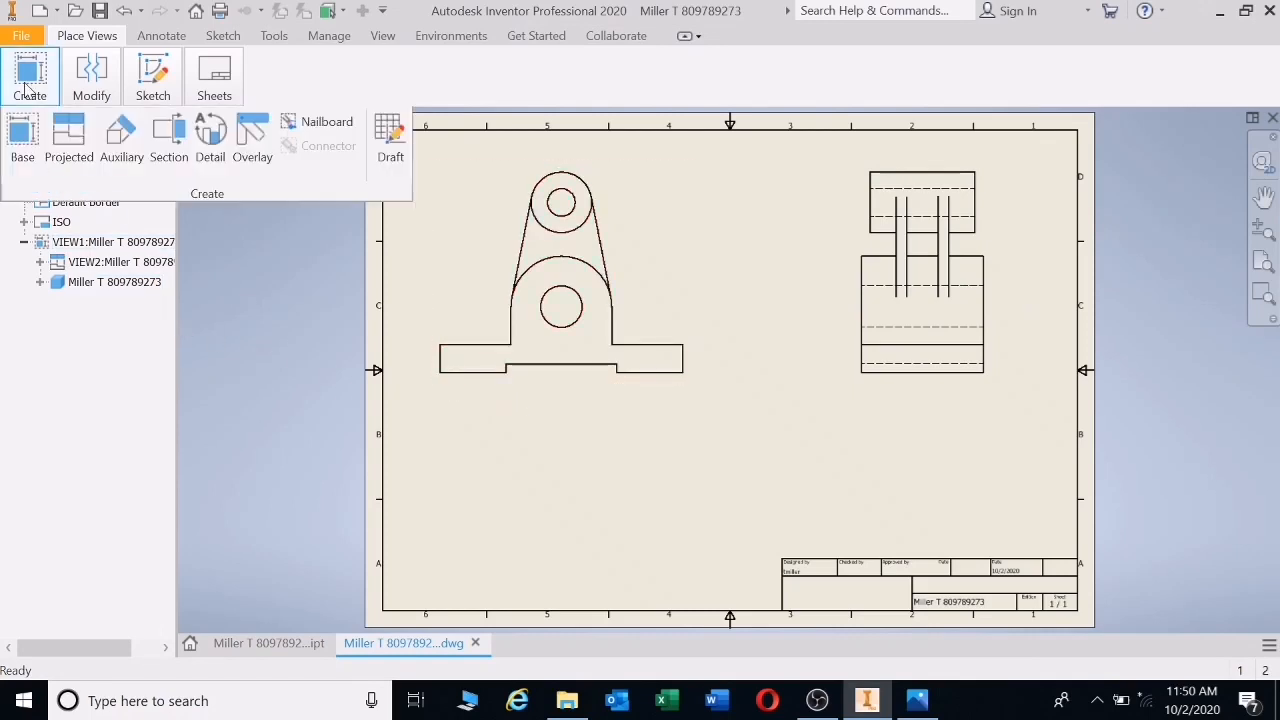
{"action": "left_click", "coordinate": [68, 143]}
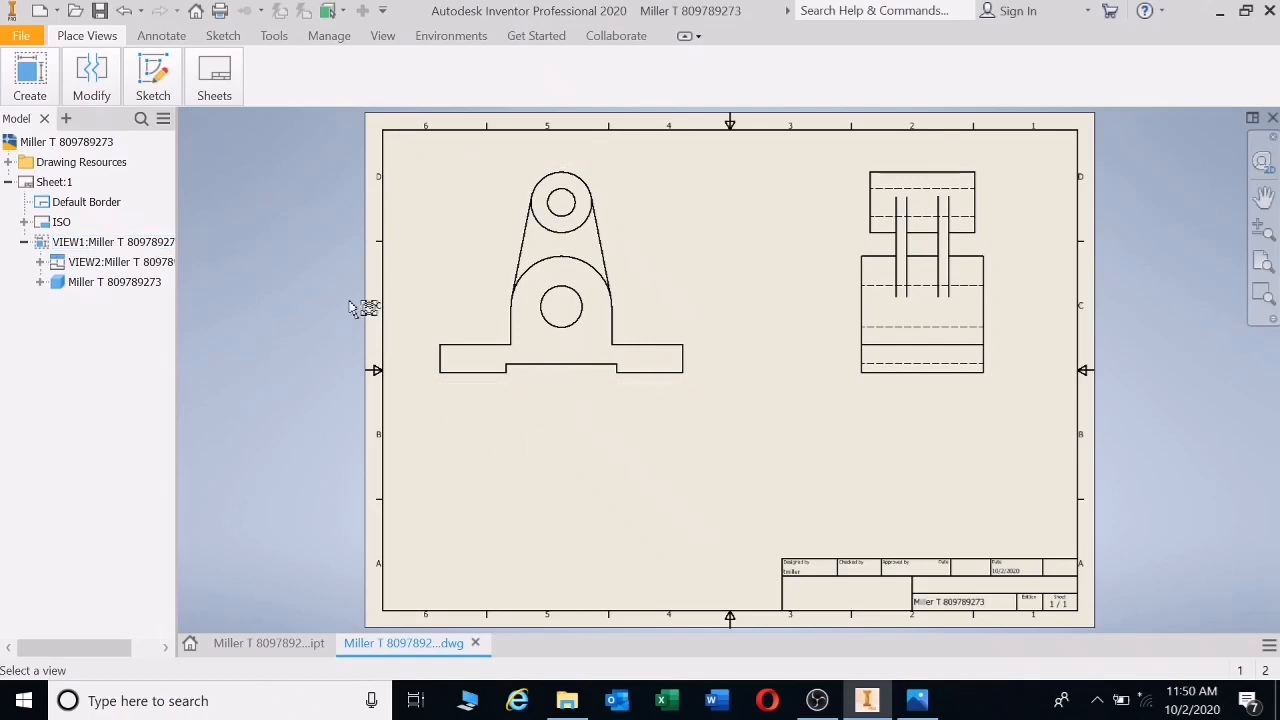
{"action": "left_click", "coordinate": [558, 375]}
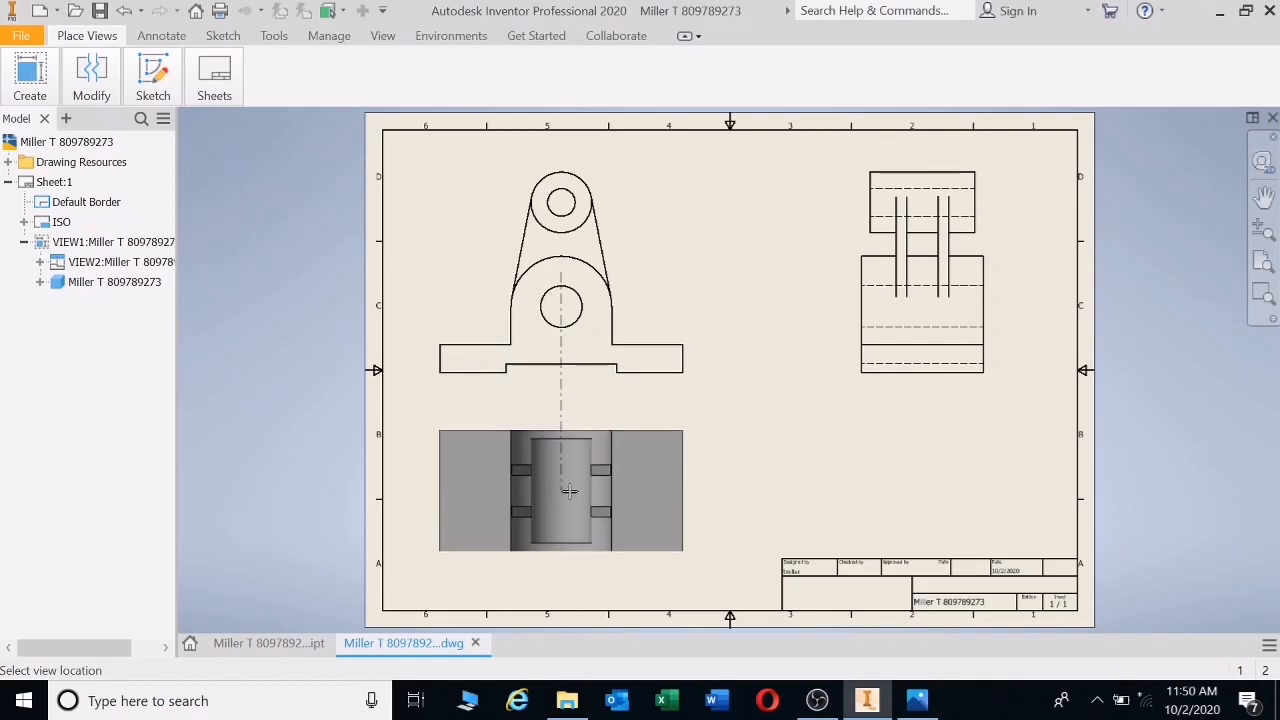
{"action": "left_click", "coordinate": [572, 481]}
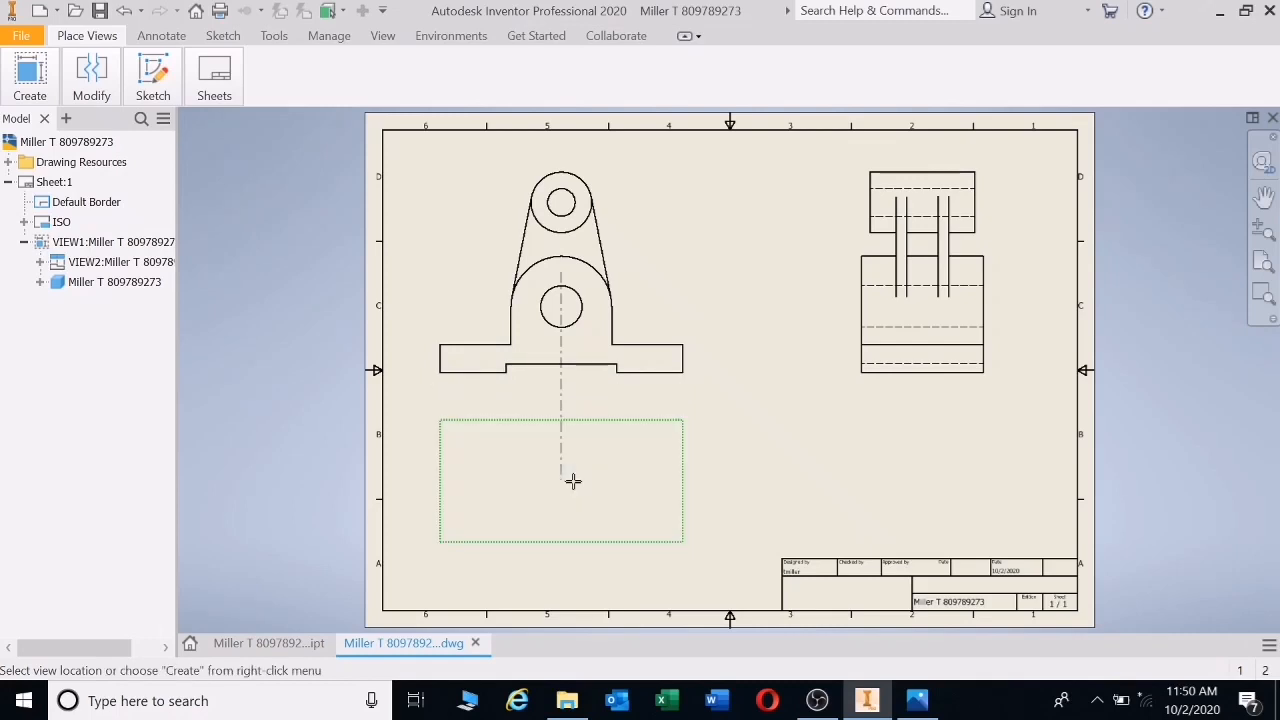
{"action": "right_click", "coordinate": [572, 481]}
{"action": "left_click", "coordinate": [645, 481]}
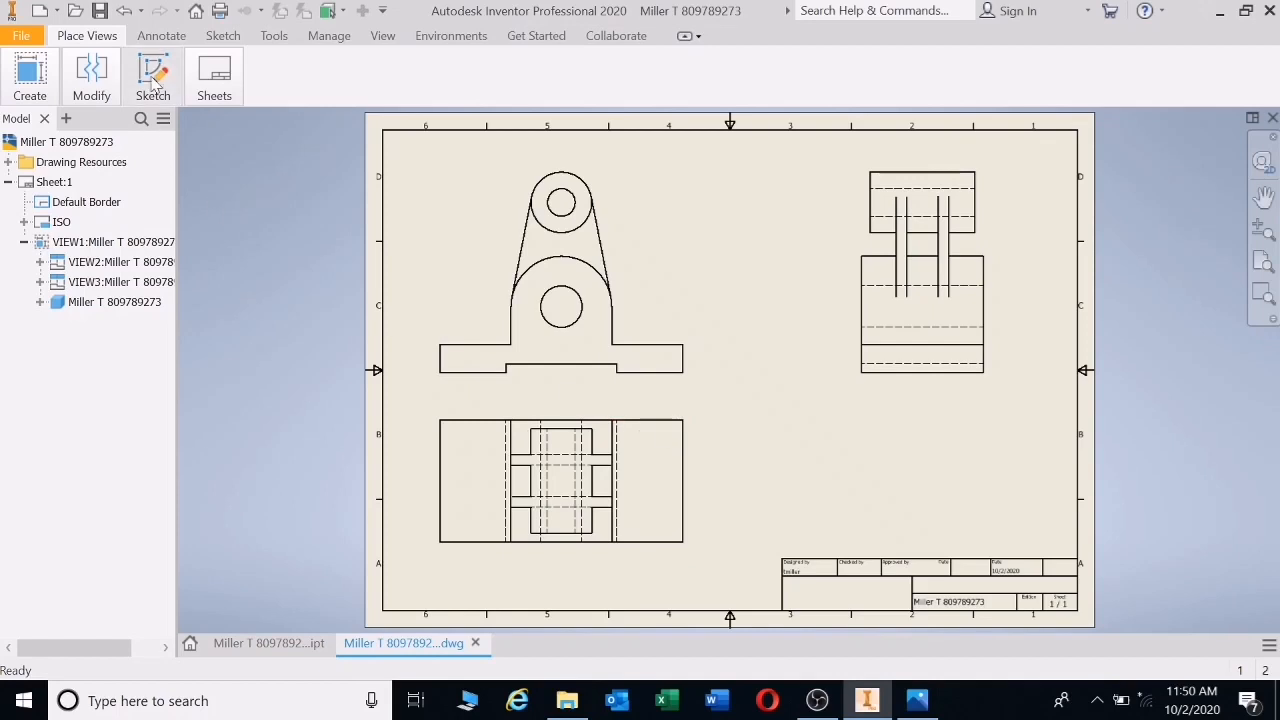
{"action": "left_click", "coordinate": [31, 93]}
{"action": "left_click", "coordinate": [69, 140]}
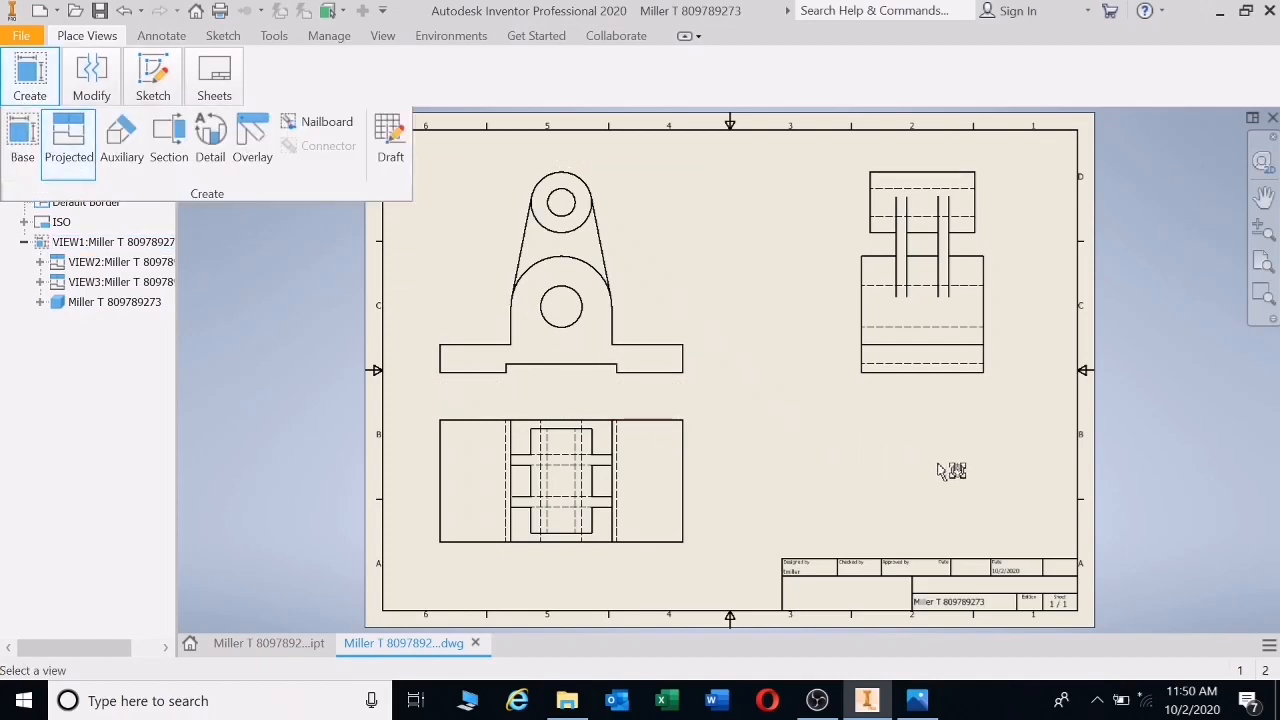
- Project an isometric view VIEW4 from the front view at the sheet's lower right
{"action": "left_click", "coordinate": [696, 387]}
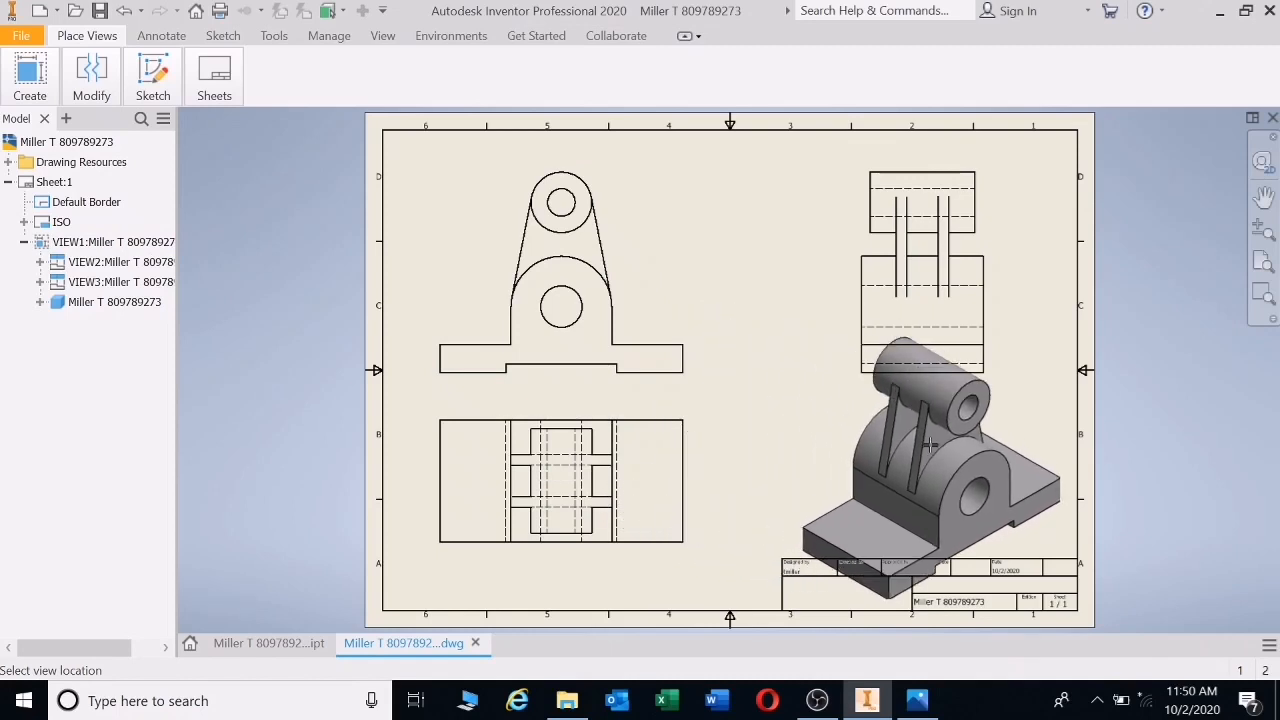
{"action": "left_click", "coordinate": [902, 422]}
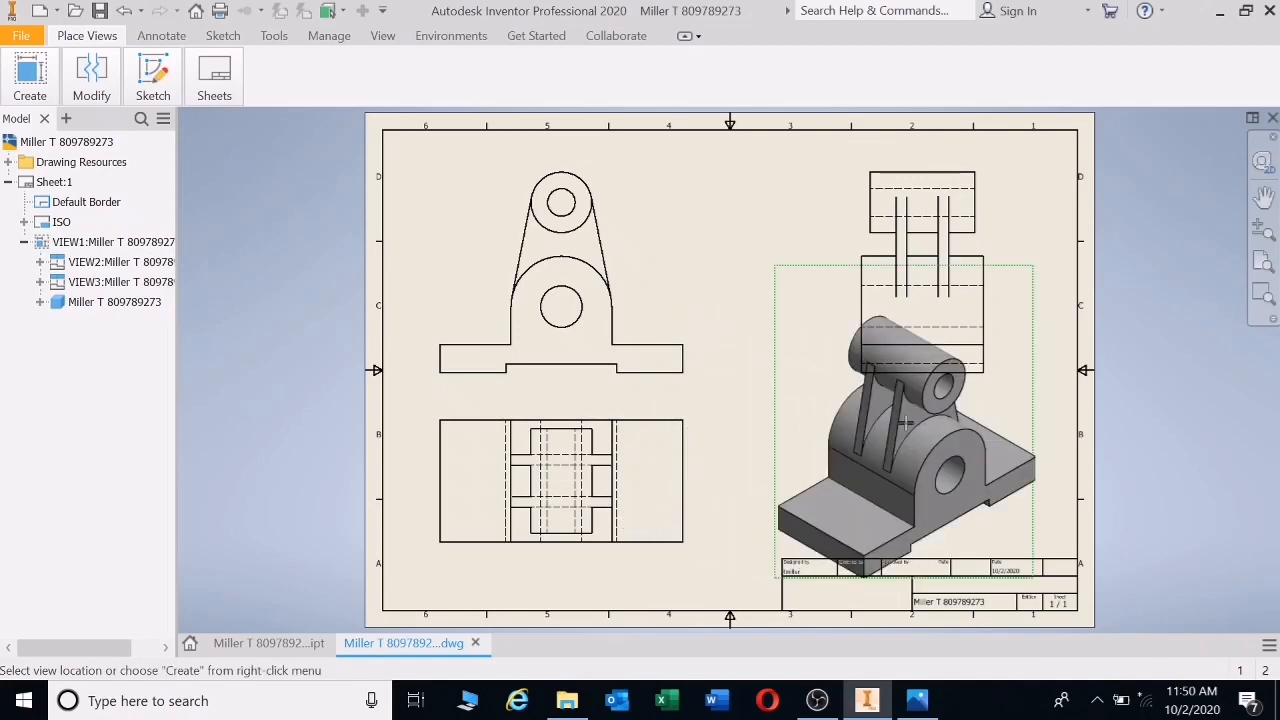
{"action": "right_click", "coordinate": [910, 430]}
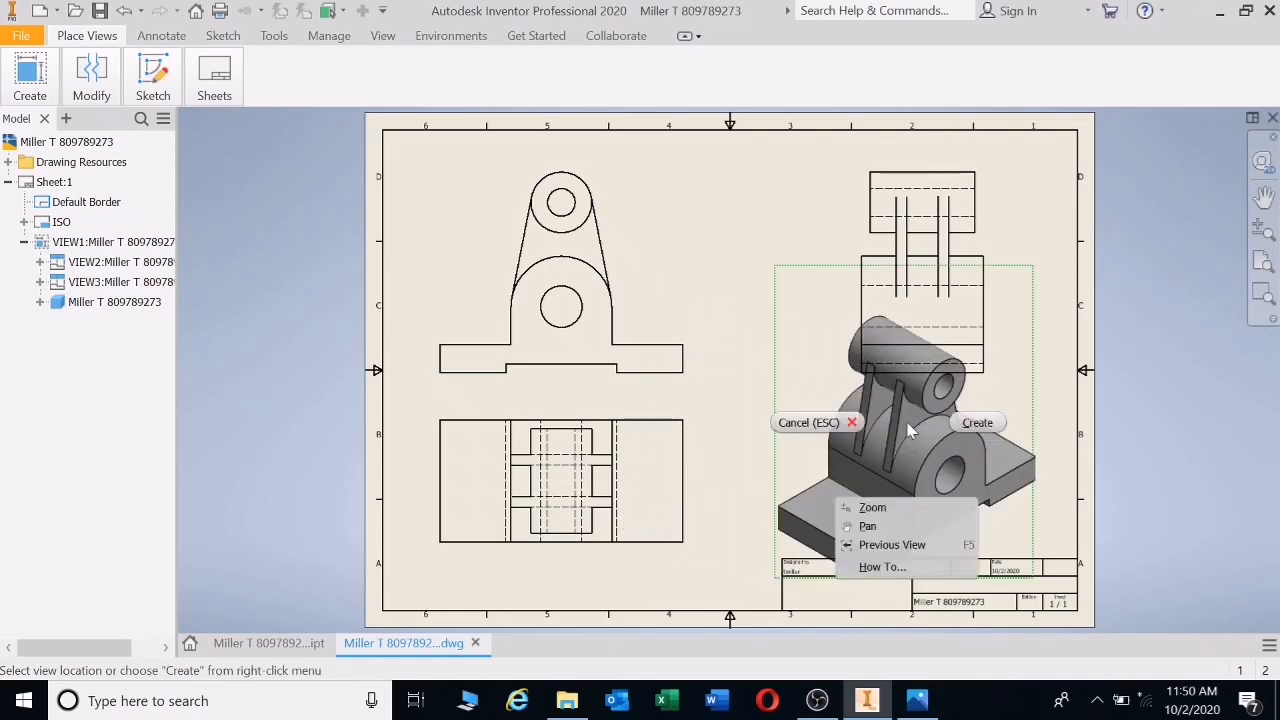
{"action": "left_click", "coordinate": [976, 424]}
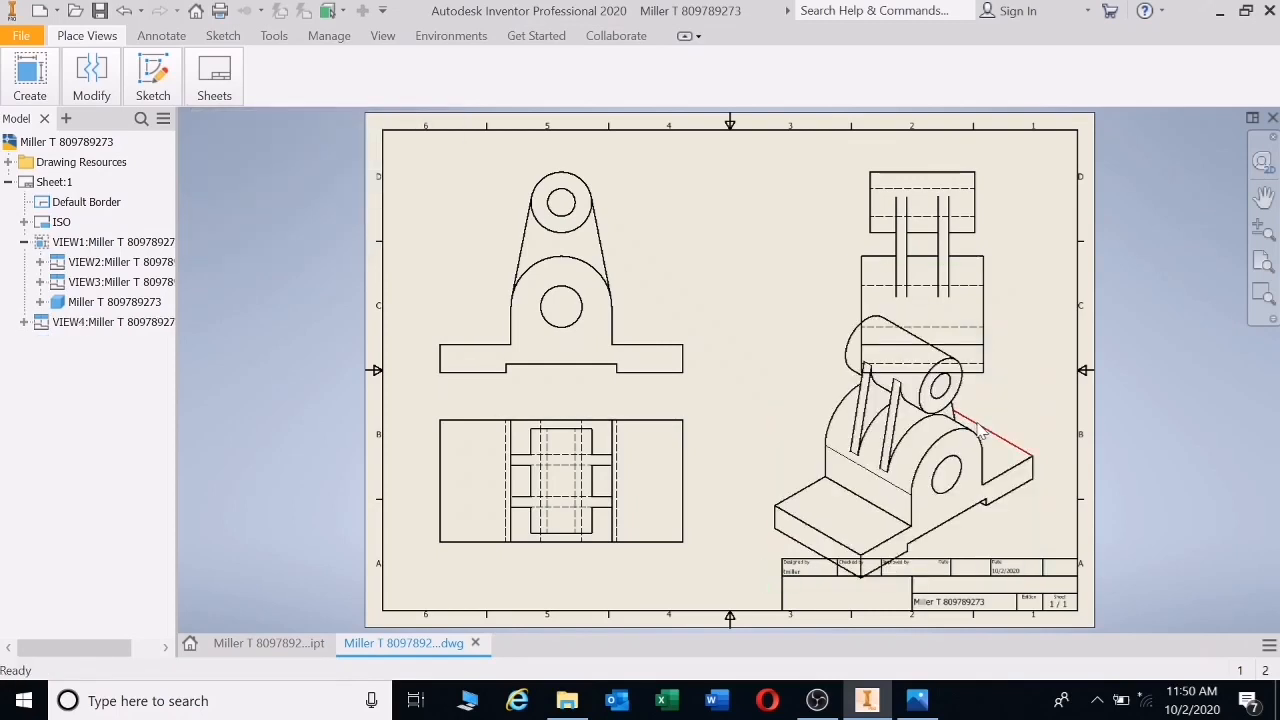
- Set VIEW4's scale to 1:2 and shift the side view slightly left
{"action": "double_click", "coordinate": [1045, 423]}
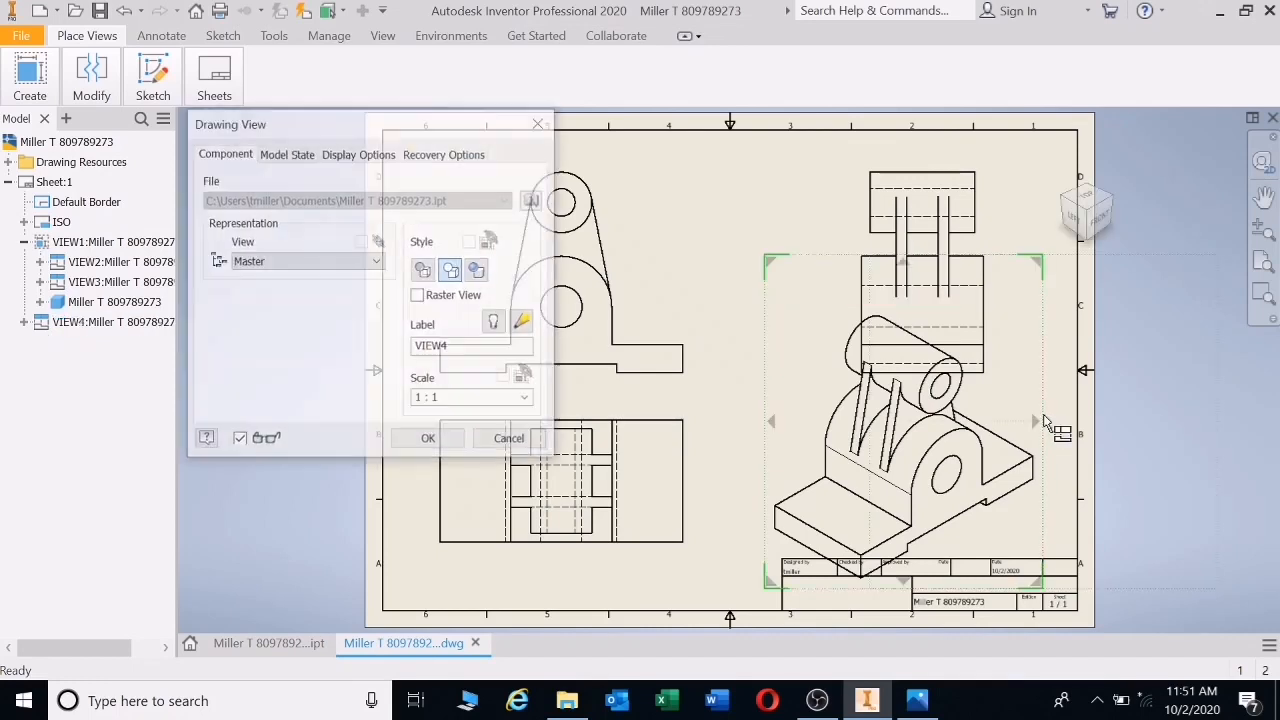
{"action": "left_click", "coordinate": [445, 399]}
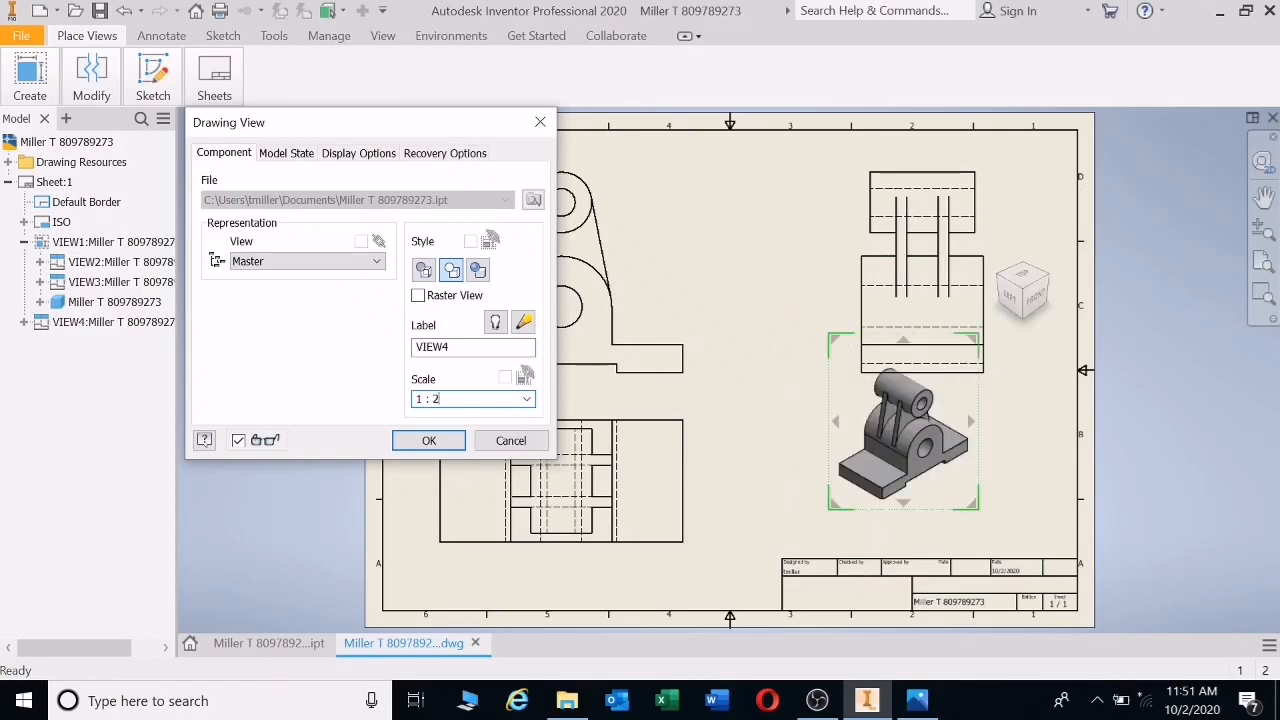
{"action": "left_click", "coordinate": [510, 441]}
{"action": "left_click_drag", "start_coordinate": [852, 258], "coordinate": [952, 262]}
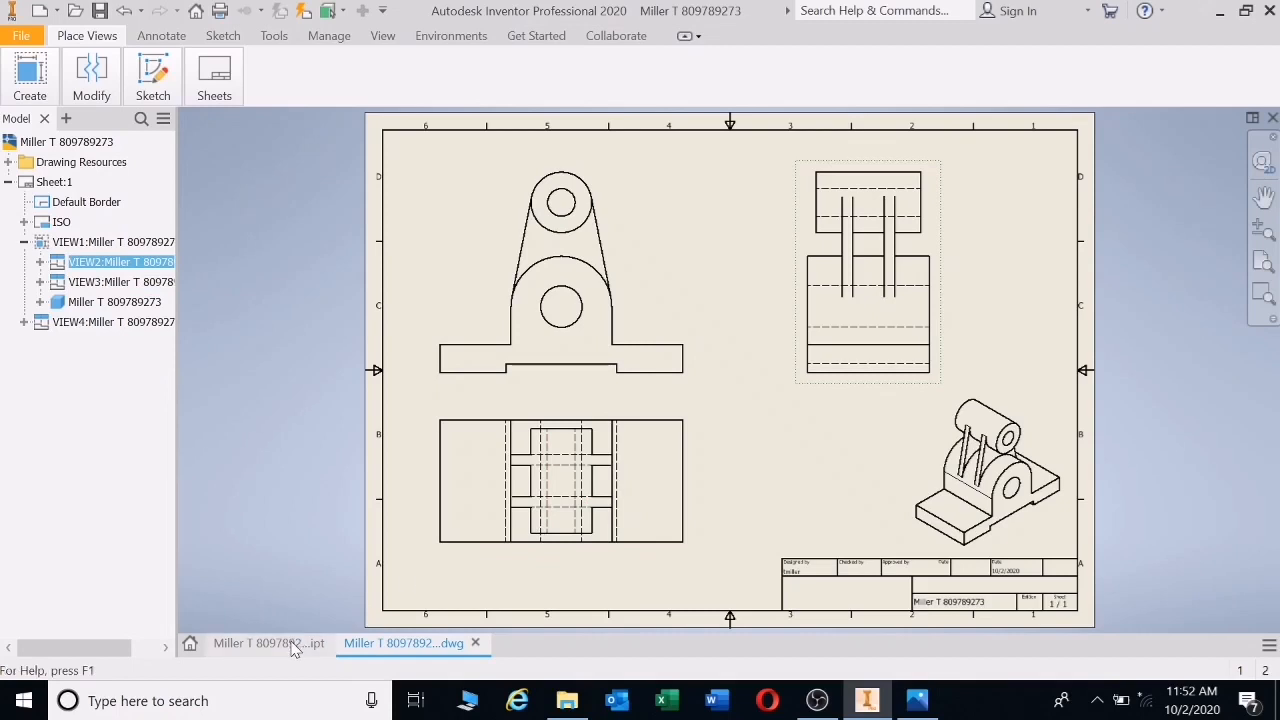
- Round the two edges where the upright meets the base with a 5 mm fillet
{"action": "mouse_move", "coordinate": [296, 655]}
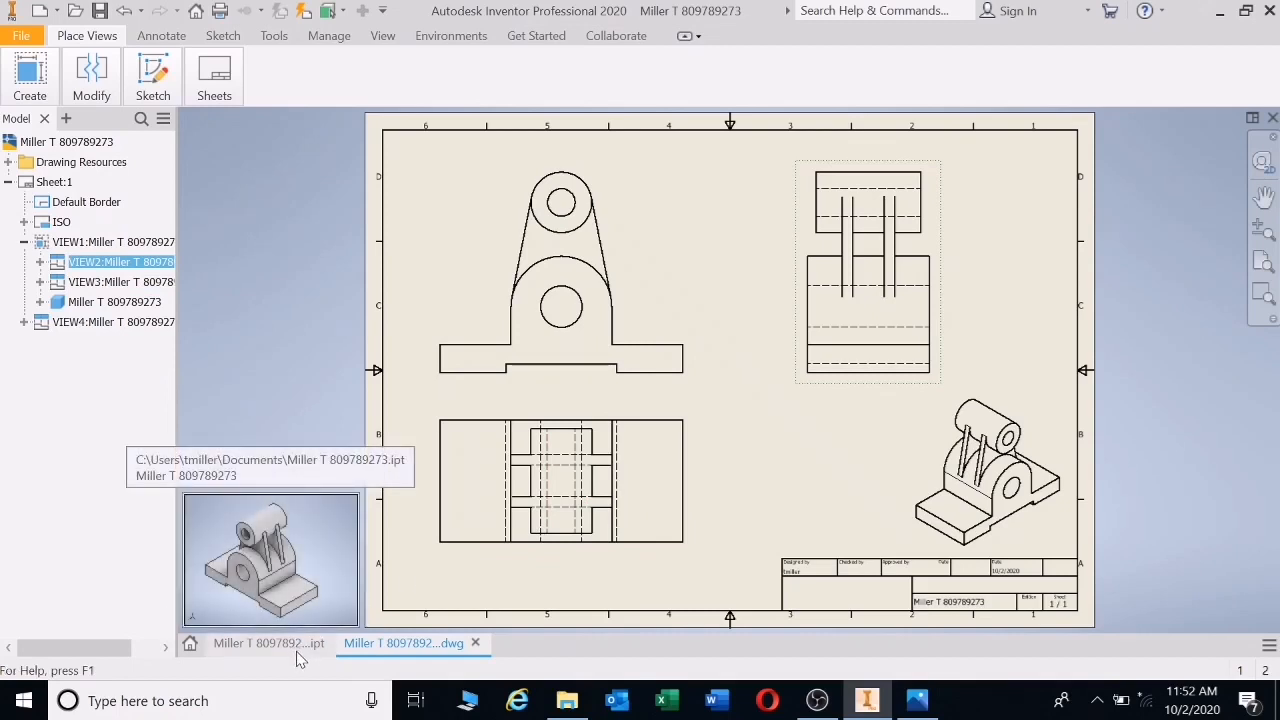
{"action": "left_click", "coordinate": [309, 651]}
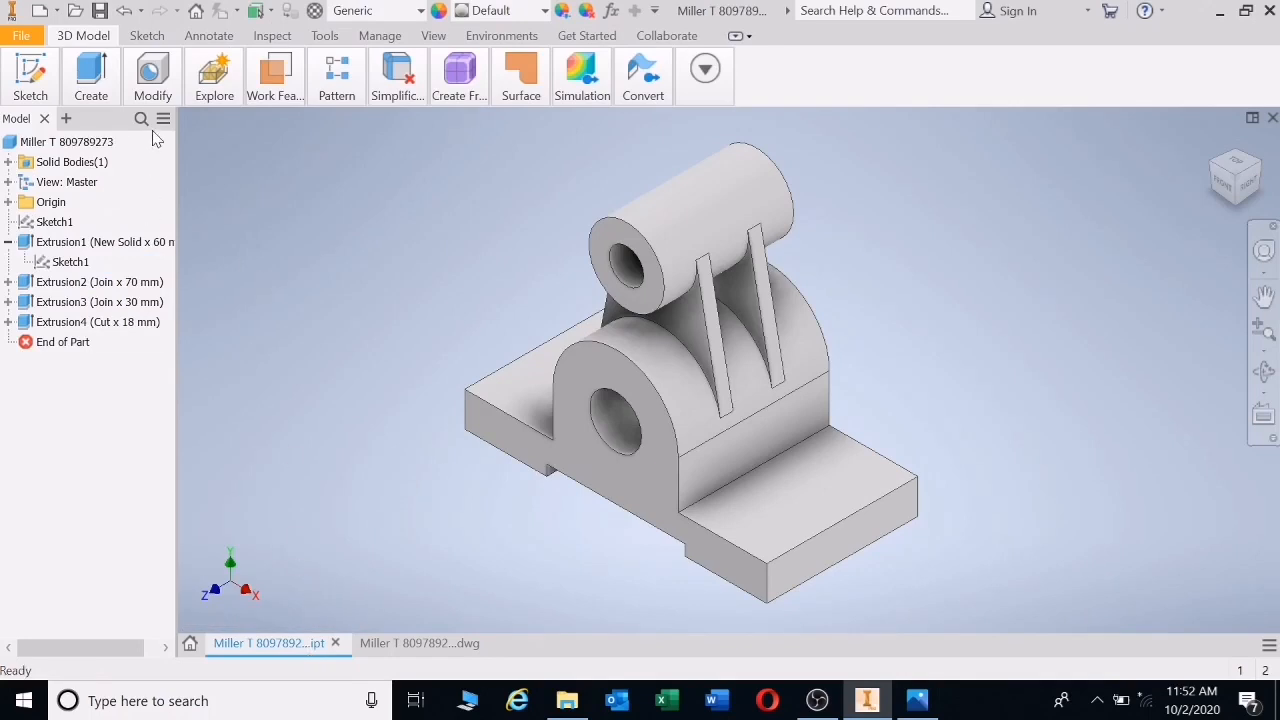
{"action": "left_click", "coordinate": [153, 78]}
{"action": "left_click", "coordinate": [182, 134]}
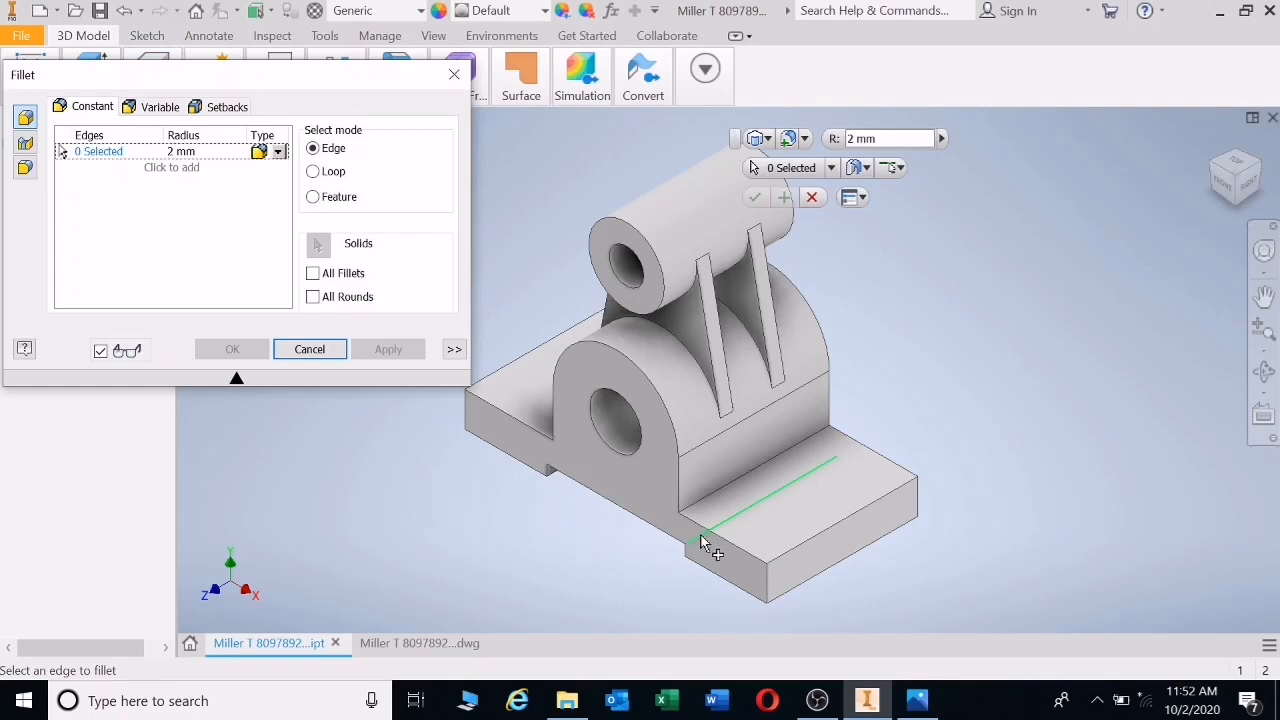
{"action": "left_click", "coordinate": [197, 152]}
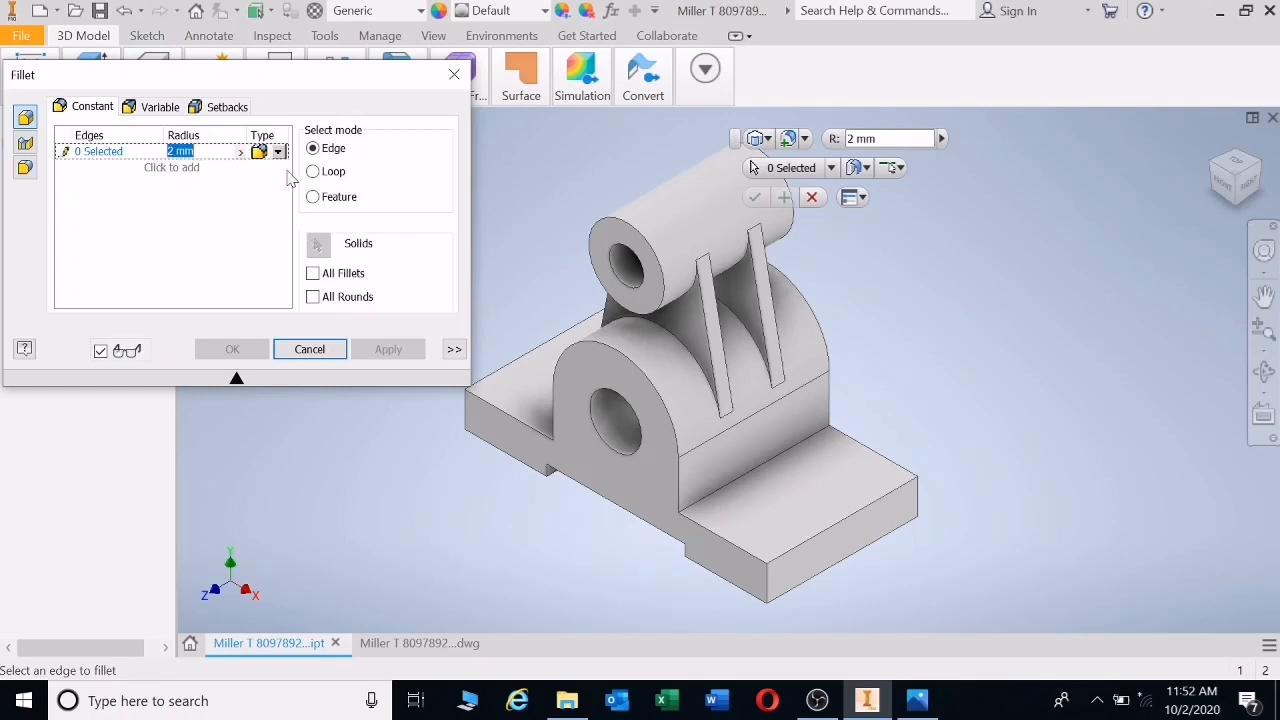
{"action": "type", "text": "5"}
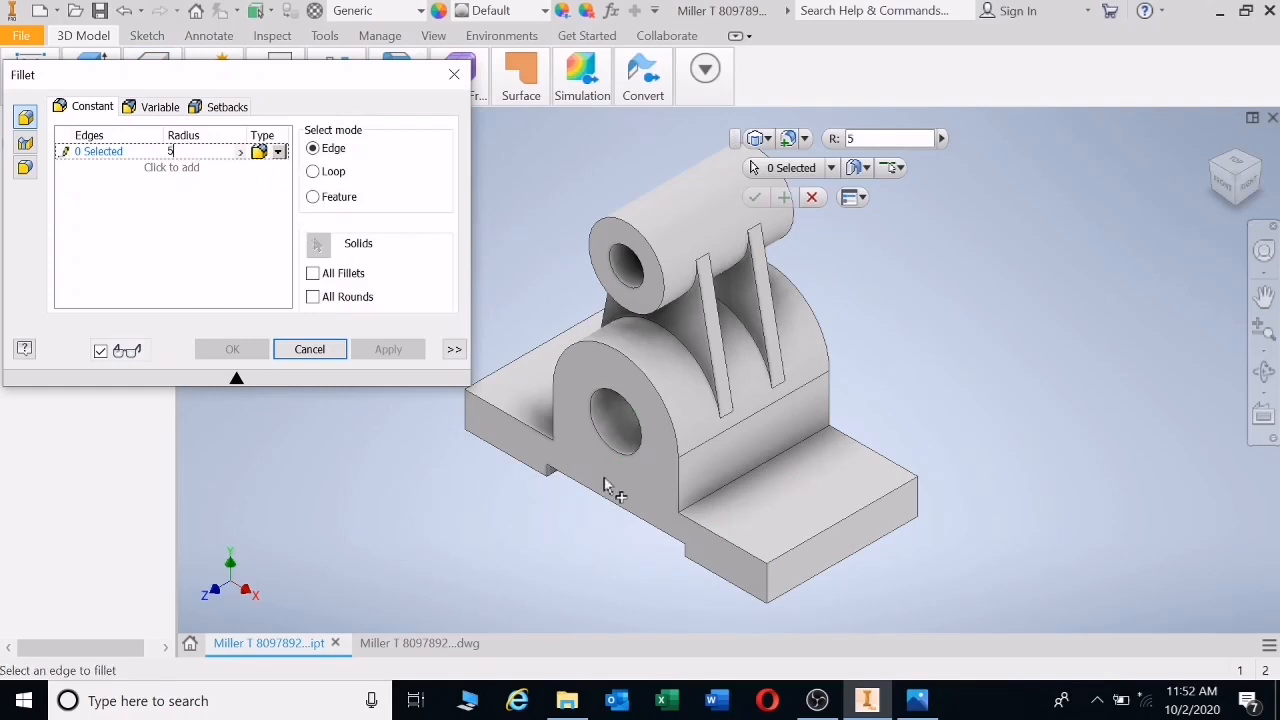
{"action": "left_click", "coordinate": [699, 537]}
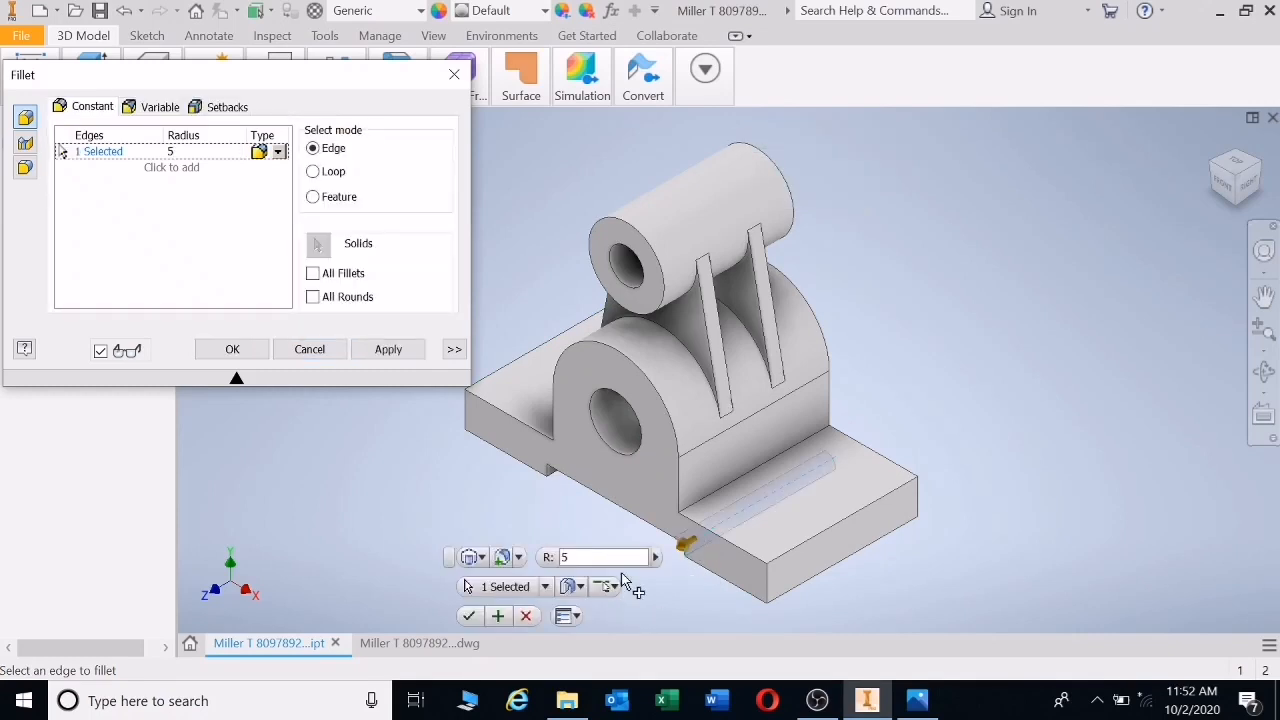
{"action": "left_click", "coordinate": [557, 468]}
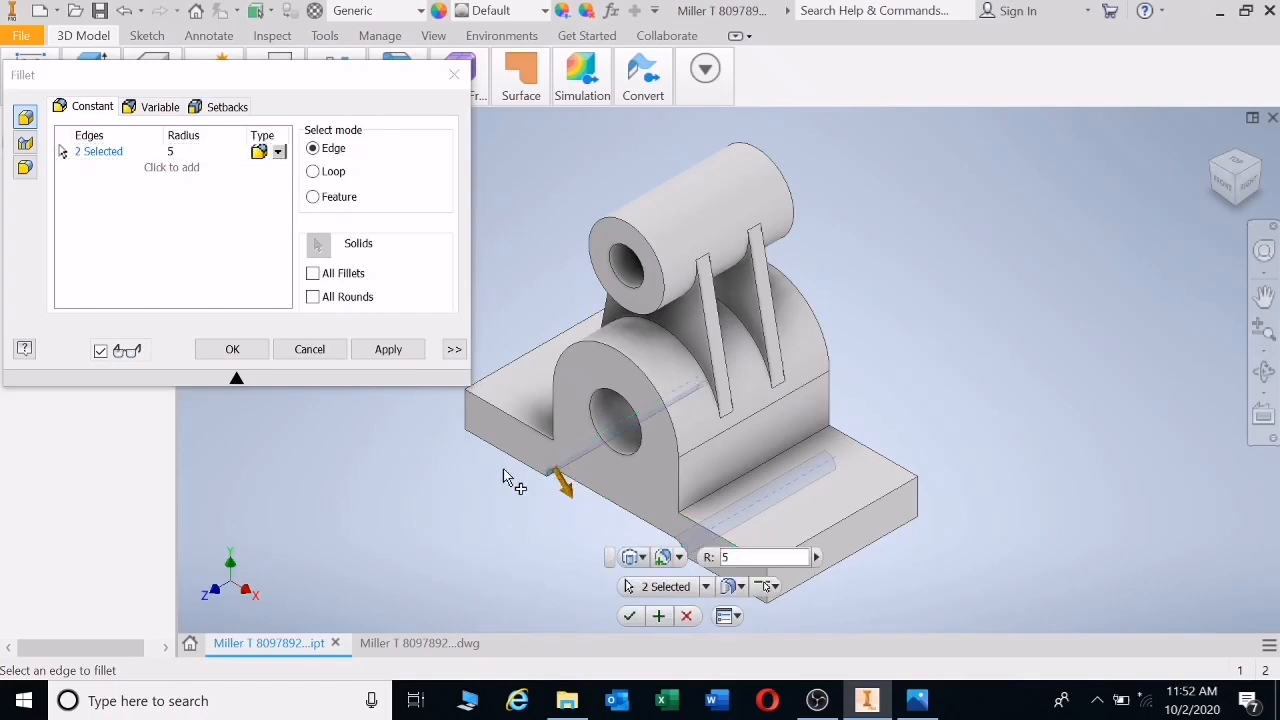
{"action": "left_click", "coordinate": [384, 349]}
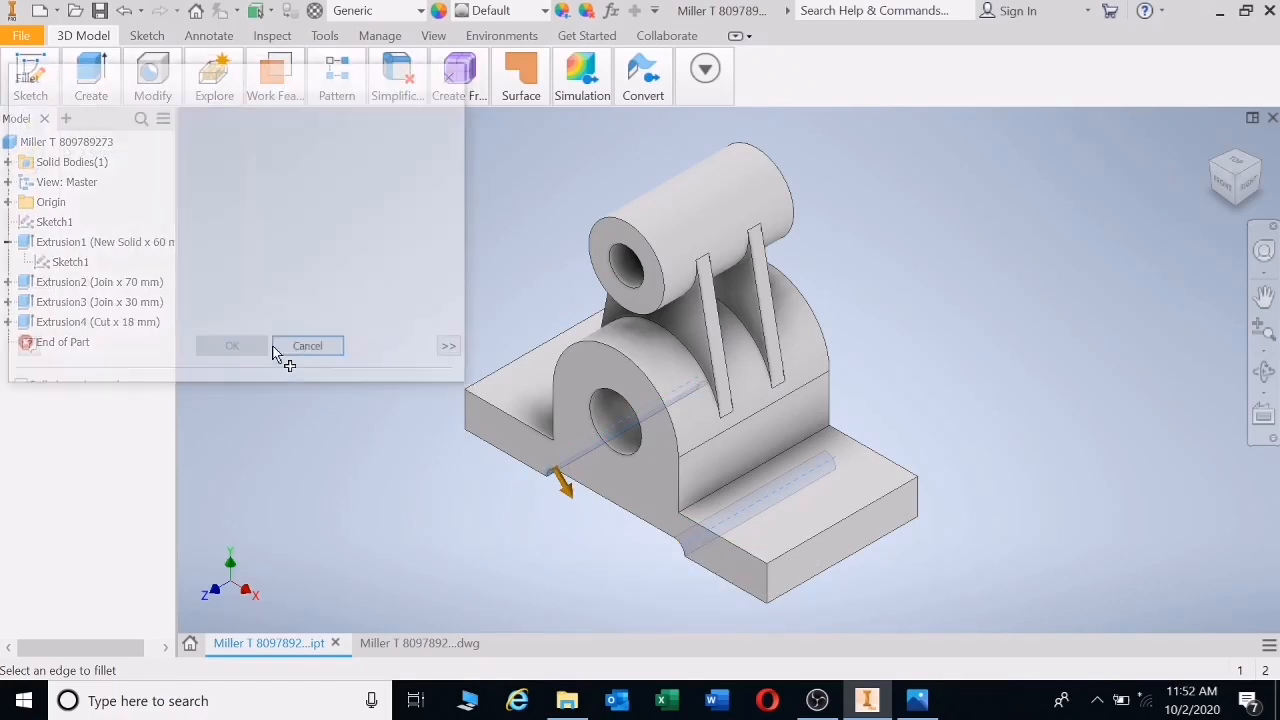
{"action": "left_click", "coordinate": [314, 349]}
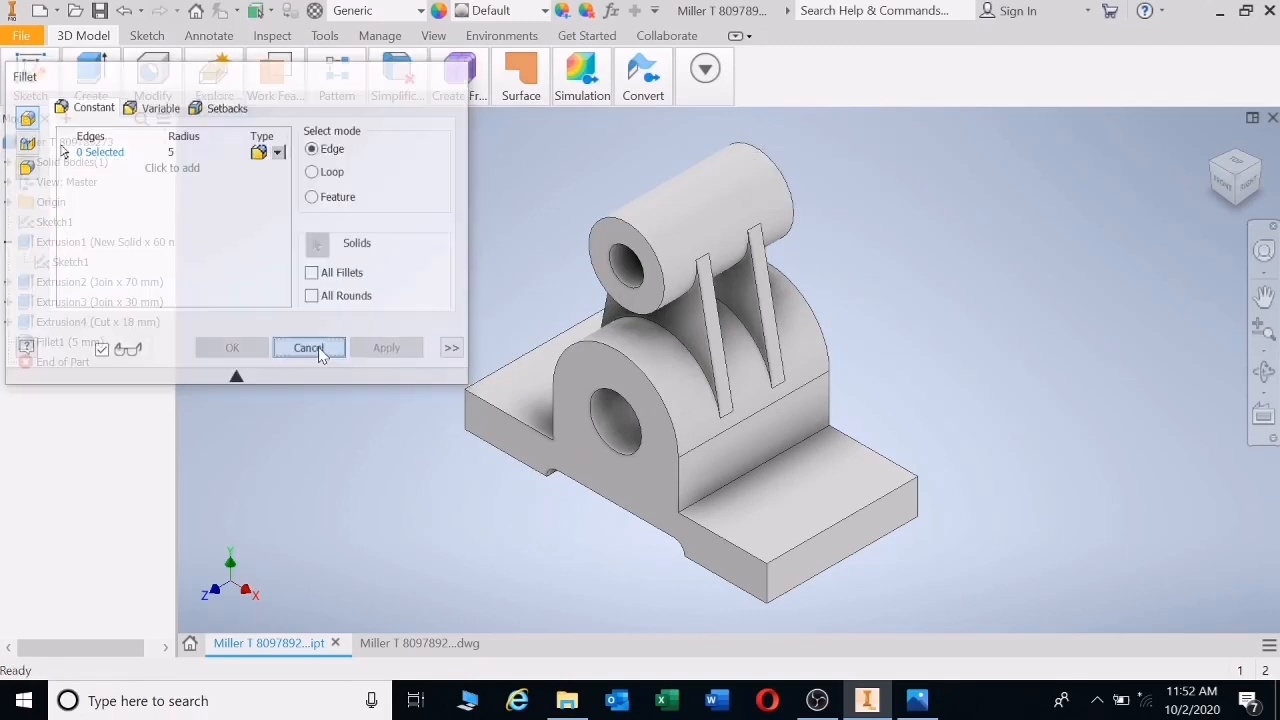
{"action": "left_click", "coordinate": [428, 648]}
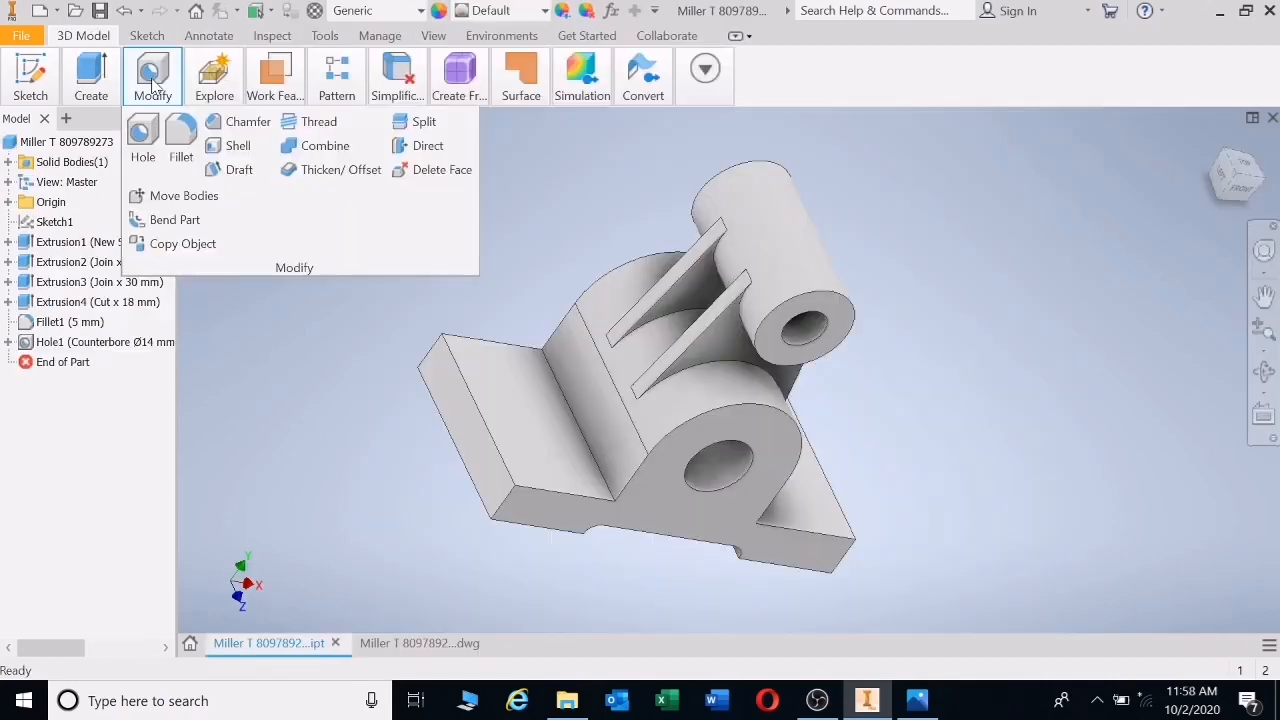
- Start a Simple_Counterbore_10 mm hole on the base foot face
{"action": "left_click", "coordinate": [142, 130]}
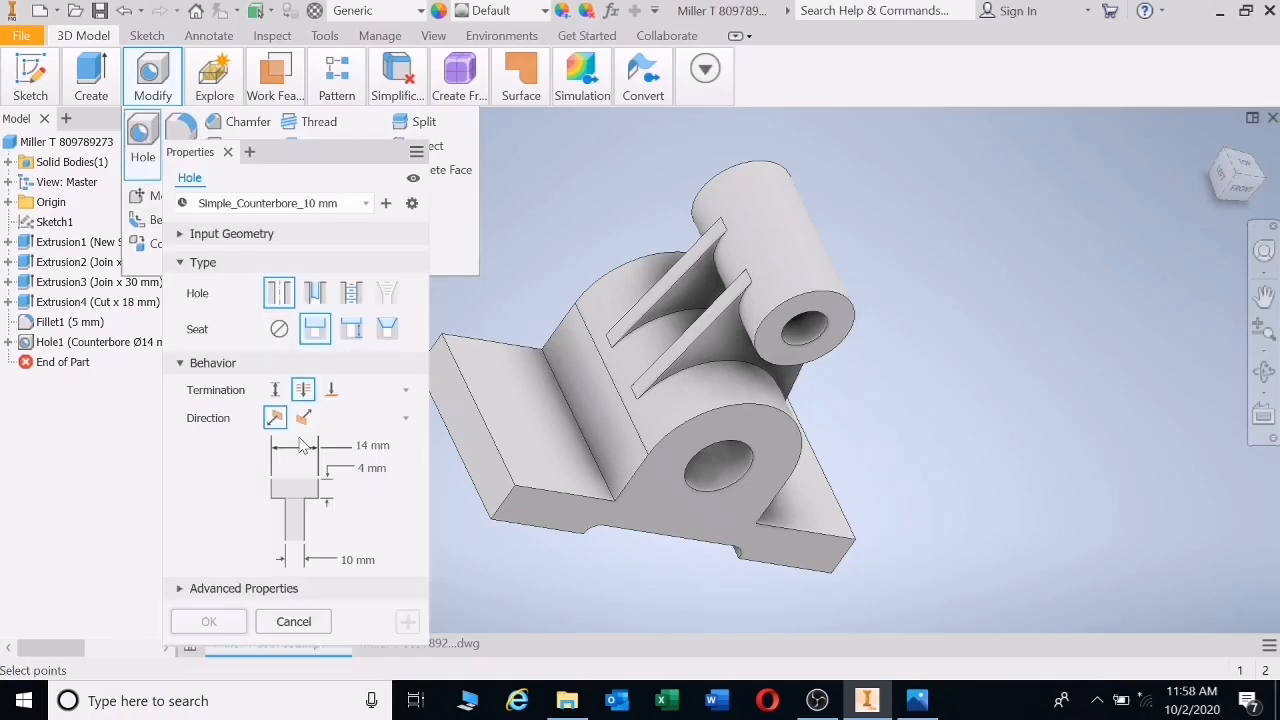
{"action": "left_click", "coordinate": [520, 407]}
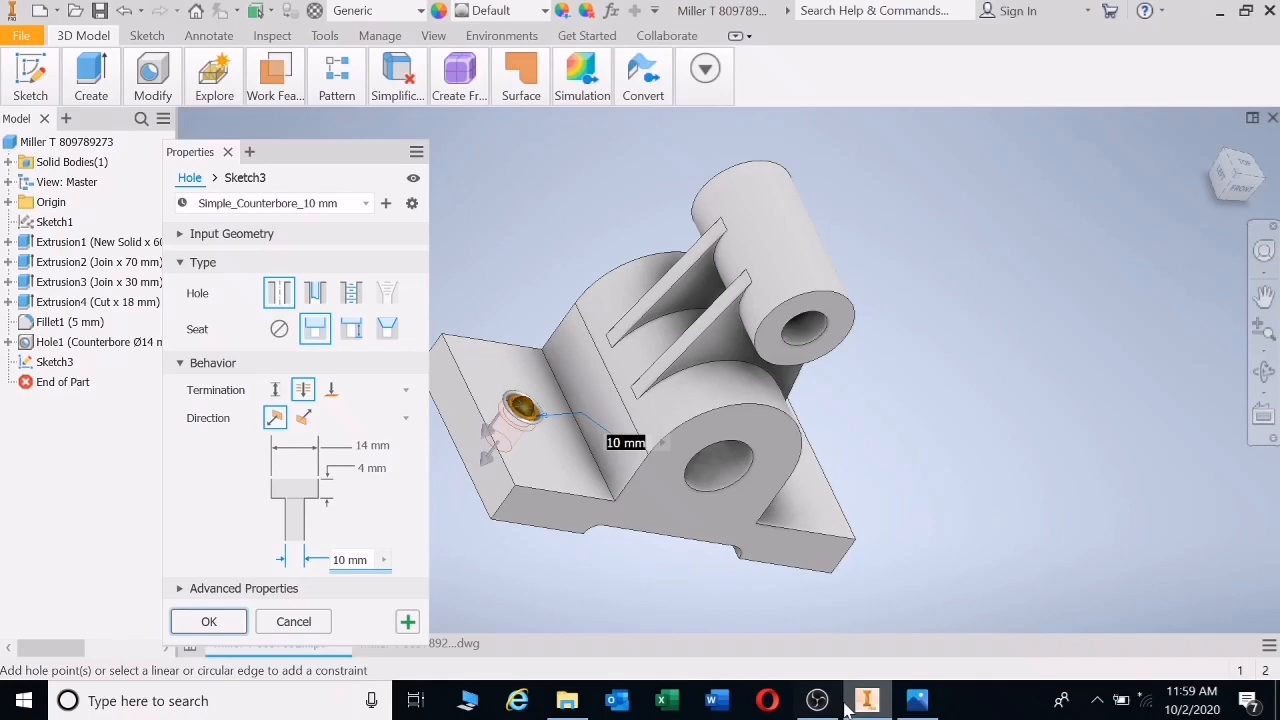
{"action": "left_click", "coordinate": [917, 700]}
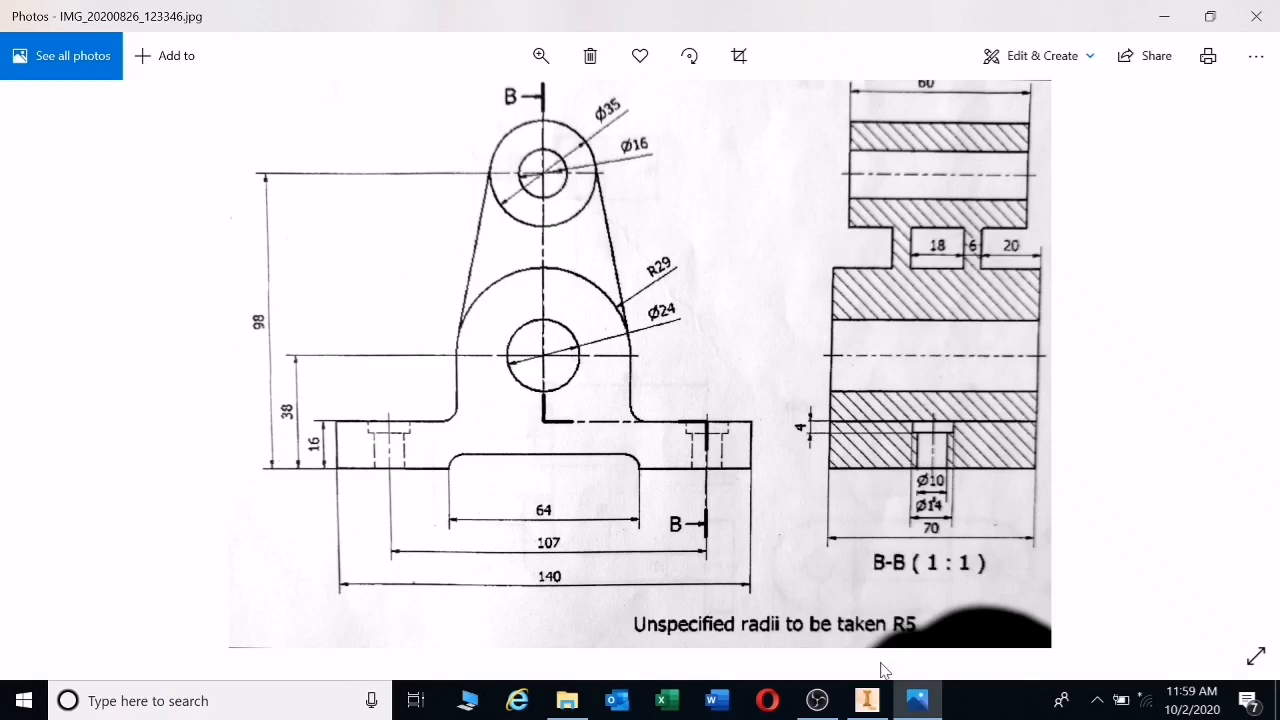
{"action": "left_click", "coordinate": [867, 700]}
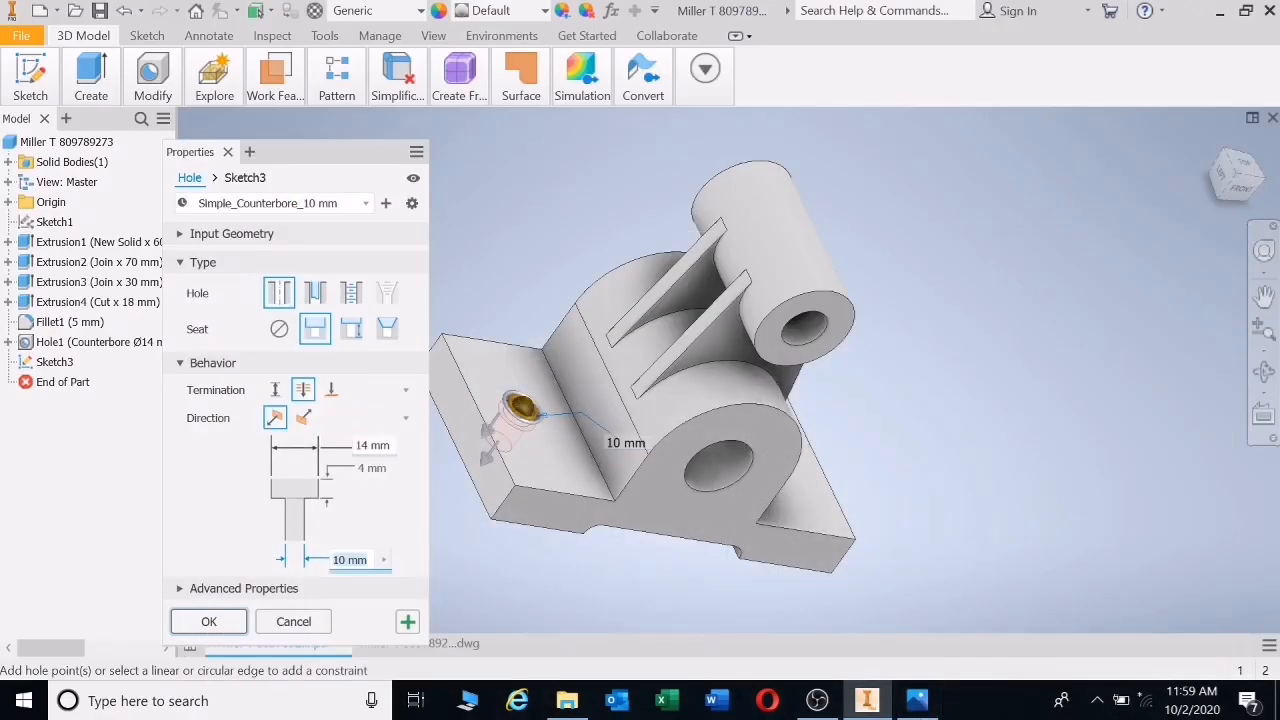
- Review the counterbore diameter and depth values, then cancel the first placement
{"action": "left_click", "coordinate": [372, 445]}
{"action": "left_click", "coordinate": [363, 468]}
{"action": "left_click", "coordinate": [362, 560]}
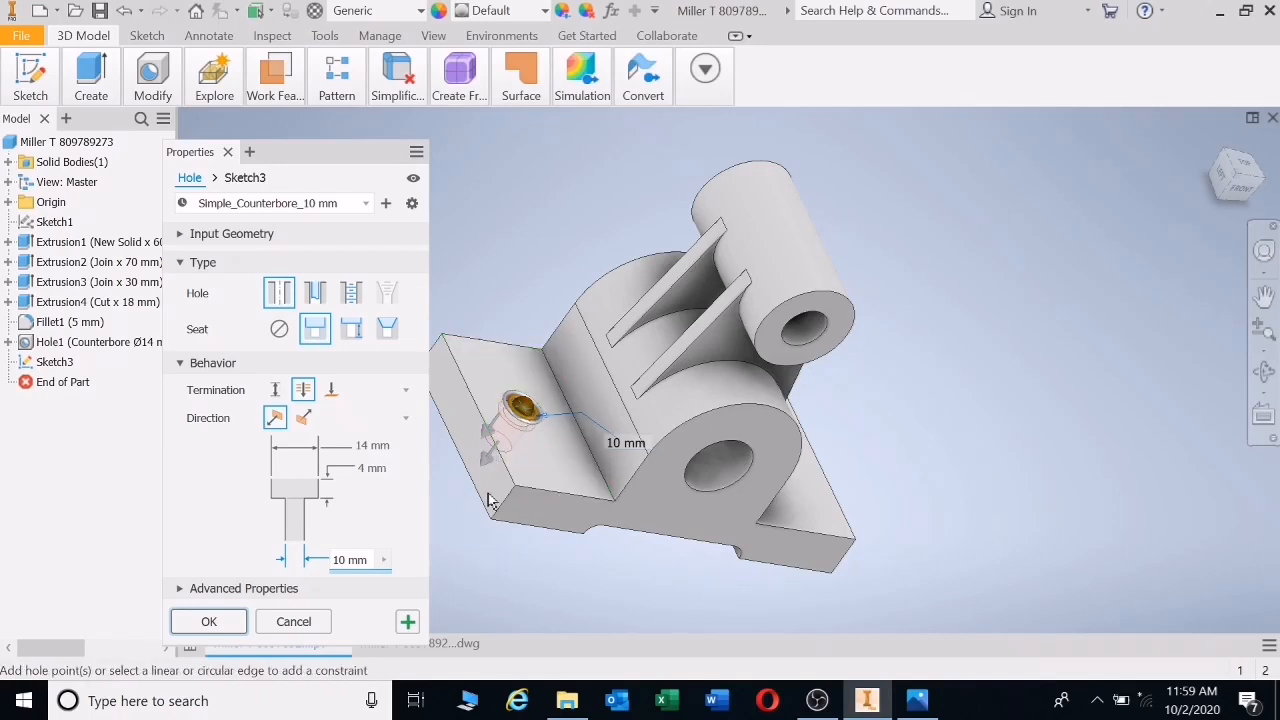
{"action": "left_click", "coordinate": [479, 416]}
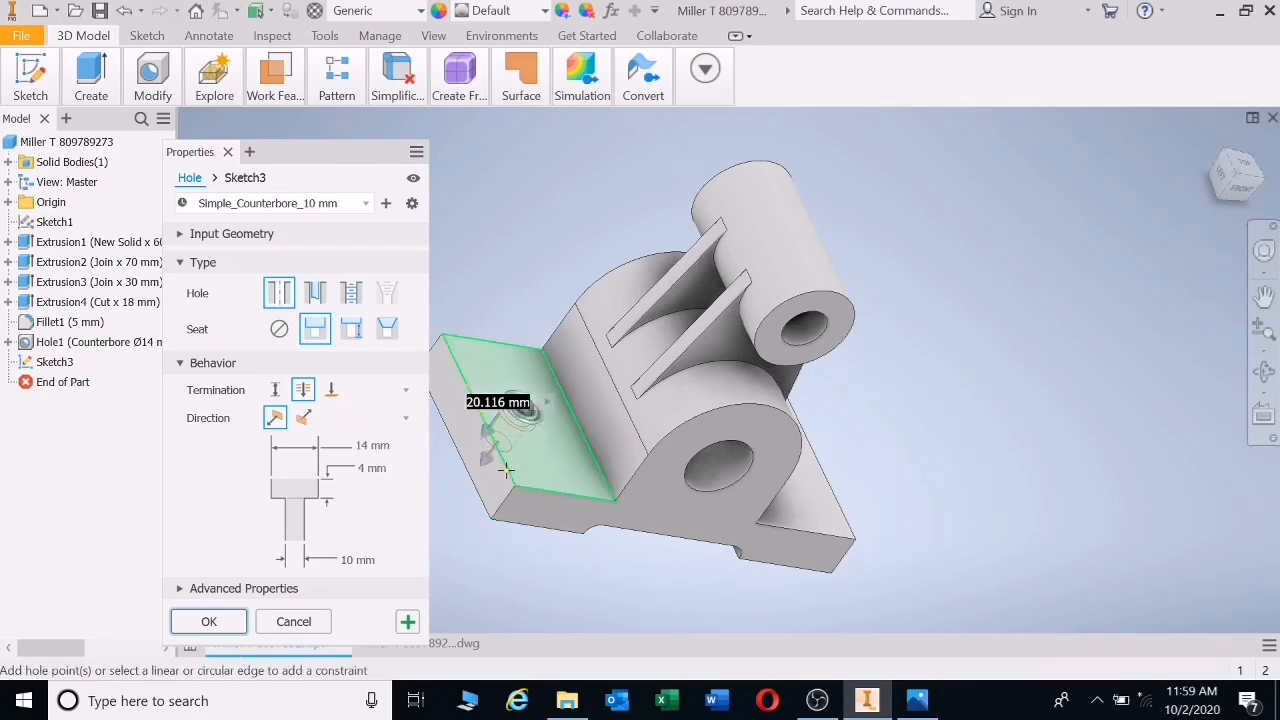
{"action": "key", "text": "Escape"}
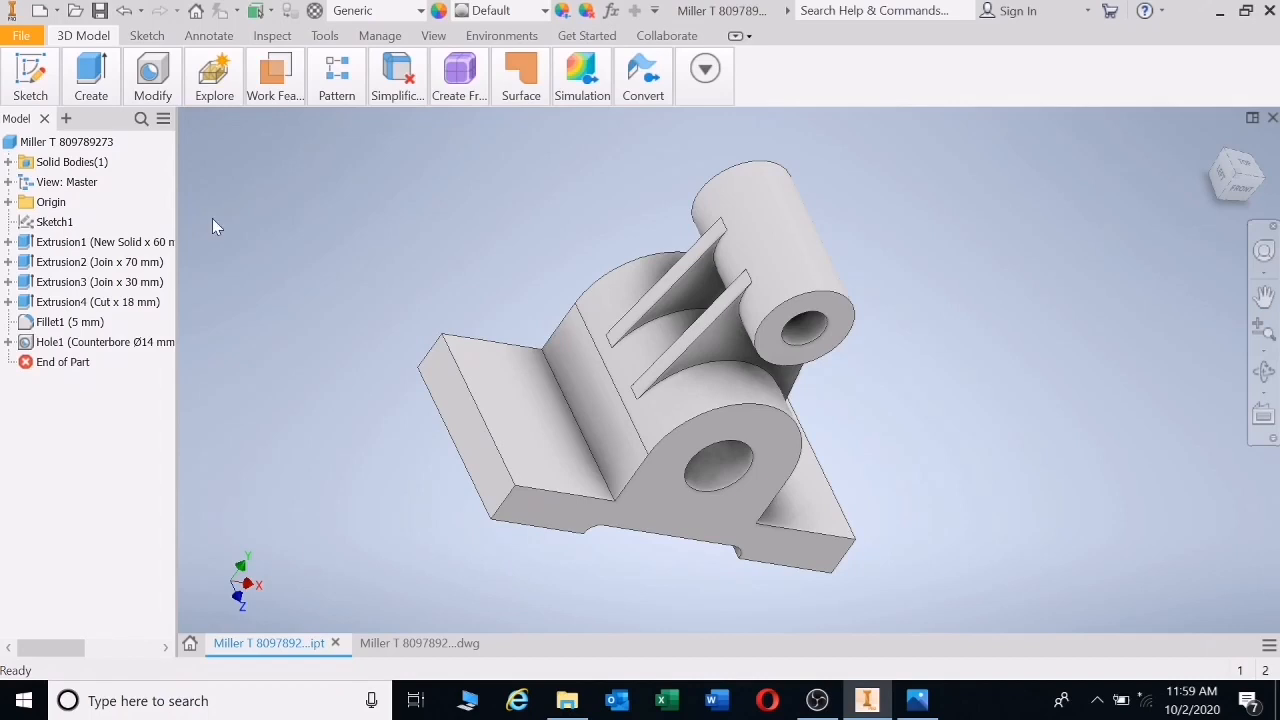
- Place the Ø14 counterbore hole 20.5 mm and 35 mm from the flange edges
{"action": "left_click", "coordinate": [152, 82]}
{"action": "left_click", "coordinate": [143, 160]}
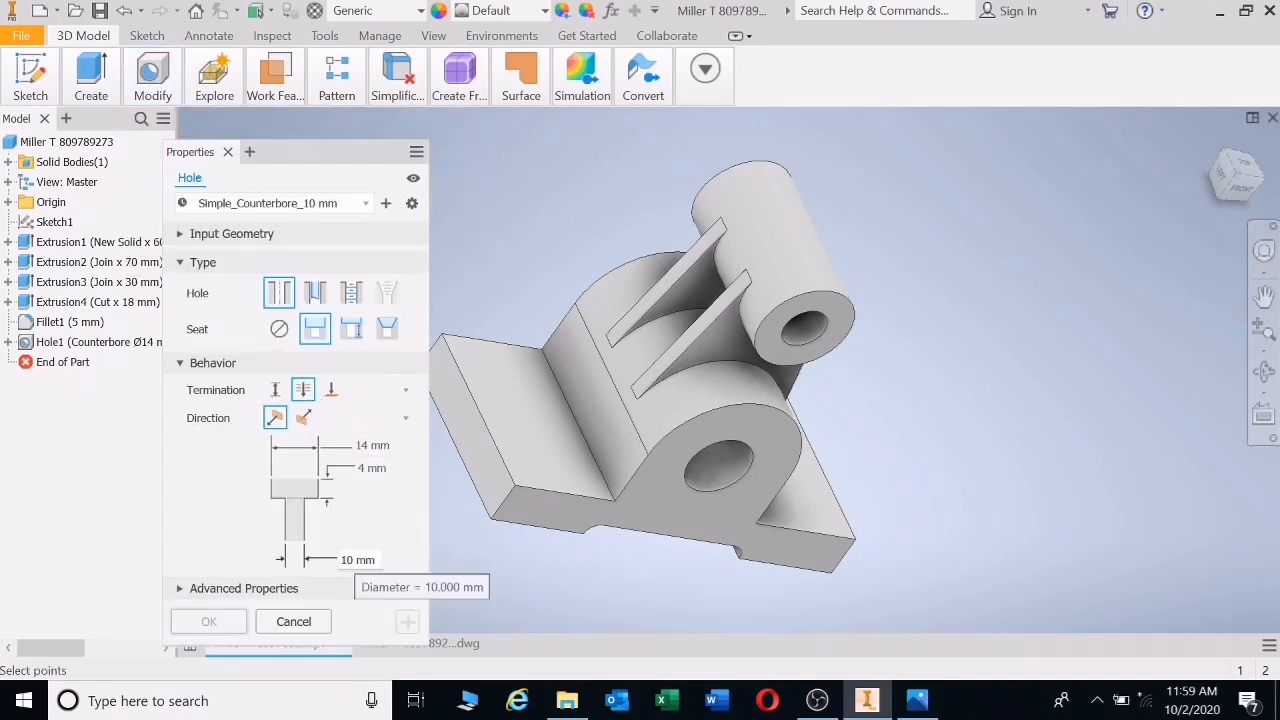
{"action": "left_click", "coordinate": [526, 406]}
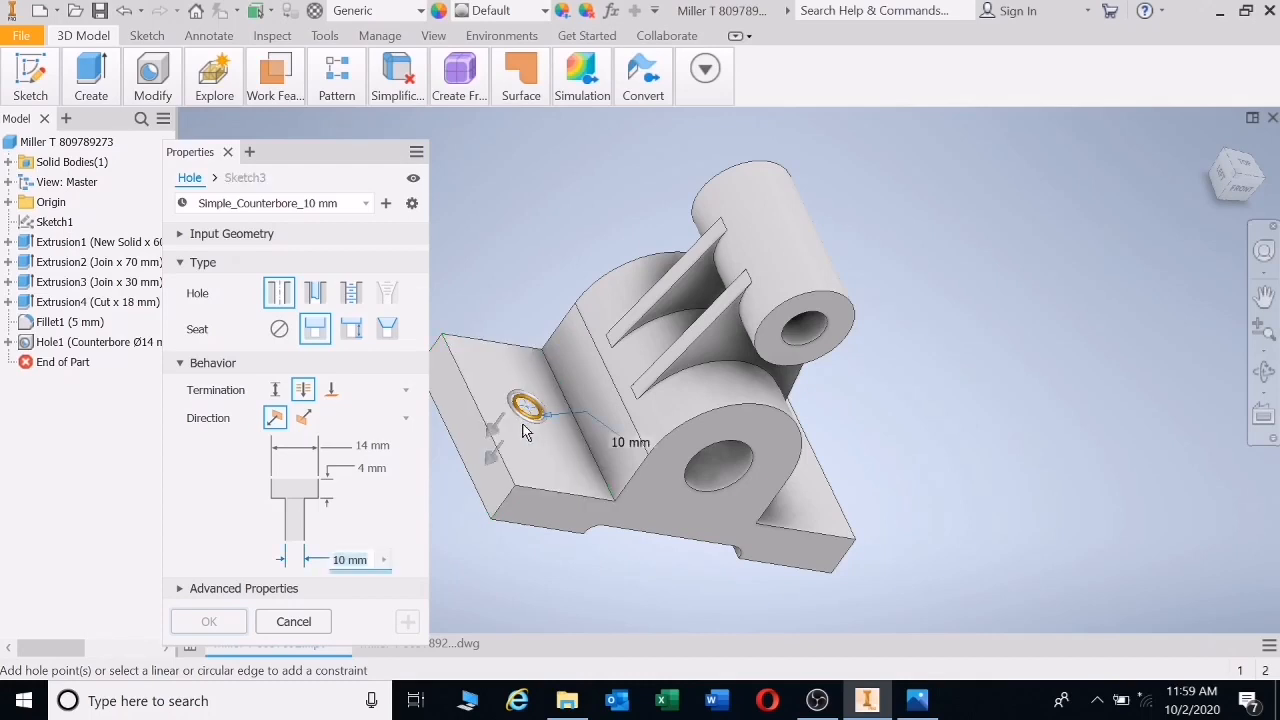
{"action": "left_click", "coordinate": [468, 397]}
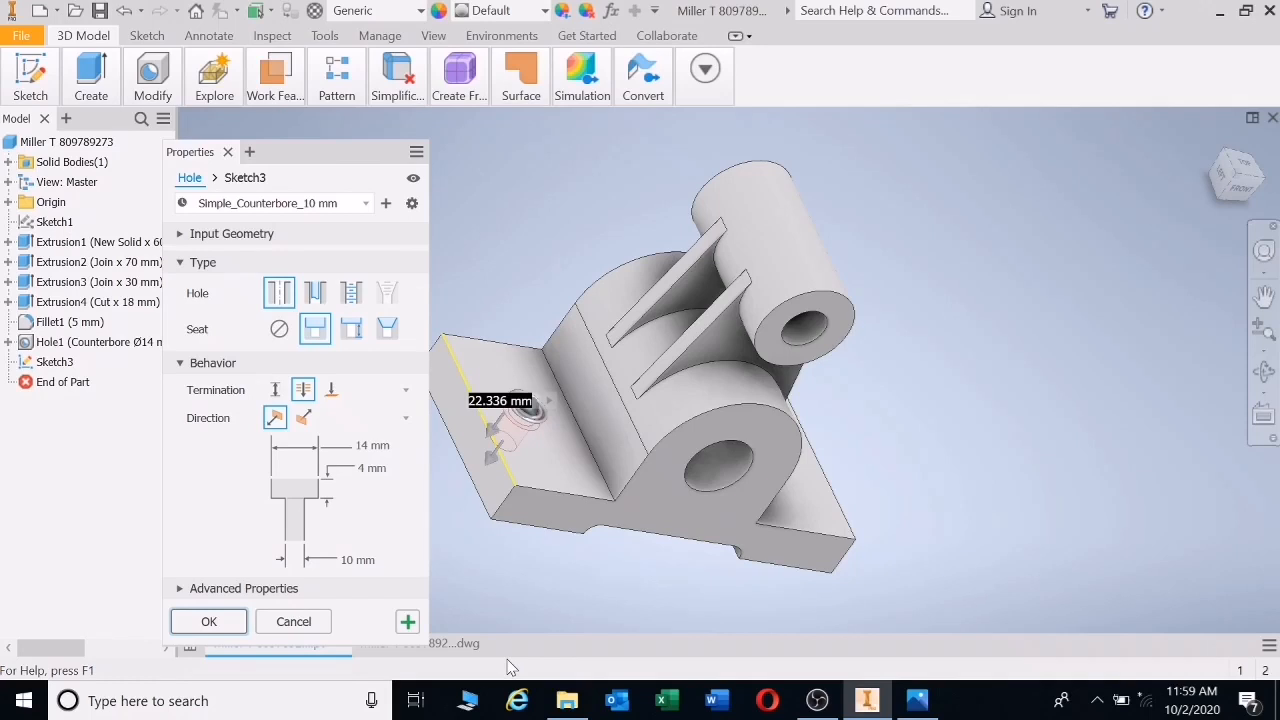
{"action": "type", "text": "20.5"}
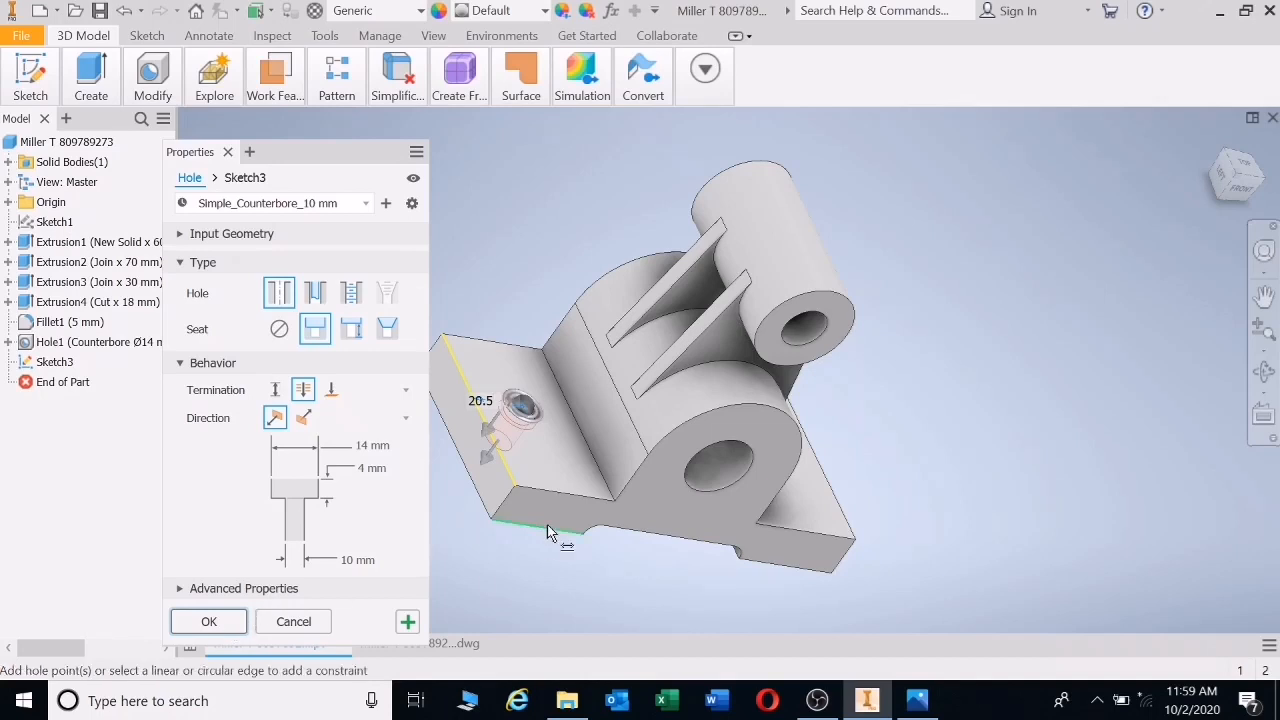
{"action": "left_click", "coordinate": [565, 500]}
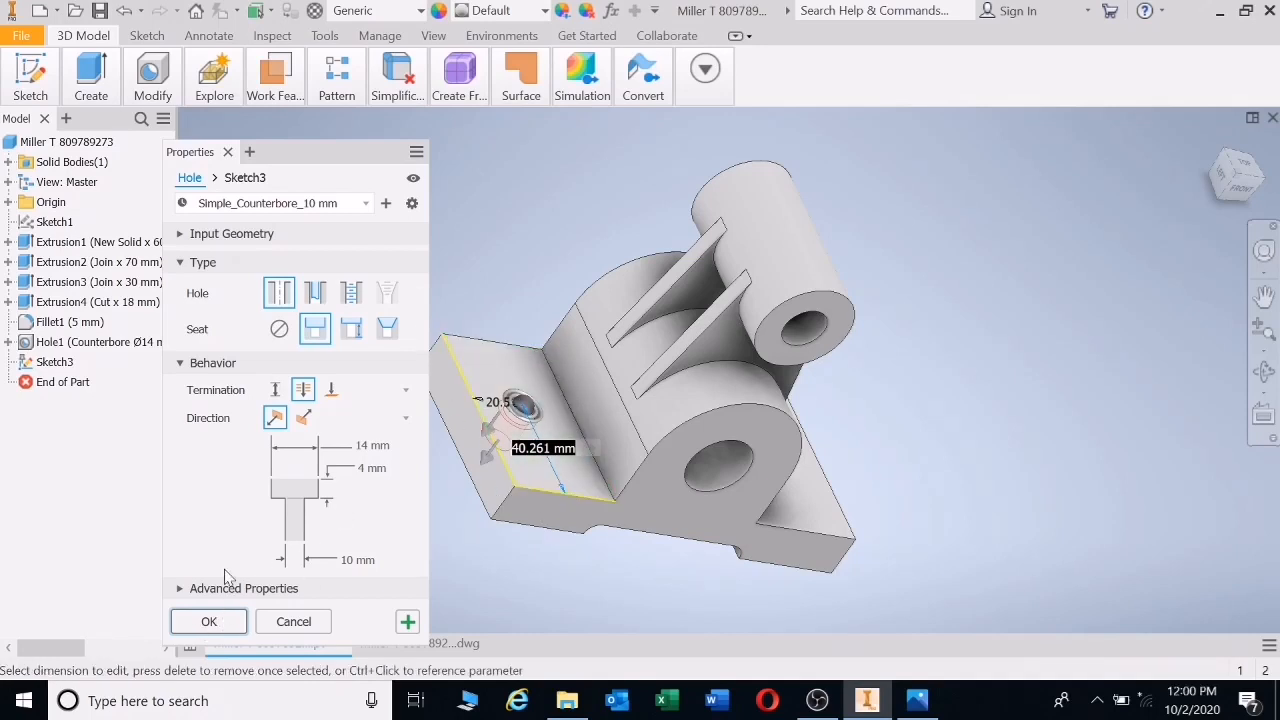
{"action": "type", "text": "3"}
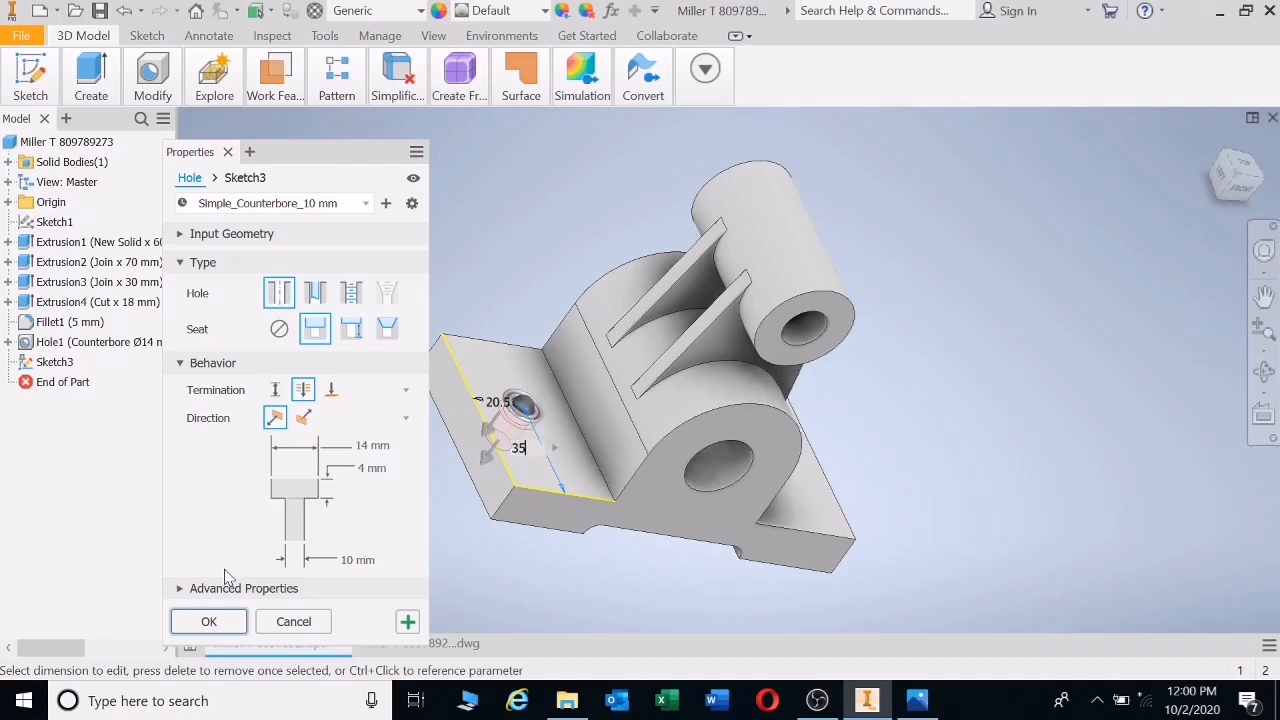
{"action": "type", "text": "5"}
{"action": "key", "text": "Return"}
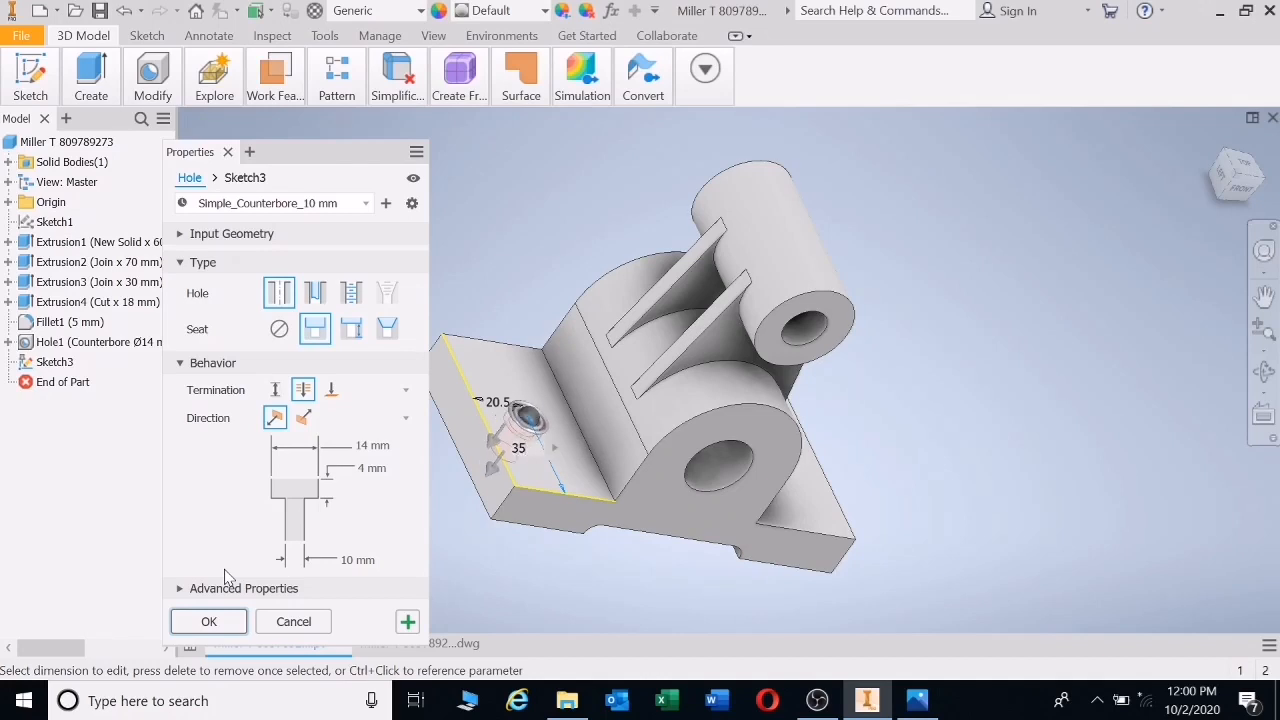
{"action": "left_click", "coordinate": [208, 621]}
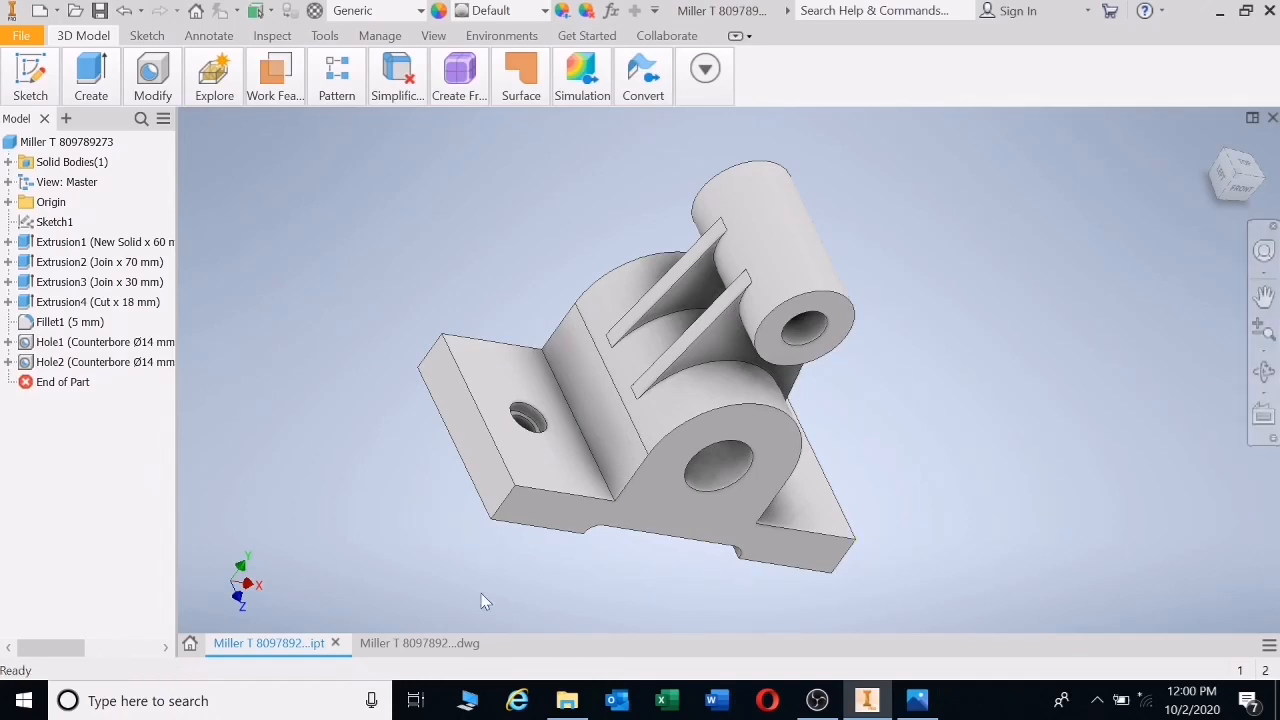
- Return to the drawing sheet and bring up the Annotate tools
{"action": "left_click", "coordinate": [412, 643]}
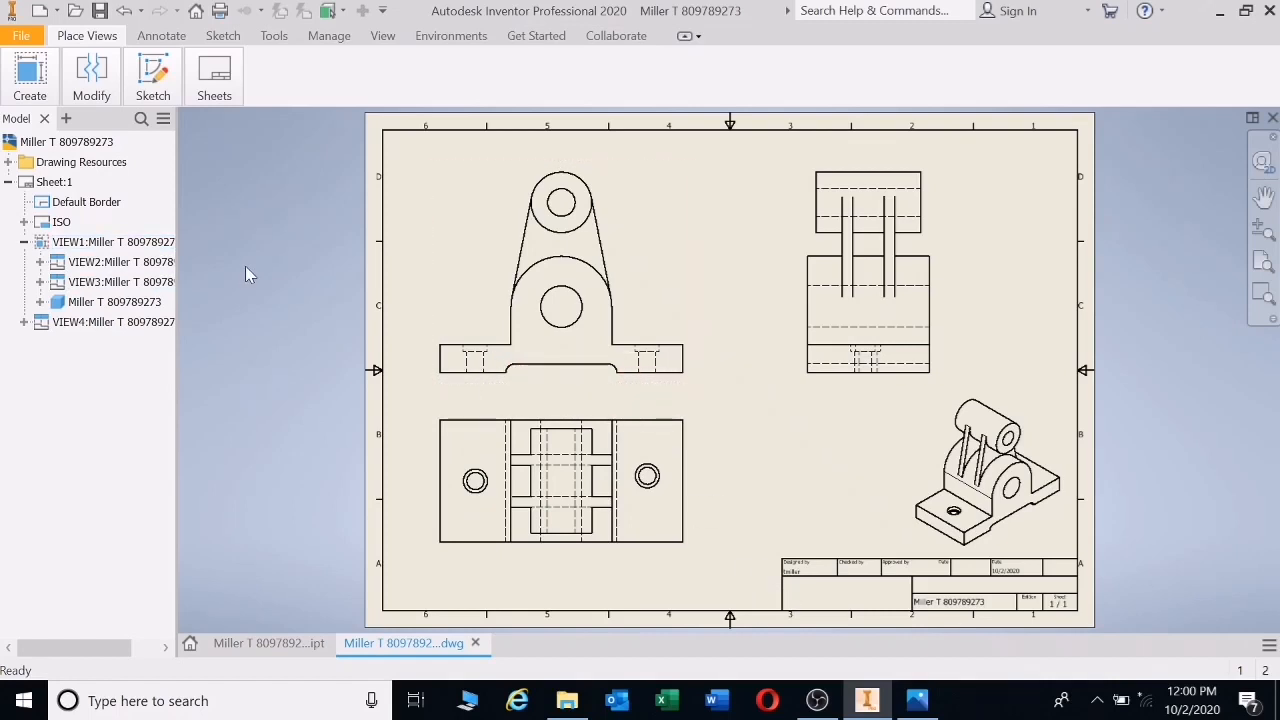
{"action": "left_click", "coordinate": [158, 36]}
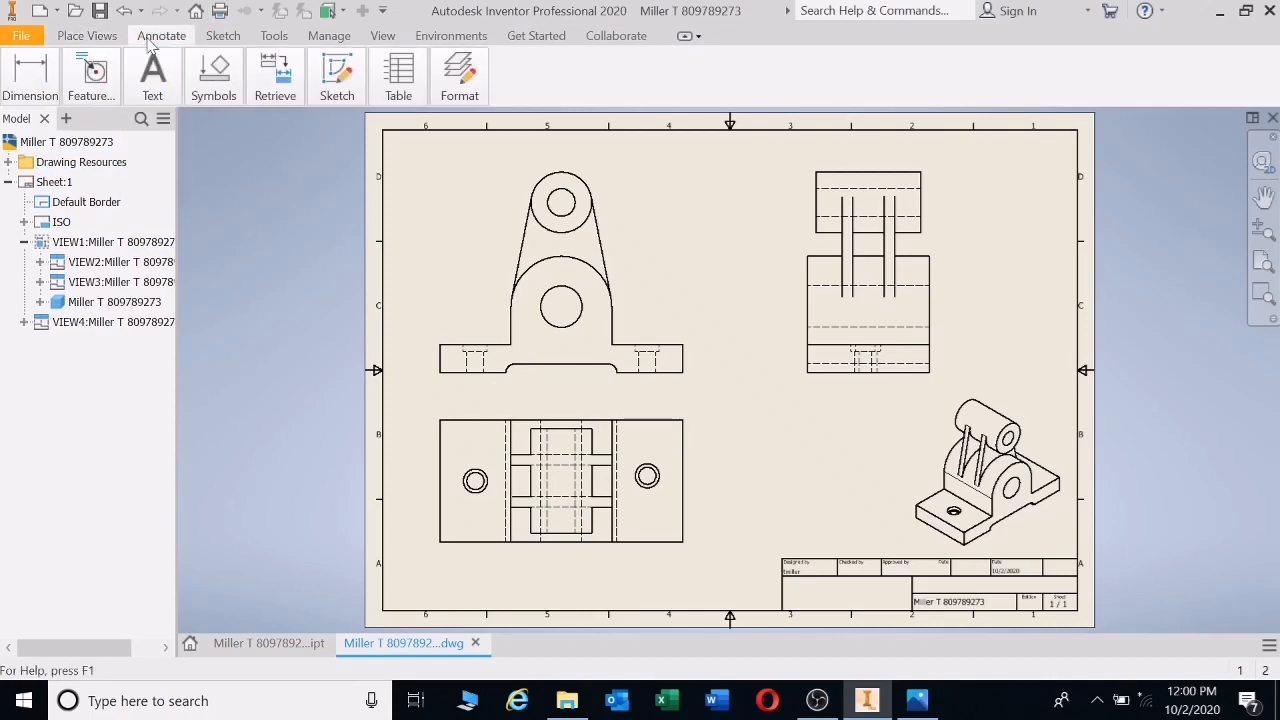
- Dimension the front view's top circle as Ø35 with whole-number precision
{"action": "mouse_move", "coordinate": [14, 85]}
{"action": "left_click", "coordinate": [32, 138]}
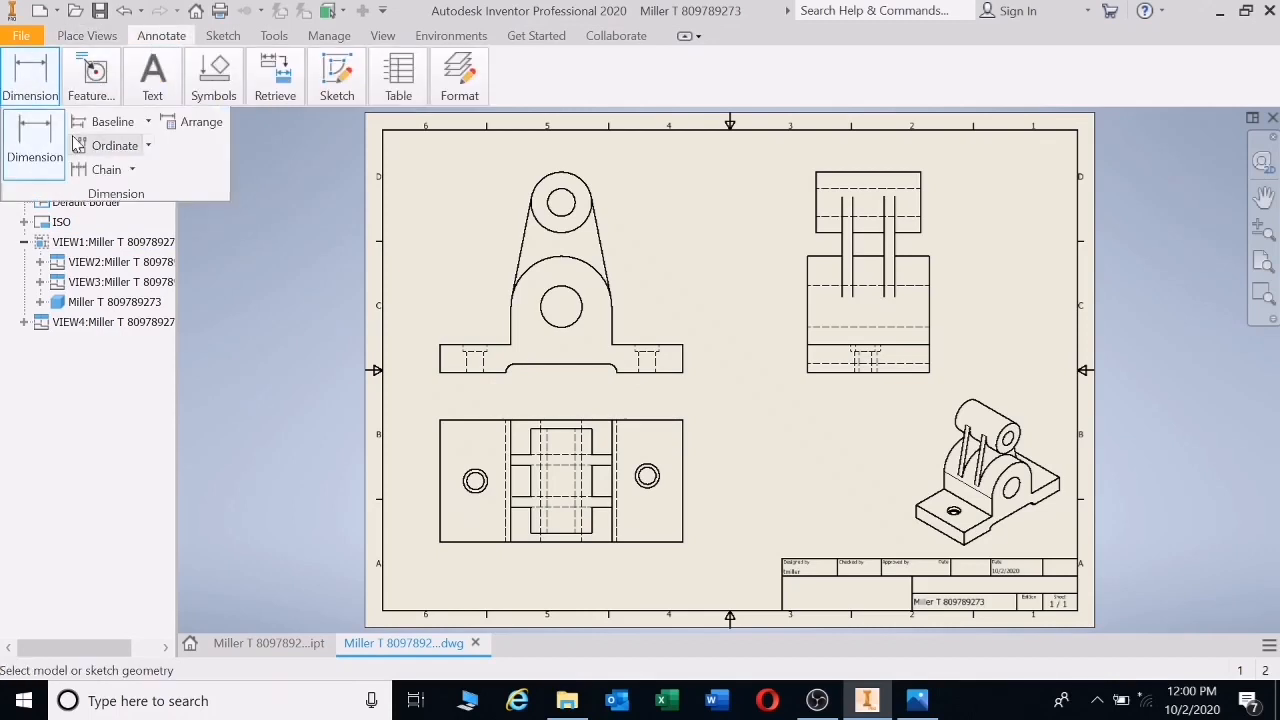
{"action": "left_click", "coordinate": [588, 190]}
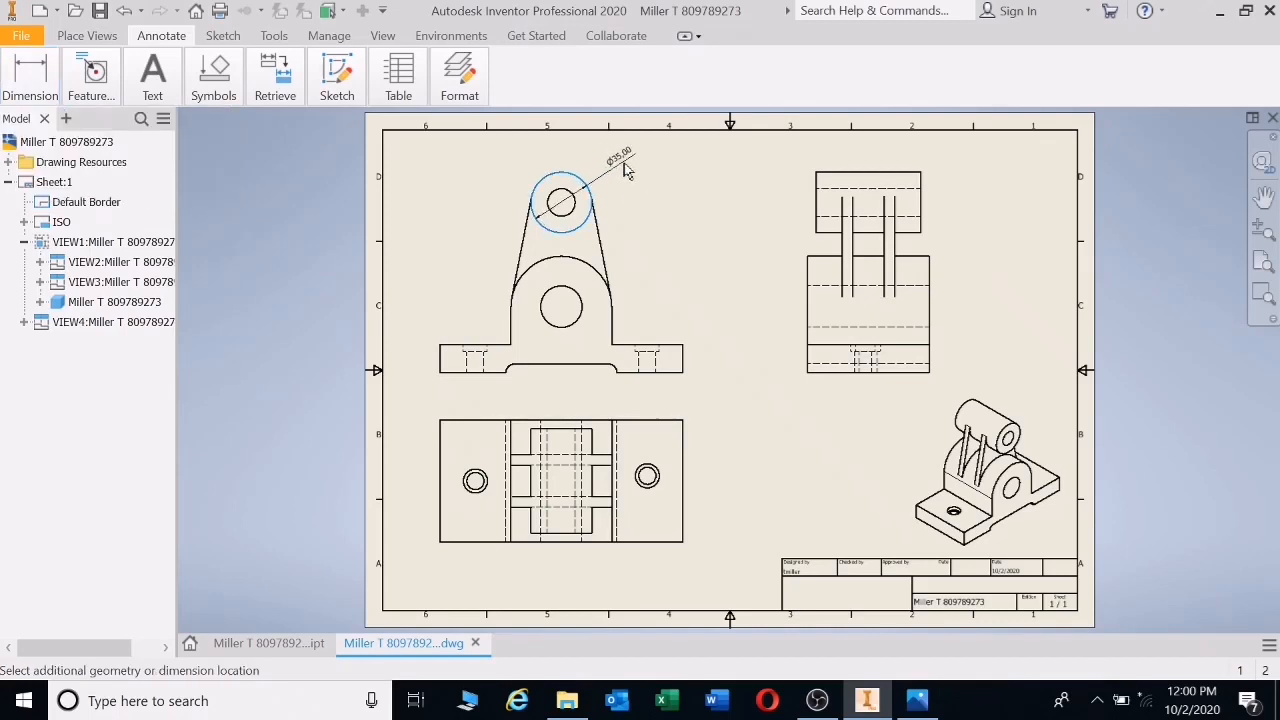
{"action": "left_click", "coordinate": [577, 220]}
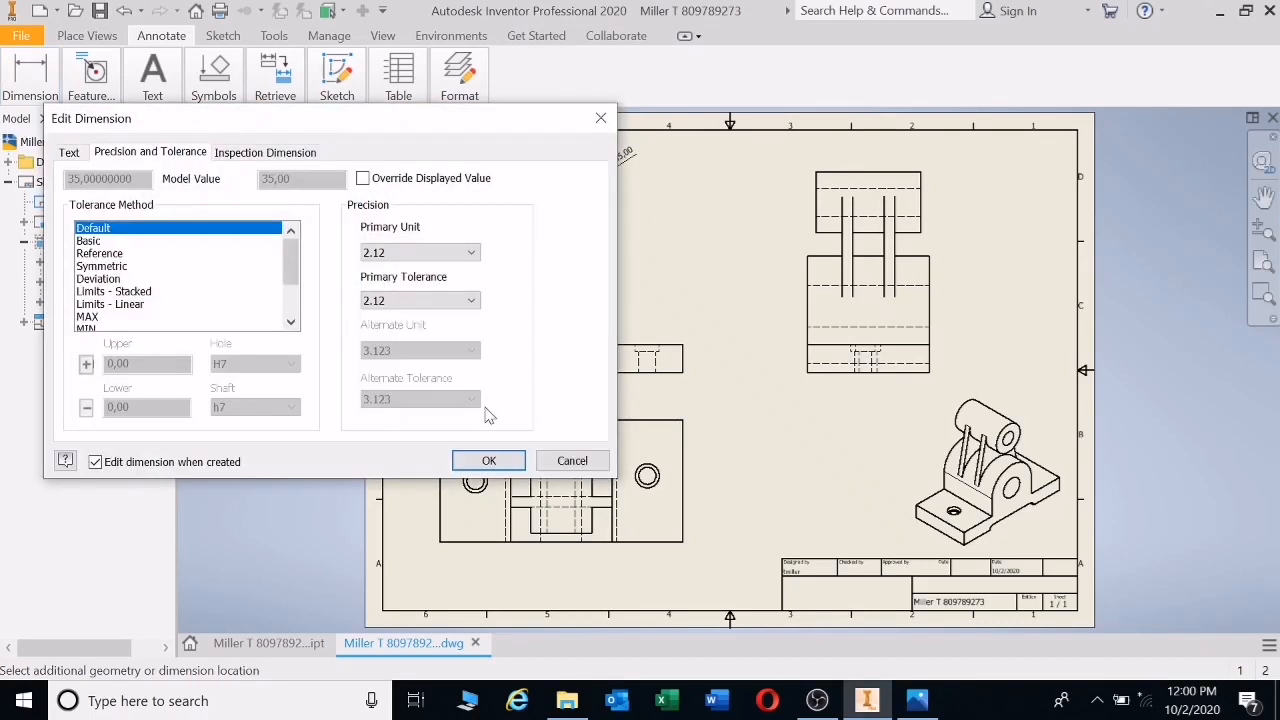
{"action": "left_click", "coordinate": [472, 255]}
{"action": "left_click", "coordinate": [422, 277]}
{"action": "left_click", "coordinate": [489, 460]}
{"action": "left_click", "coordinate": [583, 225]}
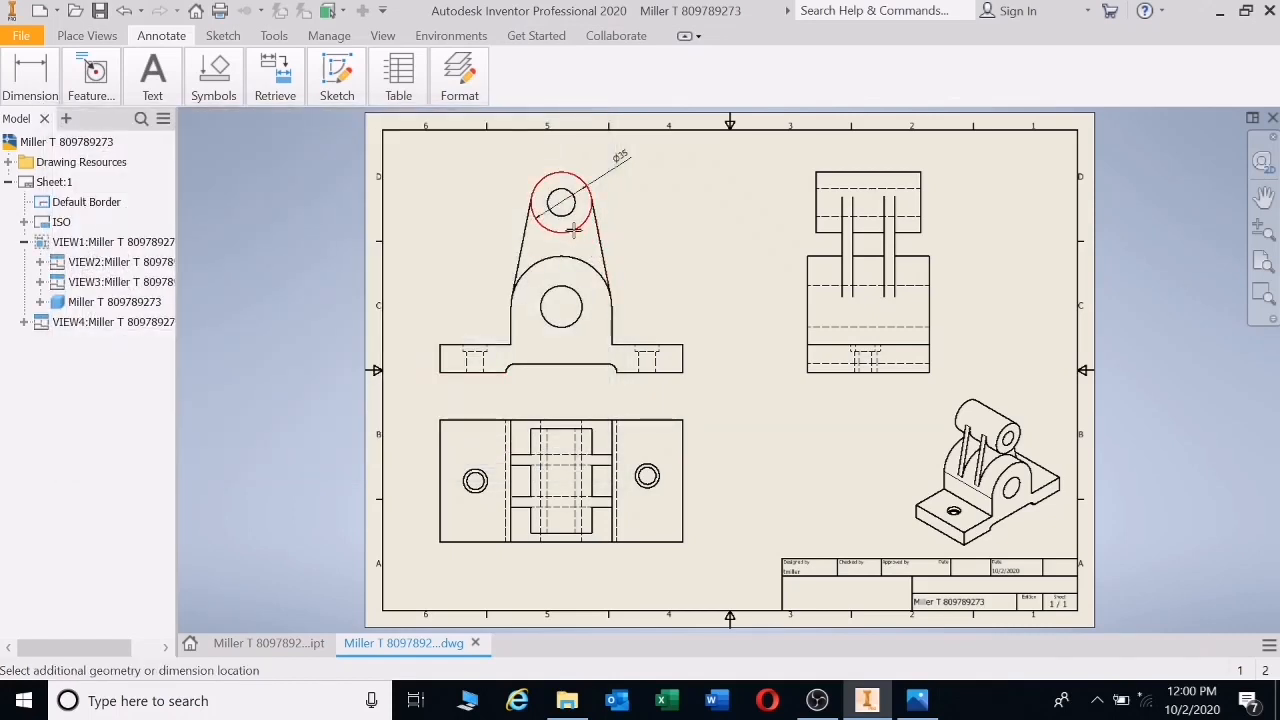
{"action": "left_click", "coordinate": [432, 250]}
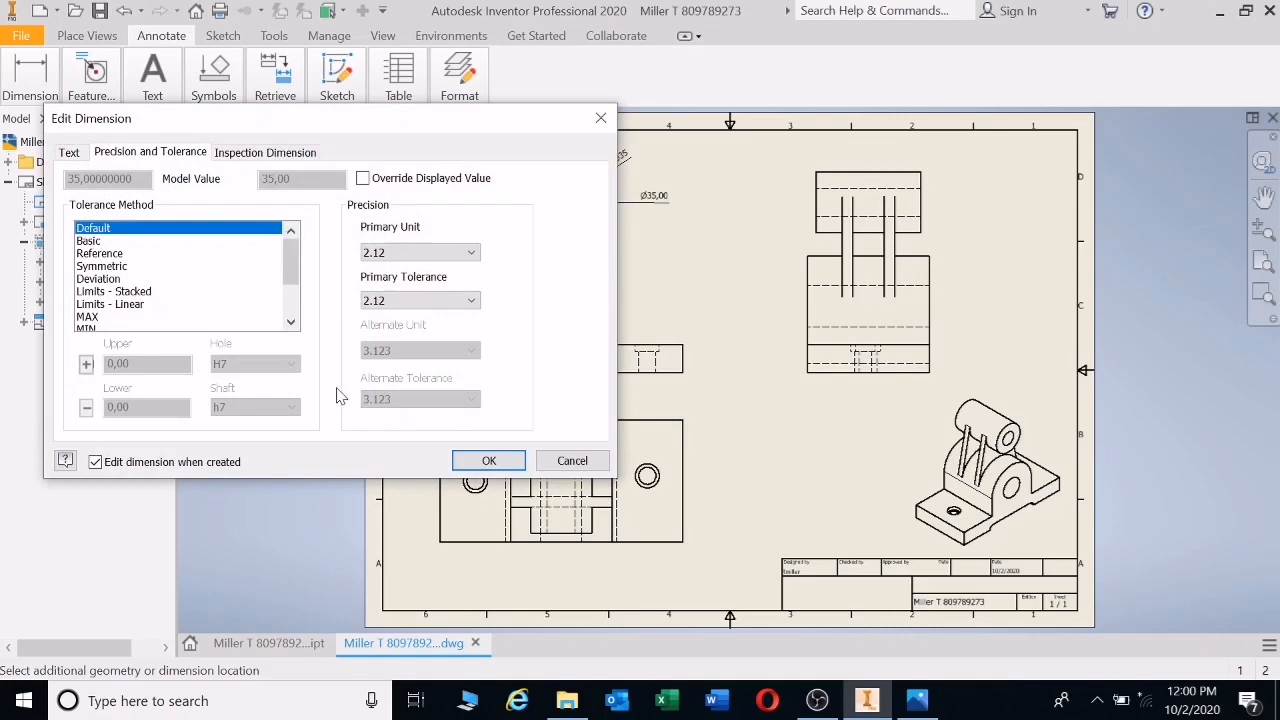
{"action": "left_click", "coordinate": [415, 256]}
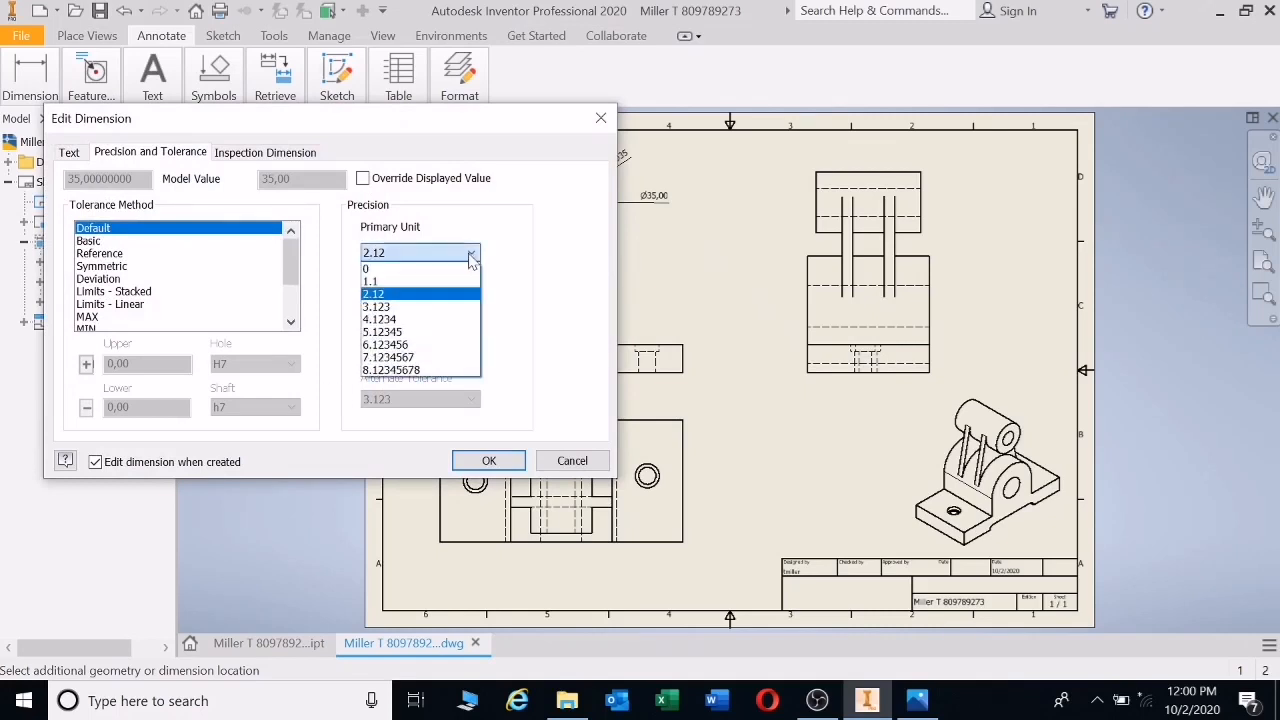
{"action": "left_click", "coordinate": [489, 452]}
{"action": "left_click", "coordinate": [489, 460]}
- Add the upper arc radius R29 and bore diameter Ø24, both with 0 precision
{"action": "left_click", "coordinate": [606, 284]}
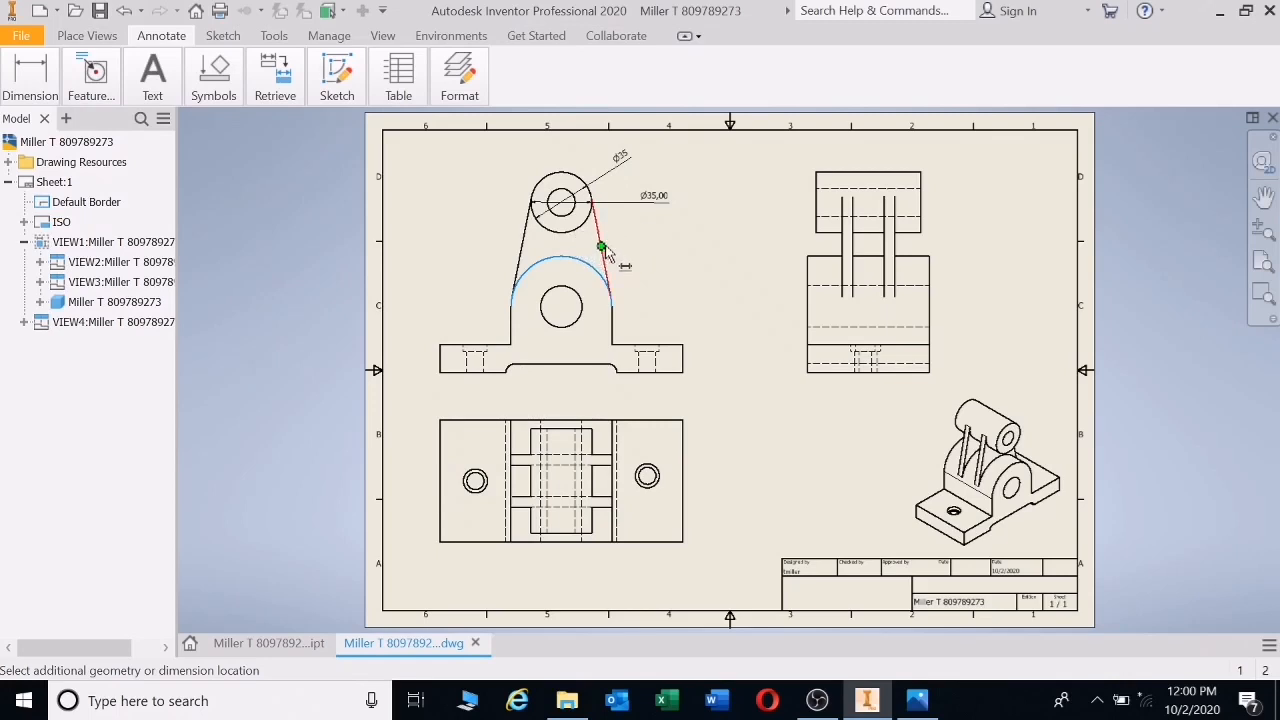
{"action": "left_click", "coordinate": [648, 291]}
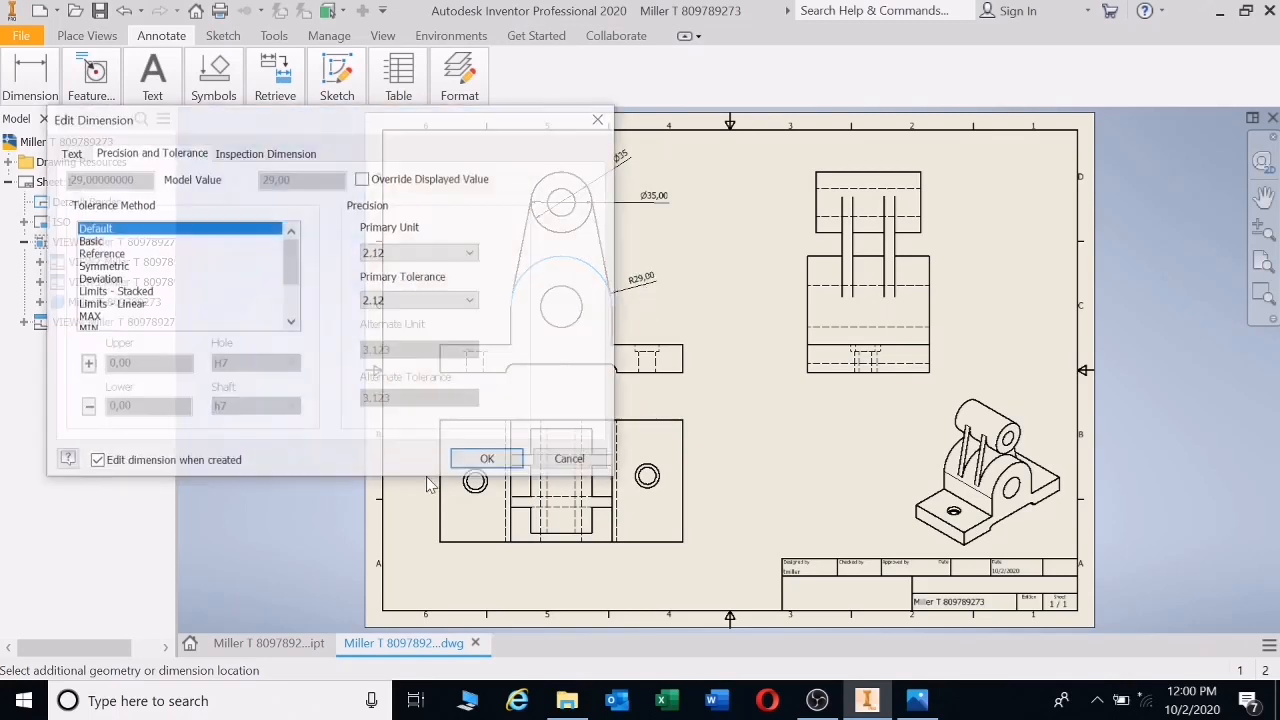
{"action": "left_click", "coordinate": [473, 253]}
{"action": "left_click", "coordinate": [408, 268]}
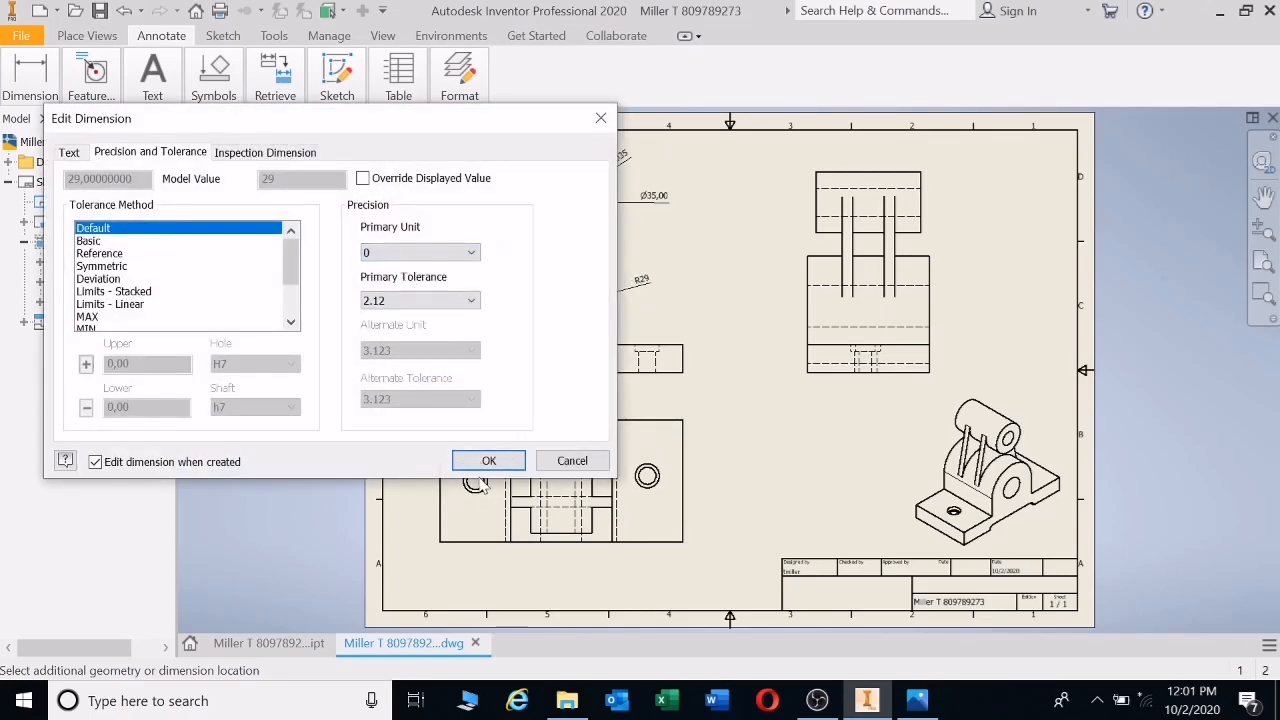
{"action": "left_click", "coordinate": [487, 460]}
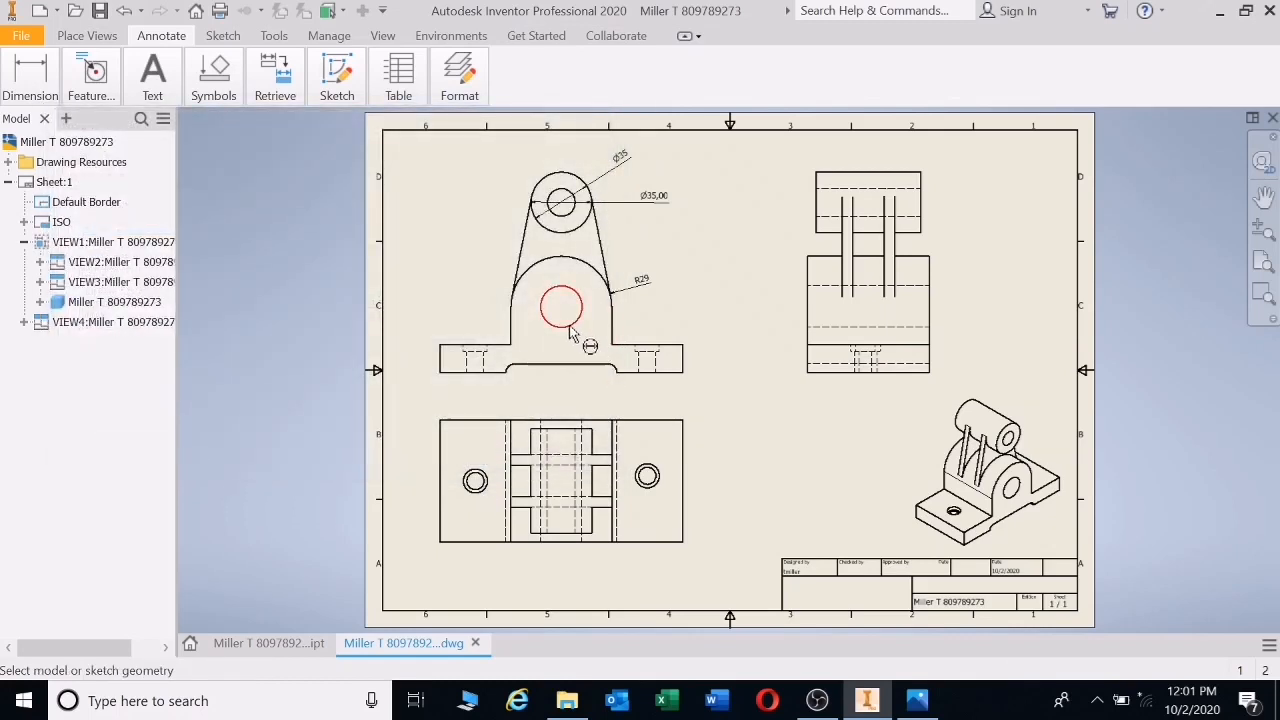
{"action": "left_click", "coordinate": [577, 323]}
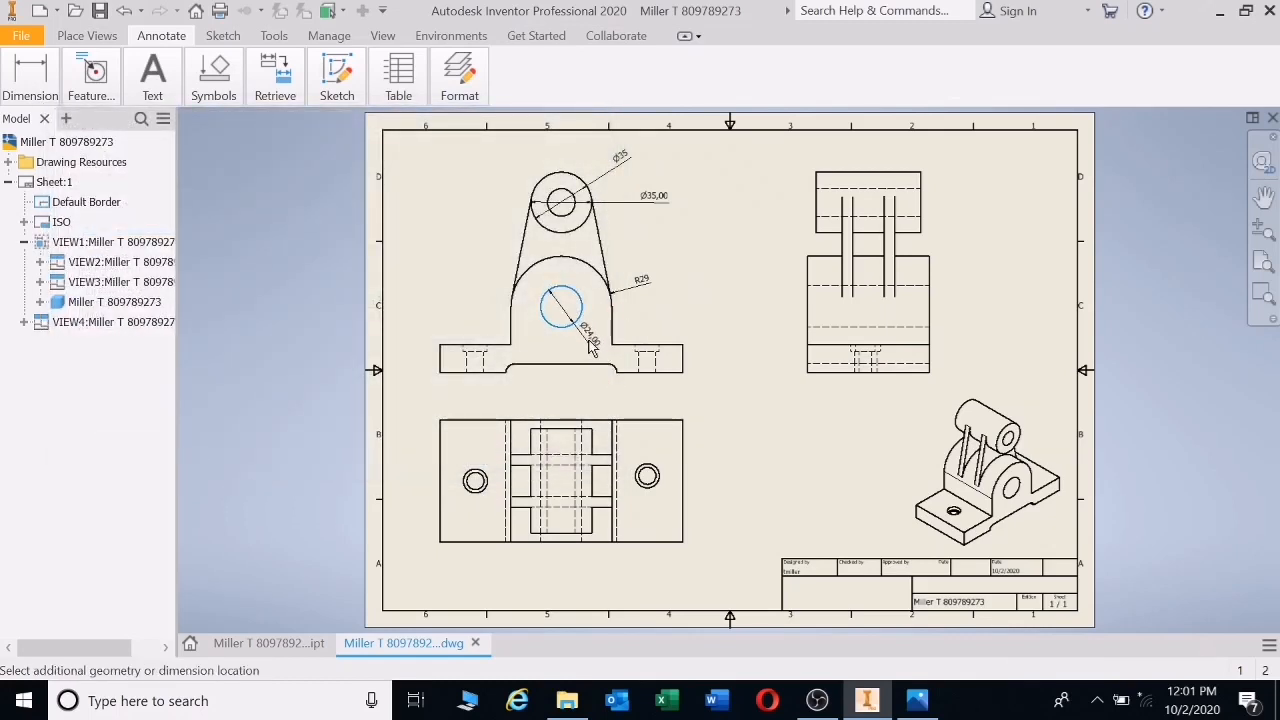
{"action": "left_click", "coordinate": [600, 347]}
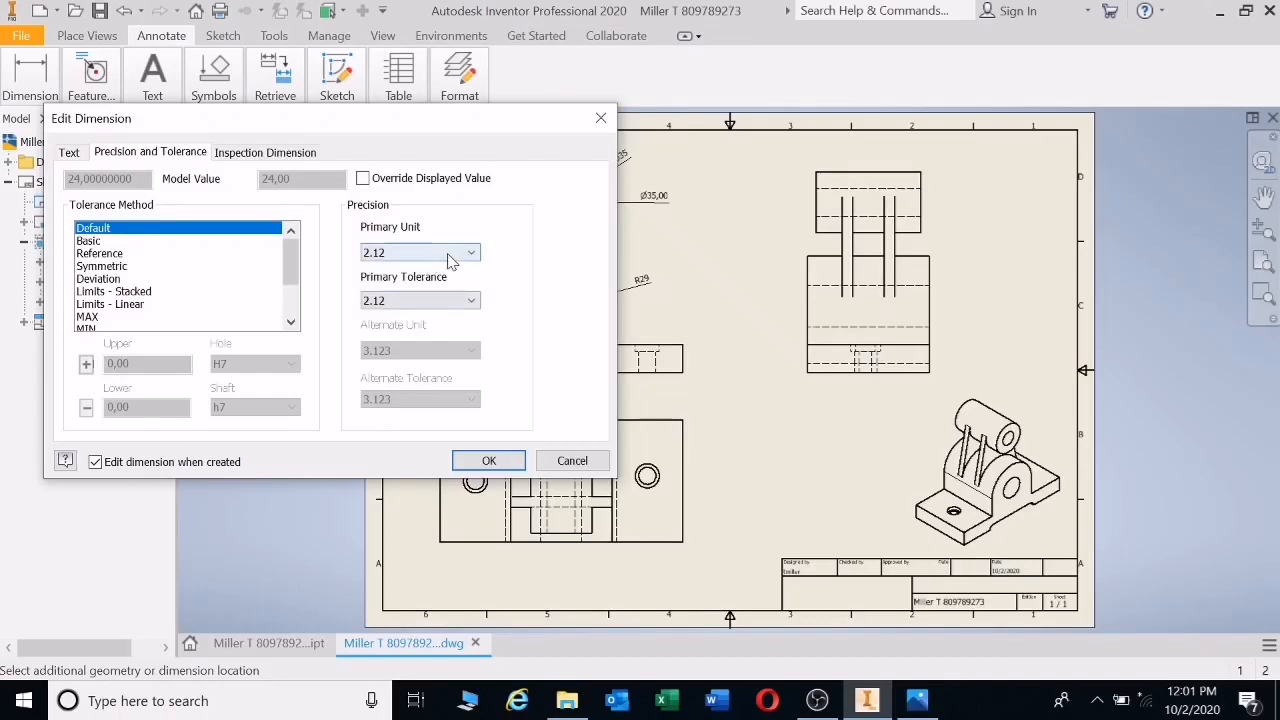
{"action": "left_click", "coordinate": [450, 255]}
{"action": "left_click", "coordinate": [409, 270]}
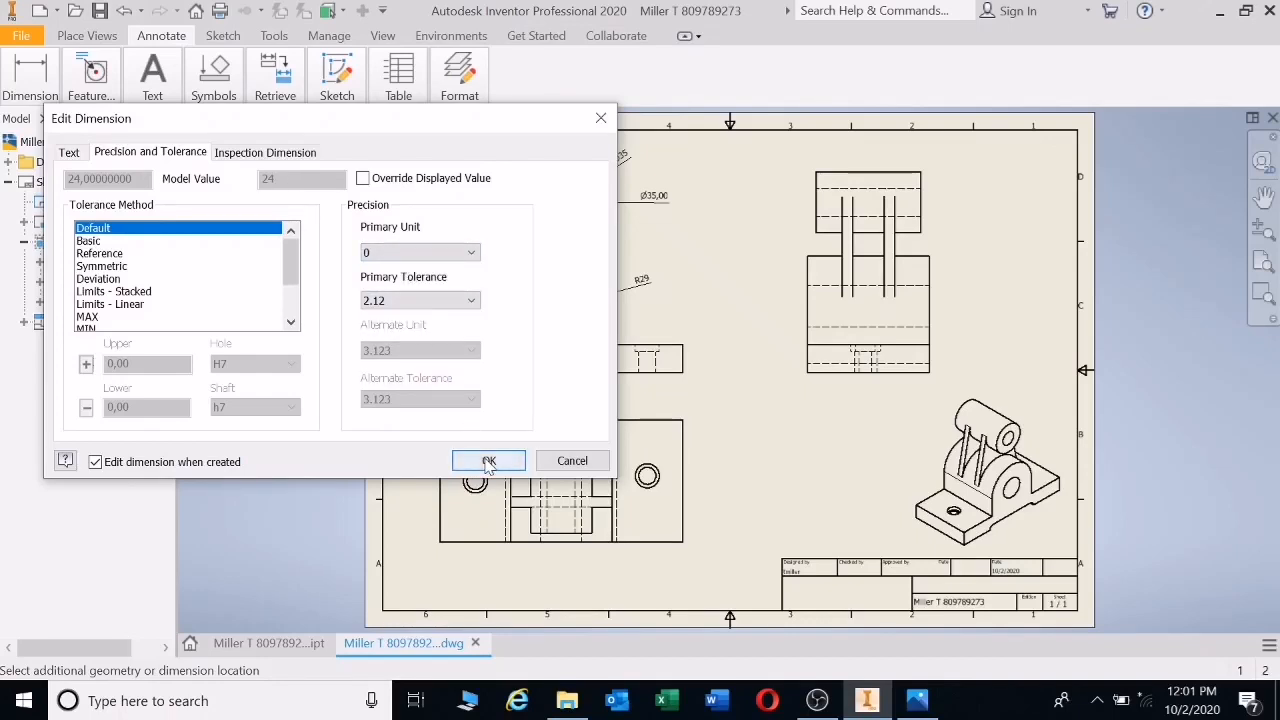
{"action": "left_click", "coordinate": [489, 461]}
- Dimension the top view's left hole as Ø14 with whole-number precision
{"action": "left_click", "coordinate": [486, 473]}
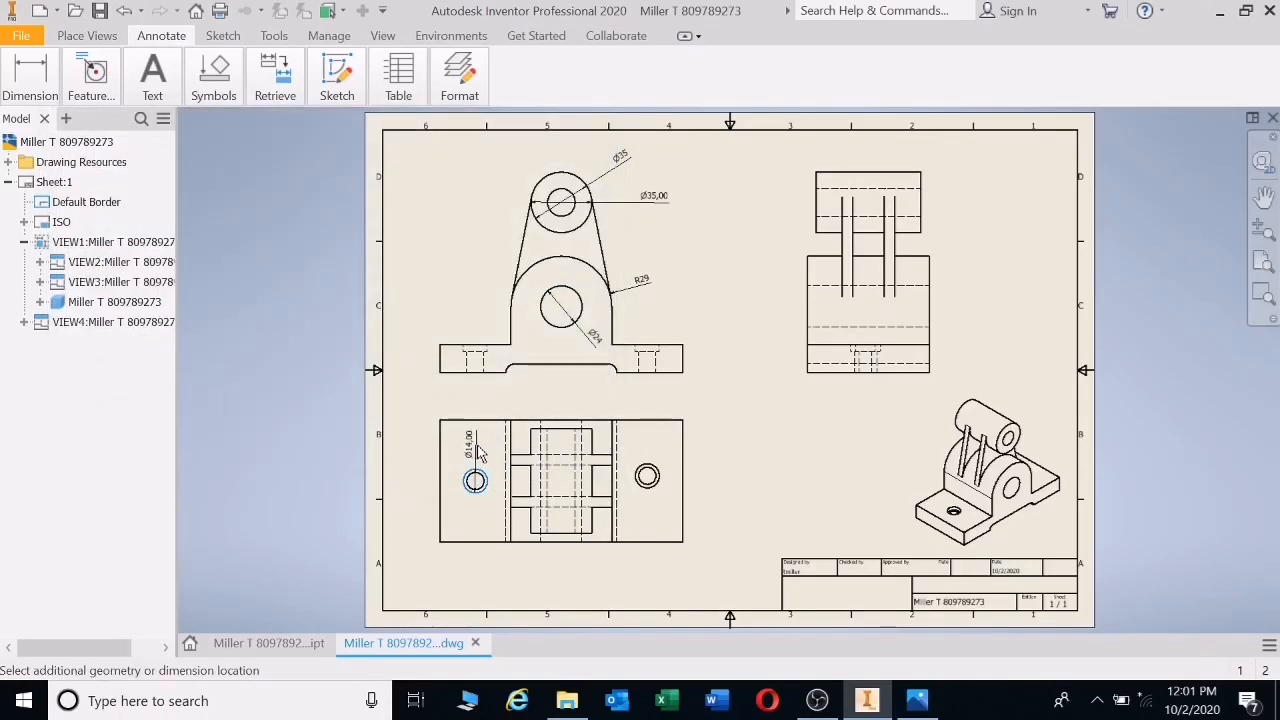
{"action": "left_click", "coordinate": [476, 481]}
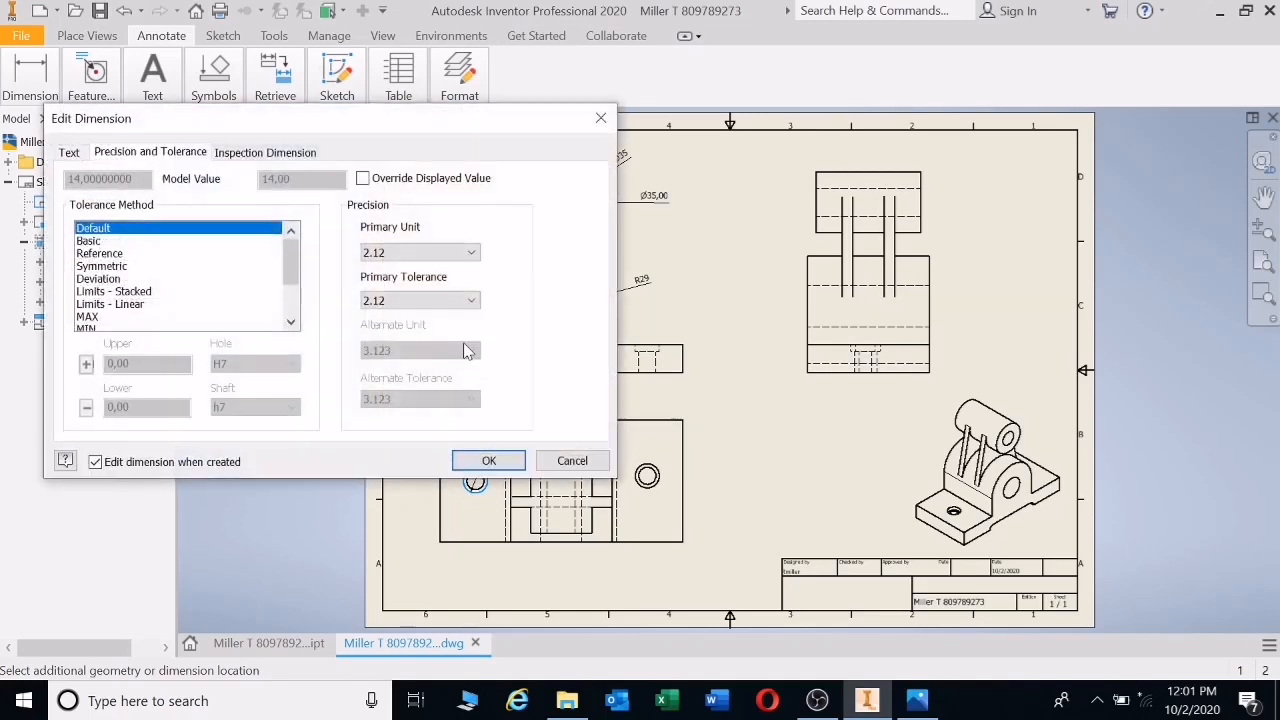
{"action": "left_click", "coordinate": [470, 252]}
{"action": "left_click", "coordinate": [409, 272]}
{"action": "left_click", "coordinate": [489, 461]}
{"action": "left_click", "coordinate": [651, 480]}
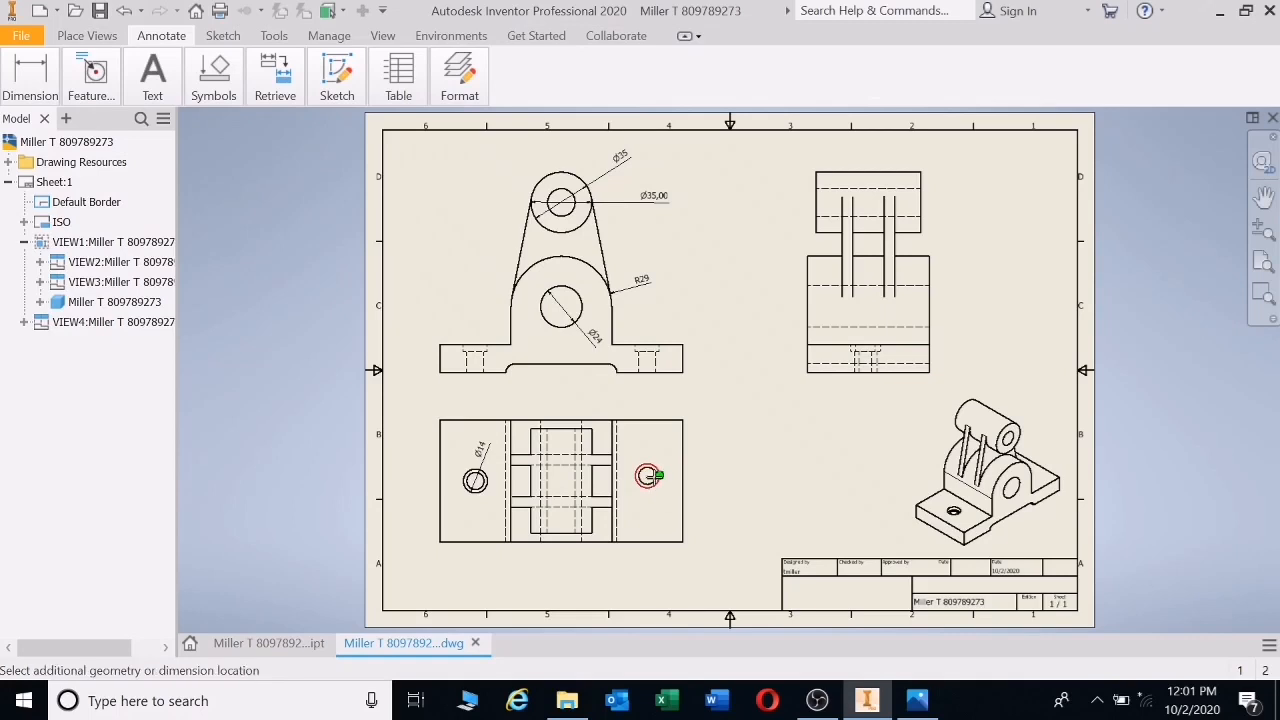
{"action": "key", "text": "Escape"}
- Add a whole-number Ø10 diameter dimension to the top view's right hole
{"action": "key", "text": "d"}
{"action": "scroll", "coordinate": [651, 480], "scroll_direction": "down", "scroll_amount": 5}
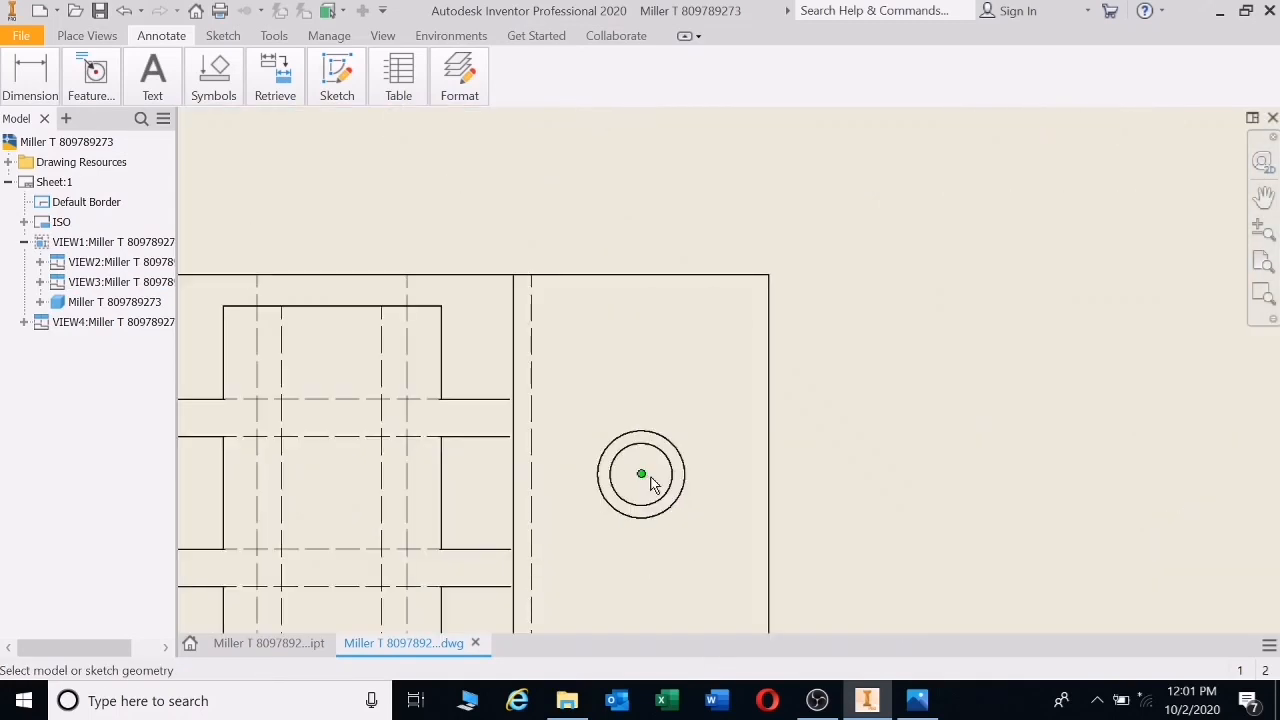
{"action": "left_click", "coordinate": [674, 477]}
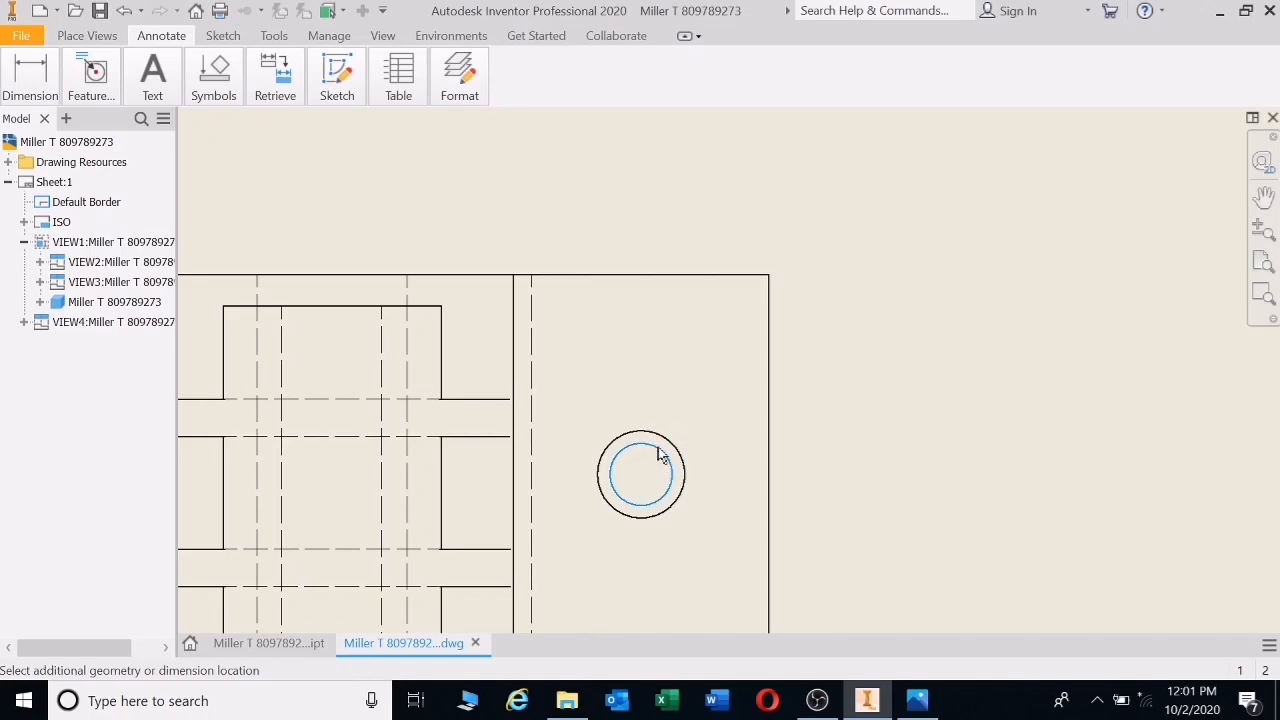
{"action": "key", "text": "Escape"}
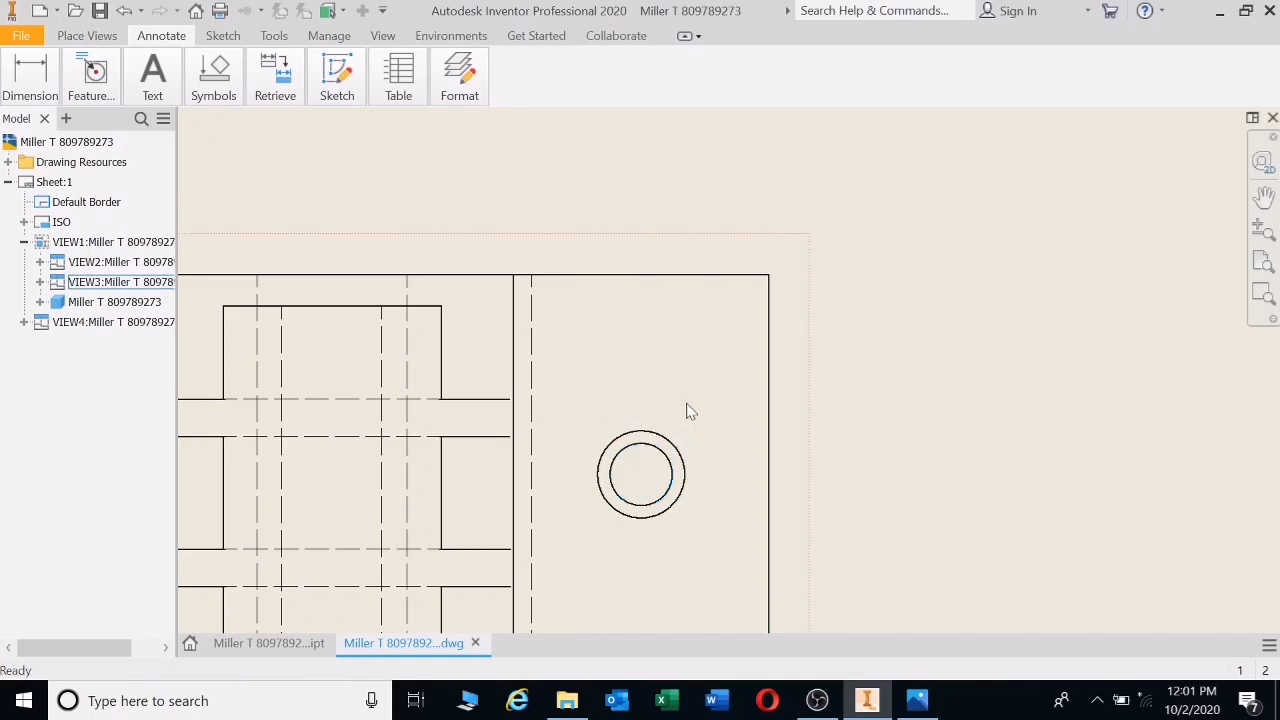
{"action": "key", "text": "d"}
{"action": "left_click", "coordinate": [646, 443]}
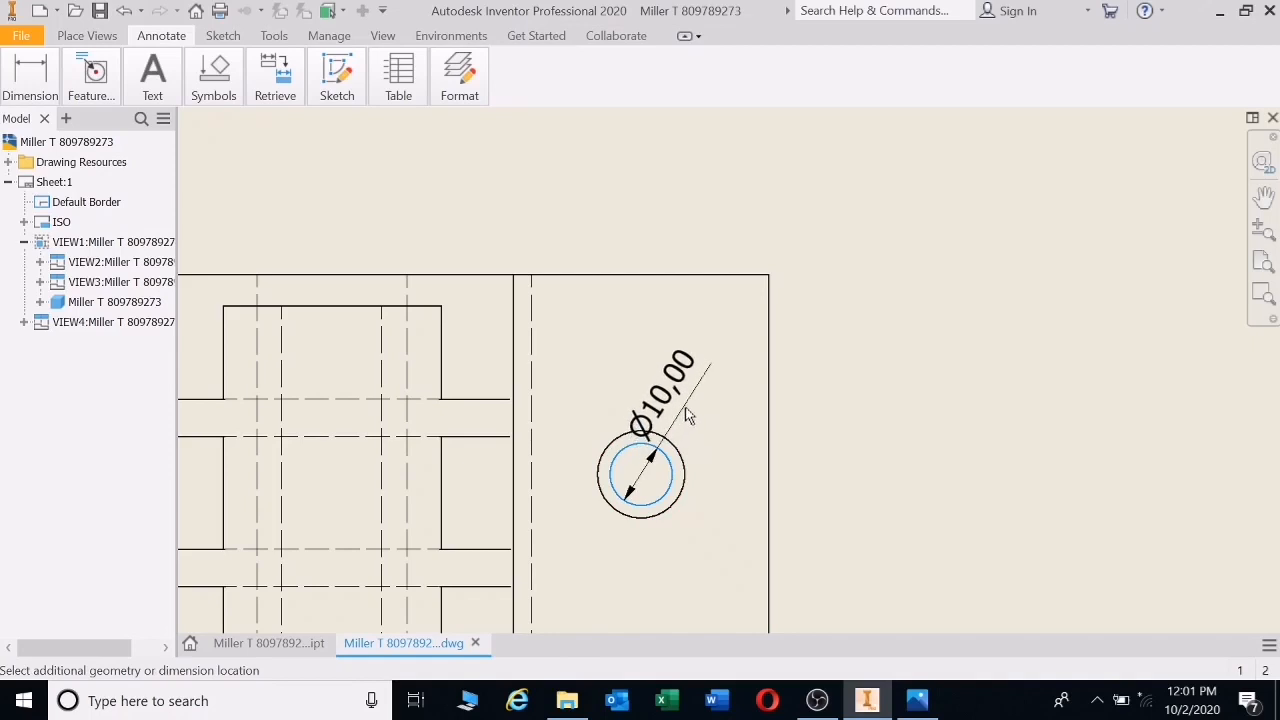
{"action": "left_click", "coordinate": [690, 420]}
{"action": "left_click", "coordinate": [470, 255]}
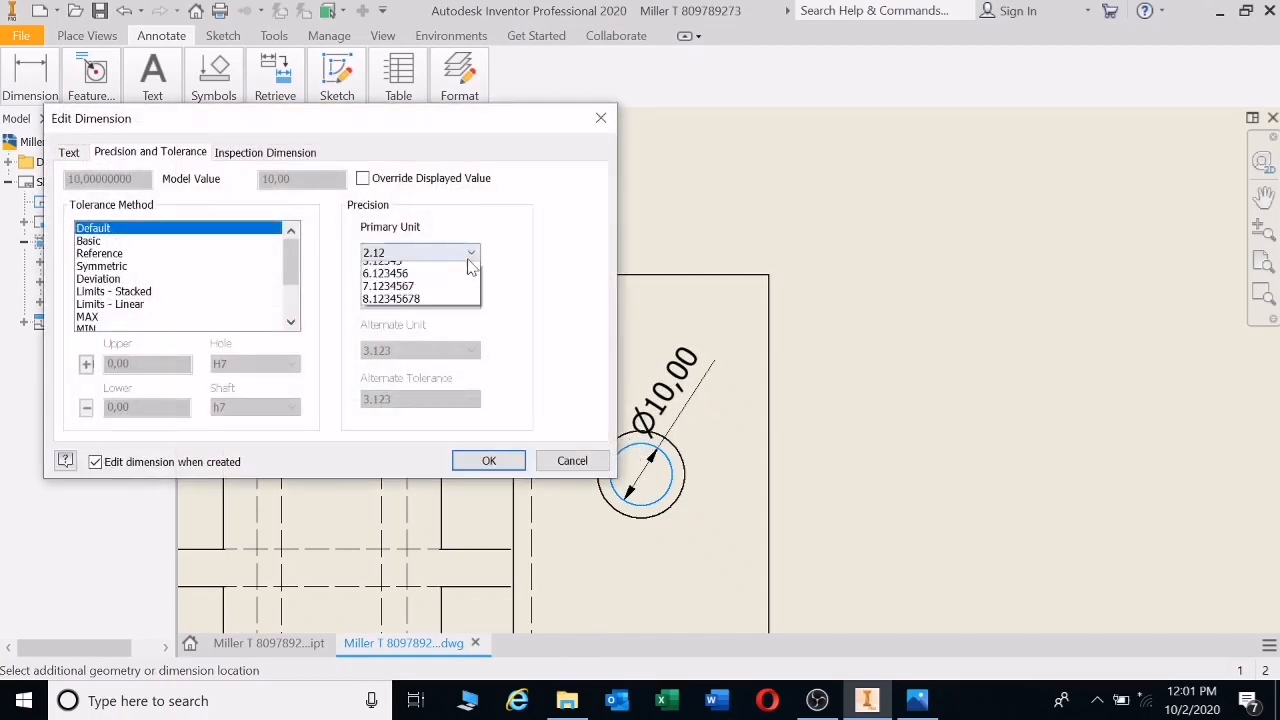
{"action": "left_click", "coordinate": [420, 271]}
{"action": "left_click", "coordinate": [489, 460]}
- Dimension the lower-left recess fillet as R5 with no decimal places
{"action": "scroll", "coordinate": [797, 377], "scroll_direction": "down", "scroll_amount": 4}
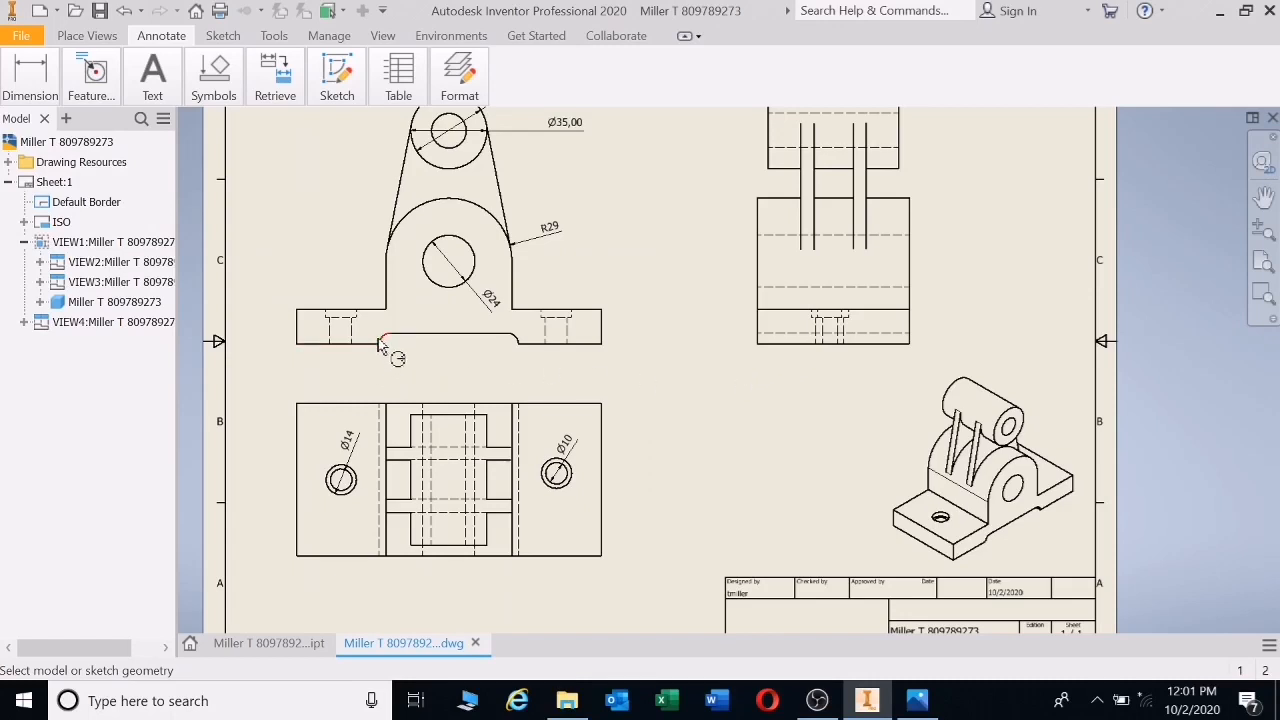
{"action": "scroll", "coordinate": [385, 344], "scroll_direction": "up", "scroll_amount": 5}
{"action": "left_click", "coordinate": [403, 331]}
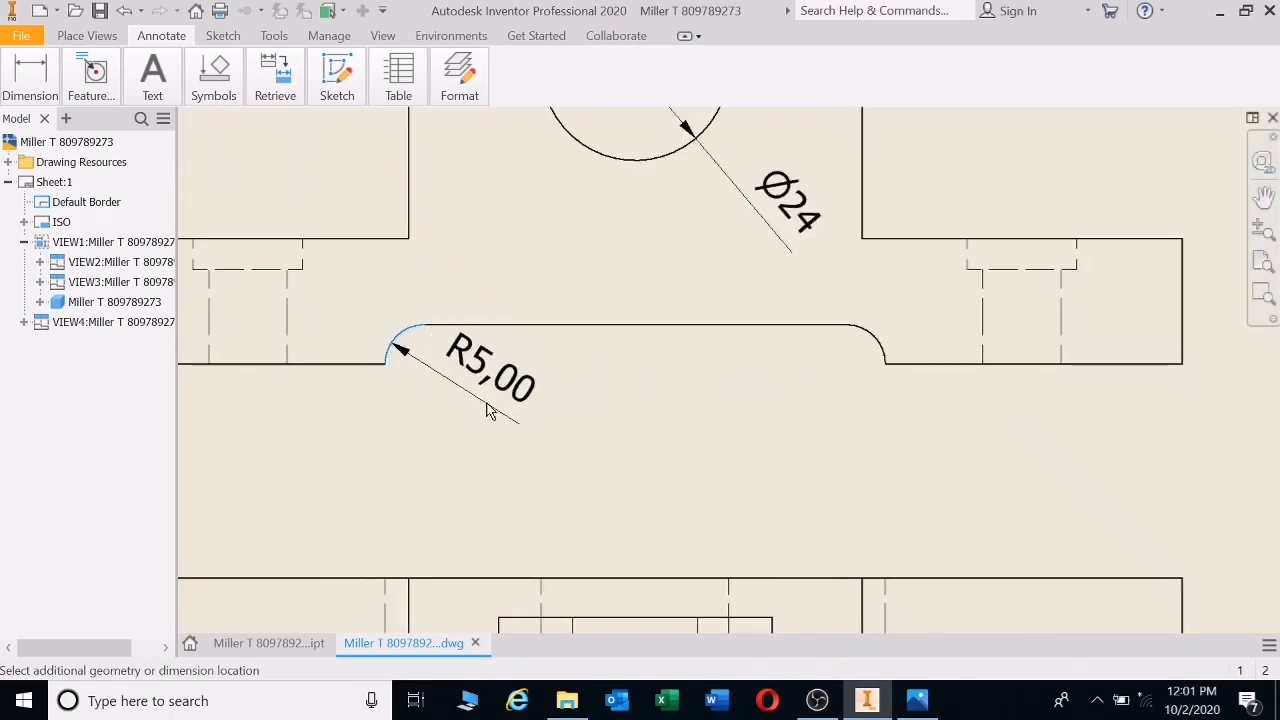
{"action": "left_click", "coordinate": [437, 396]}
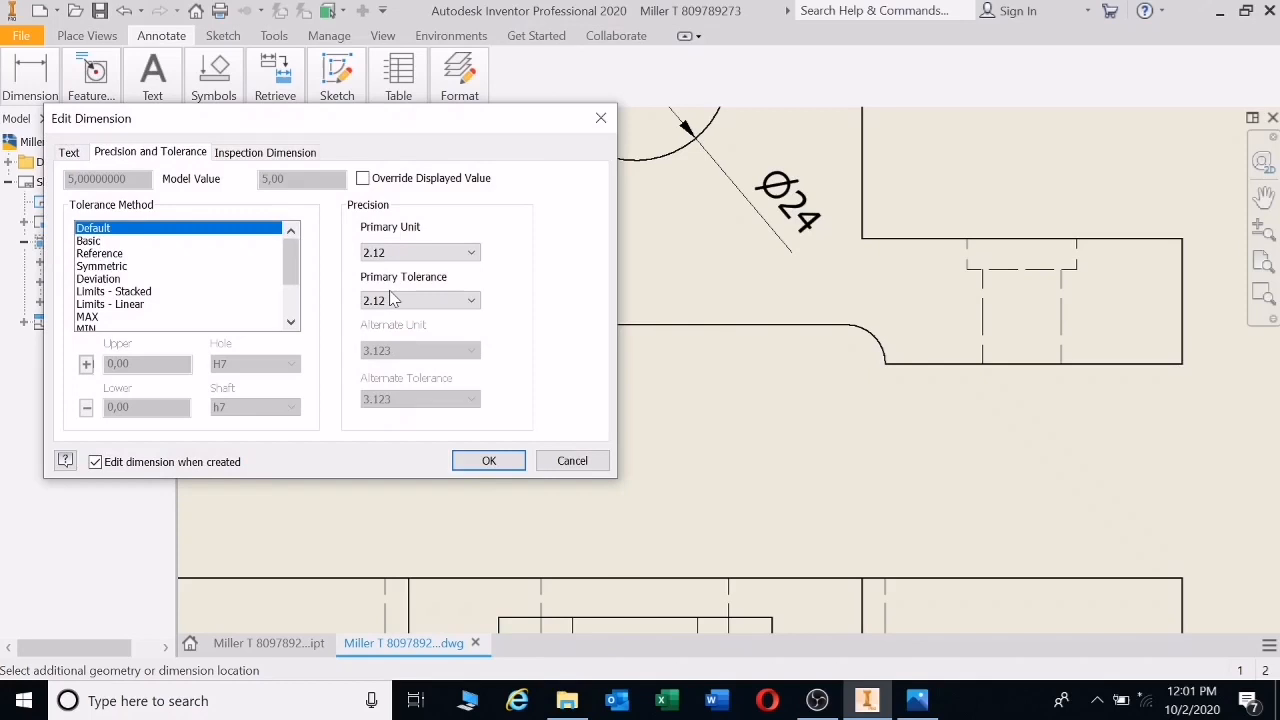
{"action": "left_click", "coordinate": [414, 252]}
{"action": "left_click", "coordinate": [403, 268]}
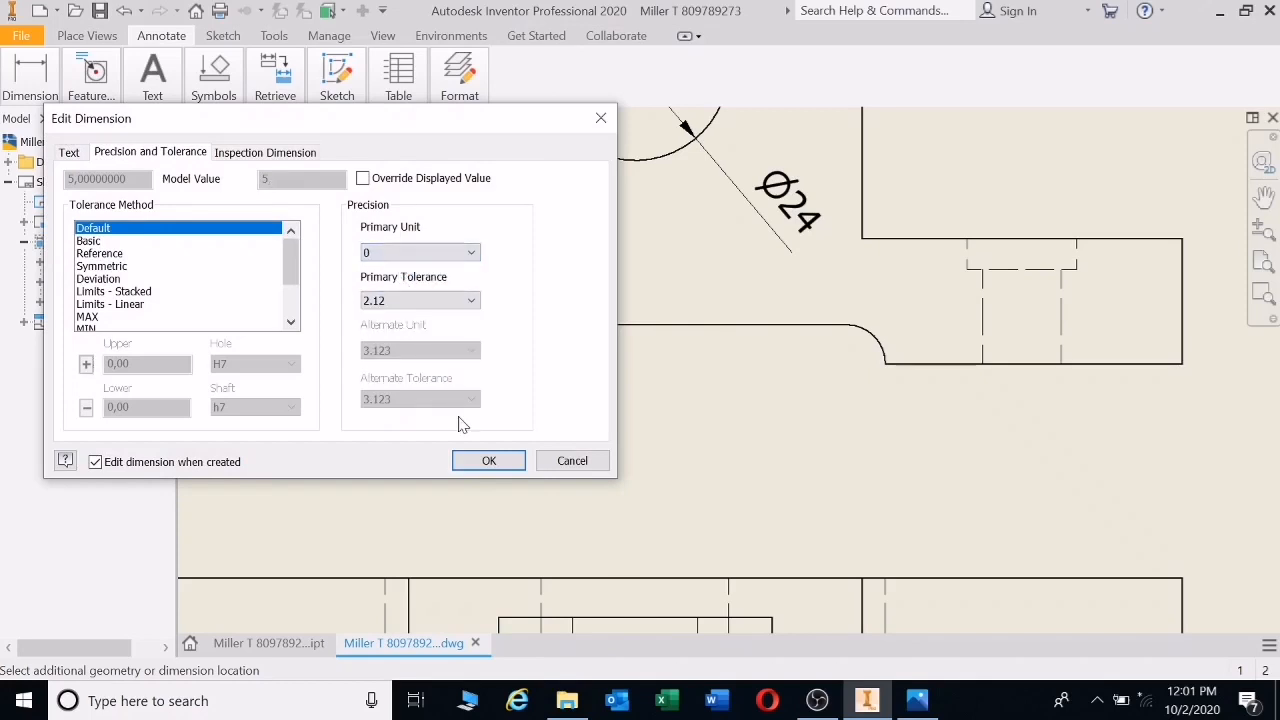
{"action": "left_click", "coordinate": [488, 461]}
{"action": "scroll", "coordinate": [595, 445], "scroll_direction": "down", "scroll_amount": 5}
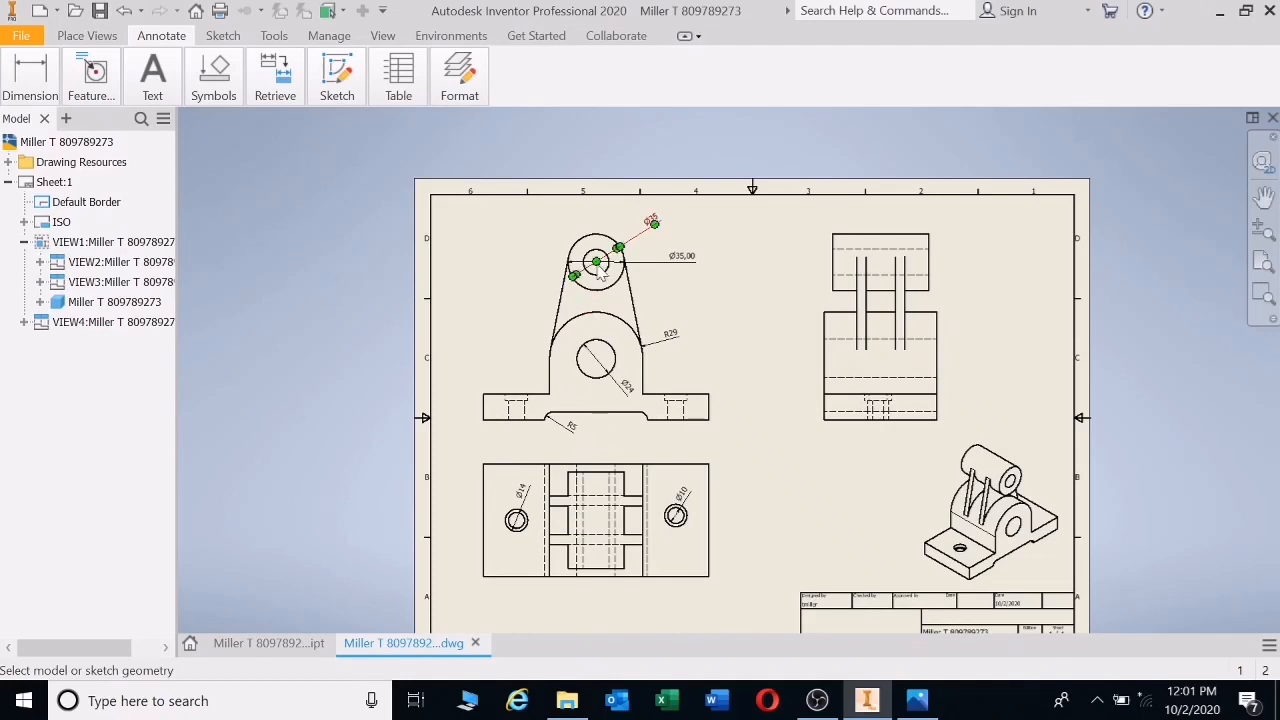
- Review the Ø35 dimension's settings without changing them
{"action": "double_click", "coordinate": [640, 232]}
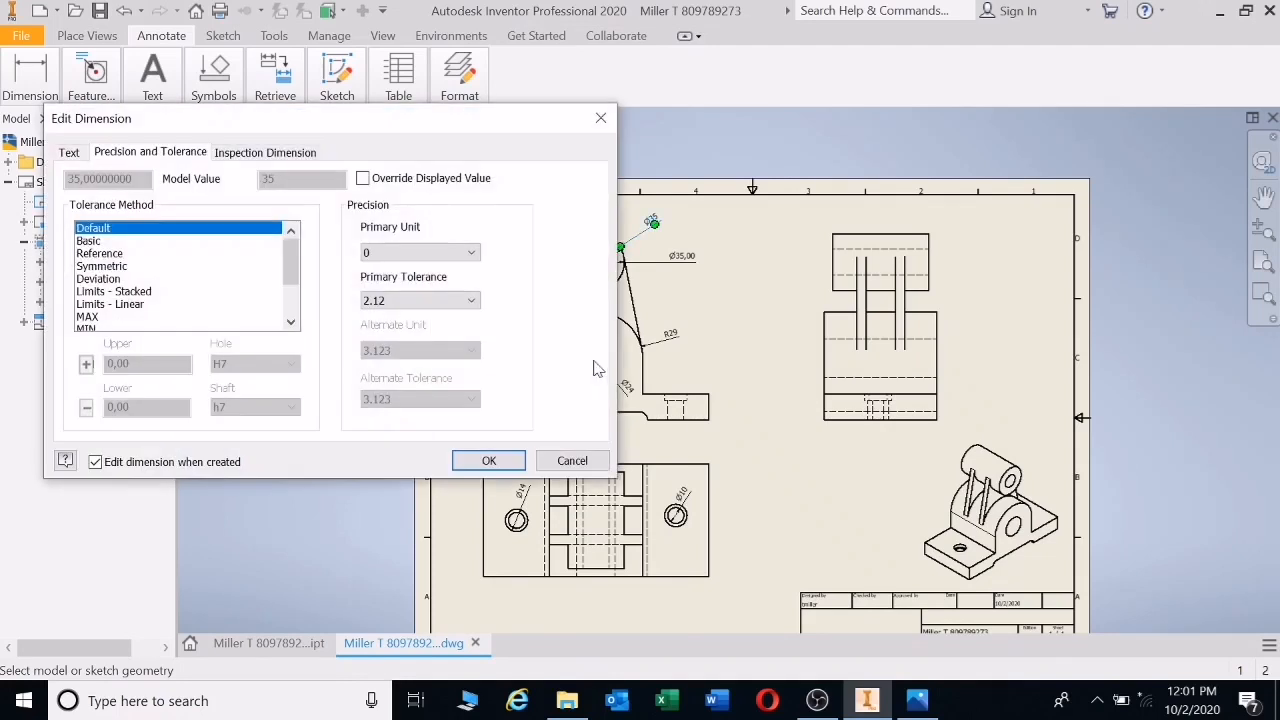
{"action": "left_click", "coordinate": [572, 462]}
{"action": "left_click", "coordinate": [30, 75]}
{"action": "left_click", "coordinate": [34, 140]}
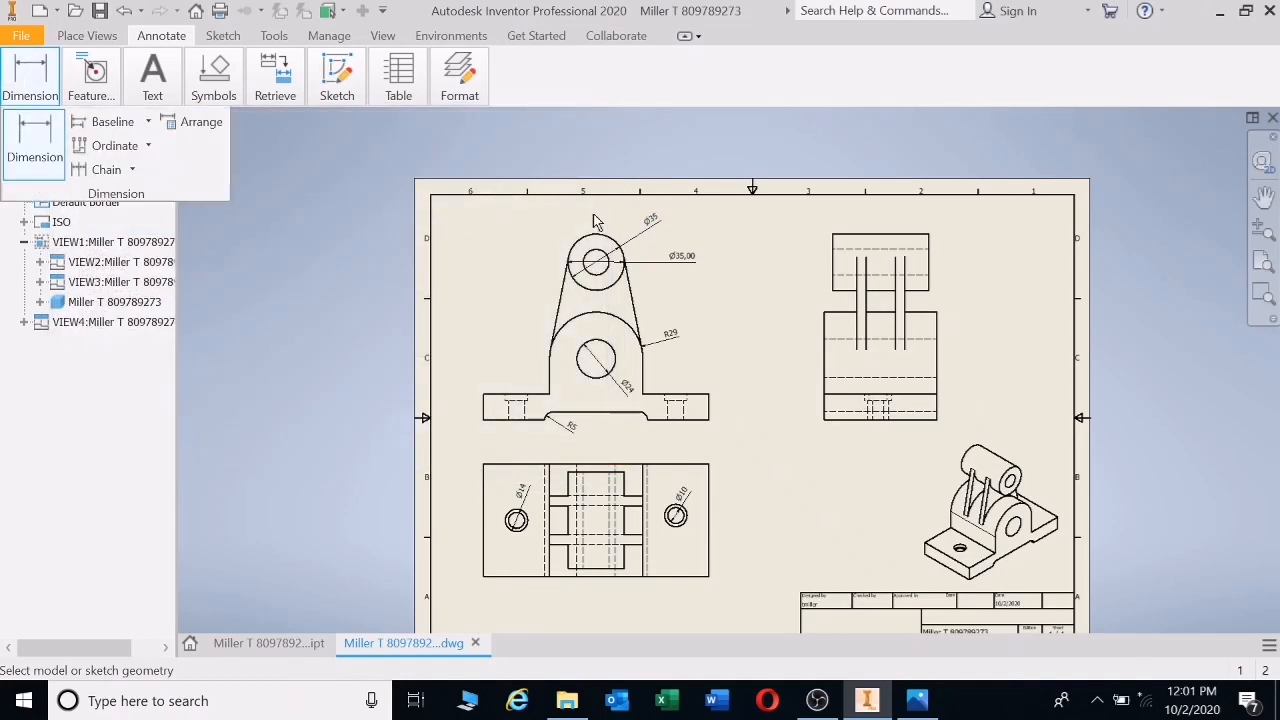
{"action": "key", "text": "Escape"}
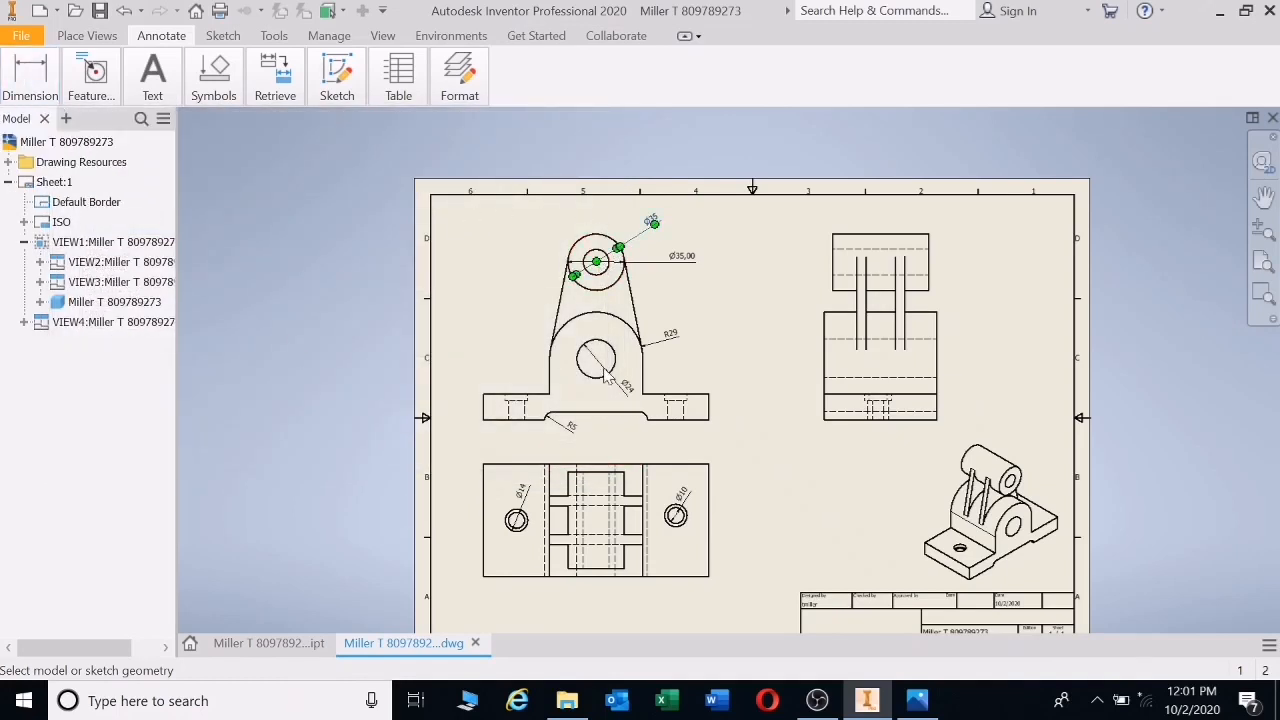
{"action": "double_click", "coordinate": [606, 377]}
{"action": "left_click", "coordinate": [574, 457]}
- Add a whole-number vertical 60 dimension between the two circles, left of the front view
{"action": "left_click", "coordinate": [586, 248]}
{"action": "left_click", "coordinate": [604, 348]}
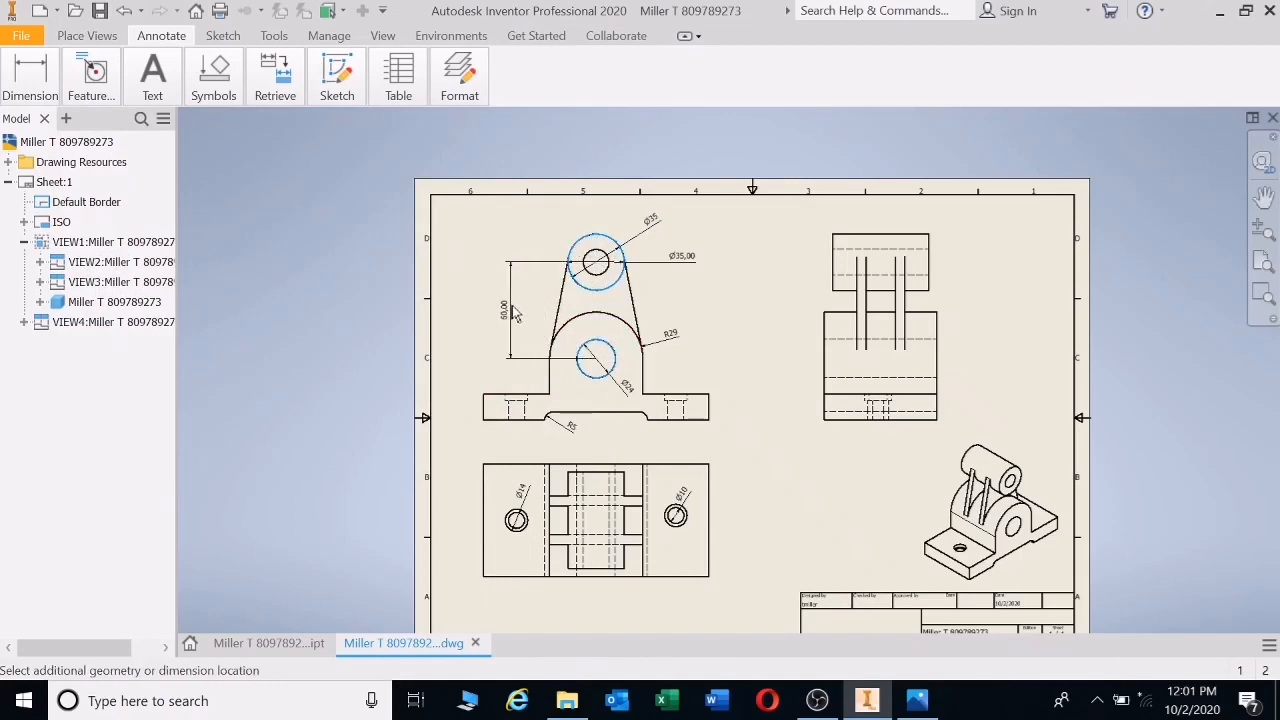
{"action": "left_click", "coordinate": [517, 318]}
{"action": "left_click", "coordinate": [466, 252]}
{"action": "left_click", "coordinate": [420, 270]}
{"action": "left_click", "coordinate": [489, 460]}
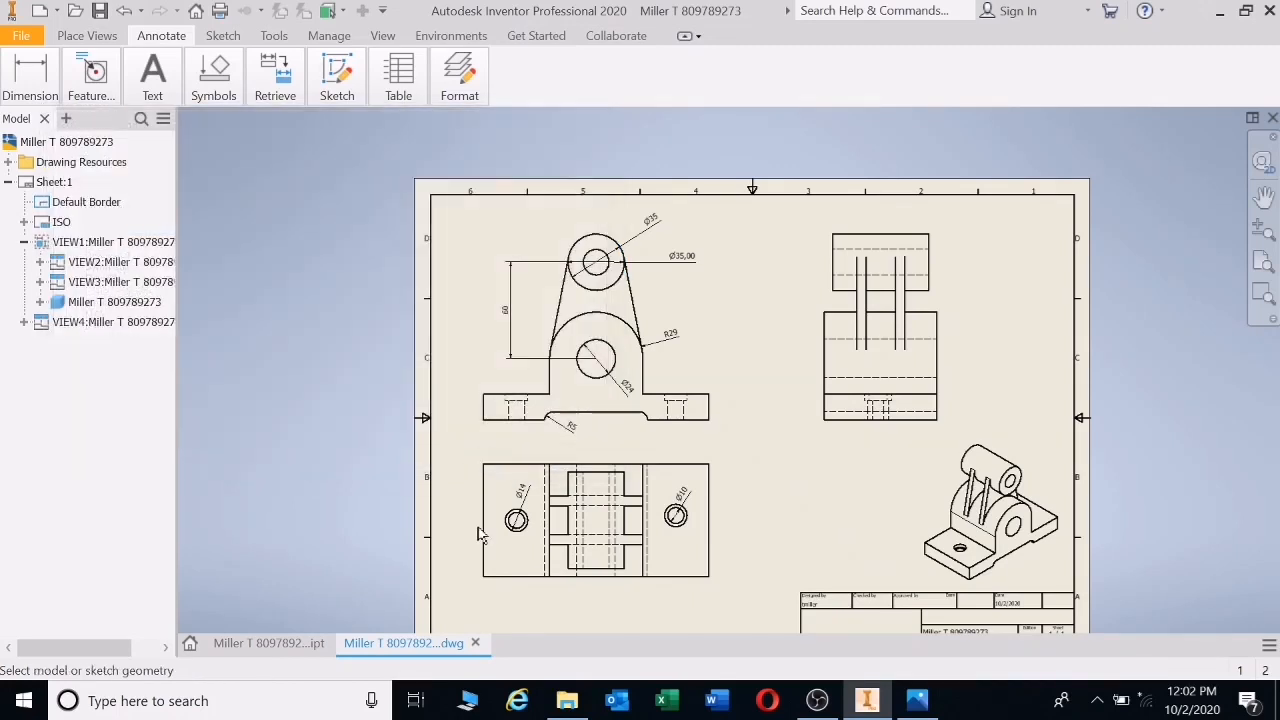
- Add the 99,00 spacing between the Ø14 and Ø10 holes below the lower view
{"action": "left_click", "coordinate": [516, 520]}
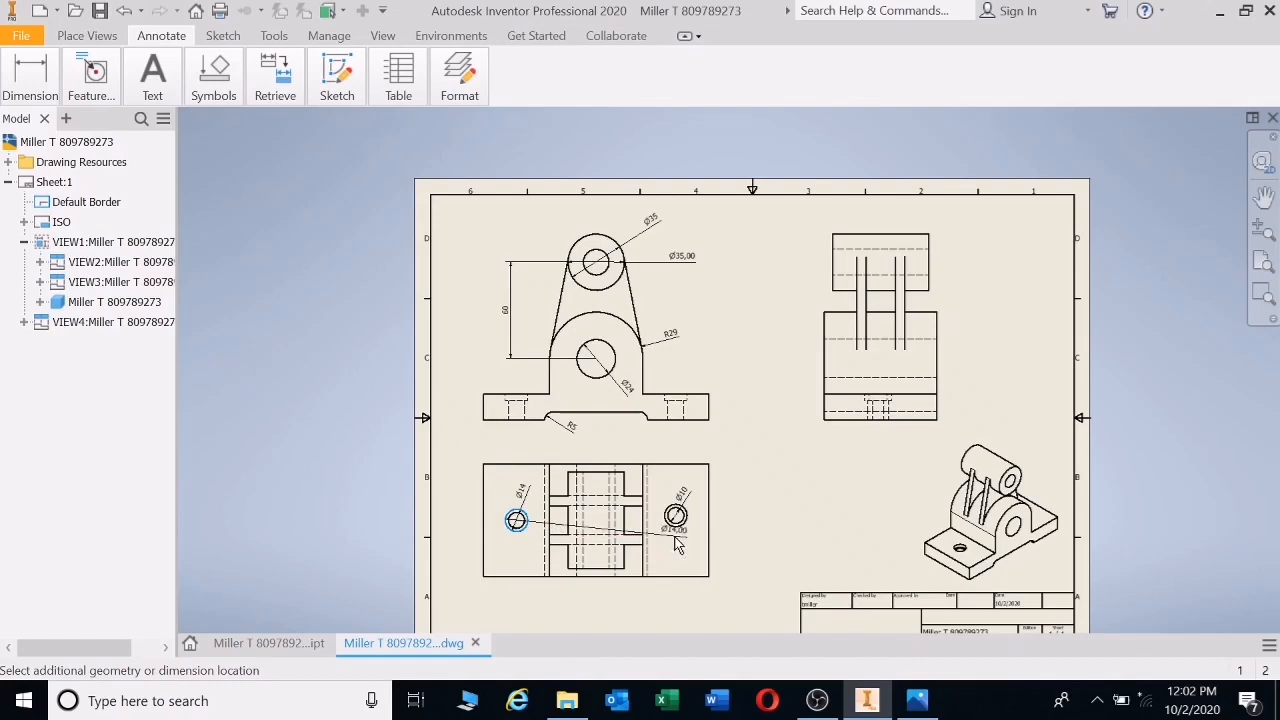
{"action": "left_click", "coordinate": [680, 528]}
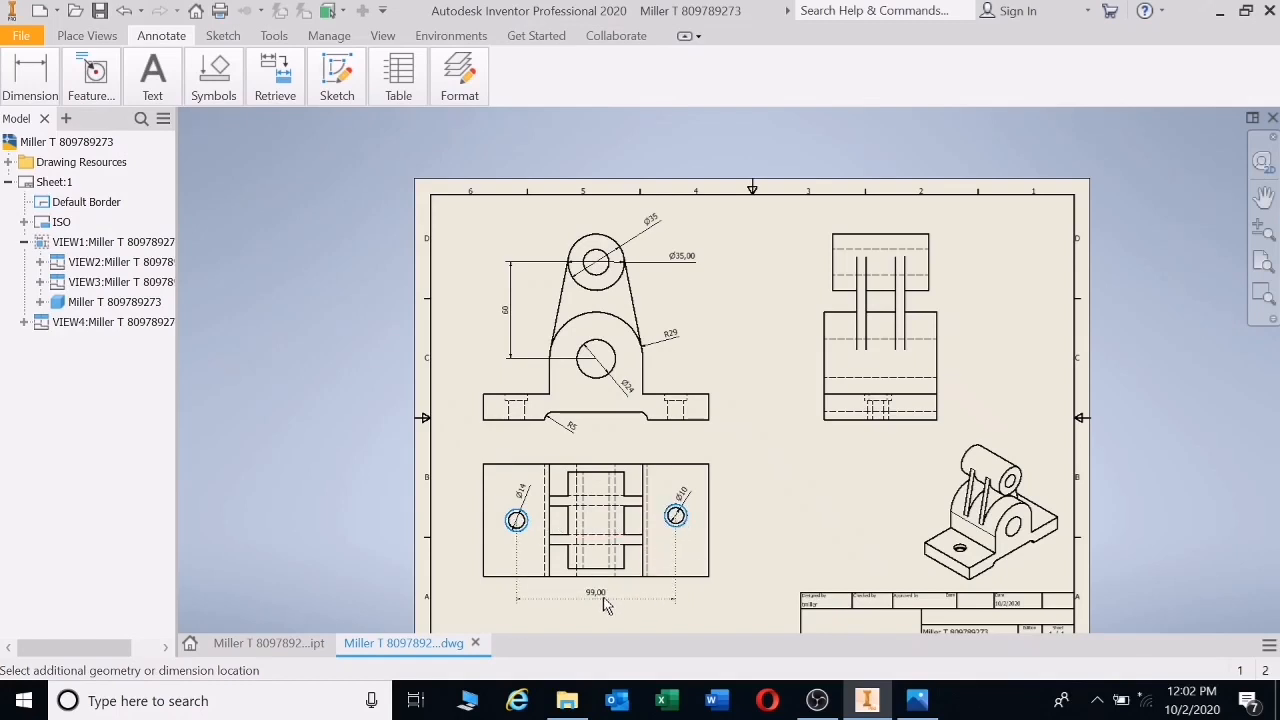
{"action": "left_click", "coordinate": [604, 605]}
{"action": "left_click", "coordinate": [489, 462]}
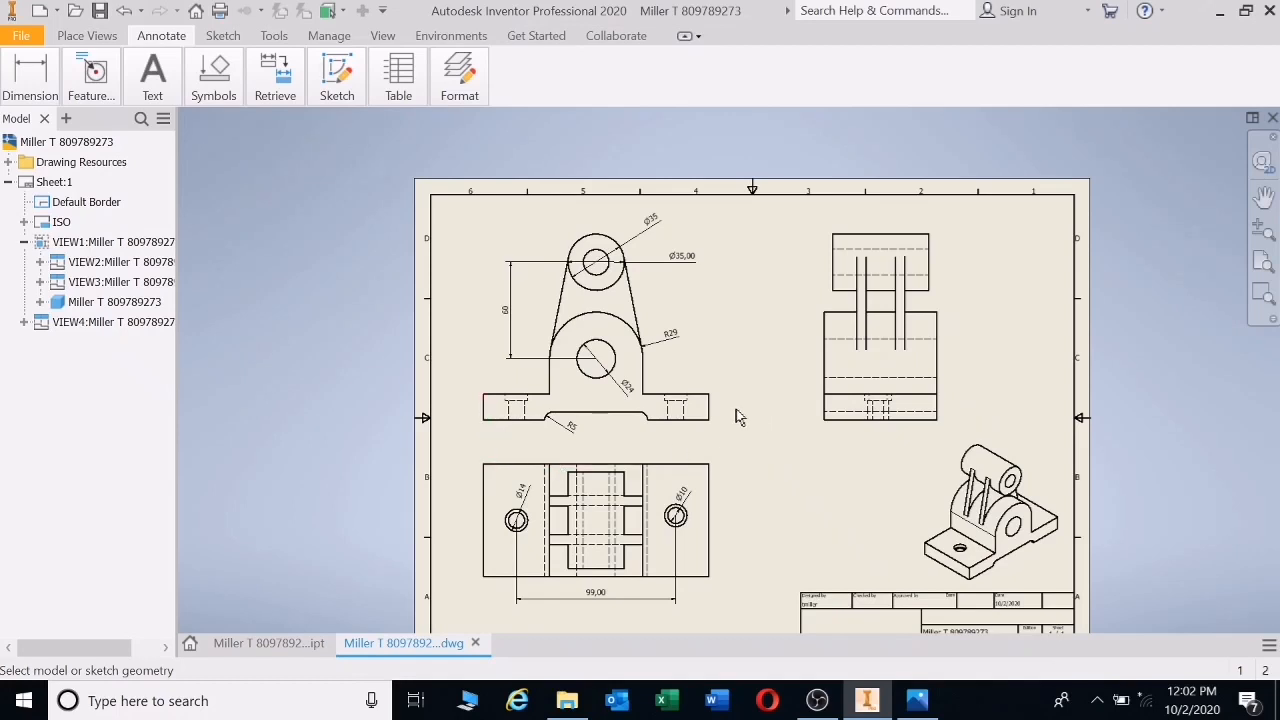
- Dimension the base width as a whole-number 140 below the front view
{"action": "left_click", "coordinate": [481, 414]}
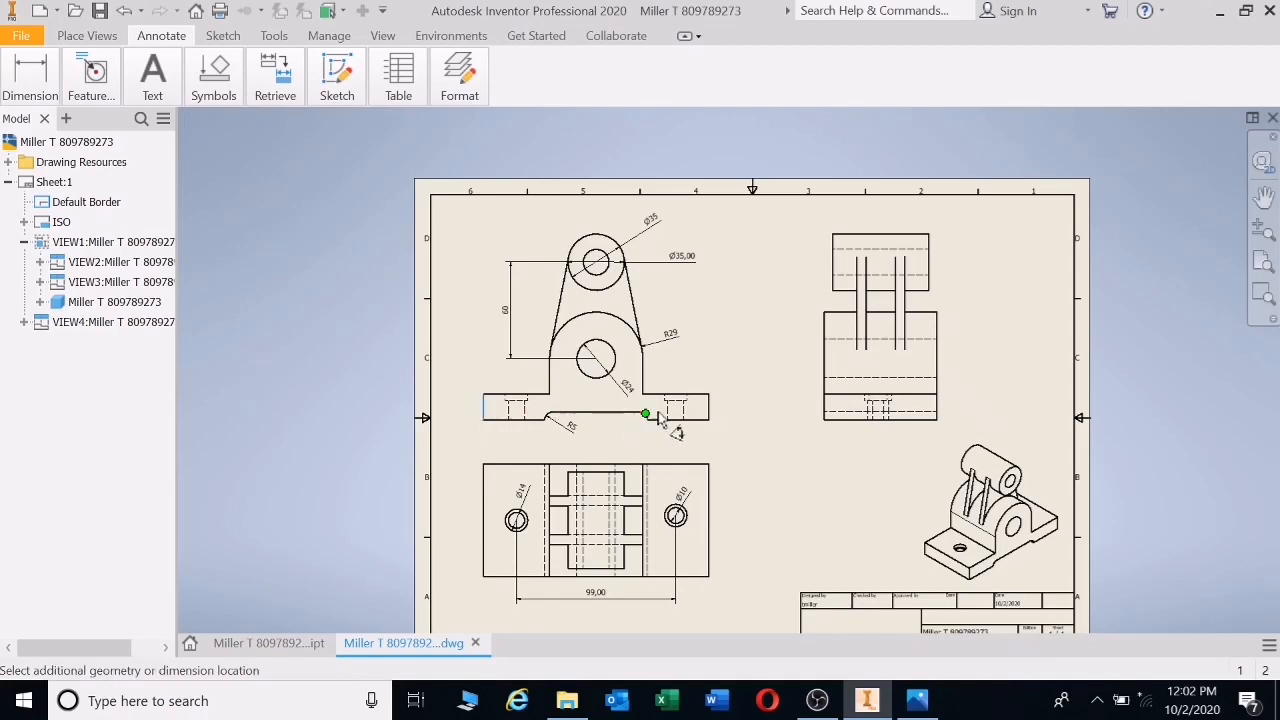
{"action": "left_click", "coordinate": [707, 460]}
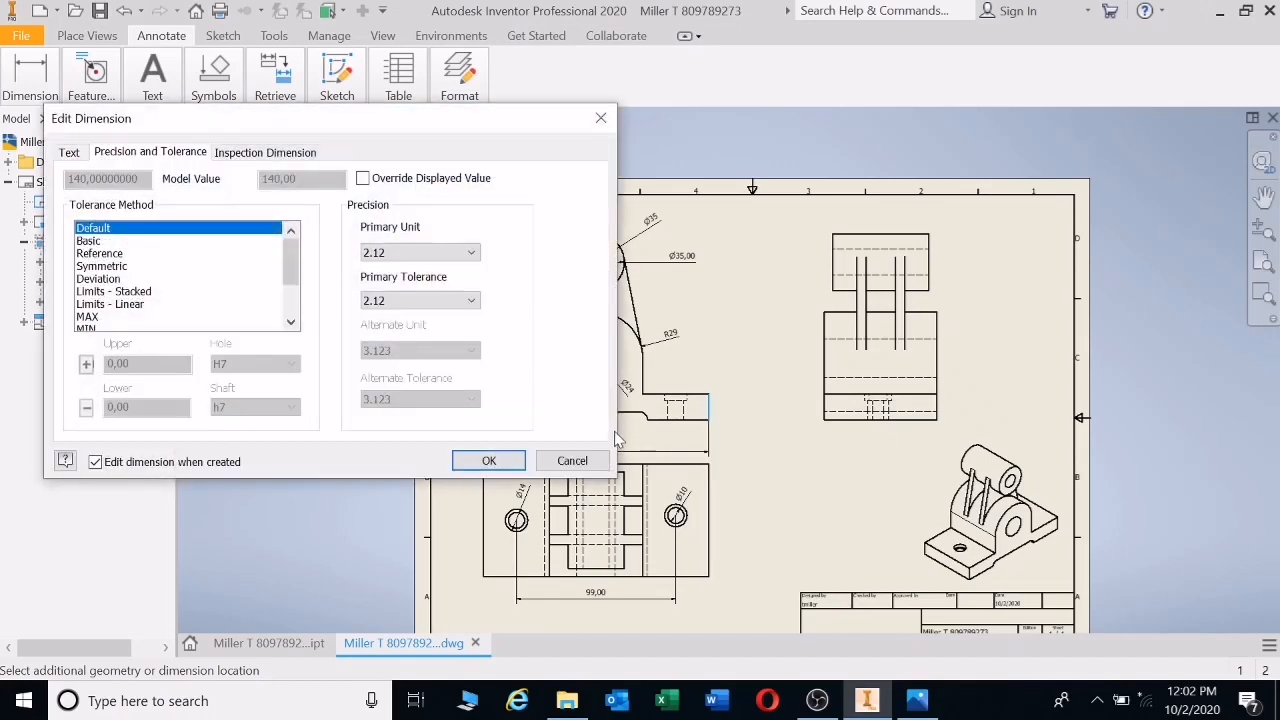
{"action": "left_click", "coordinate": [475, 256]}
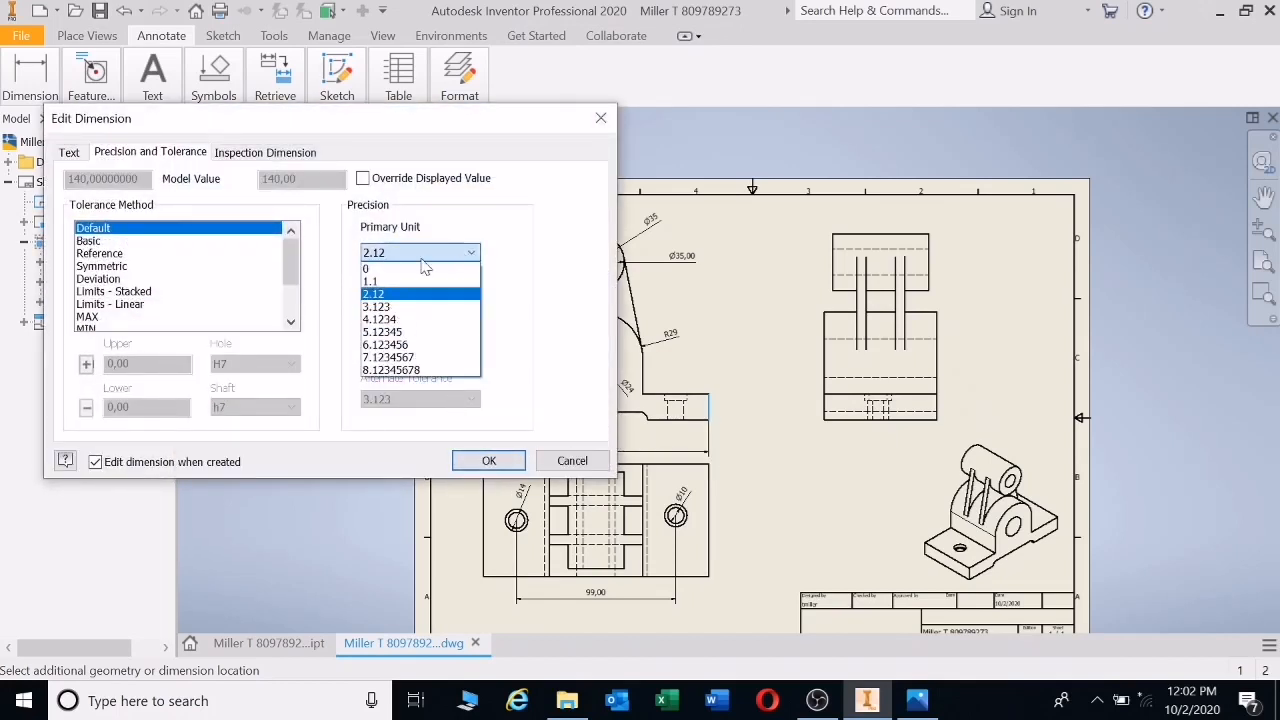
{"action": "left_click", "coordinate": [420, 268]}
{"action": "left_click", "coordinate": [484, 457]}
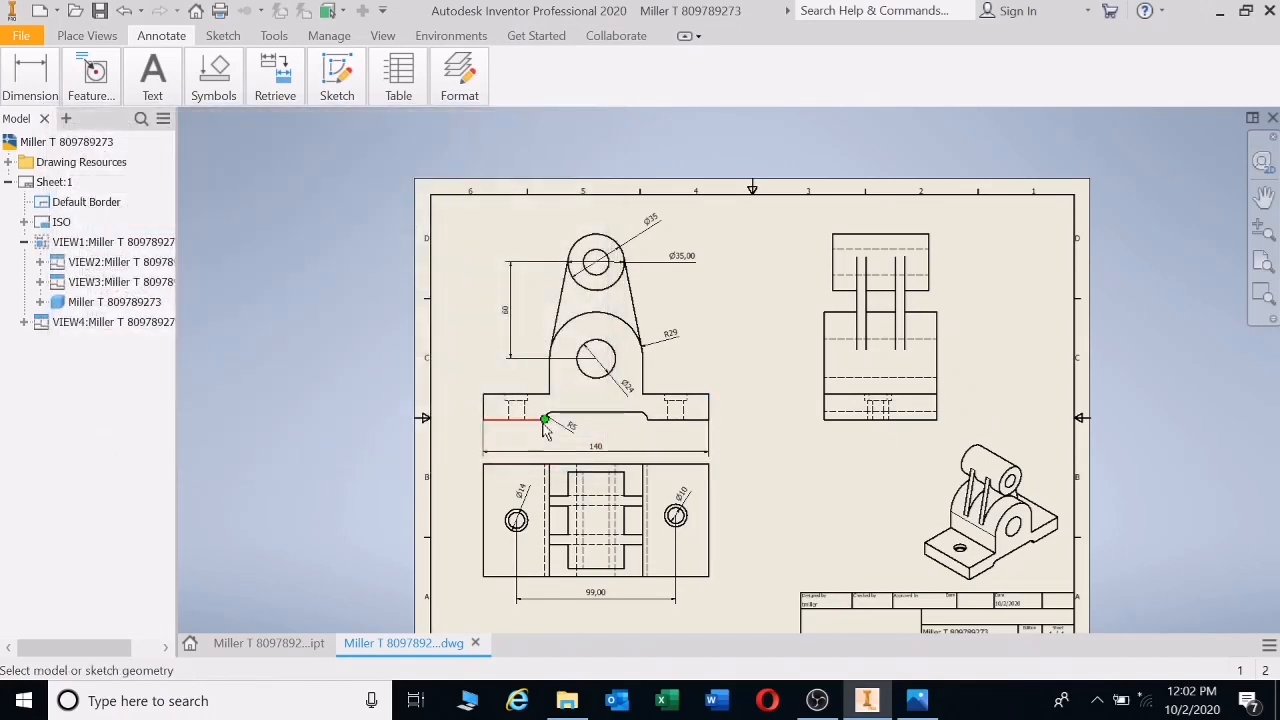
- Dimension the base recess width as a whole-number 64
{"action": "left_click", "coordinate": [543, 423]}
{"action": "left_click", "coordinate": [645, 415]}
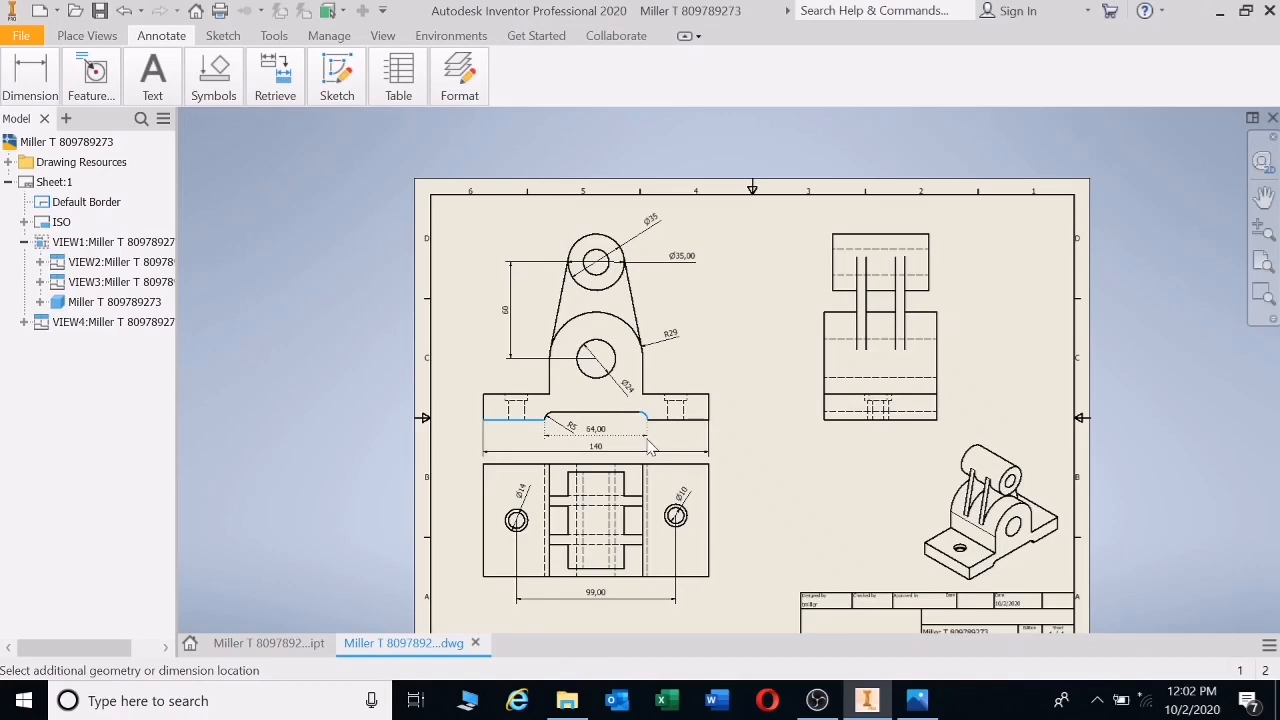
{"action": "left_click", "coordinate": [650, 451]}
{"action": "left_click", "coordinate": [471, 252]}
{"action": "left_click", "coordinate": [424, 270]}
{"action": "left_click", "coordinate": [484, 462]}
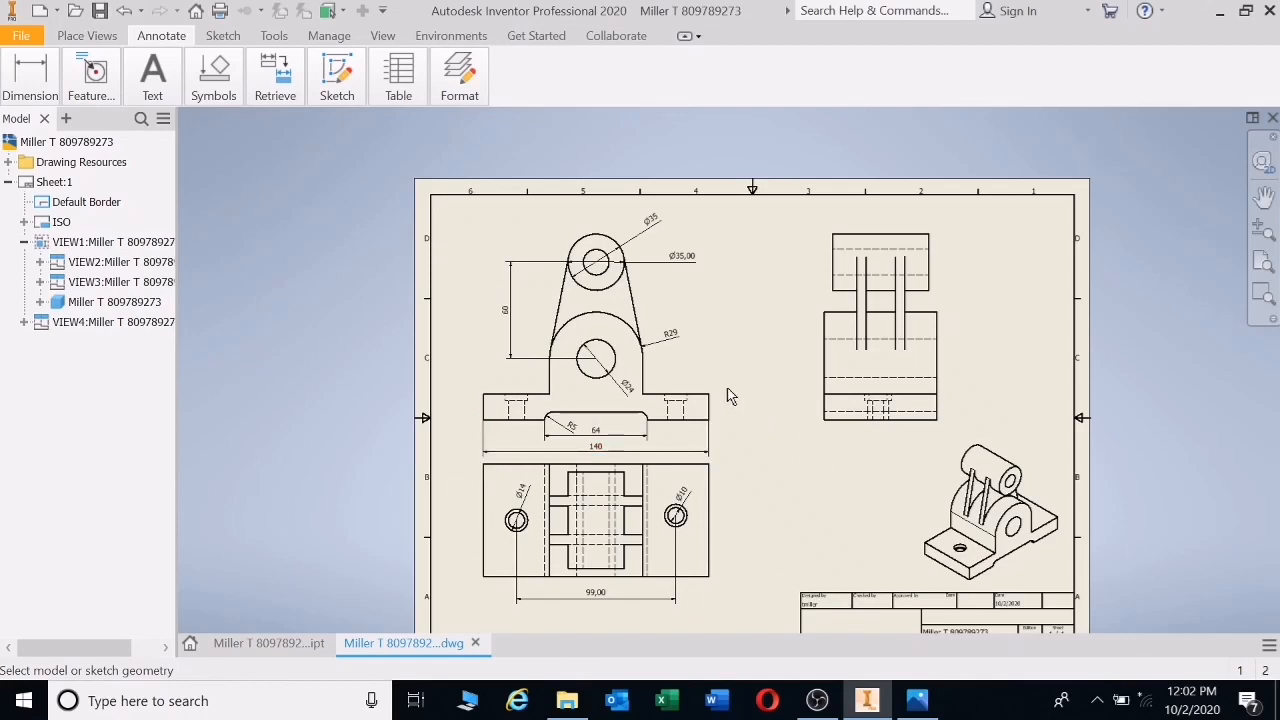
{"action": "left_click", "coordinate": [668, 332]}
- Add a whole-number 60 width above the side view's top part
{"action": "left_click", "coordinate": [929, 263]}
{"action": "left_click", "coordinate": [833, 265]}
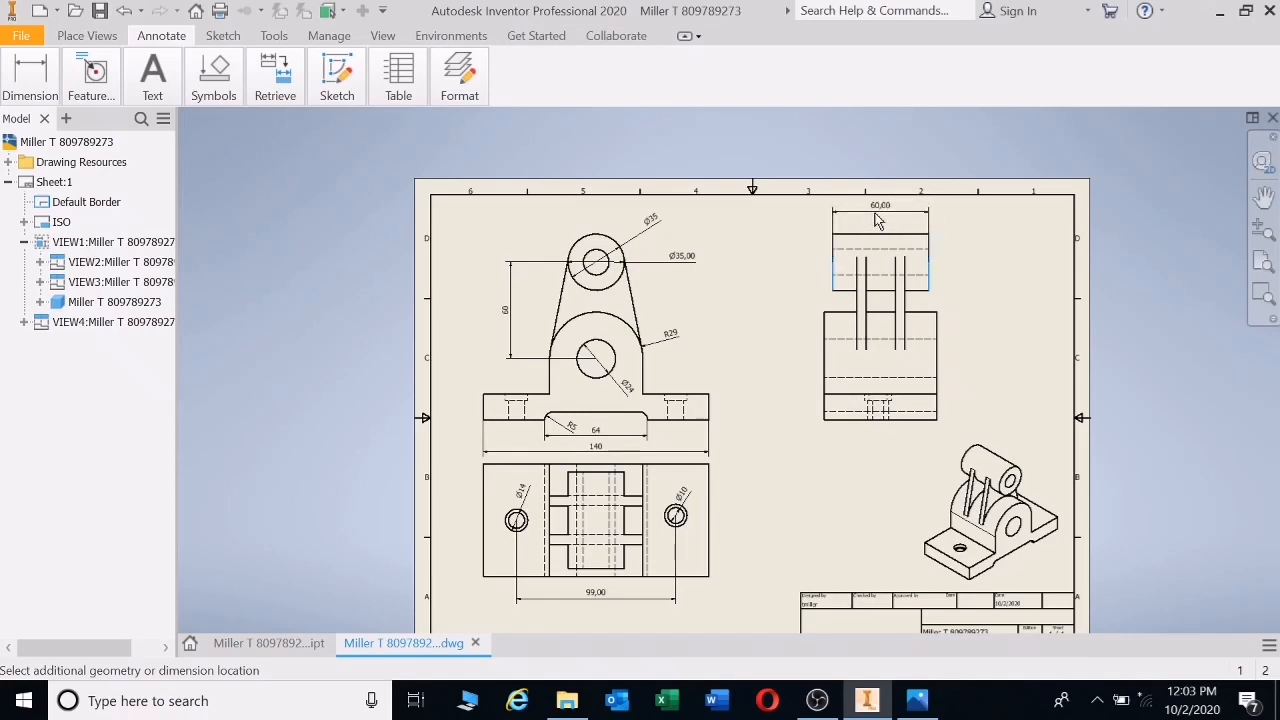
{"action": "left_click", "coordinate": [895, 232]}
{"action": "left_click", "coordinate": [465, 253]}
{"action": "left_click", "coordinate": [417, 281]}
{"action": "left_click", "coordinate": [466, 255]}
{"action": "left_click", "coordinate": [412, 269]}
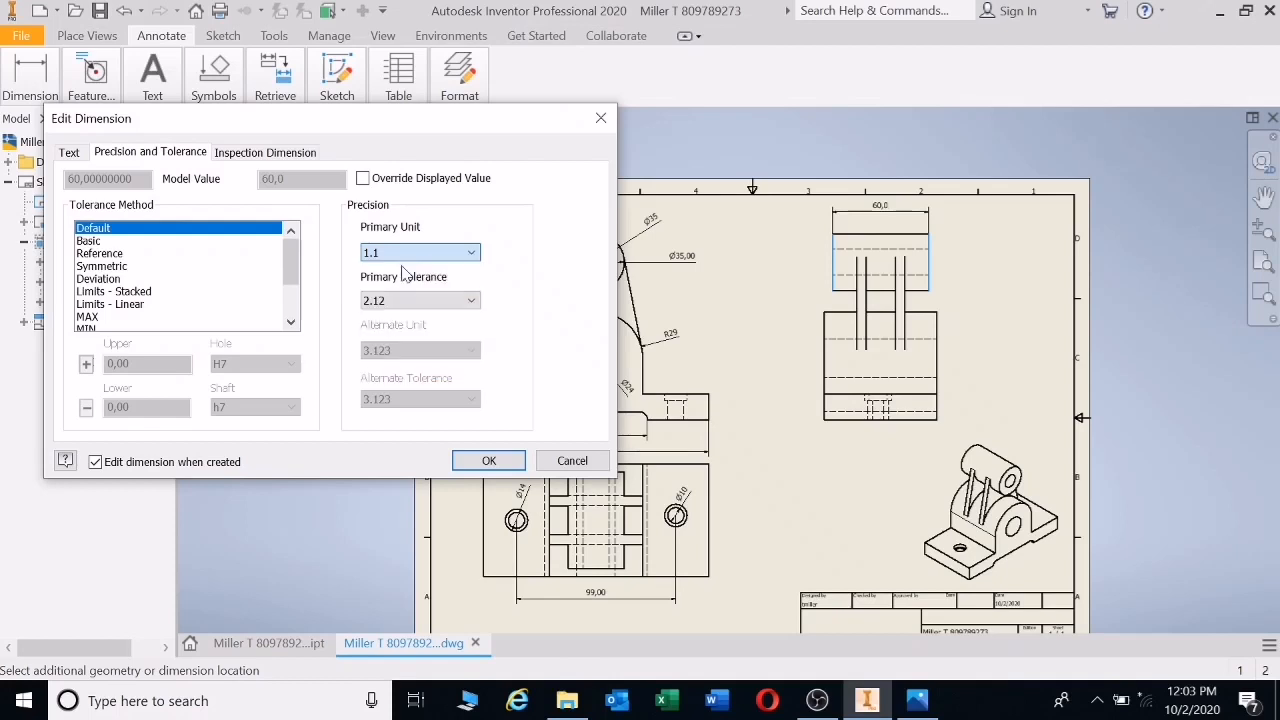
{"action": "left_click", "coordinate": [487, 459]}
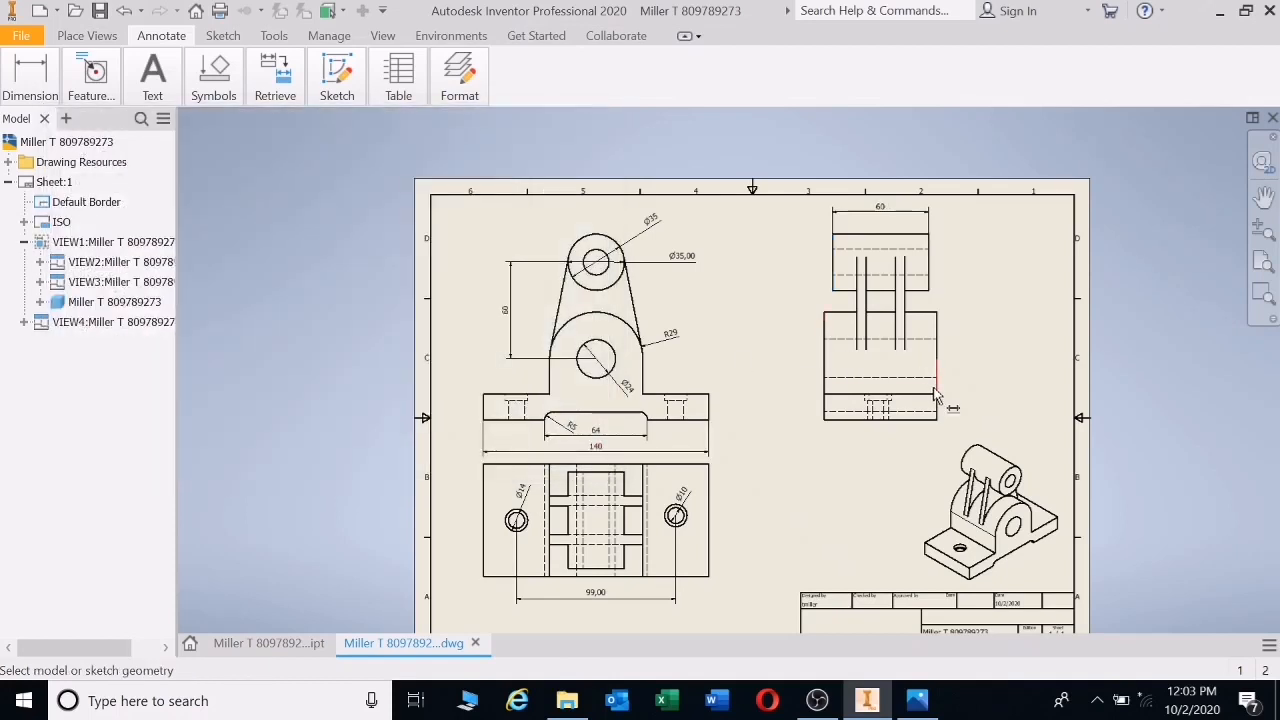
- Add a whole-number 70 width for the side view's full width
{"action": "left_click", "coordinate": [943, 386]}
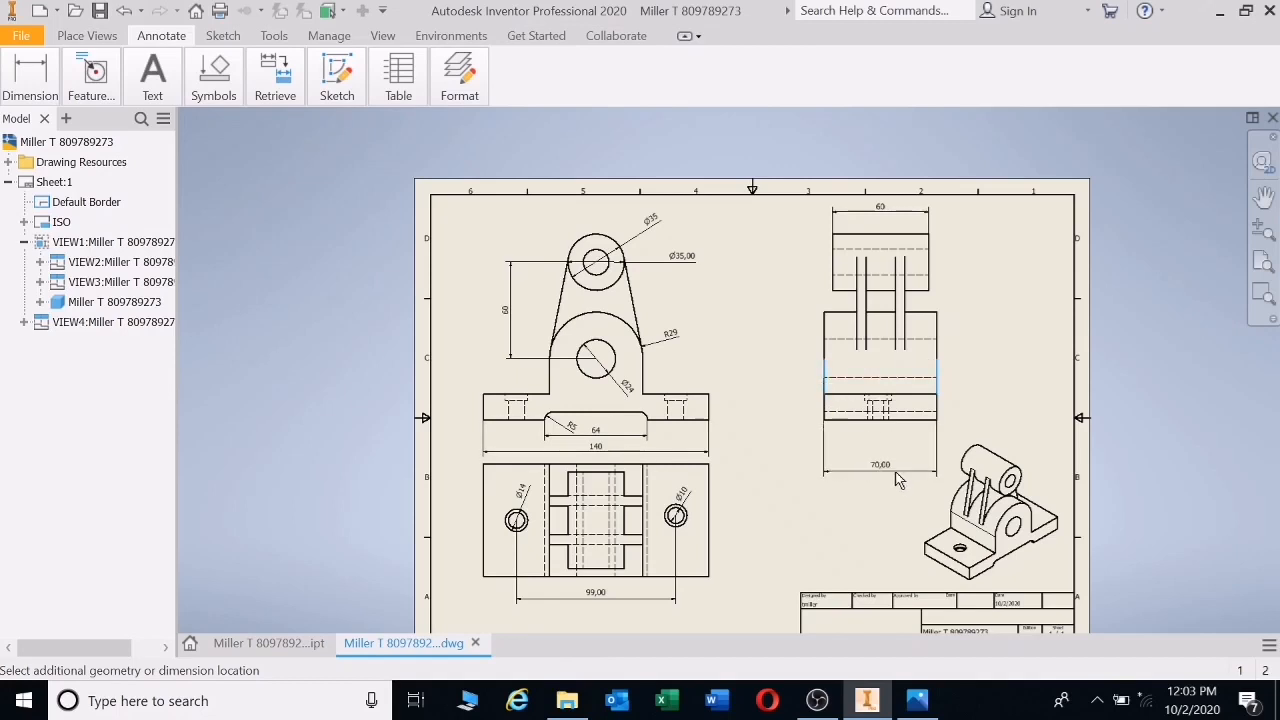
{"action": "left_click", "coordinate": [433, 254]}
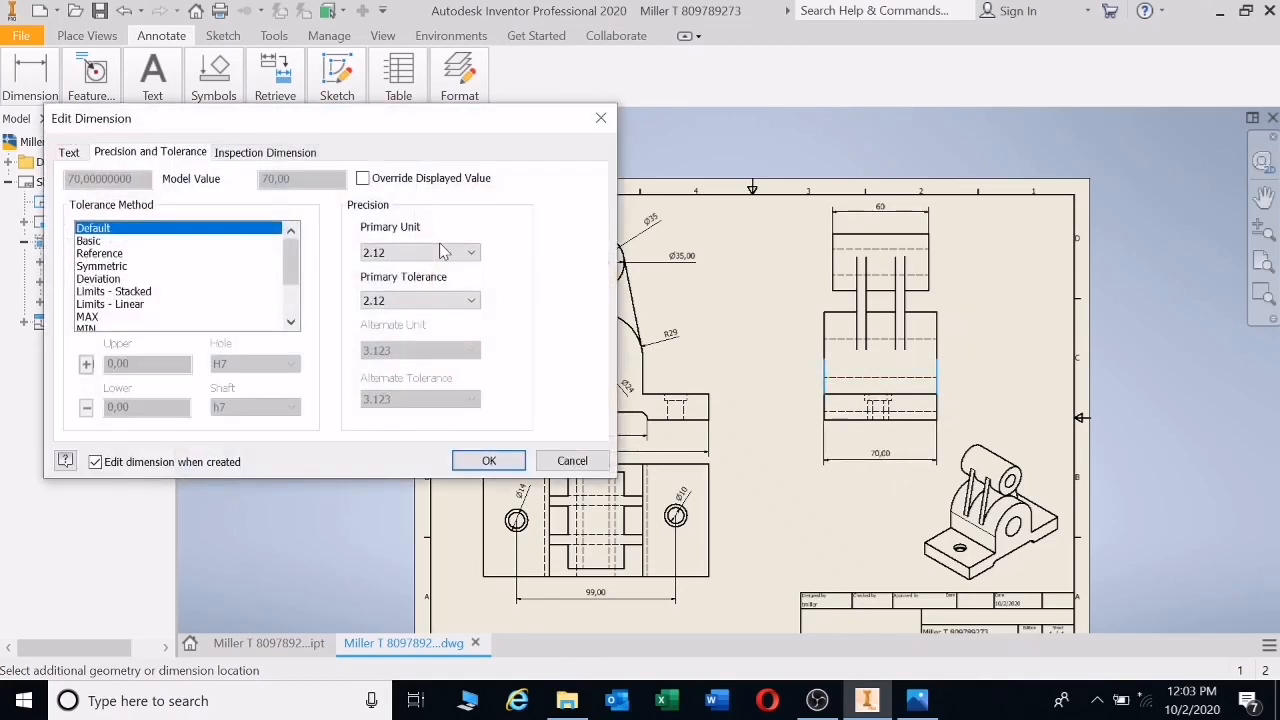
{"action": "left_click", "coordinate": [445, 252]}
{"action": "left_click", "coordinate": [423, 268]}
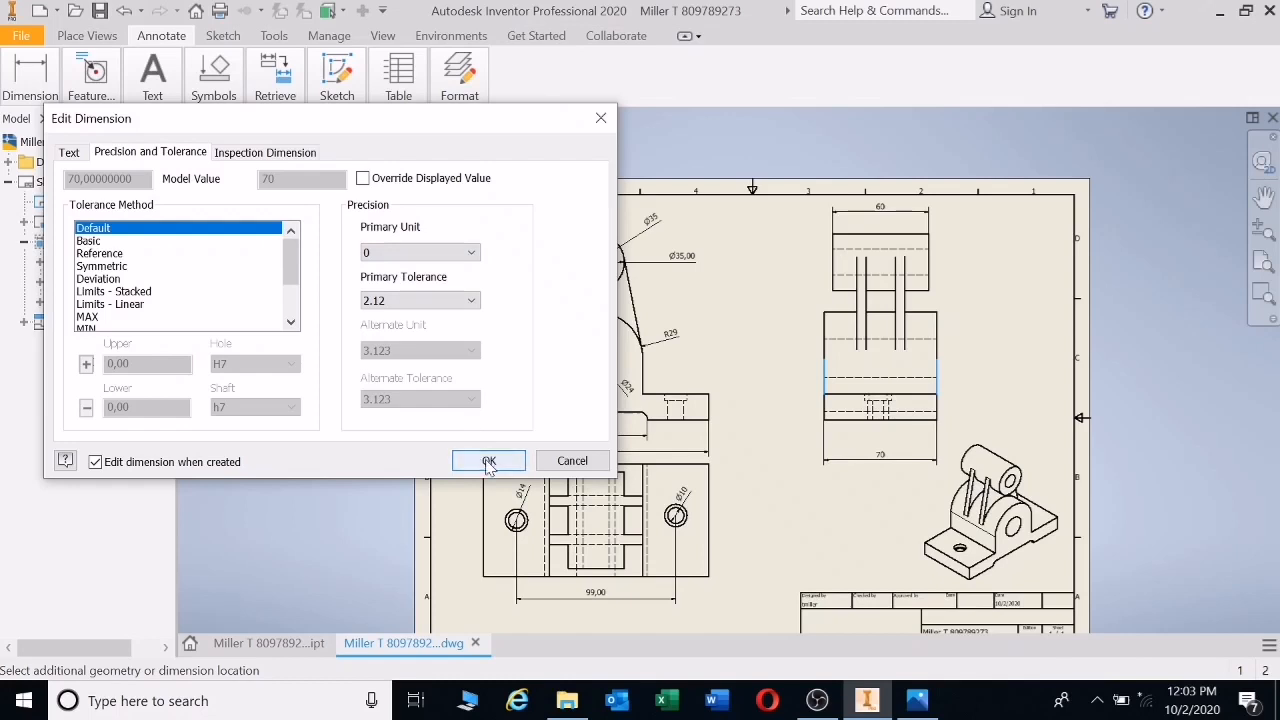
{"action": "left_click", "coordinate": [488, 460]}
- Dimension the 30 spacing between the side view's inner lines, without decimals
{"action": "left_click", "coordinate": [858, 305]}
{"action": "left_click", "coordinate": [905, 304]}
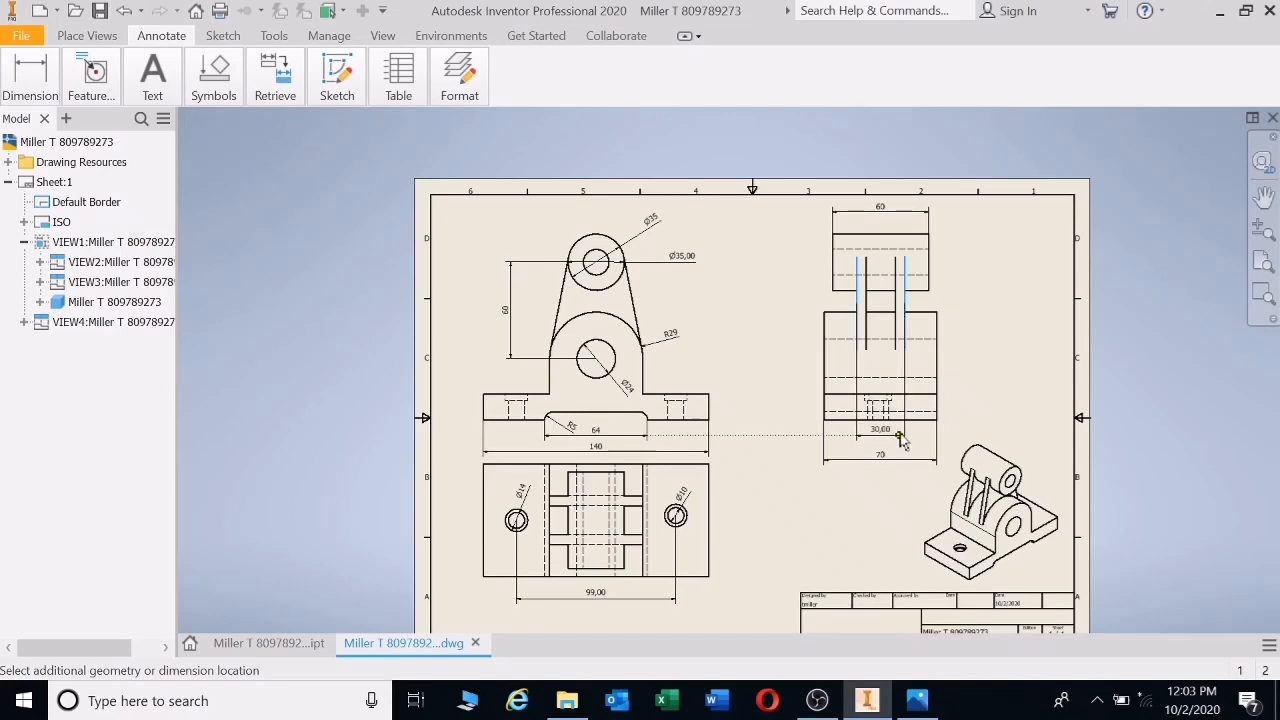
{"action": "left_click", "coordinate": [900, 440]}
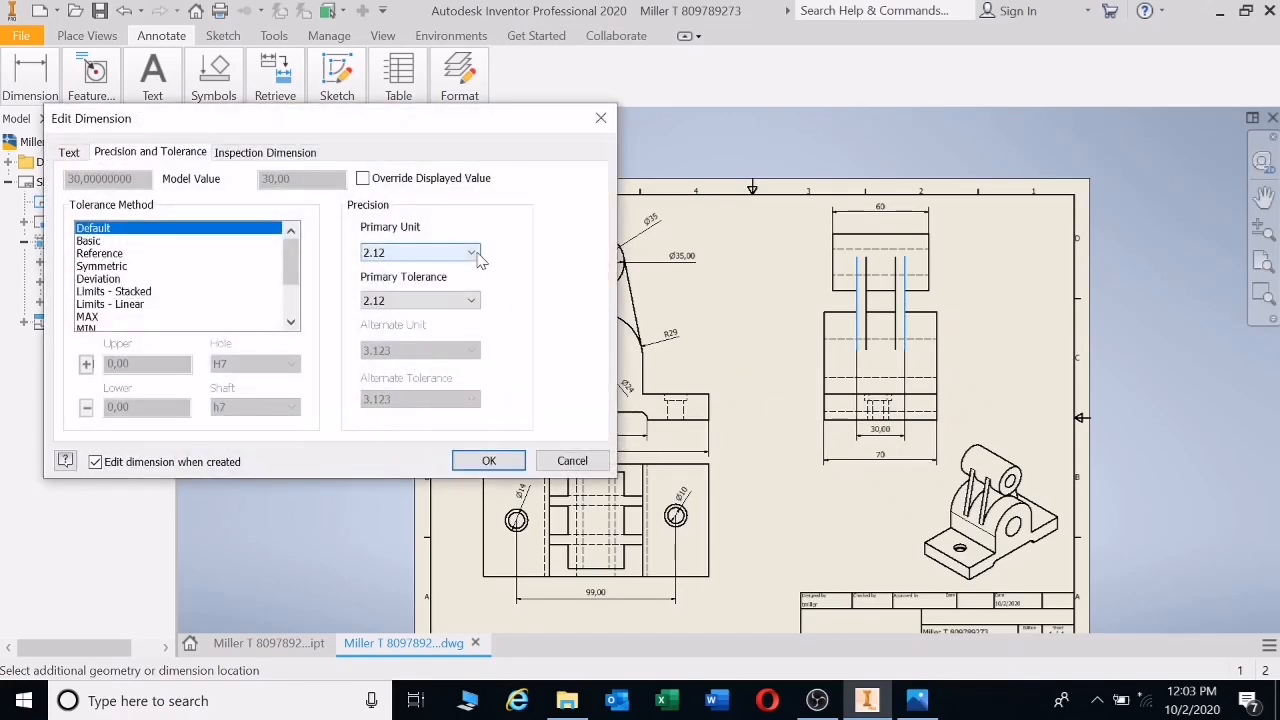
{"action": "left_click", "coordinate": [478, 256]}
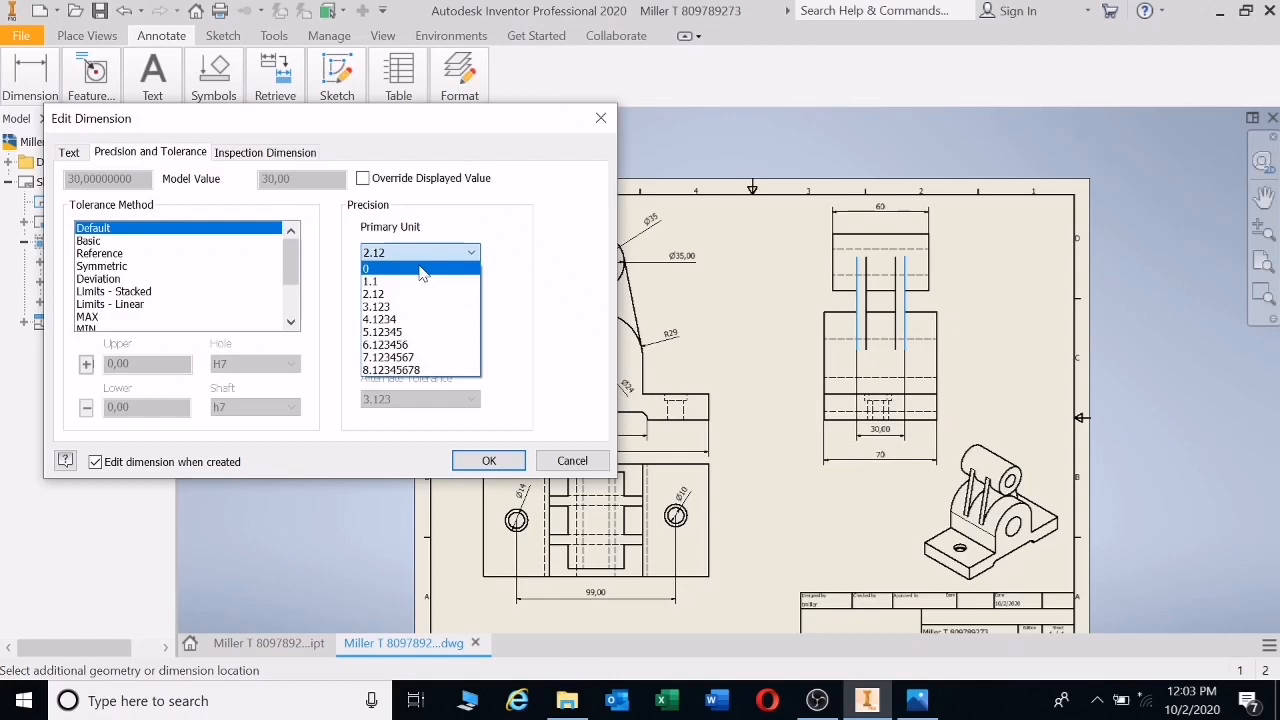
{"action": "left_click", "coordinate": [423, 272]}
{"action": "left_click", "coordinate": [488, 461]}
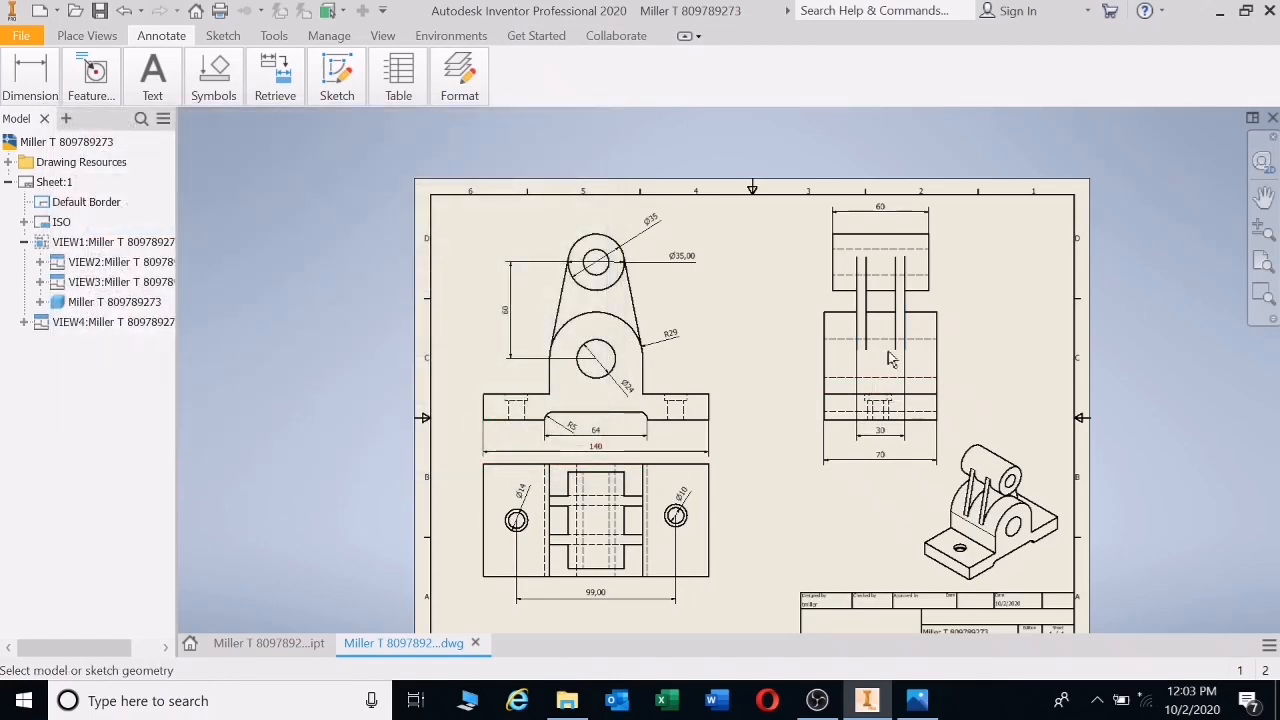
- Add a whole-number 6 thickness dimension in the side view
{"action": "left_click", "coordinate": [864, 326]}
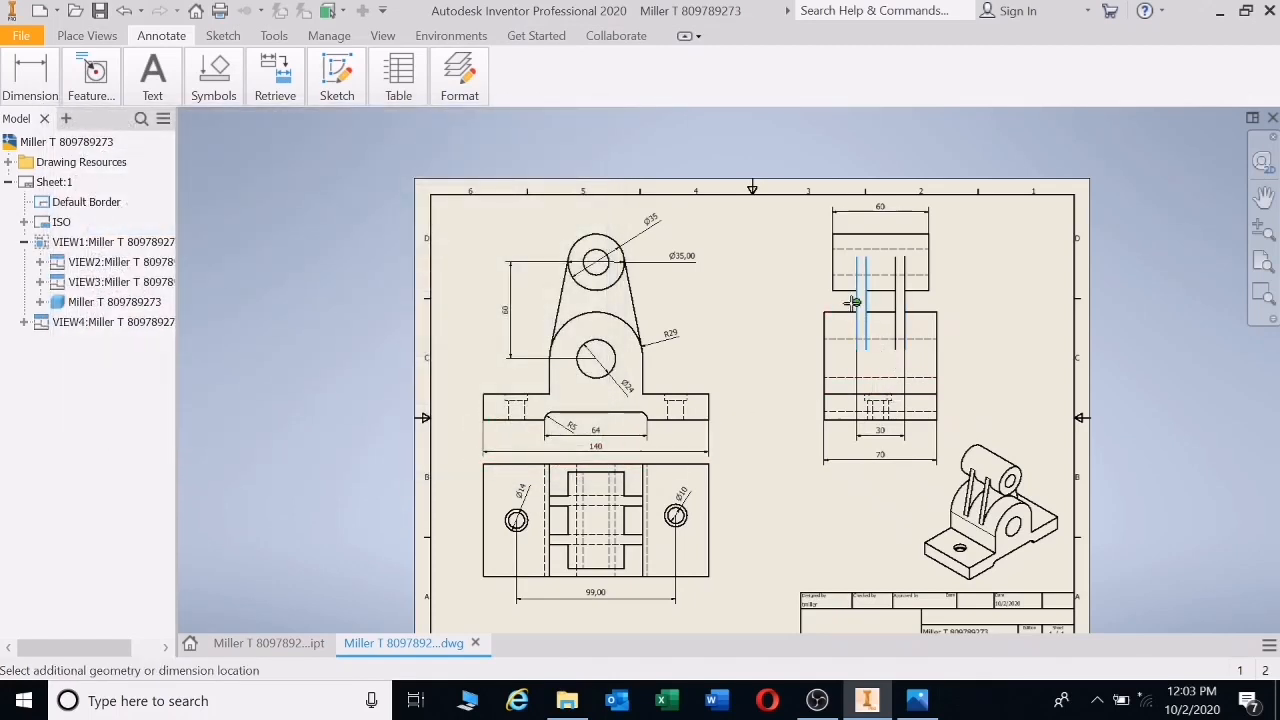
{"action": "left_click", "coordinate": [824, 320]}
{"action": "left_click", "coordinate": [470, 252]}
{"action": "left_click", "coordinate": [408, 276]}
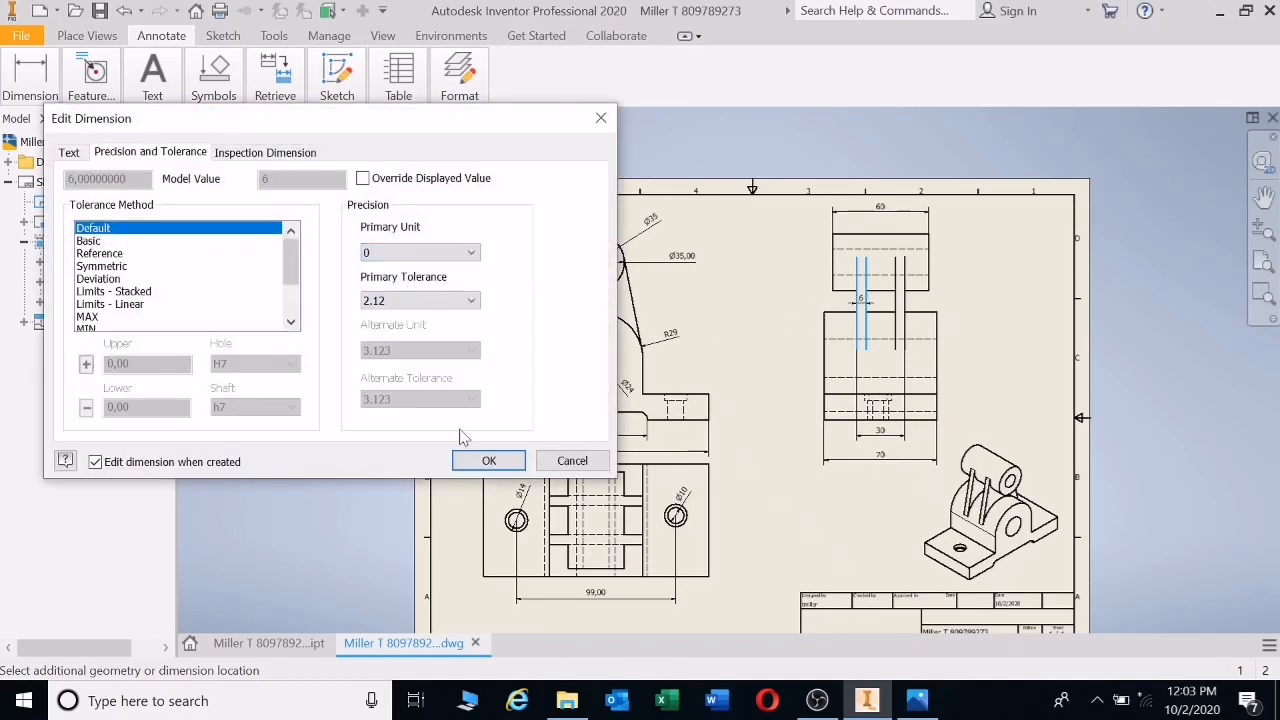
{"action": "left_click", "coordinate": [485, 463]}
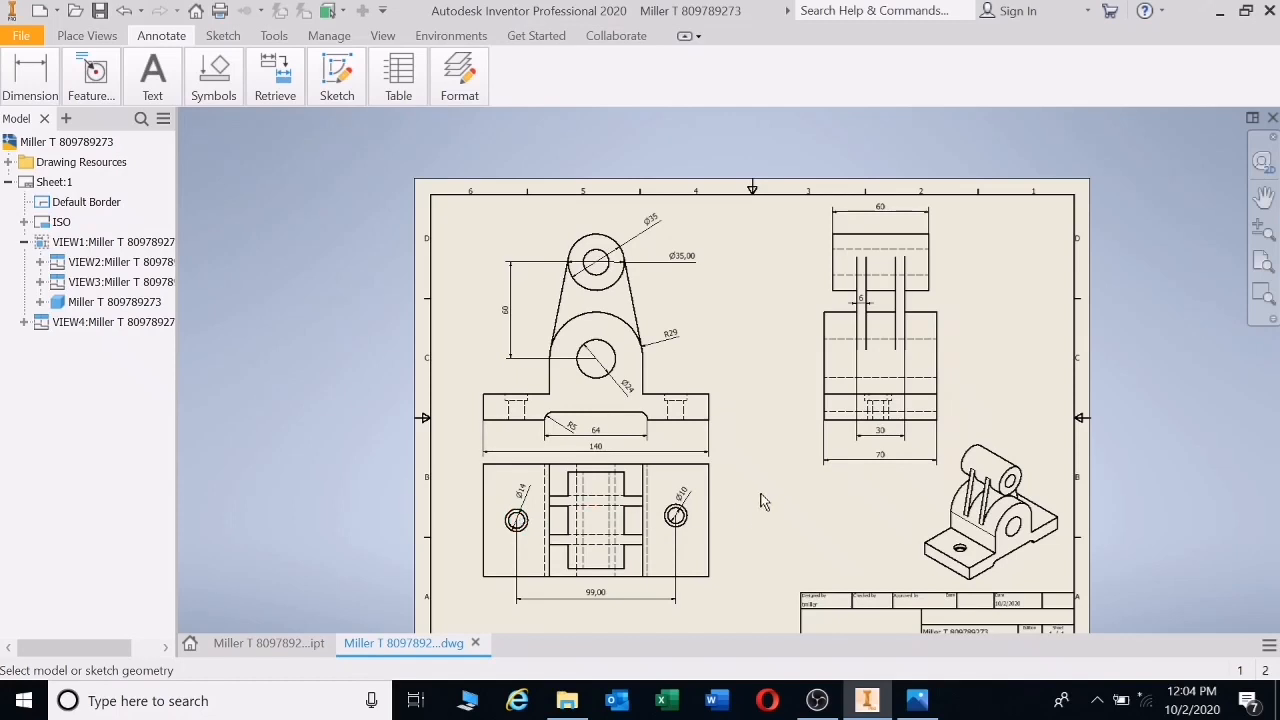
- Add whole-number 4 and 16 height dimensions beside the base's right end
{"action": "left_click", "coordinate": [669, 398]}
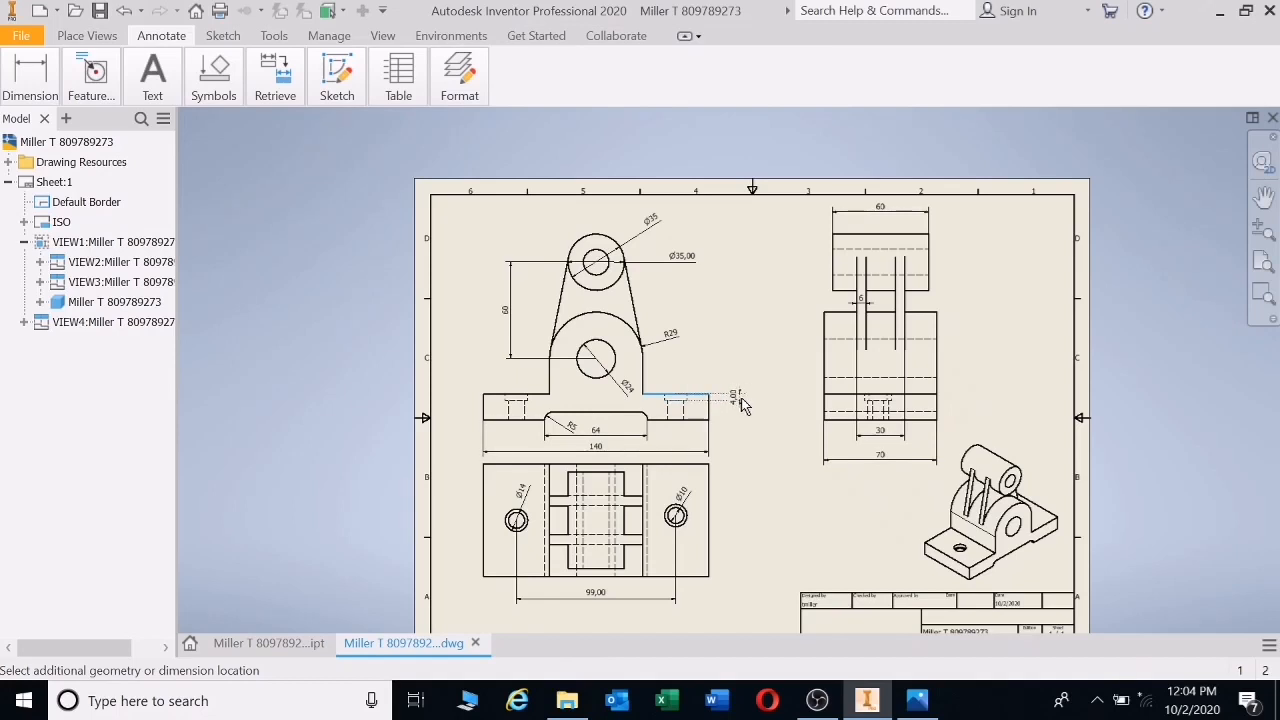
{"action": "left_click", "coordinate": [741, 405]}
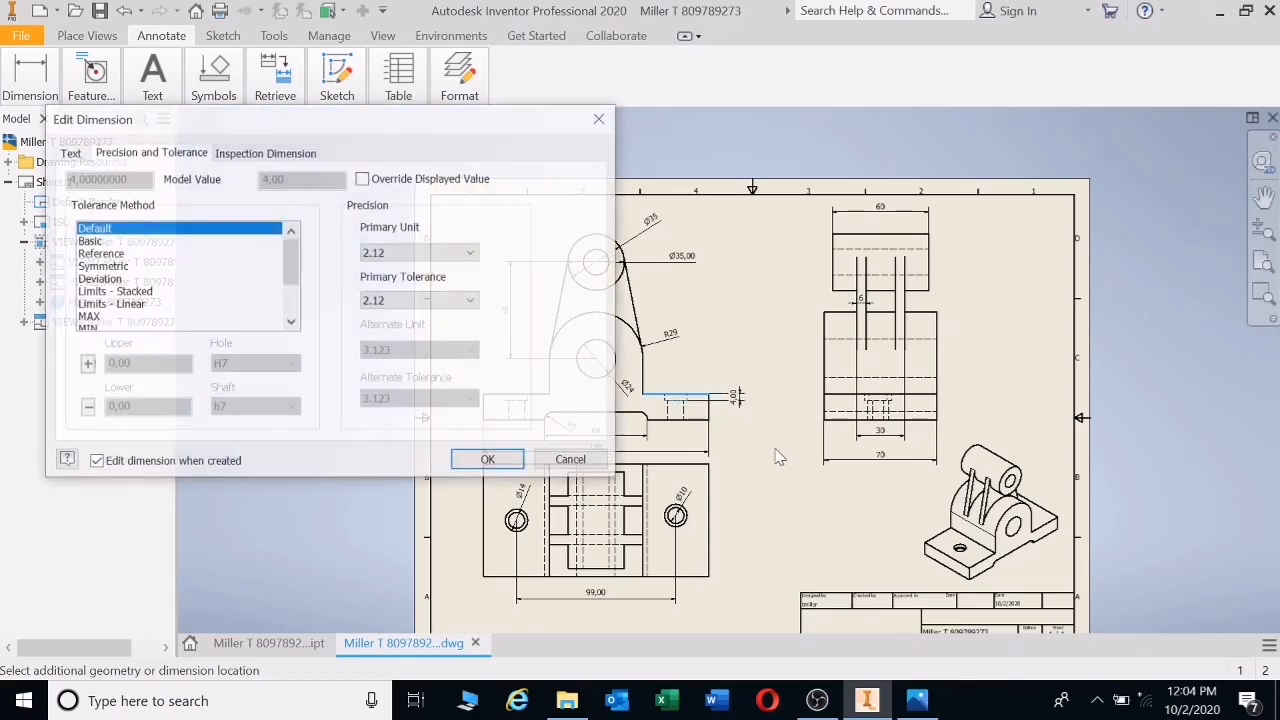
{"action": "left_click", "coordinate": [471, 253]}
{"action": "left_click", "coordinate": [410, 267]}
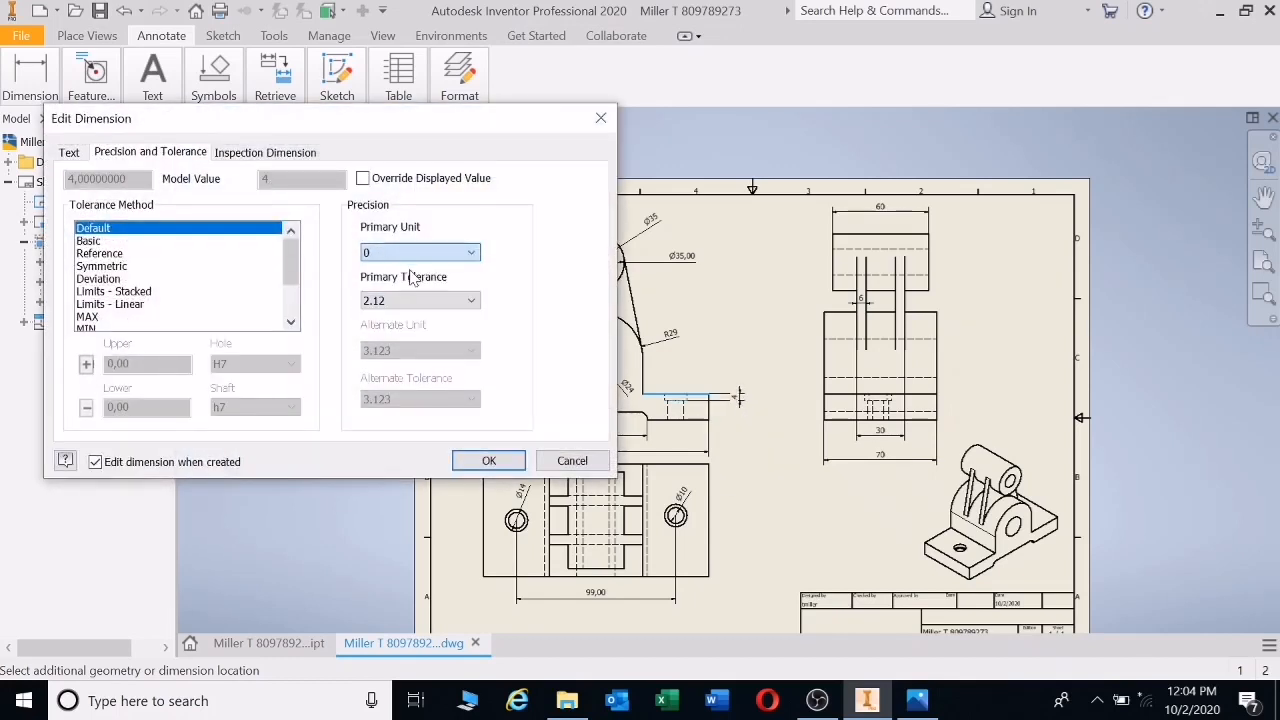
{"action": "left_click", "coordinate": [489, 460]}
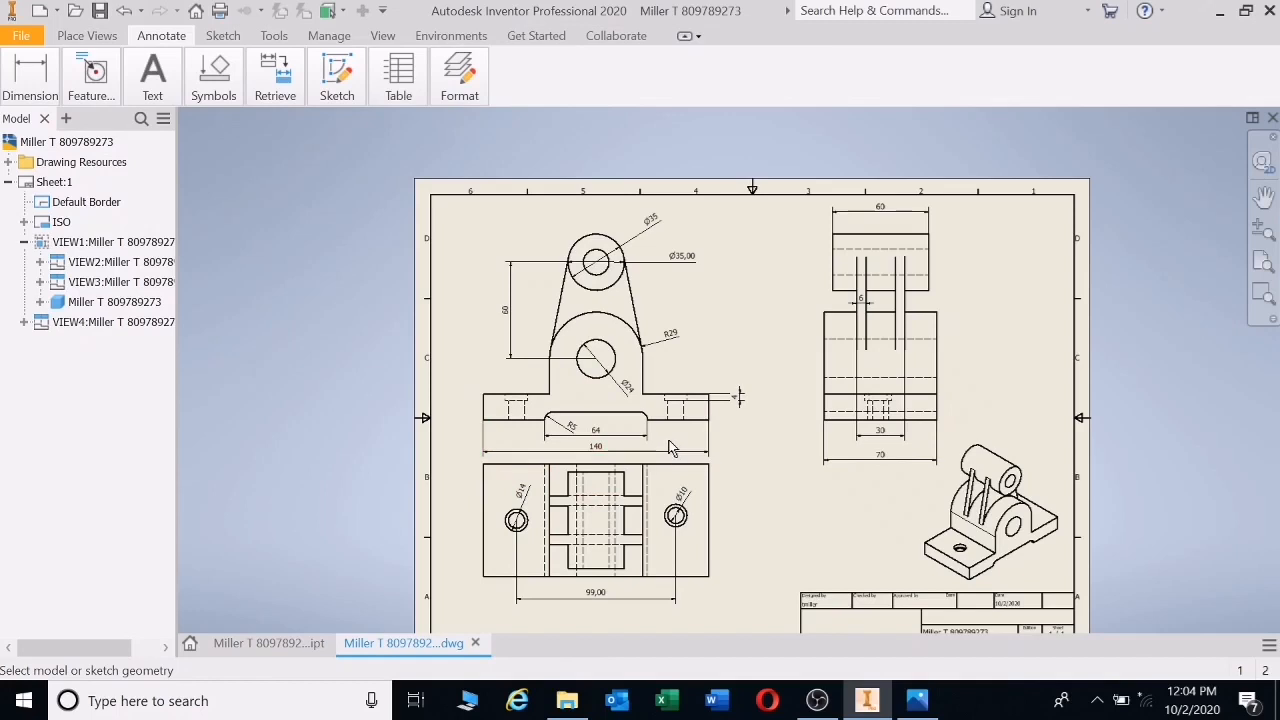
{"action": "left_click", "coordinate": [689, 421]}
{"action": "left_click", "coordinate": [777, 401]}
{"action": "left_click", "coordinate": [470, 253]}
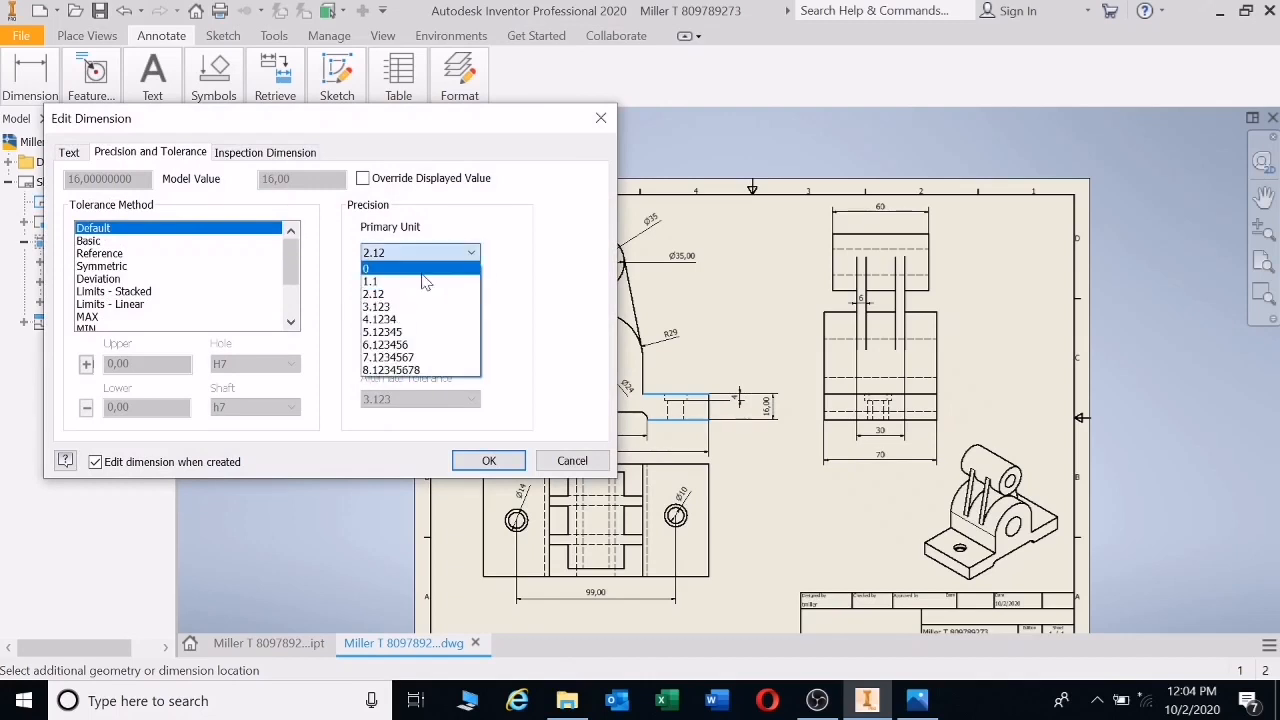
{"action": "left_click", "coordinate": [411, 270]}
{"action": "left_click", "coordinate": [488, 460]}
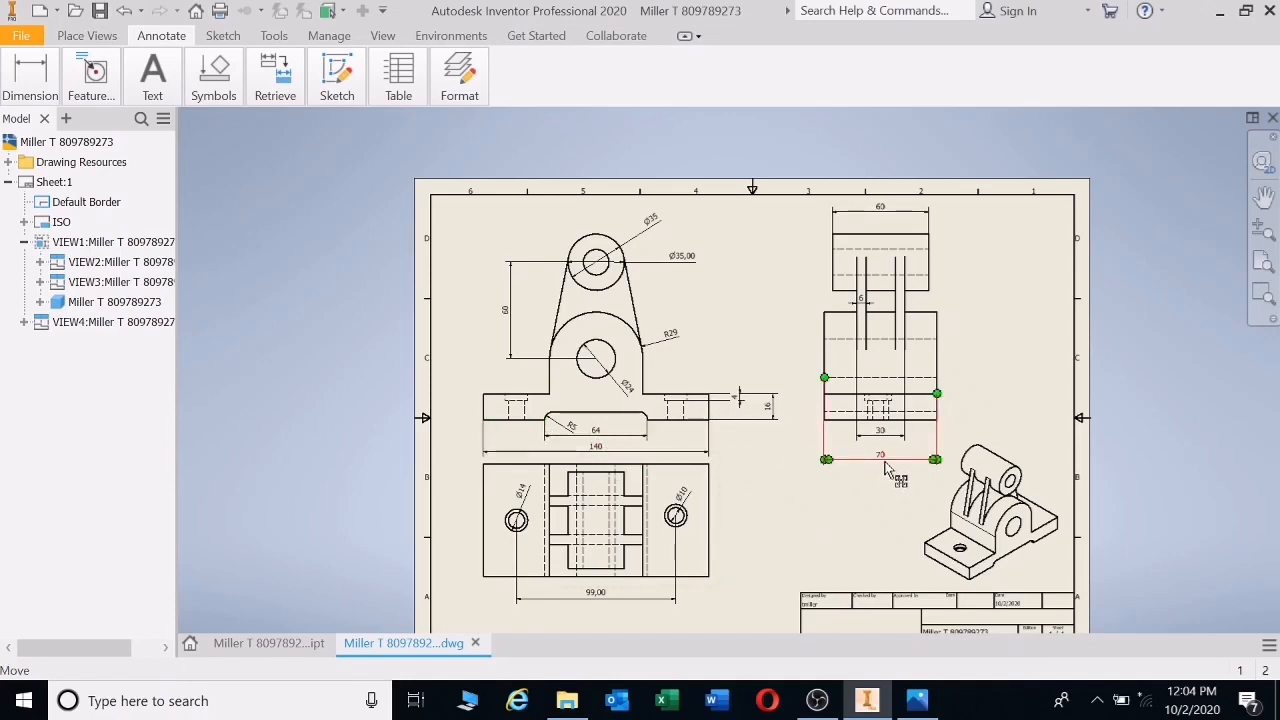
- Reposition the 70, 4 and 16 dimensions closer to their views
{"action": "left_click_drag", "start_coordinate": [884, 462], "coordinate": [885, 453]}
{"action": "mouse_move", "coordinate": [740, 398]}
{"action": "left_mouse_down"}
{"action": "mouse_move", "coordinate": [728, 403]}
{"action": "mouse_move", "coordinate": [739, 407]}
{"action": "left_mouse_up"}
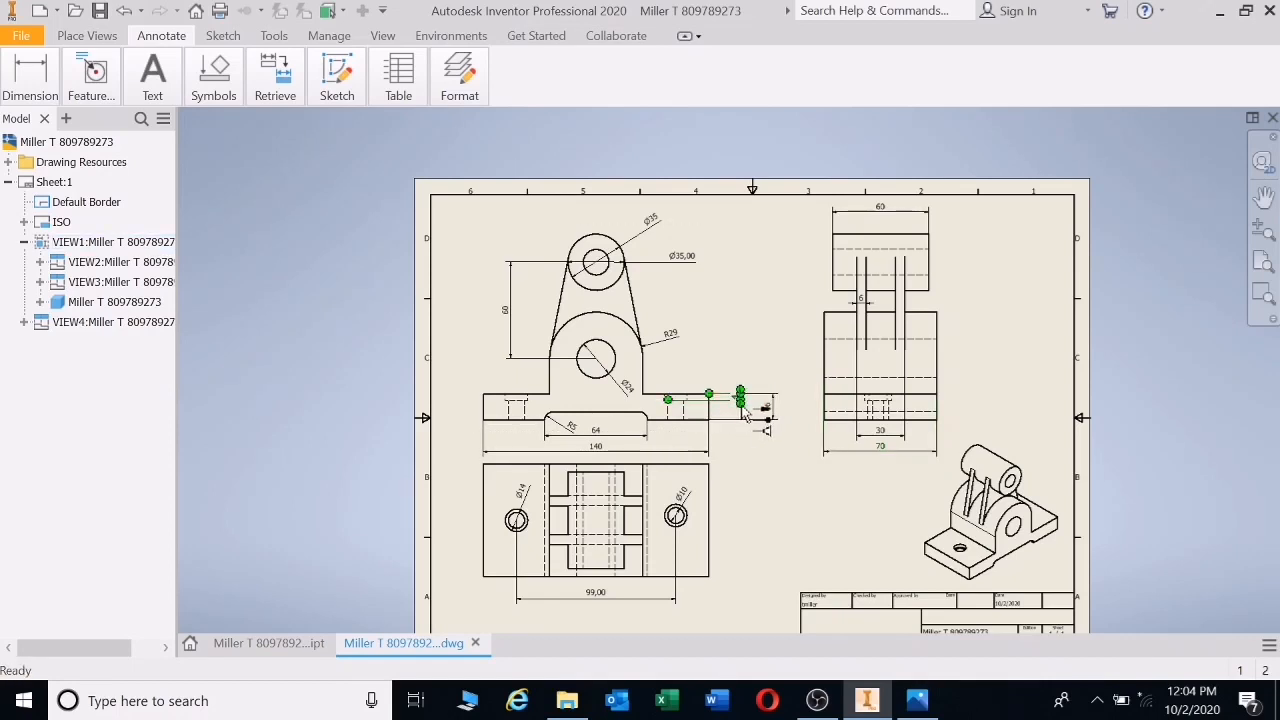
{"action": "left_click_drag", "start_coordinate": [773, 421], "coordinate": [766, 430]}
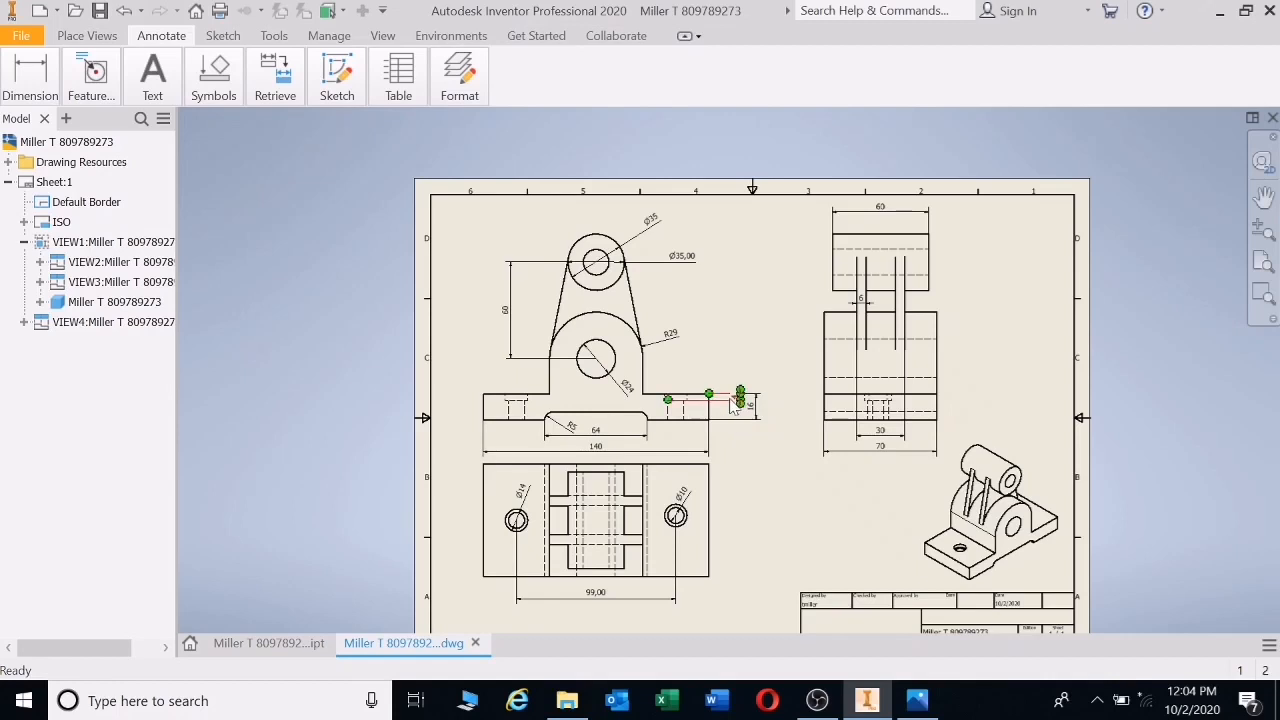
- Re-create the 4 counterbore depth dimension between two base edges, in whole numbers
{"action": "left_click", "coordinate": [30, 78]}
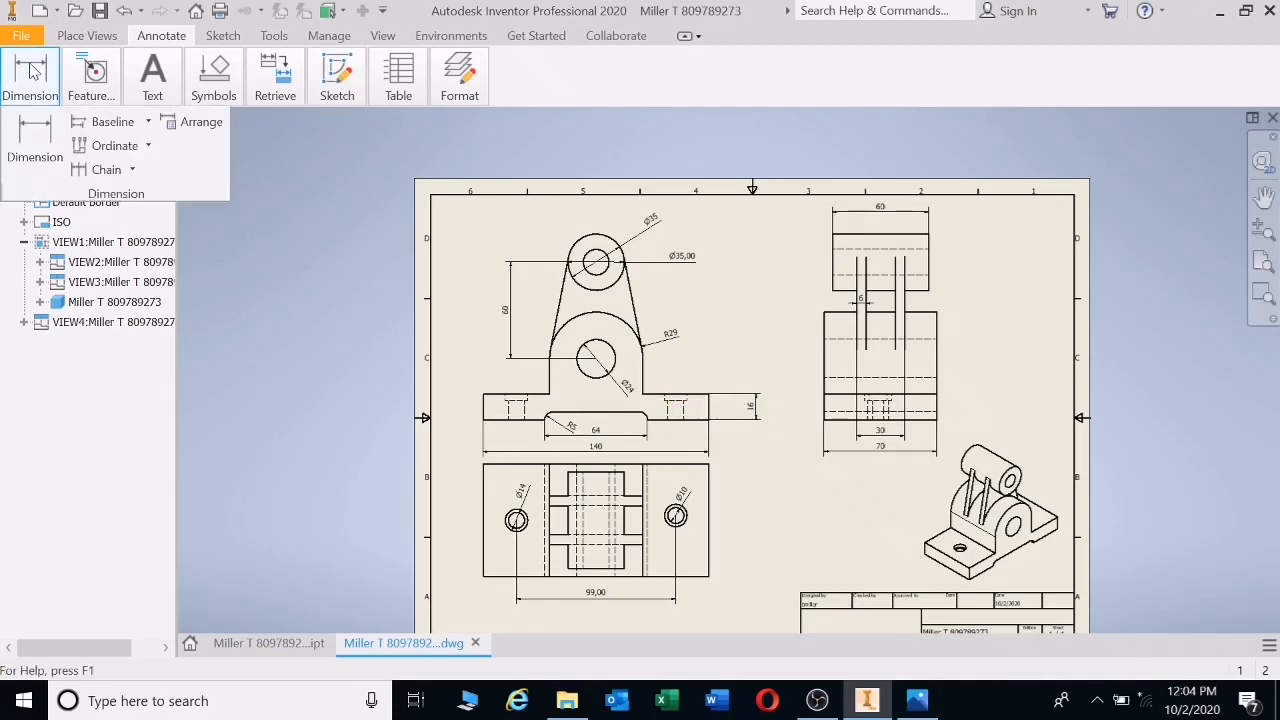
{"action": "left_click", "coordinate": [35, 140]}
{"action": "left_click", "coordinate": [680, 393]}
{"action": "left_click", "coordinate": [685, 400]}
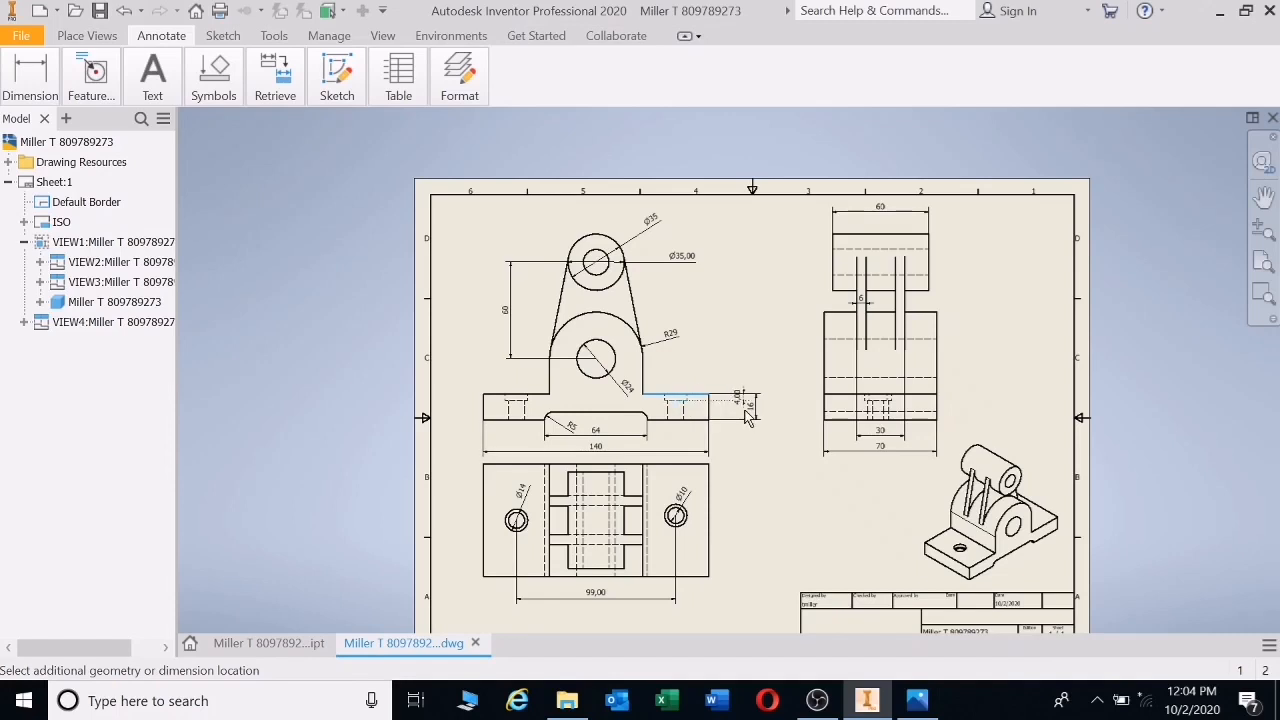
{"action": "left_click", "coordinate": [647, 420]}
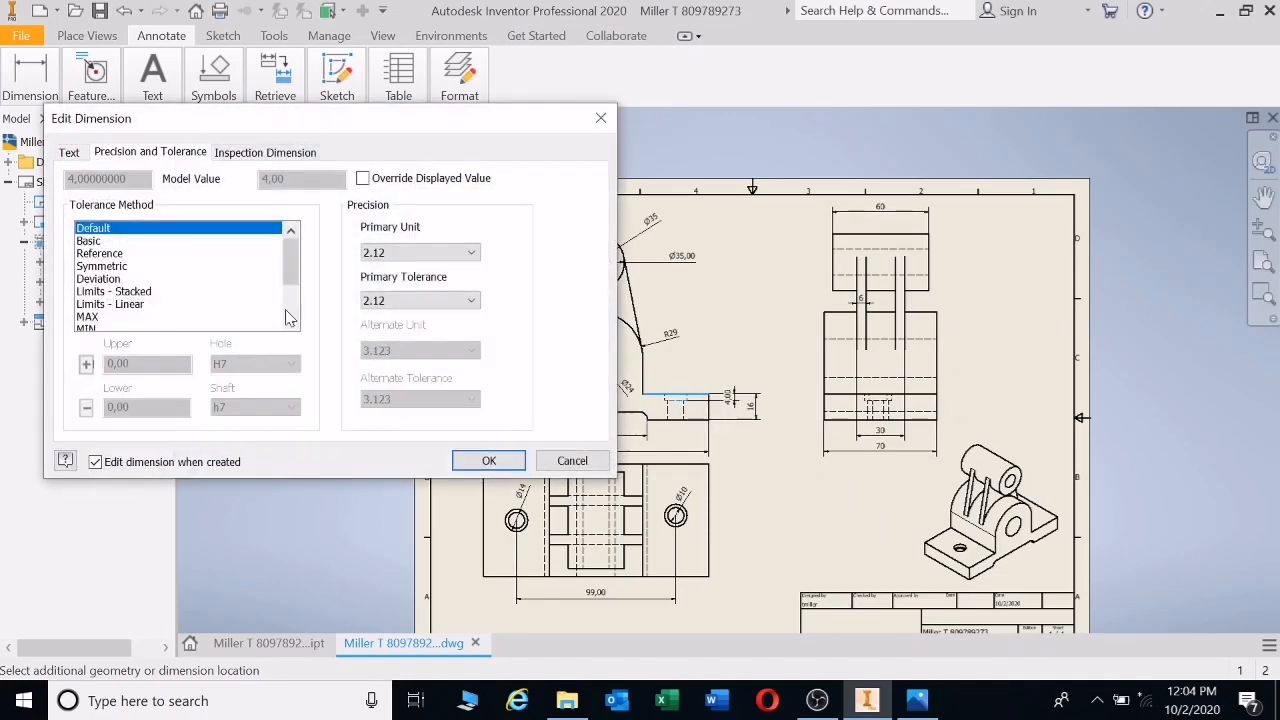
{"action": "left_click", "coordinate": [395, 254]}
{"action": "left_click", "coordinate": [373, 270]}
{"action": "left_click", "coordinate": [488, 460]}
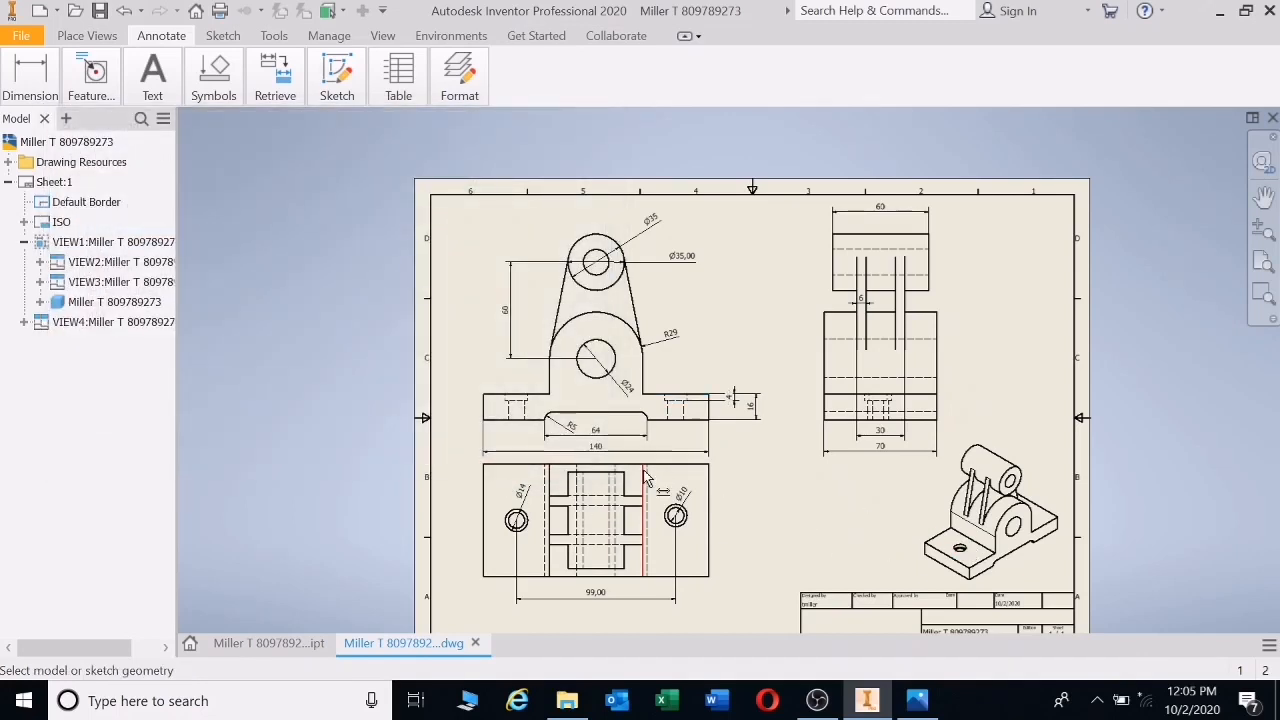
- Add a whole-number 38 height from the base bottom to the lower hole centre
{"action": "left_click", "coordinate": [511, 426]}
{"action": "left_click", "coordinate": [597, 262]}
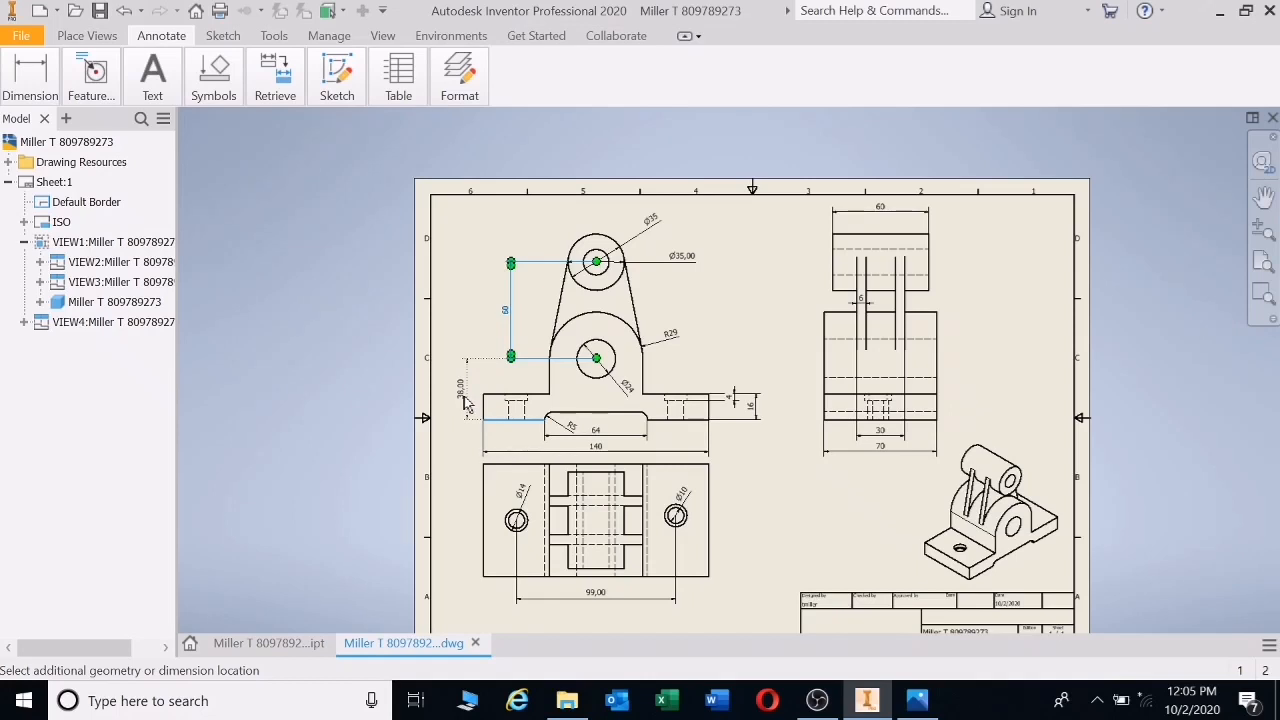
{"action": "left_click", "coordinate": [389, 333]}
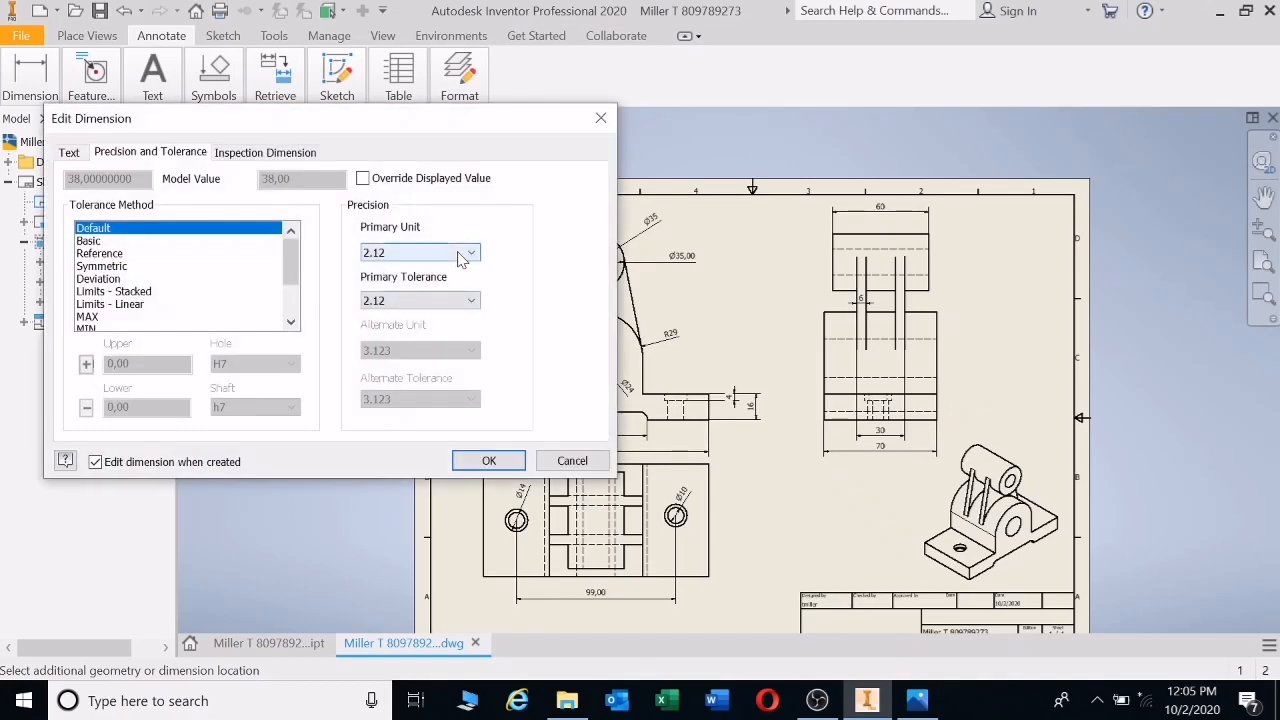
{"action": "left_click", "coordinate": [462, 257]}
{"action": "left_click", "coordinate": [421, 272]}
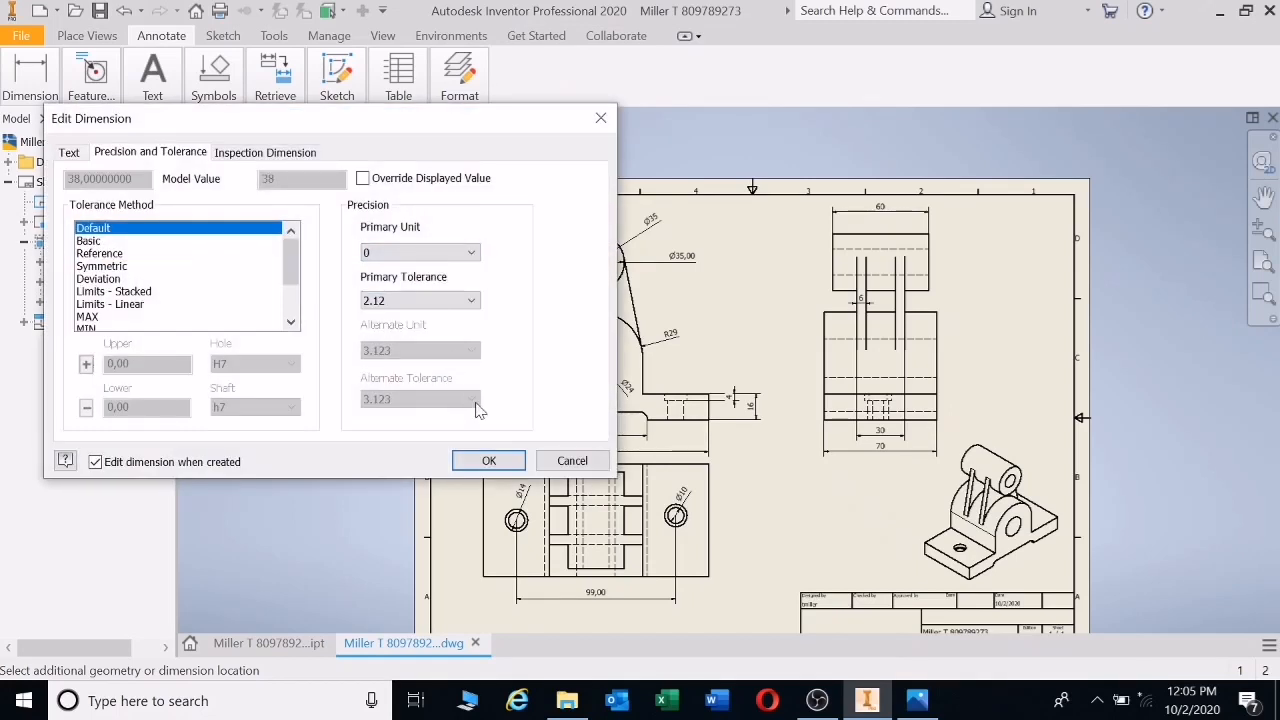
{"action": "left_click", "coordinate": [488, 459]}
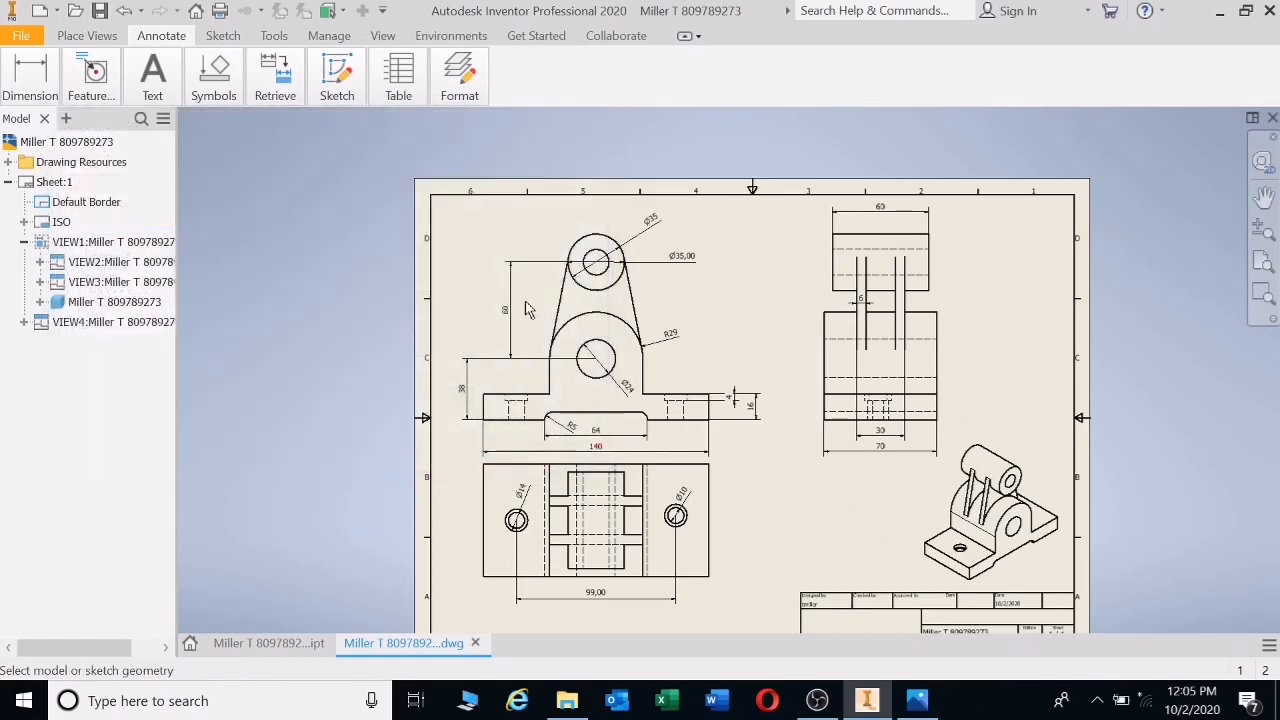
- Move the 60 dimension left so it lines up with the 38
{"action": "left_click_drag", "start_coordinate": [514, 319], "coordinate": [477, 322]}
{"action": "scroll", "coordinate": [458, 360], "scroll_direction": "up", "scroll_amount": 2}
{"action": "scroll", "coordinate": [460, 360], "scroll_direction": "down", "scroll_amount": 7}
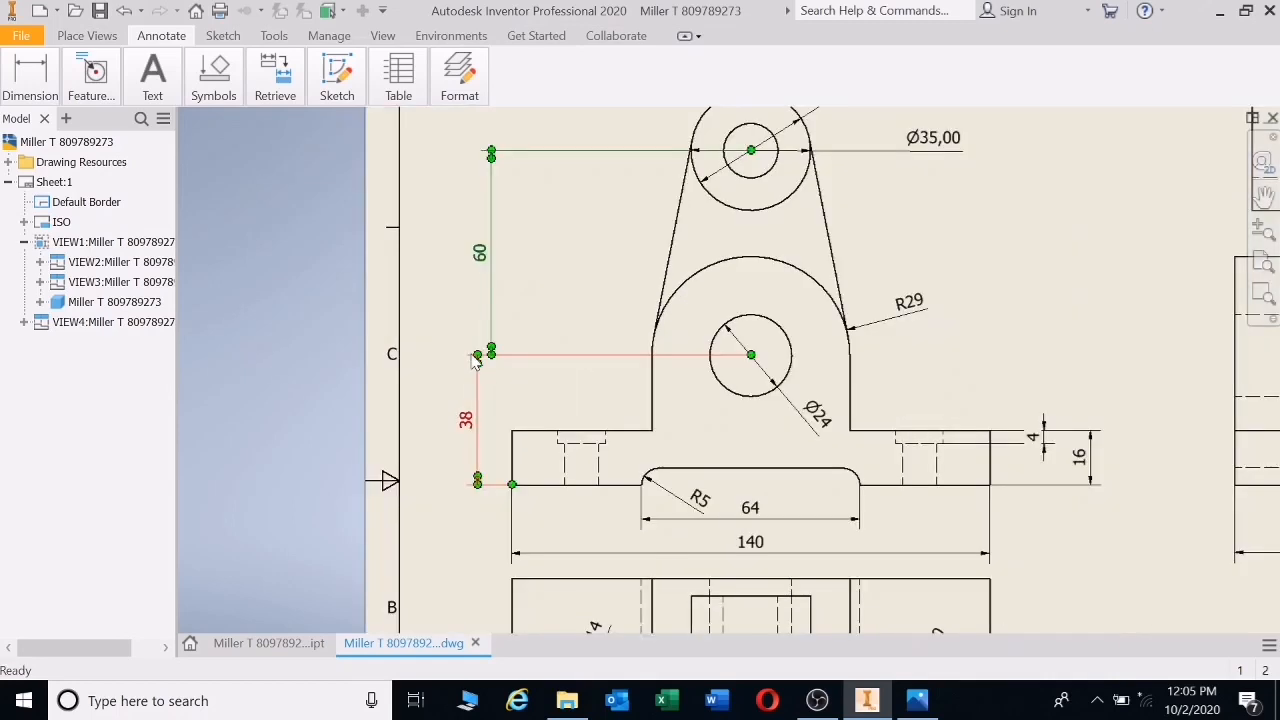
{"action": "mouse_move", "coordinate": [482, 174]}
{"action": "left_mouse_down"}
{"action": "mouse_move", "coordinate": [470, 171]}
{"action": "mouse_move", "coordinate": [485, 175]}
{"action": "left_mouse_up"}
{"action": "scroll", "coordinate": [596, 344], "scroll_direction": "up", "scroll_amount": 6}
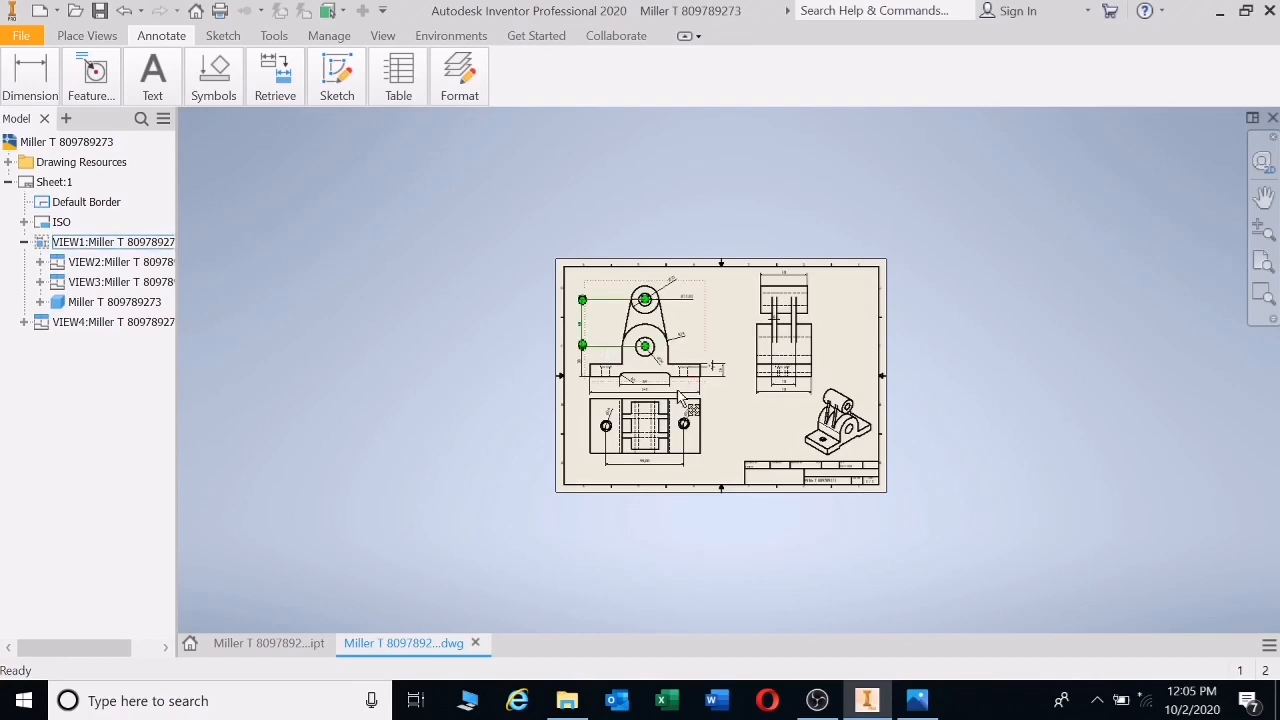
{"action": "scroll", "coordinate": [676, 372], "scroll_direction": "down", "scroll_amount": 2}
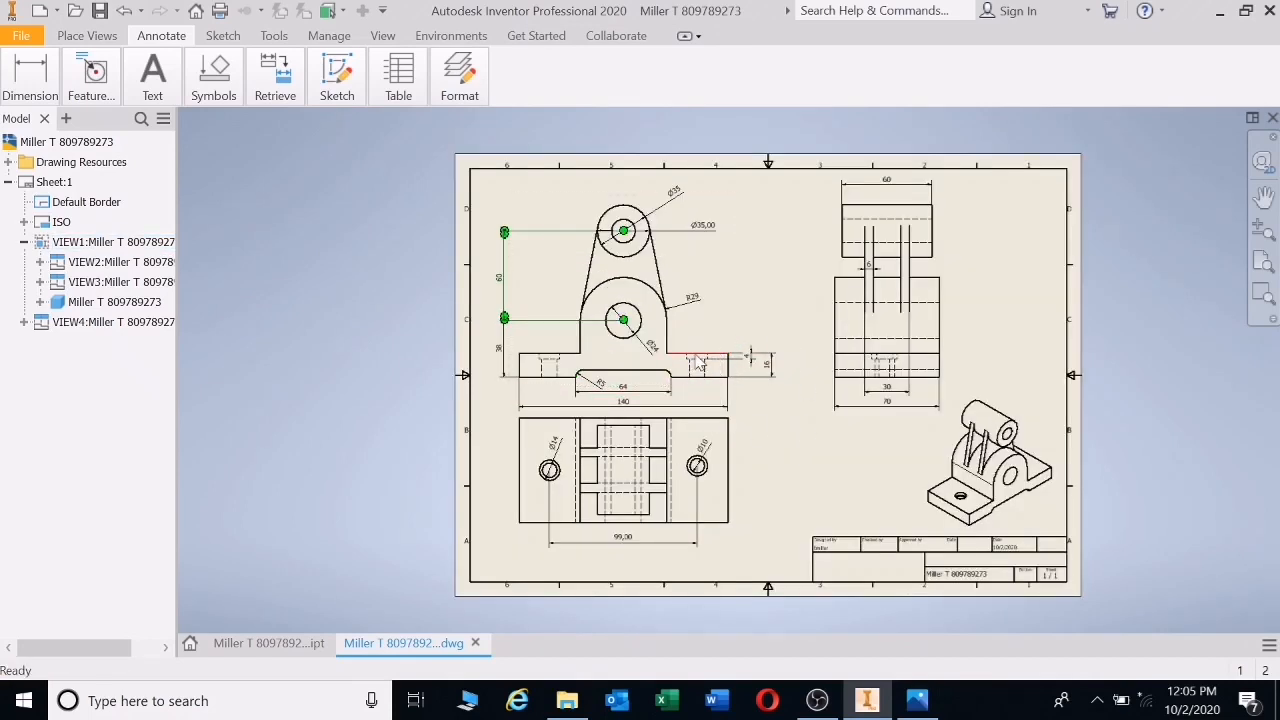
{"action": "left_click", "coordinate": [766, 370]}
{"action": "left_click", "coordinate": [598, 382]}
{"action": "scroll", "coordinate": [811, 476], "scroll_direction": "up", "scroll_amount": 3}
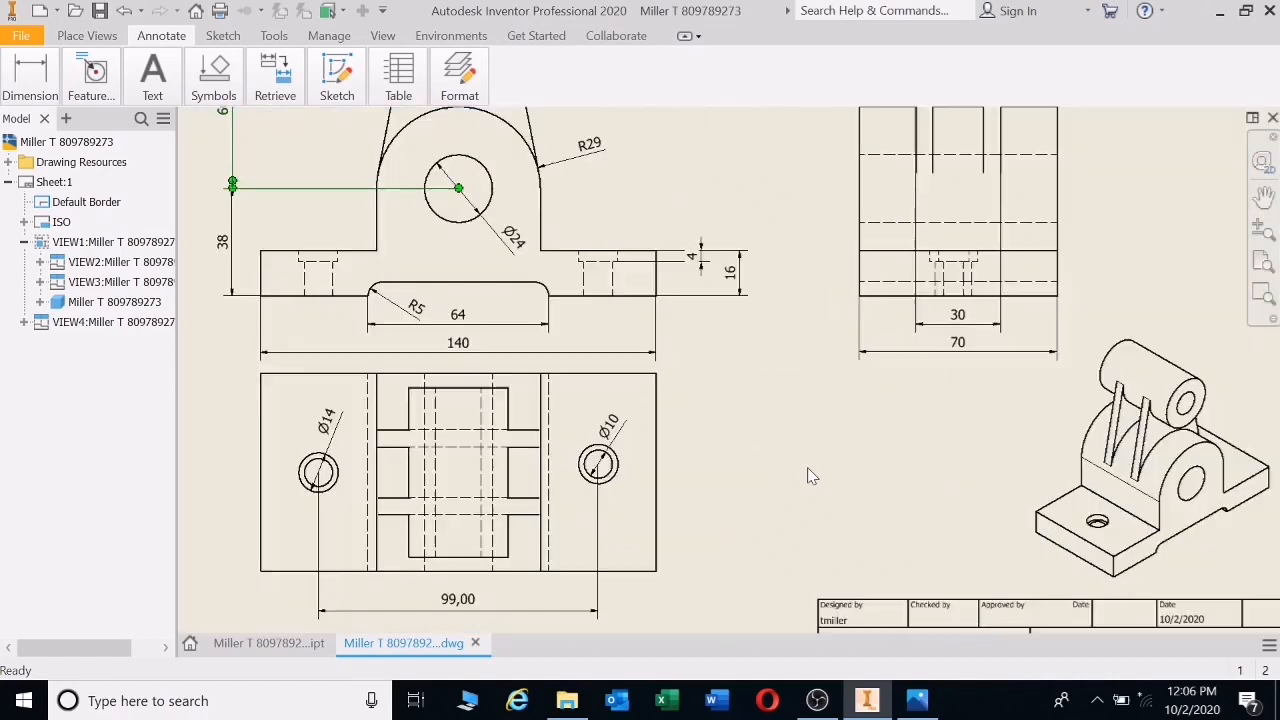
{"action": "scroll", "coordinate": [811, 476], "scroll_direction": "down", "scroll_amount": 3}
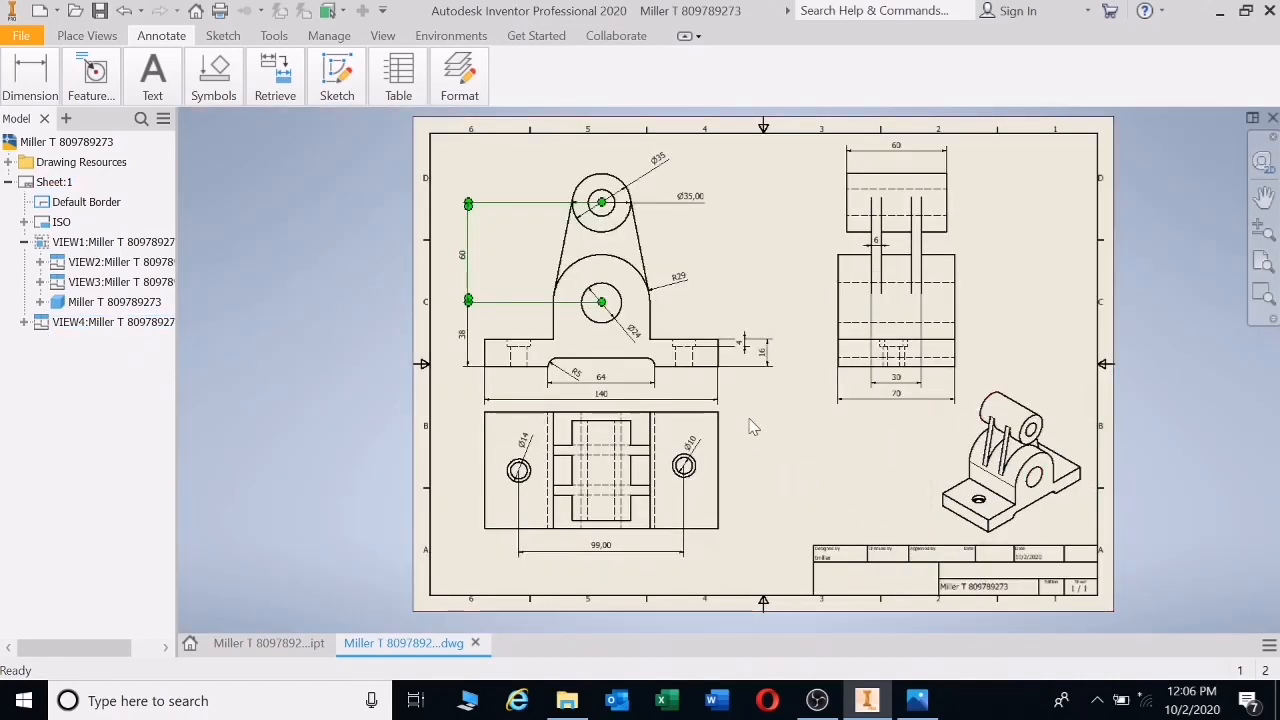
{"action": "scroll", "coordinate": [720, 379], "scroll_direction": "up", "scroll_amount": 2}
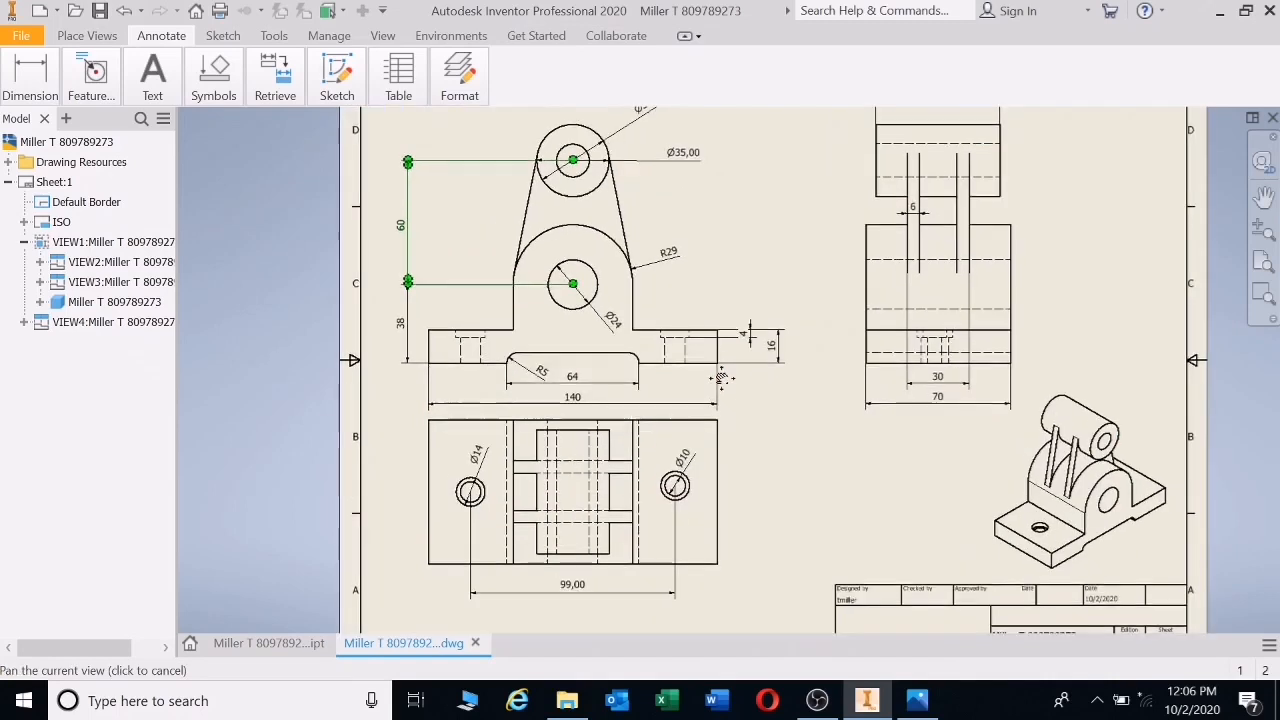
{"action": "scroll", "coordinate": [720, 379], "scroll_direction": "down", "scroll_amount": 1}
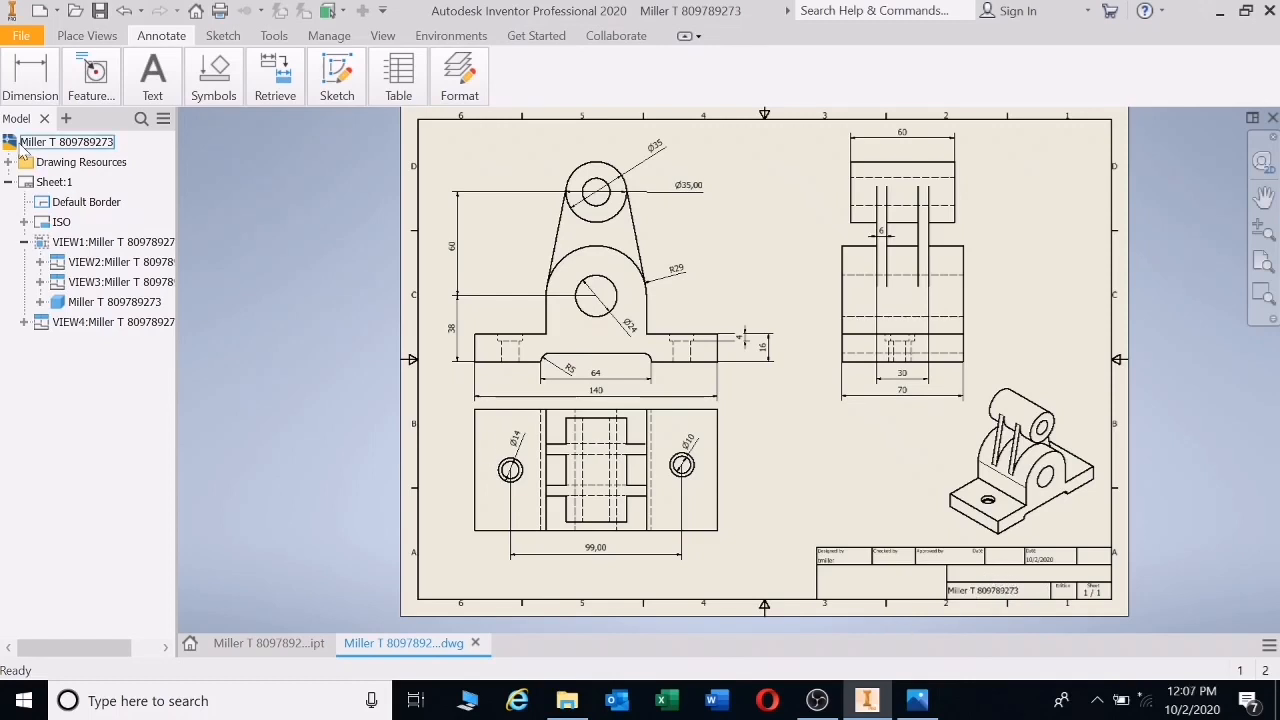
- Save the drawing along with its dependent part file
{"action": "left_click", "coordinate": [100, 11]}
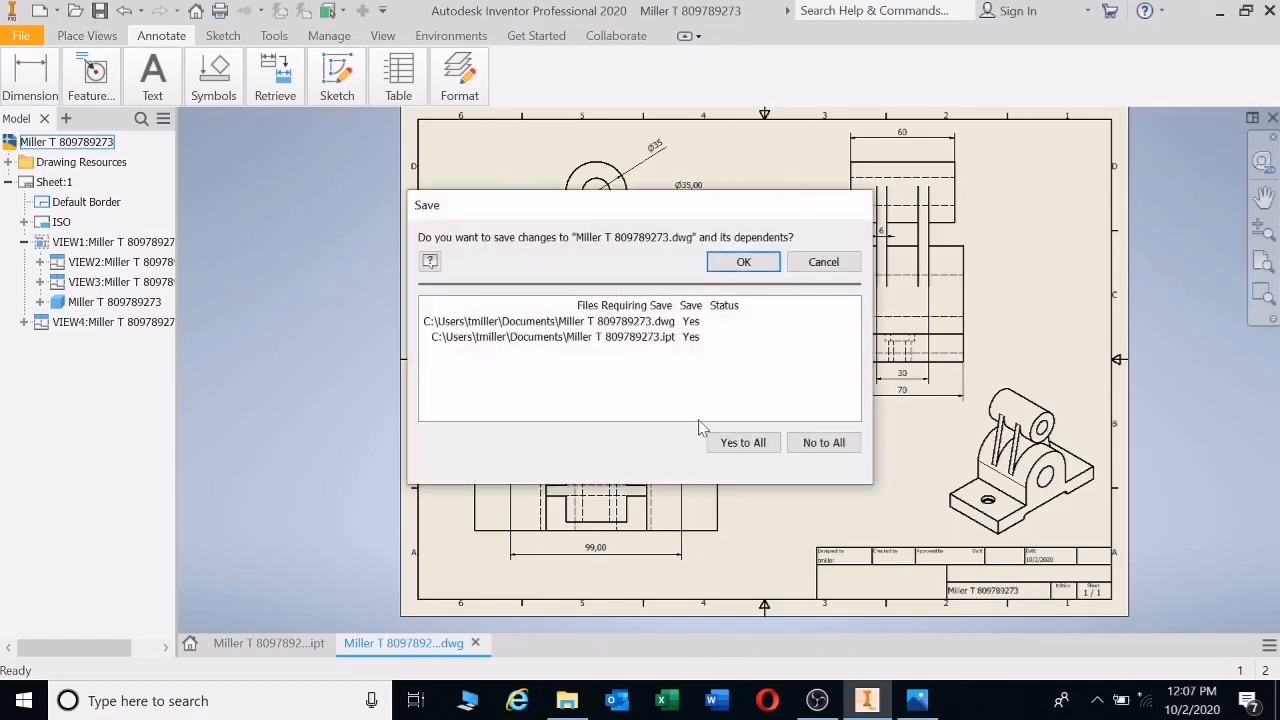
{"action": "left_click", "coordinate": [745, 442]}
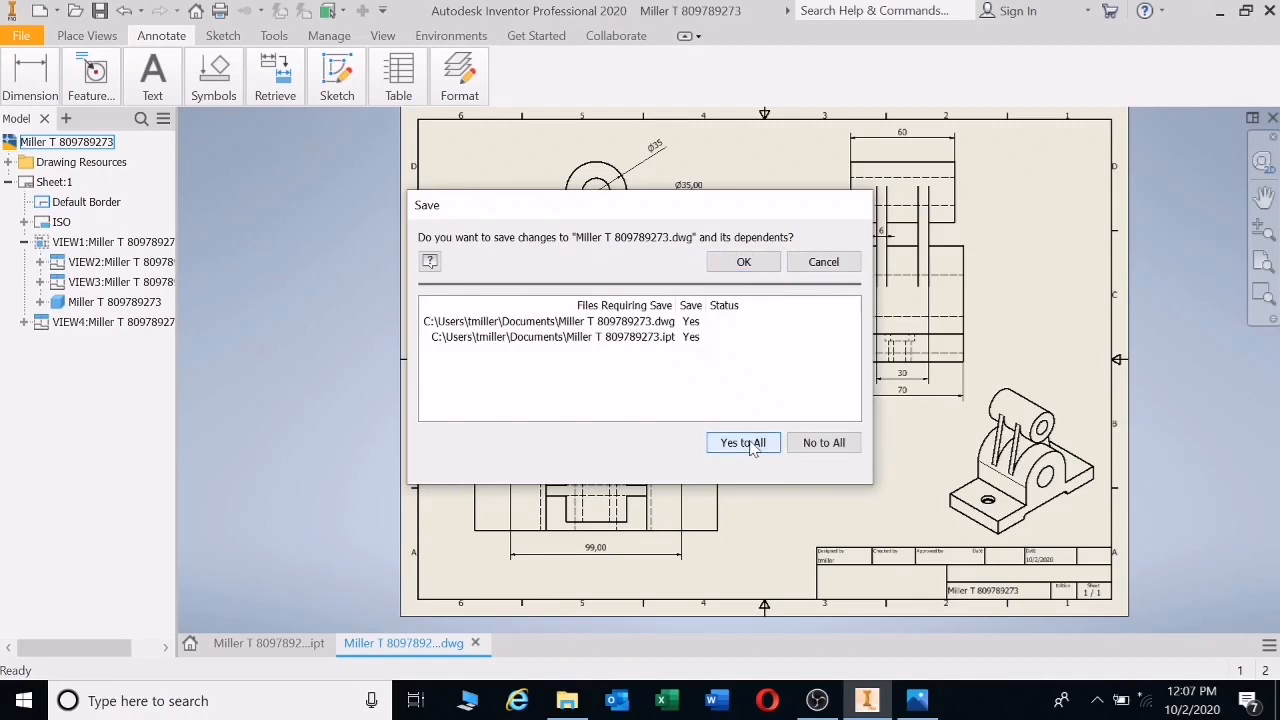
{"action": "left_click", "coordinate": [745, 263]}
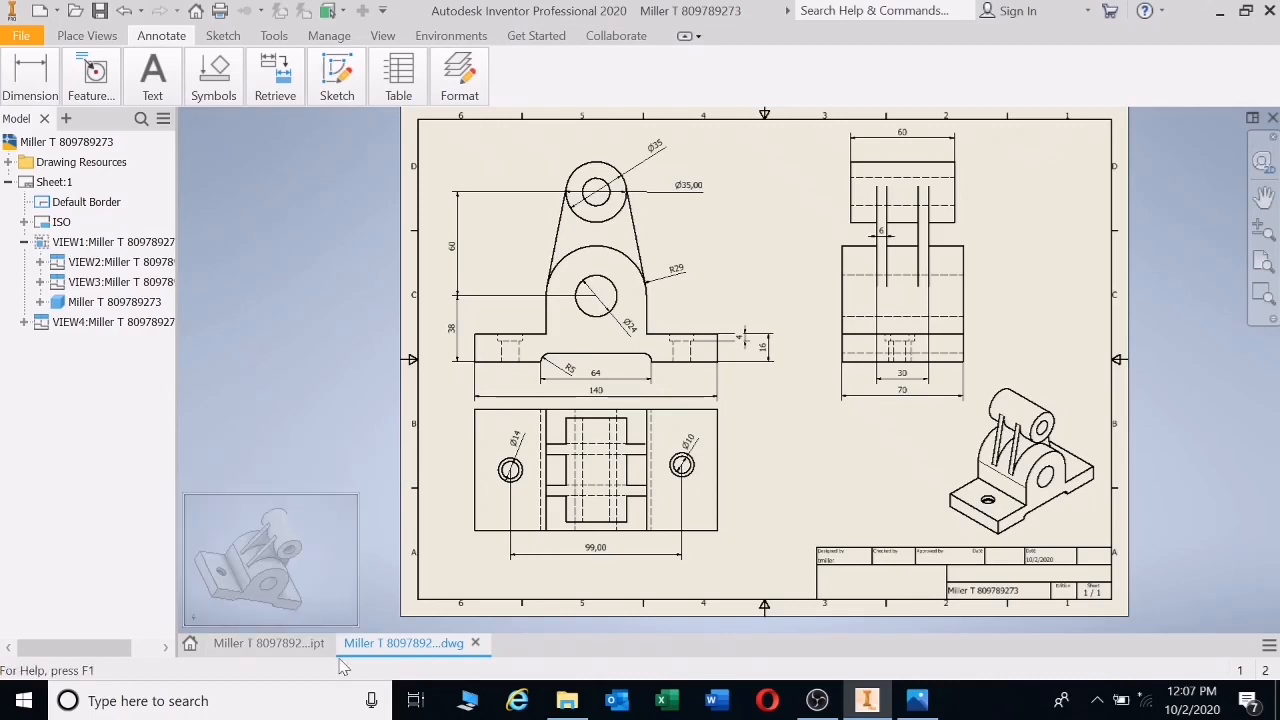
- Check the 3D part model, then return to the drawing sheet zoomed out
{"action": "left_click", "coordinate": [288, 644]}
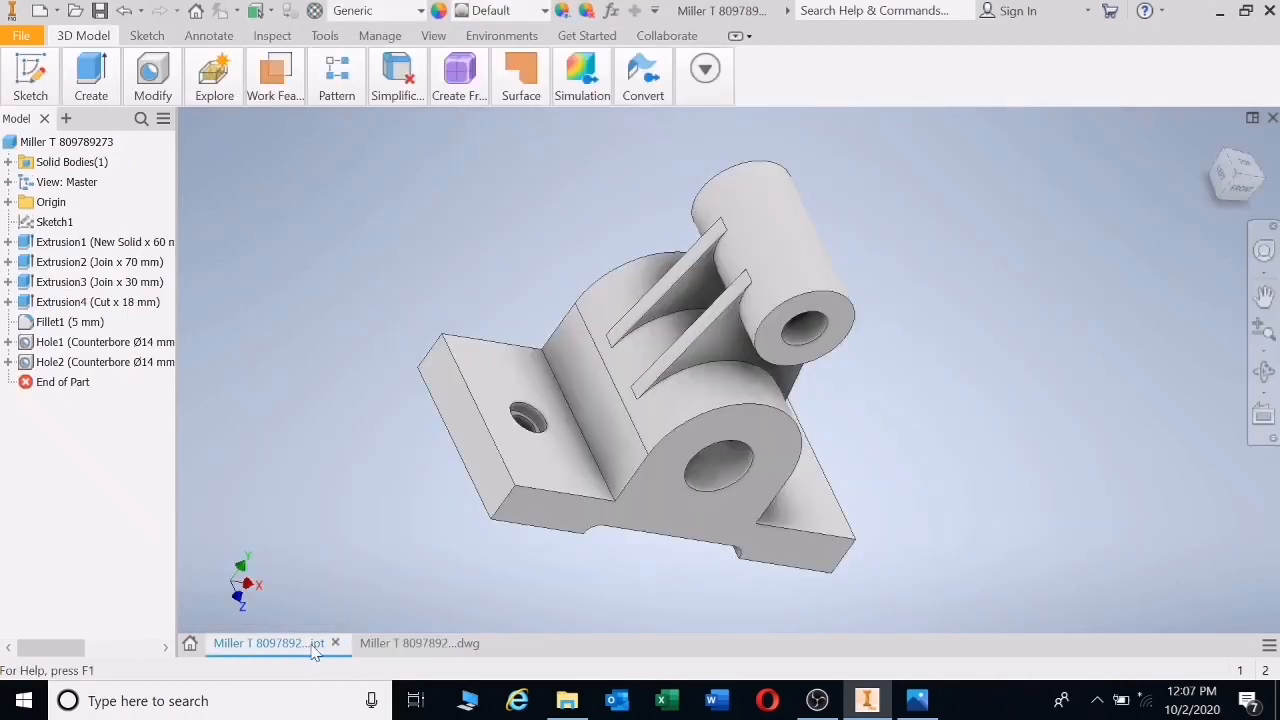
{"action": "left_click", "coordinate": [420, 650]}
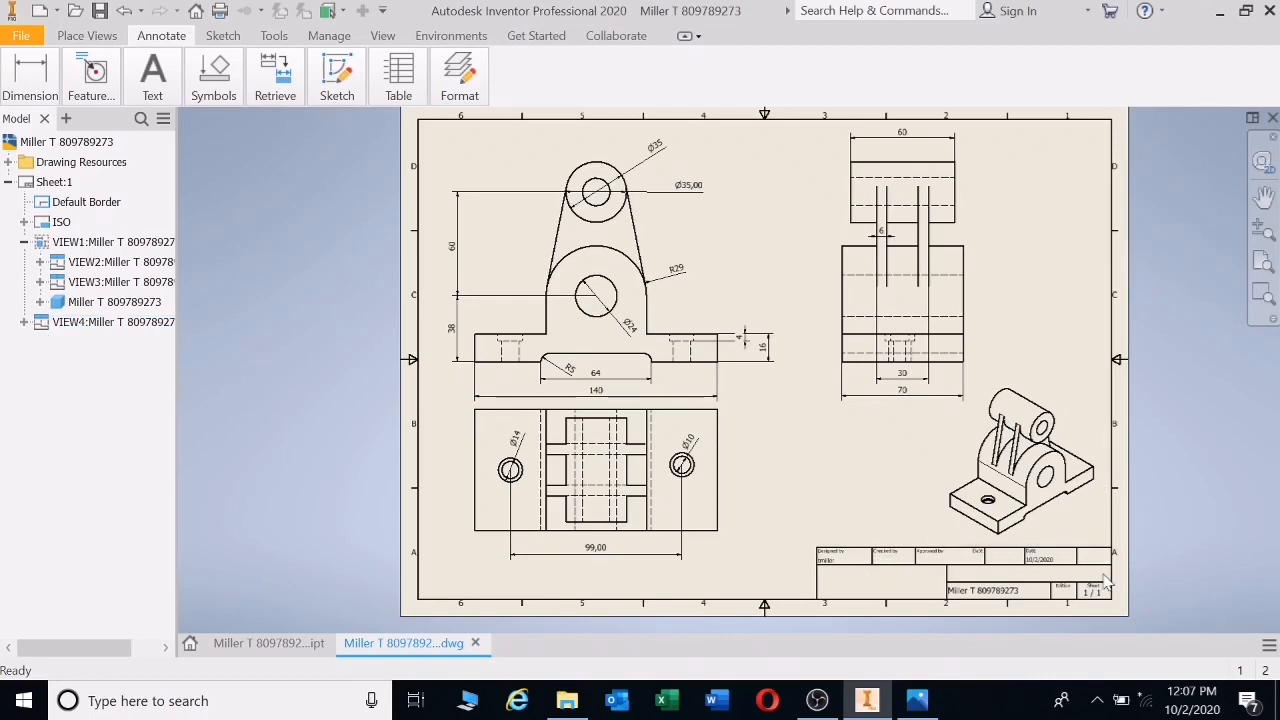
{"action": "scroll", "coordinate": [886, 596], "scroll_direction": "down", "scroll_amount": 3}
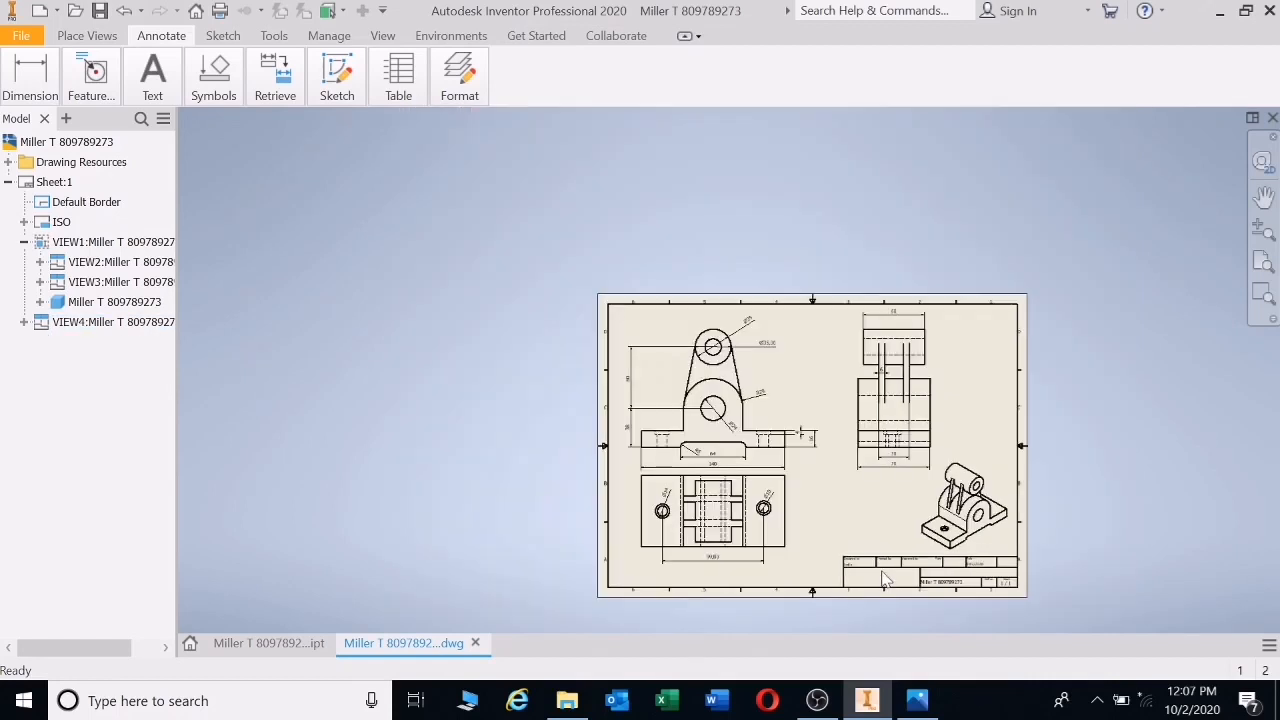